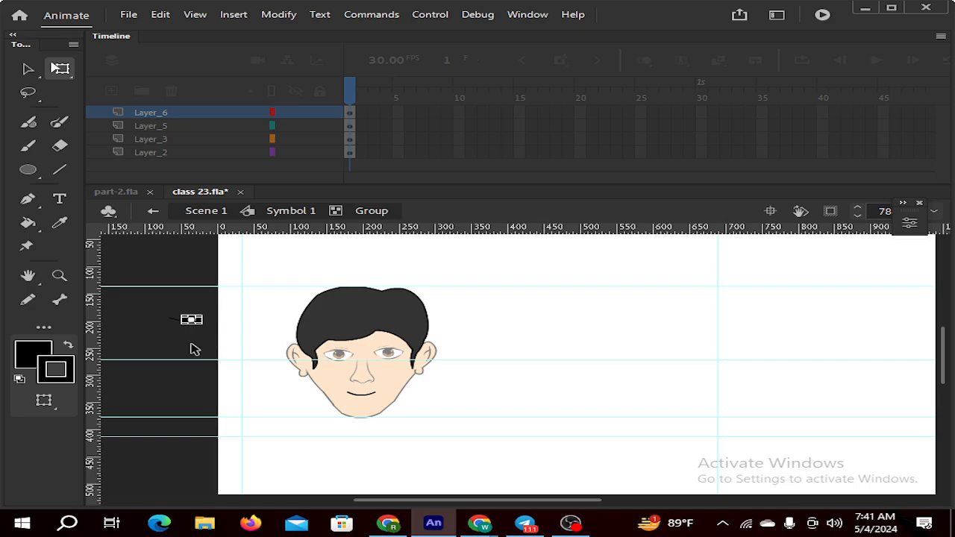
# Delete the small stray line beside the stage and exit the group back to Symbol 1
pyautogui.moveTo(139, 306); pyautogui.dragTo(206, 343)
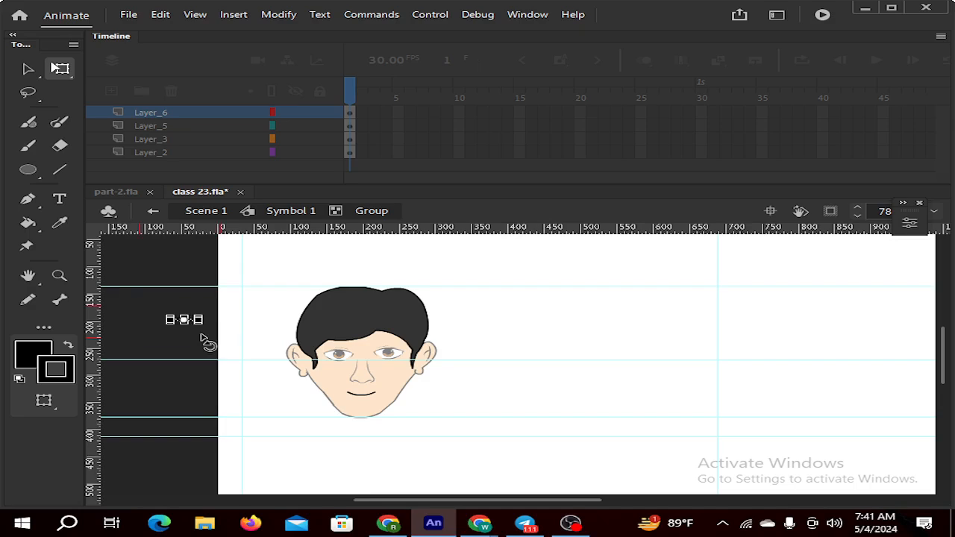
pyautogui.press('Delete')
pyautogui.doubleClick(147, 317)
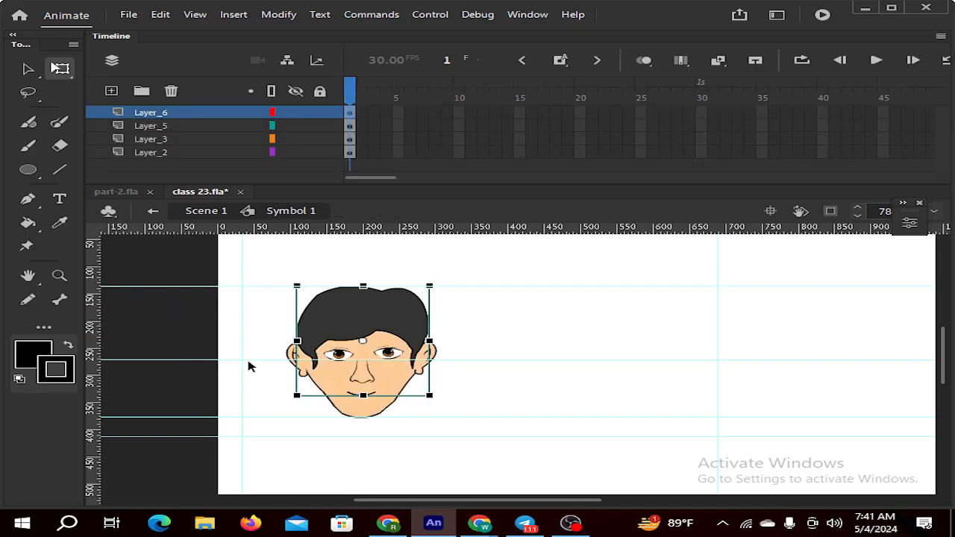
# Exit Symbol 1 to Scene 1 and select the head there
pyautogui.scroll(-2, 340, 390)
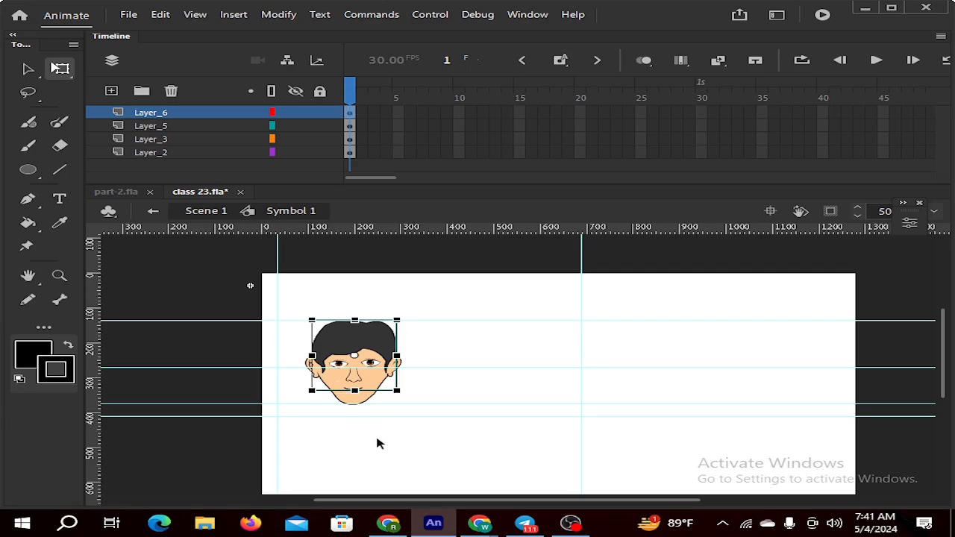
pyautogui.moveTo(424, 500); pyautogui.dragTo(470, 500)
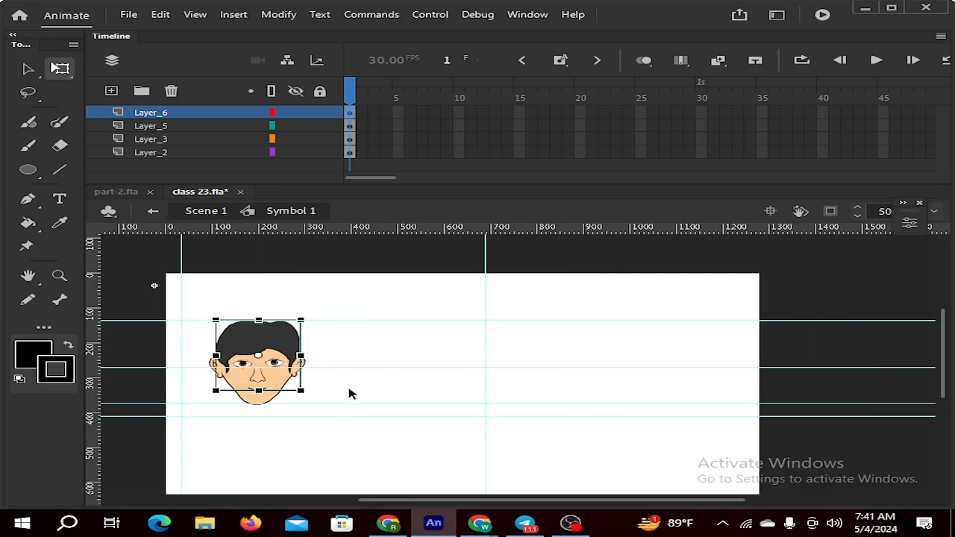
pyautogui.click(350, 394)
pyautogui.doubleClick(336, 377)
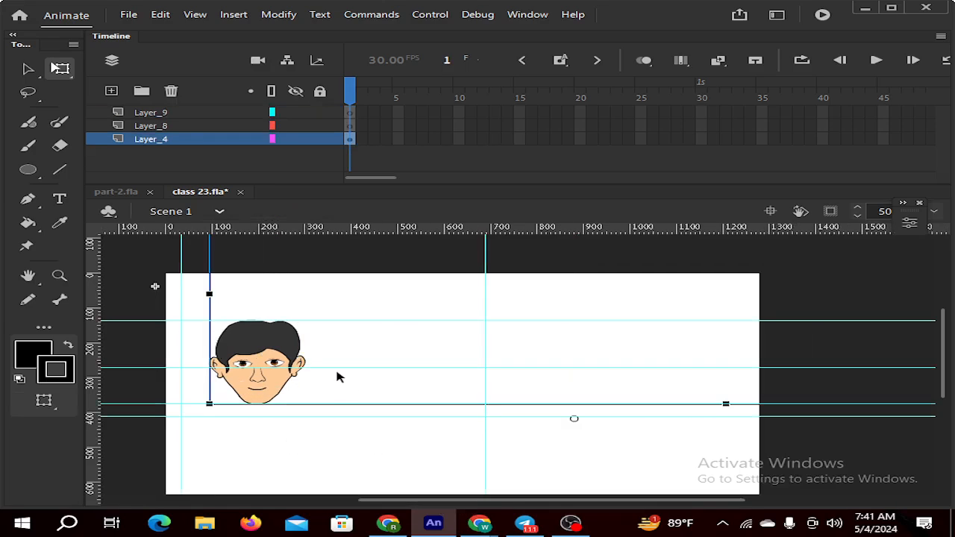
pyautogui.click(272, 429)
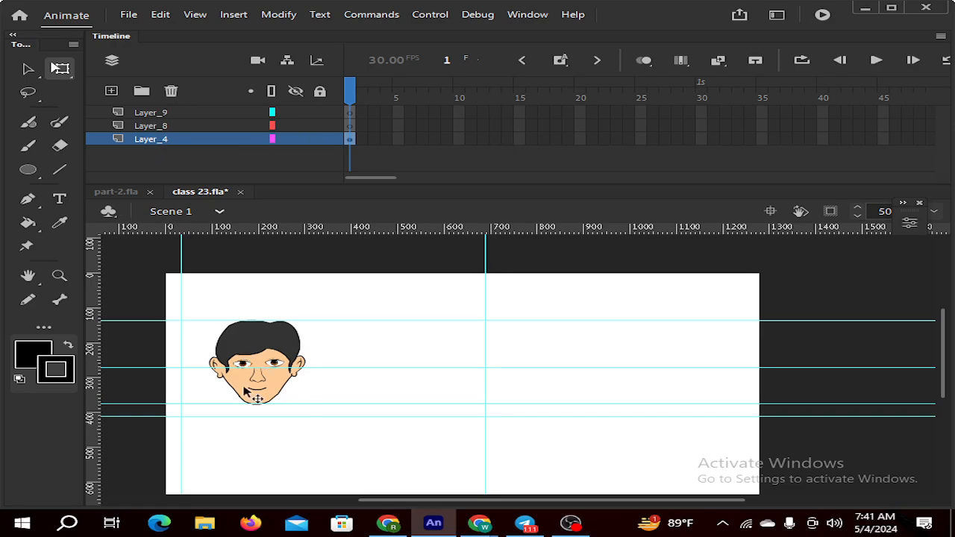
pyautogui.scroll(3, 246, 392)
pyautogui.scroll(-2, 250, 394)
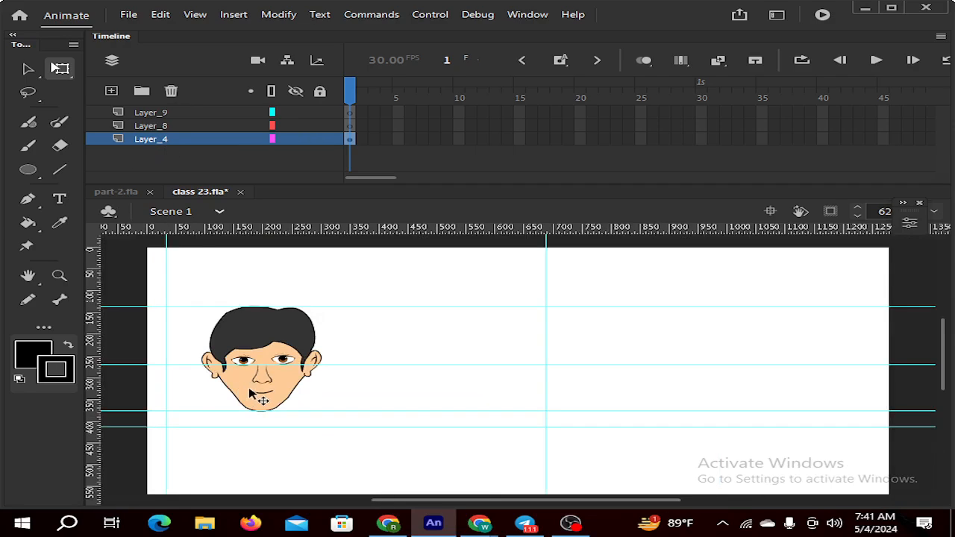
pyautogui.click(250, 393)
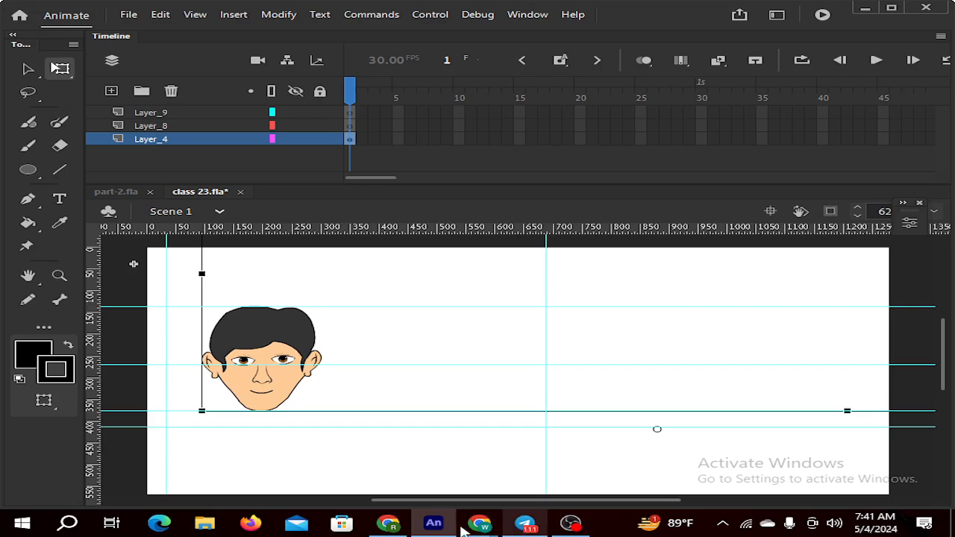
# Switch to the Google Meet call in Chrome, ignore the infinity-mirror warning, and return to Animate
pyautogui.moveTo(482, 526)
pyautogui.click(384, 447)
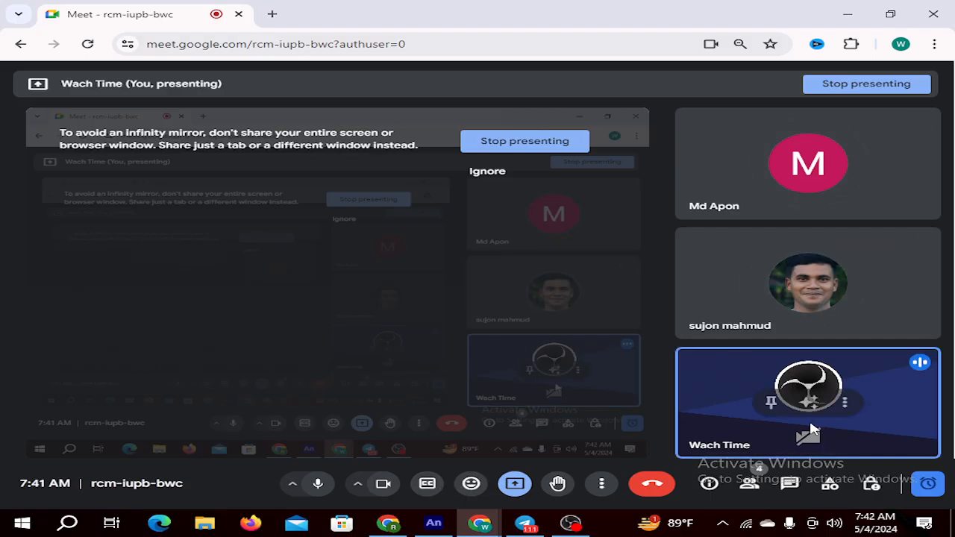
pyautogui.click(476, 171)
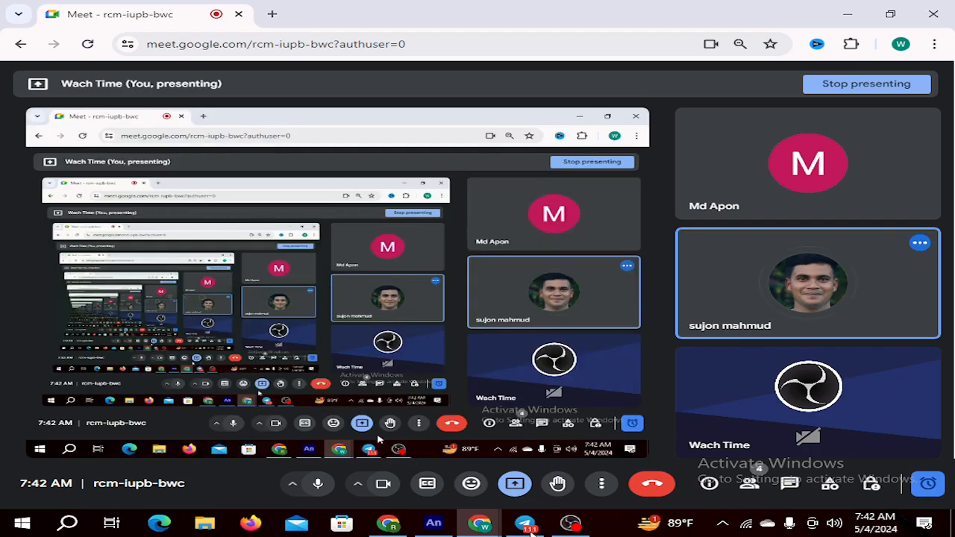
pyautogui.click(438, 527)
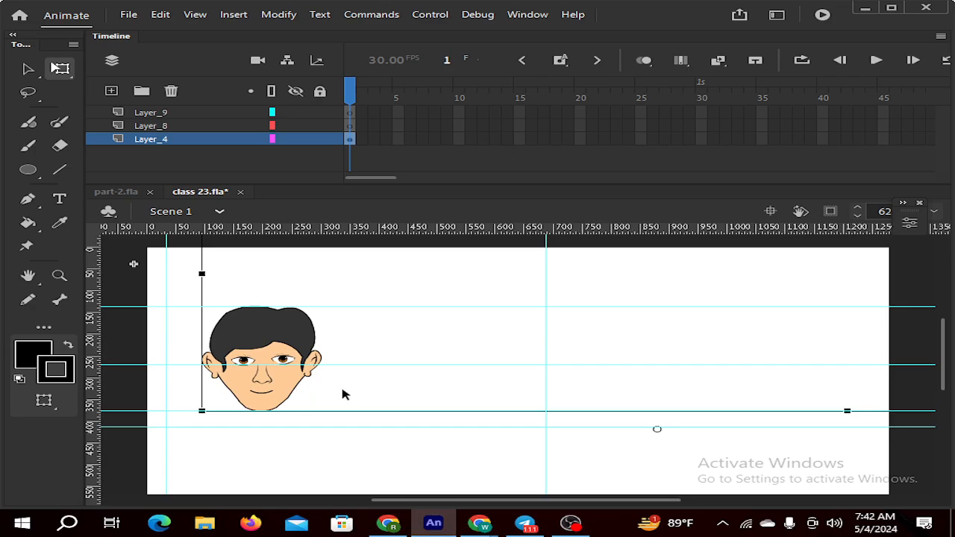
# On Layer_8, draw an unfilled, black-outlined oval around the whole head with the Oval tool
pyautogui.moveTo(347, 370); pyautogui.dragTo(257, 377)
pyautogui.scroll(2, 257, 377)
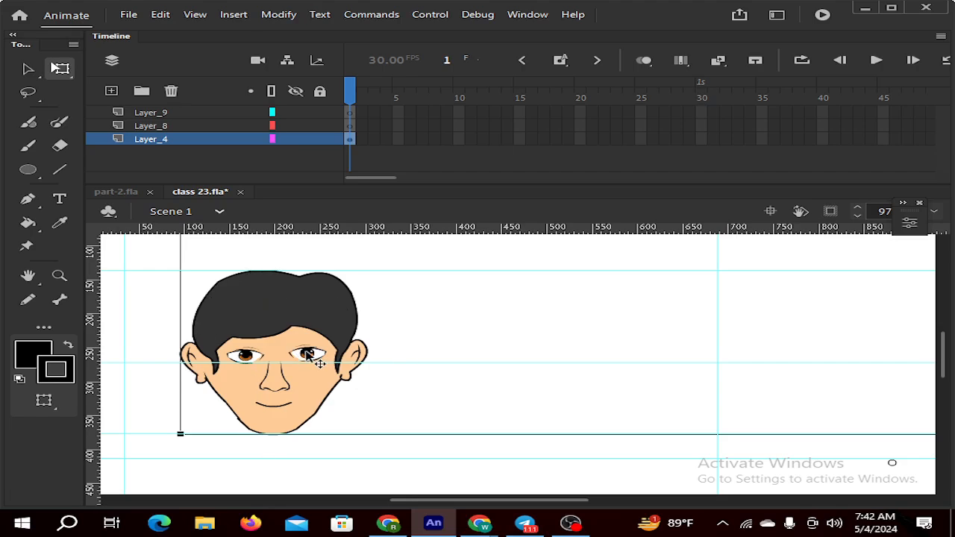
pyautogui.click(176, 127)
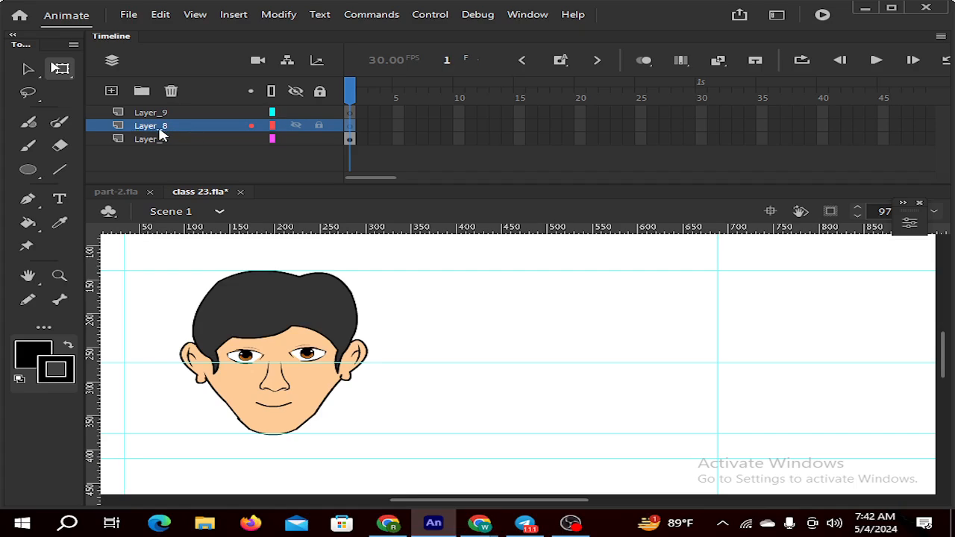
pyautogui.click(27, 170)
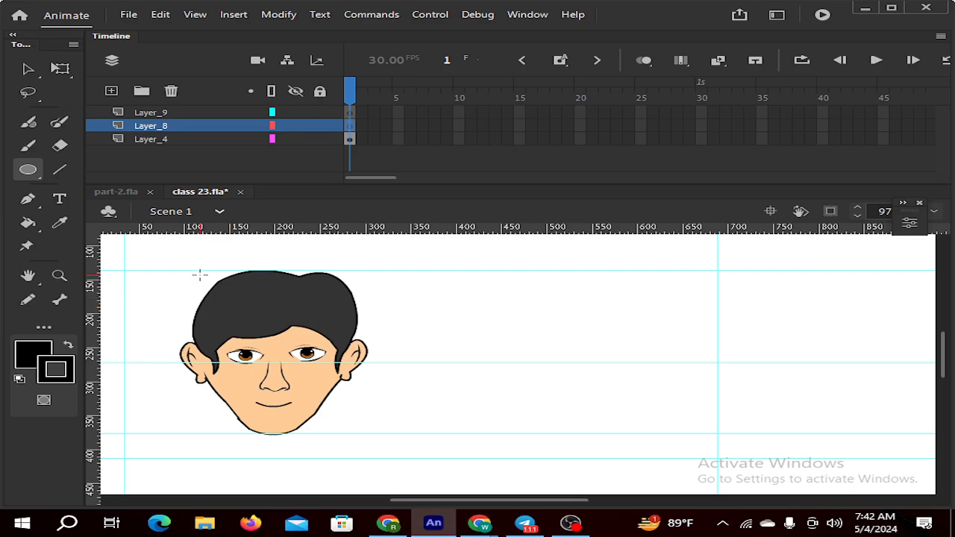
pyautogui.moveTo(199, 271)
pyautogui.mouseDown()
pyautogui.moveTo(251, 351)
pyautogui.moveTo(246, 343)
pyautogui.mouseUp()
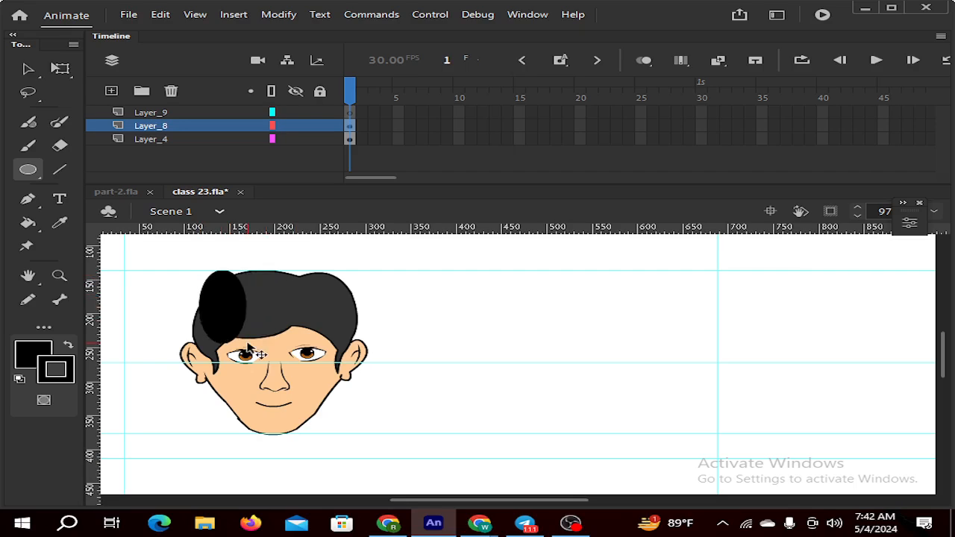
pyautogui.hotkey('ctrl', 'z')
pyautogui.click(23, 357)
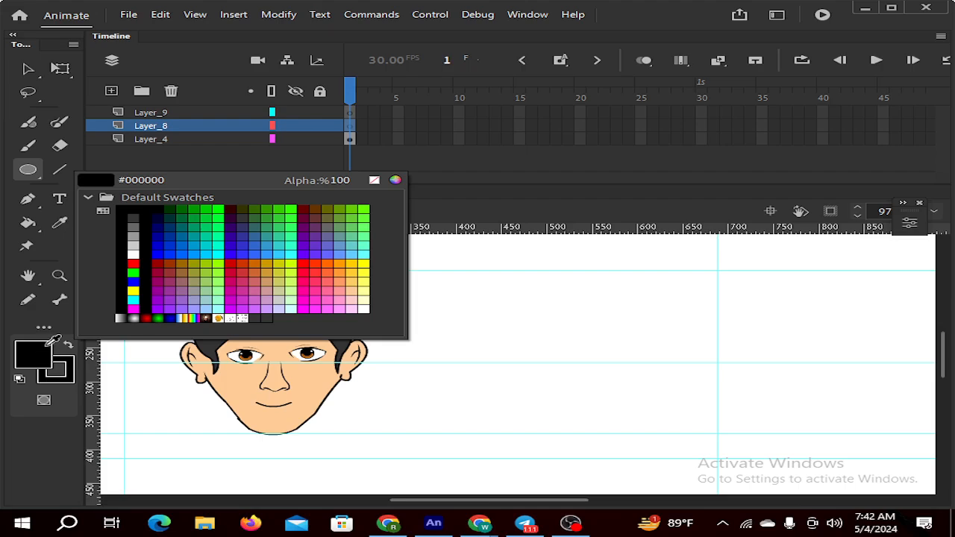
pyautogui.click(375, 182)
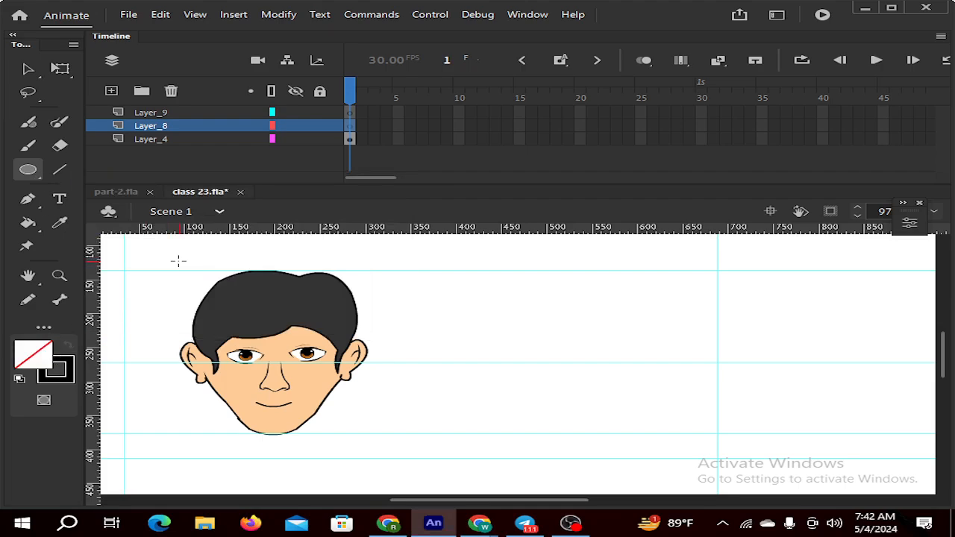
pyautogui.moveTo(178, 260); pyautogui.dragTo(367, 434)
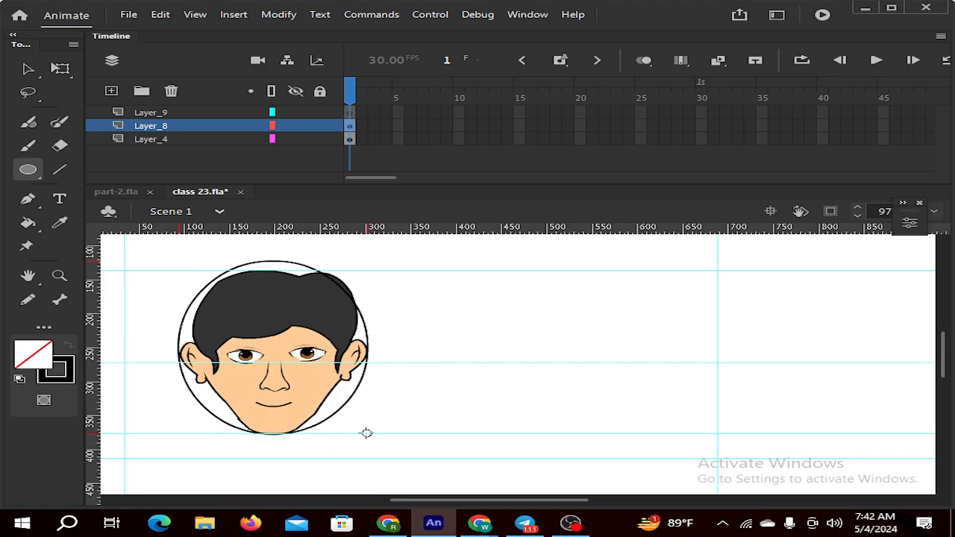
# Bend the oval's upper edge toward the hair outline and pull it into the notch at the top of the hair
pyautogui.press('v')
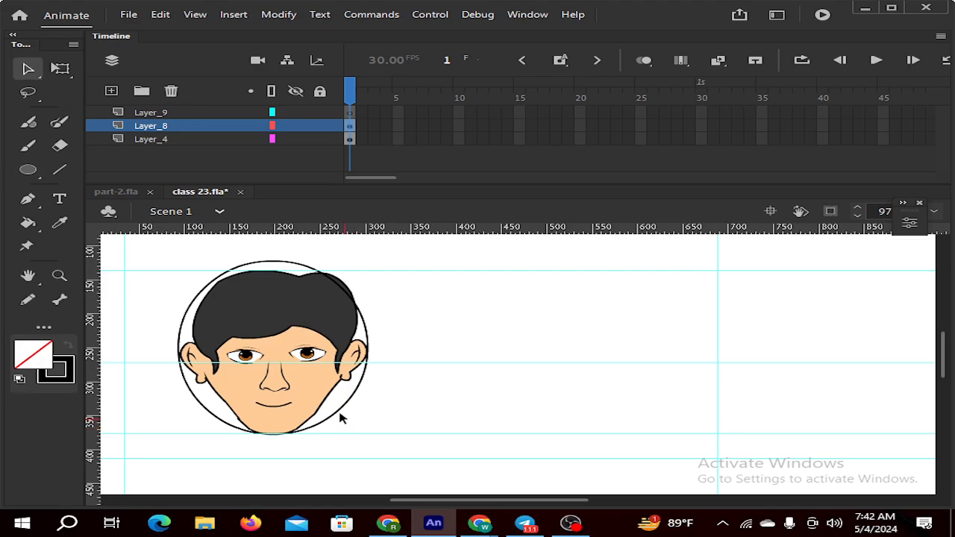
pyautogui.moveTo(272, 263); pyautogui.dragTo(276, 271)
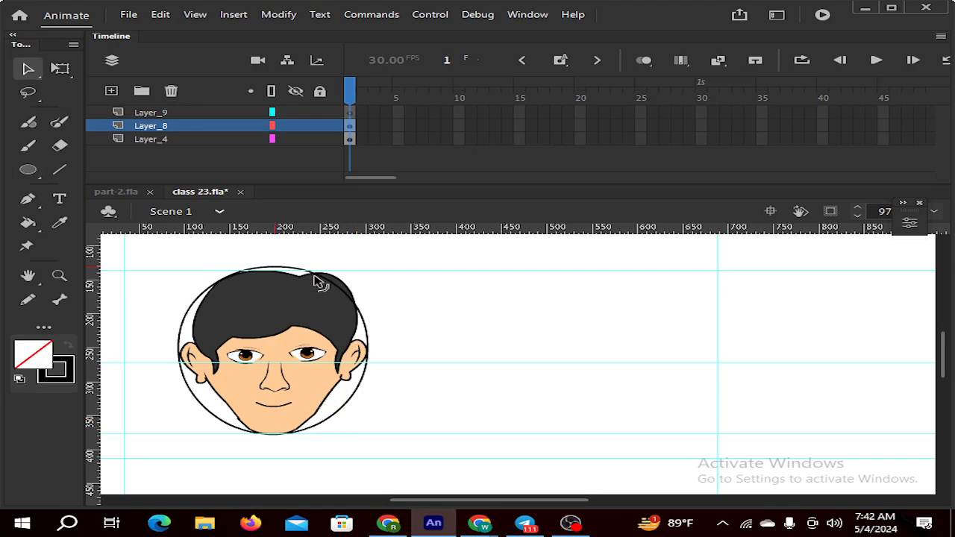
pyautogui.moveTo(330, 283); pyautogui.dragTo(336, 282)
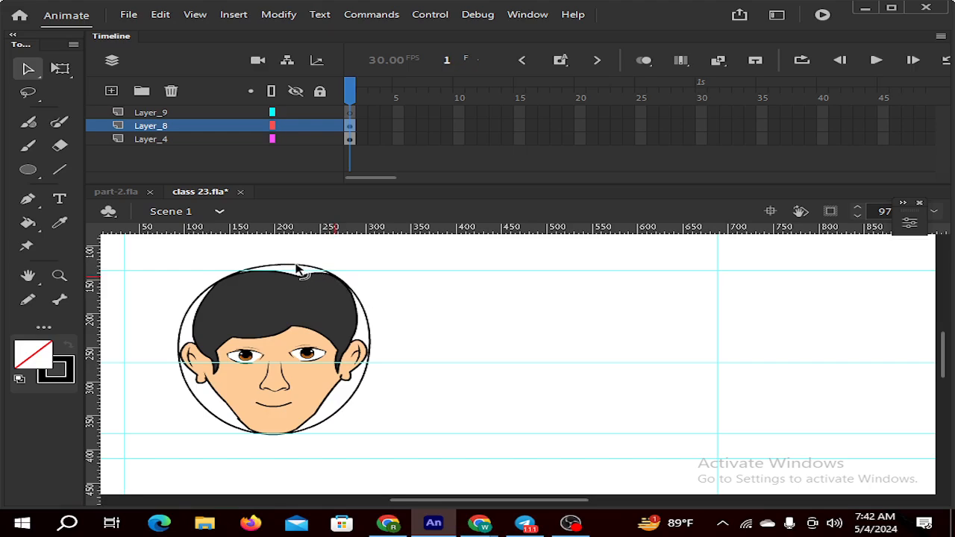
pyautogui.moveTo(298, 269)
pyautogui.mouseDown()
pyautogui.moveTo(309, 276)
pyautogui.moveTo(301, 277)
pyautogui.mouseUp()
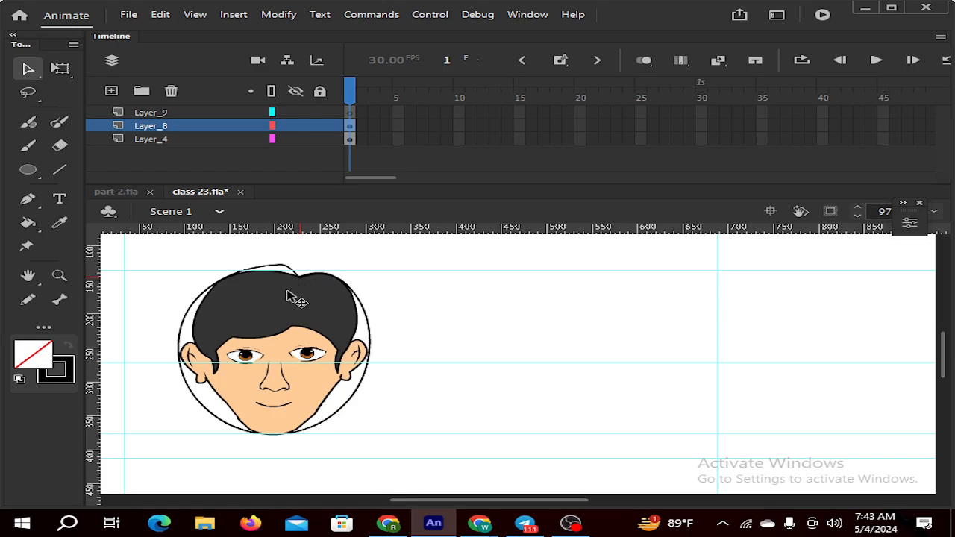
# Lock Layer_4 and bend the outline left of the hair notch down onto the top edge of the hair
pyautogui.keyDown('shift'); pyautogui.click(257, 328); pyautogui.keyUp('shift')
pyautogui.click(308, 139)
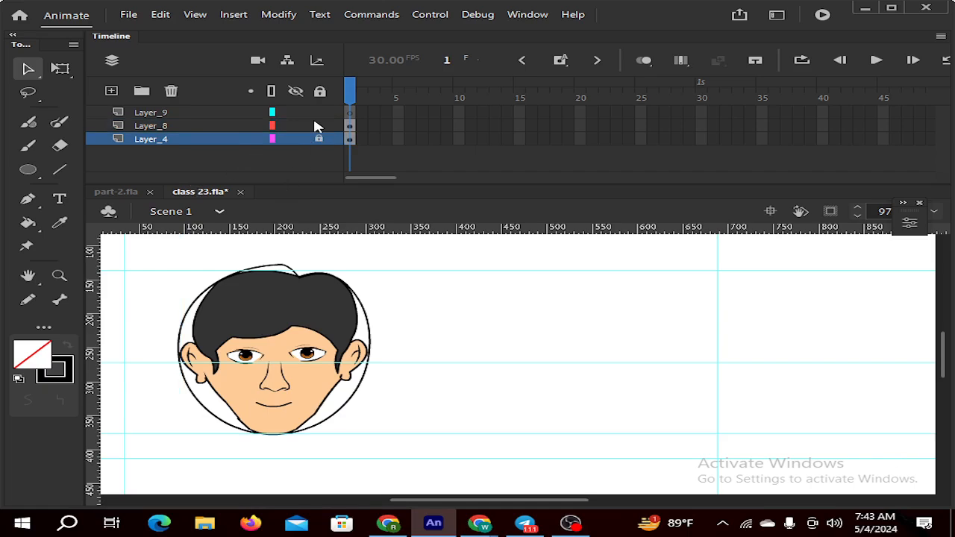
pyautogui.scroll(3, 268, 287)
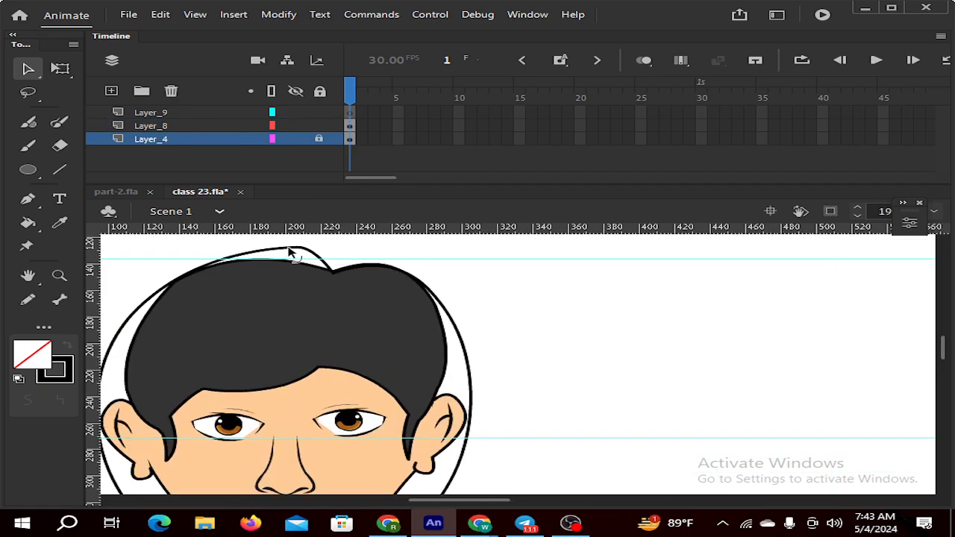
pyautogui.moveTo(297, 255); pyautogui.dragTo(177, 277)
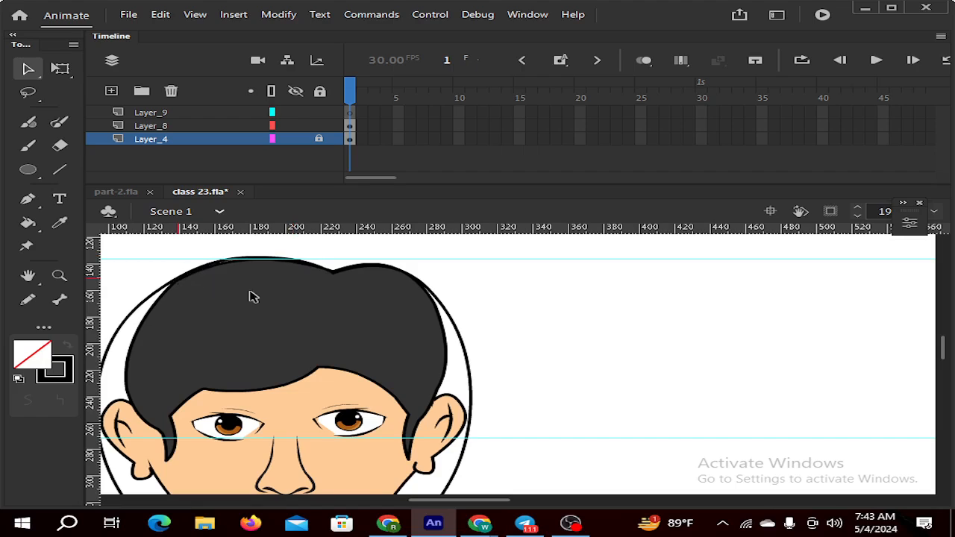
# On Layer_8, bend the left side of the oval outline inward to follow the hair and pass inside the ear
pyautogui.scroll(-2, 263, 297)
pyautogui.scroll(-1, 263, 297)
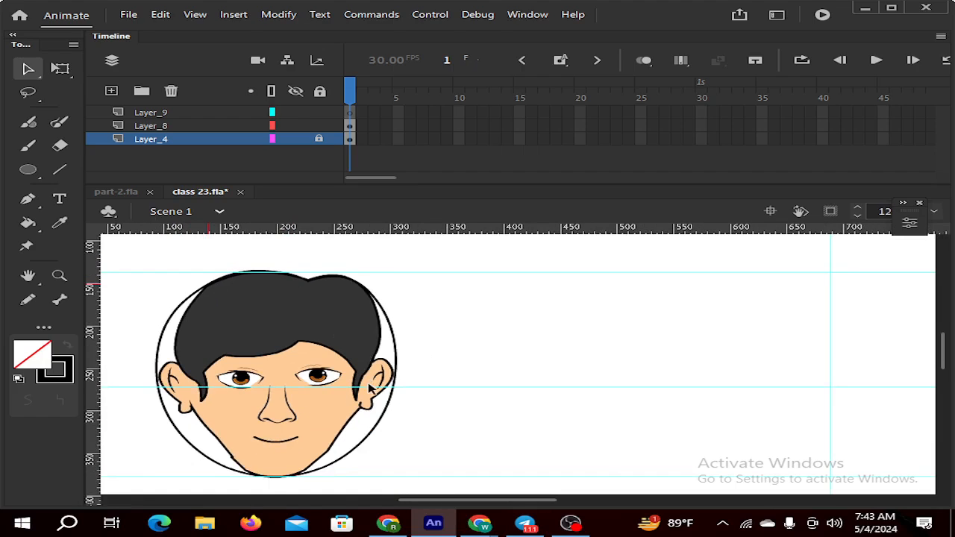
pyautogui.scroll(-1, 364, 386)
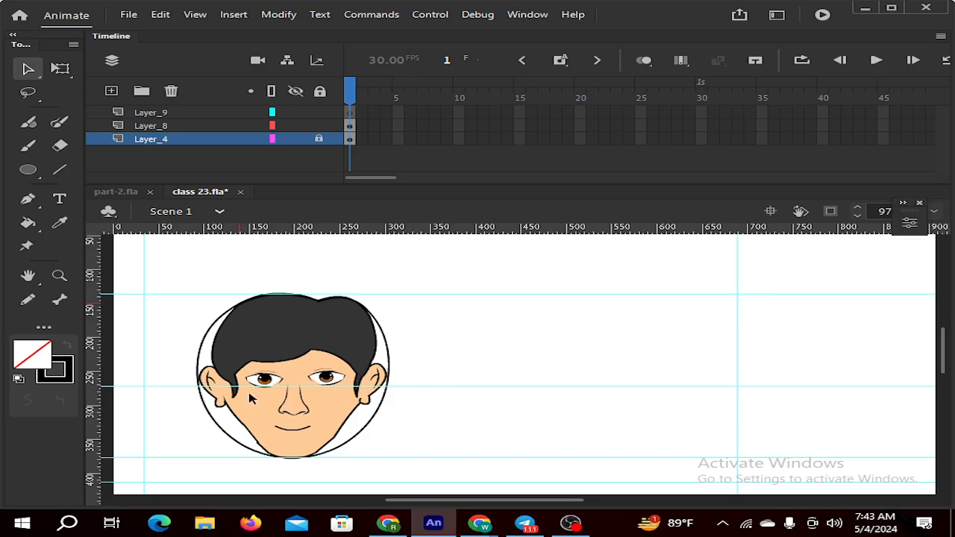
pyautogui.scroll(-2, 250, 399)
pyautogui.click(319, 139)
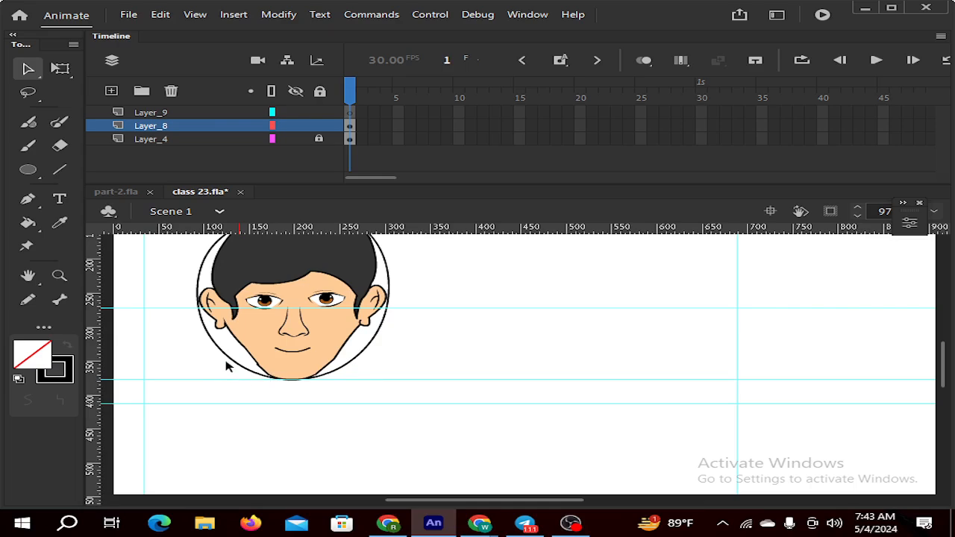
pyautogui.scroll(2, 240, 361)
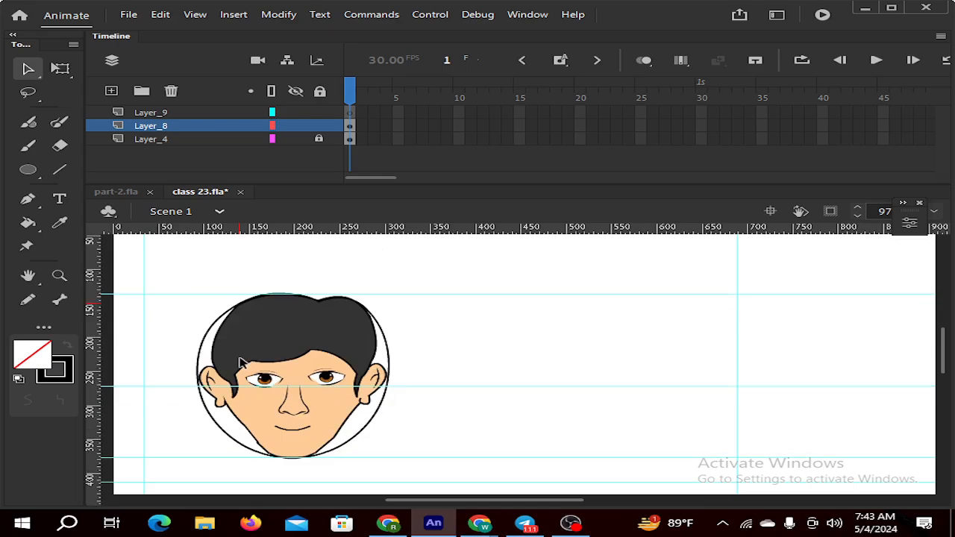
pyautogui.moveTo(209, 401); pyautogui.dragTo(222, 400)
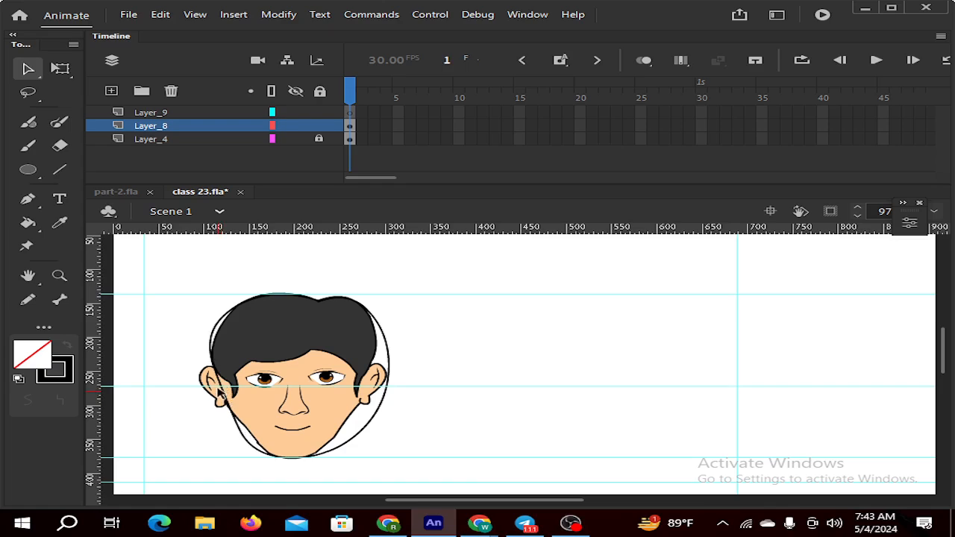
pyautogui.moveTo(210, 340); pyautogui.dragTo(214, 339)
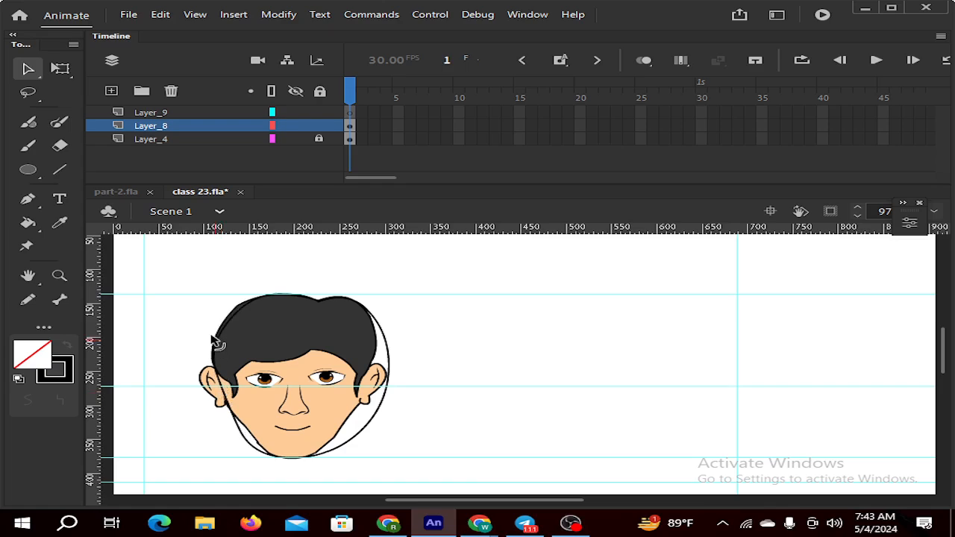
# Bend the lower-left part of the outline to follow the cheek and jaw down to the chin
pyautogui.scroll(-2, 228, 372)
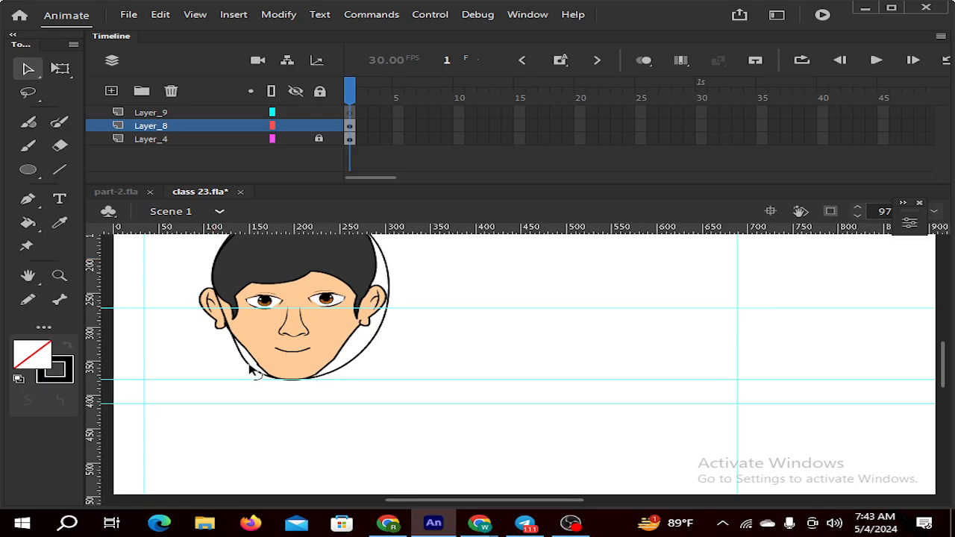
pyautogui.moveTo(252, 373); pyautogui.dragTo(256, 366)
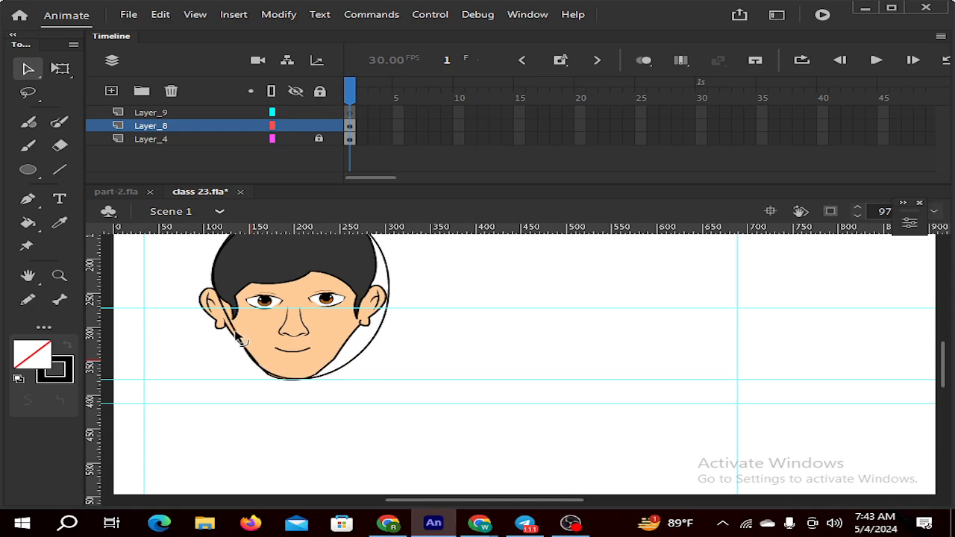
pyautogui.scroll(2, 253, 364)
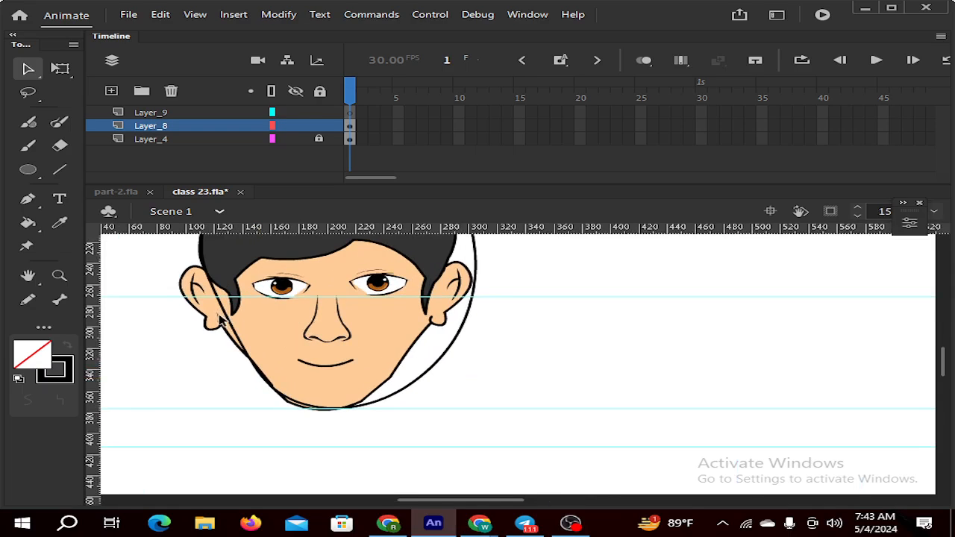
pyautogui.moveTo(223, 314); pyautogui.dragTo(223, 321)
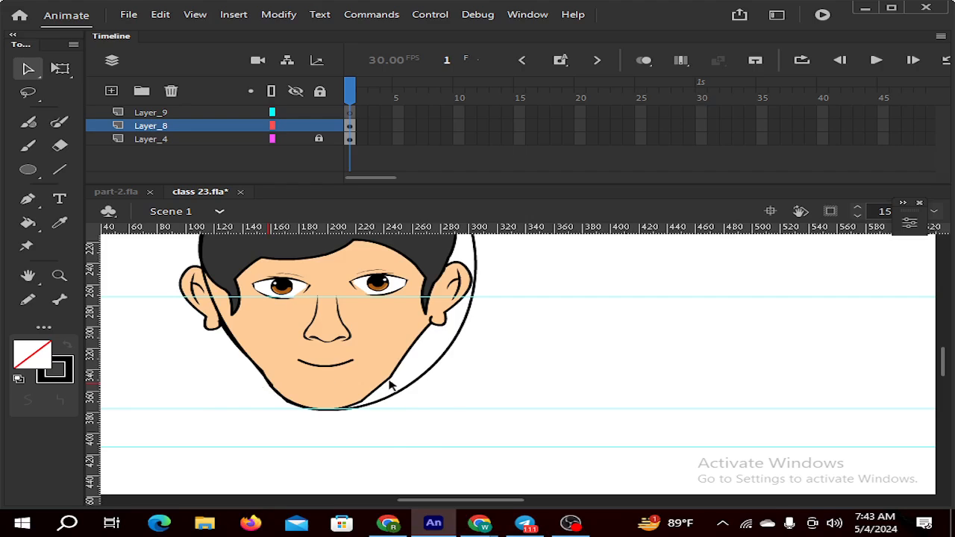
# Bend the lower-right side of the outline inward past the ear and along the cheek and jaw
pyautogui.scroll(3, 522, 390)
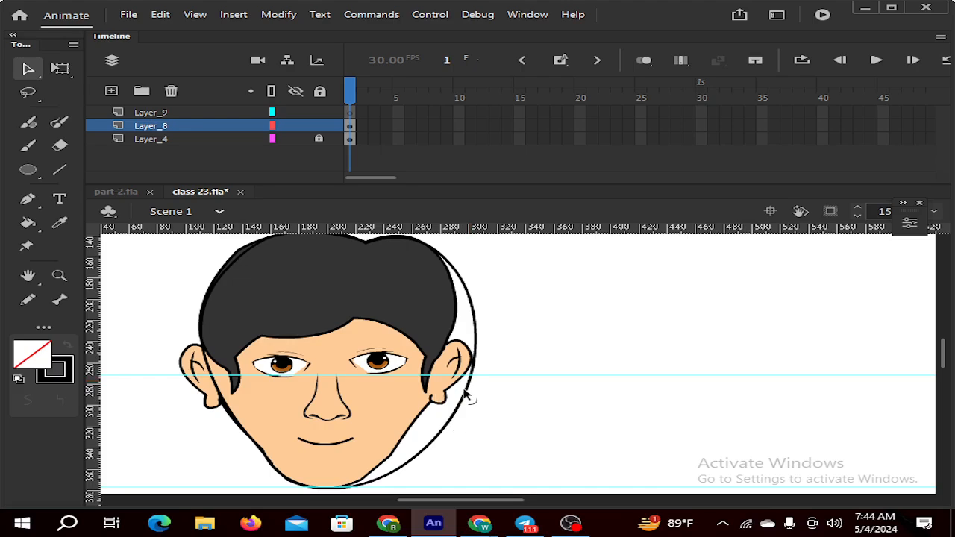
pyautogui.moveTo(467, 398); pyautogui.dragTo(458, 396)
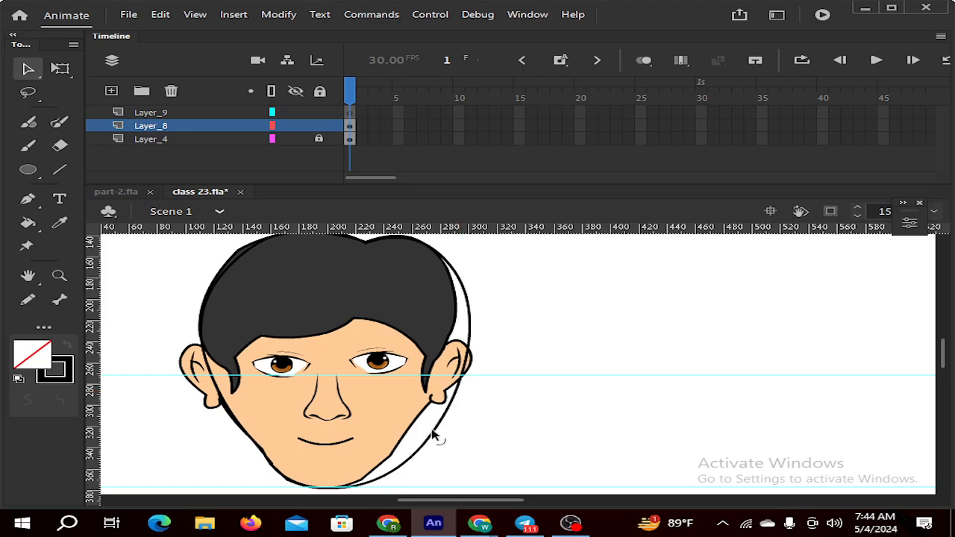
pyautogui.moveTo(432, 431); pyautogui.dragTo(425, 425)
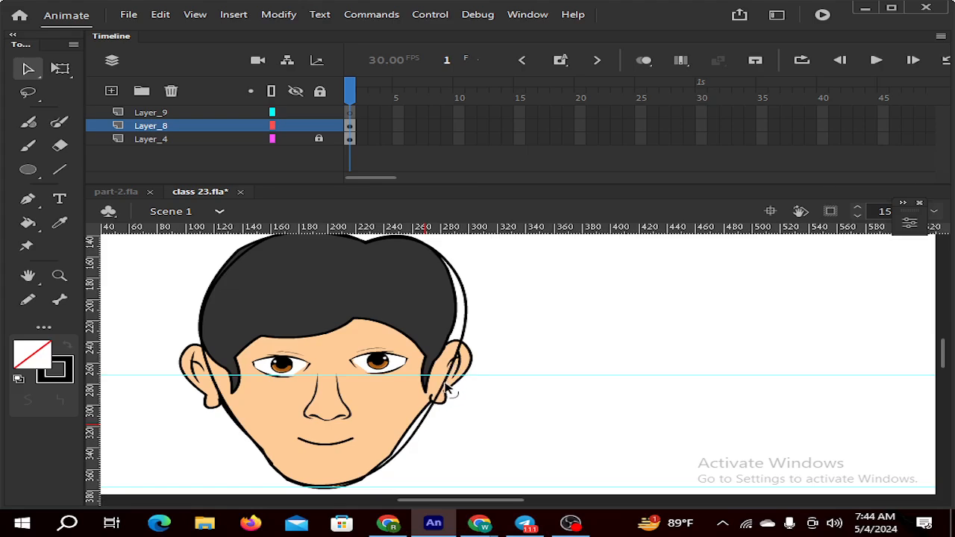
pyautogui.moveTo(445, 385); pyautogui.dragTo(449, 386)
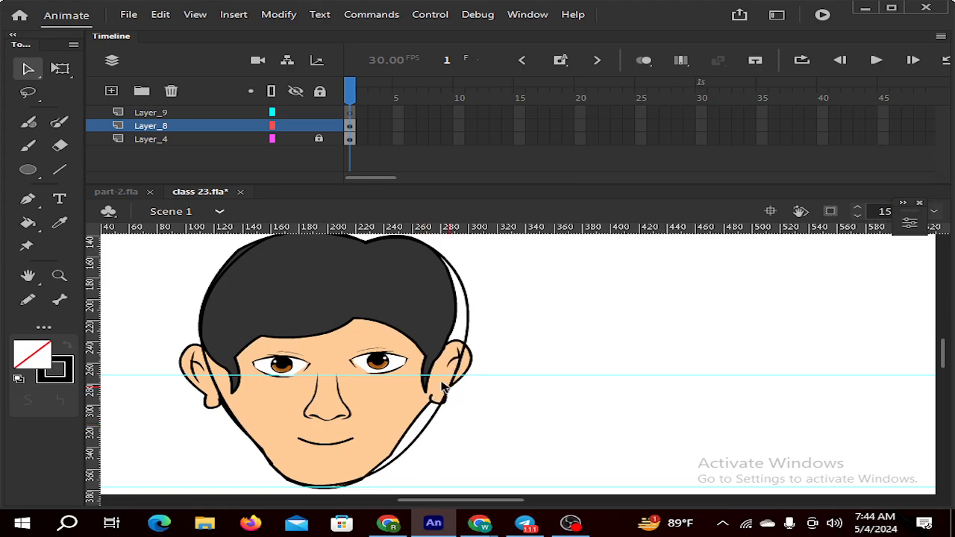
# Select the whole reshaped outline and move it into the empty area to the right of the cartoon head
pyautogui.scroll(1, 381, 262)
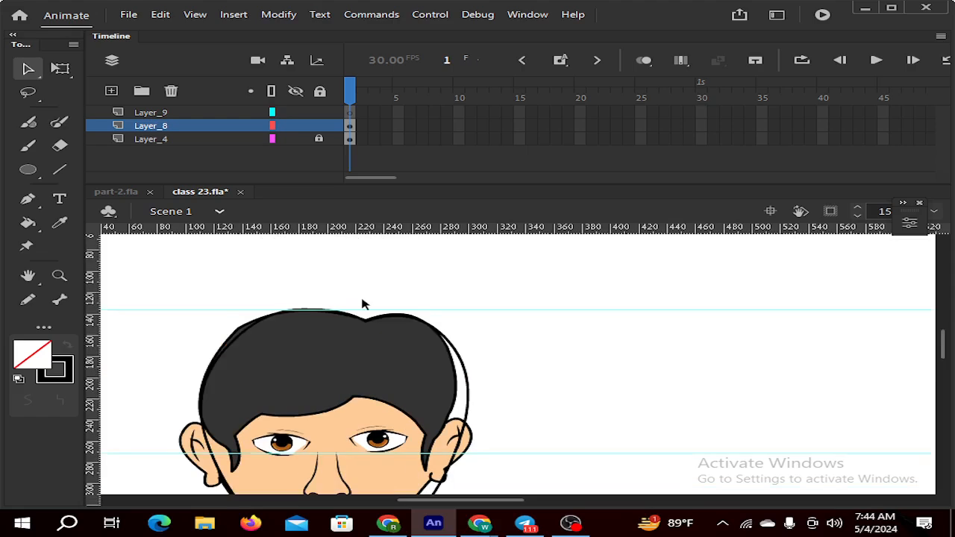
pyautogui.scroll(-1, 363, 301)
pyautogui.doubleClick(468, 308)
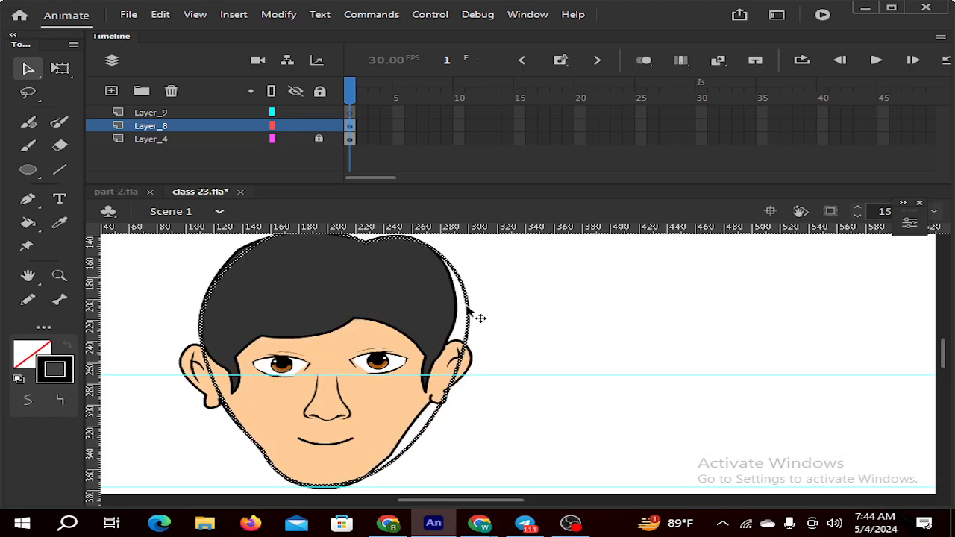
pyautogui.moveTo(469, 308); pyautogui.dragTo(774, 312)
# Add a horizontal guide across both heads at the level of the upper edge of the eyes
pyautogui.scroll(-2, 583, 345)
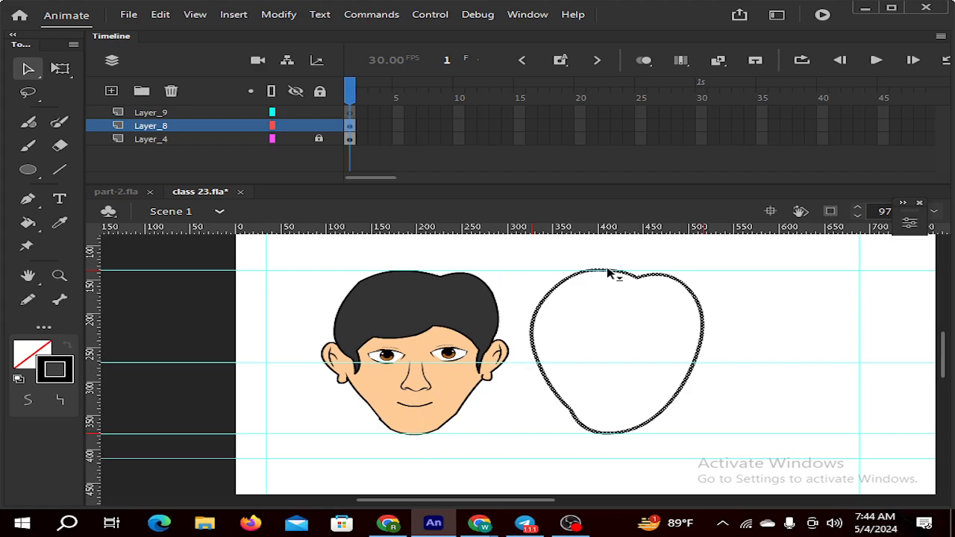
pyautogui.moveTo(527, 501); pyautogui.dragTo(588, 388)
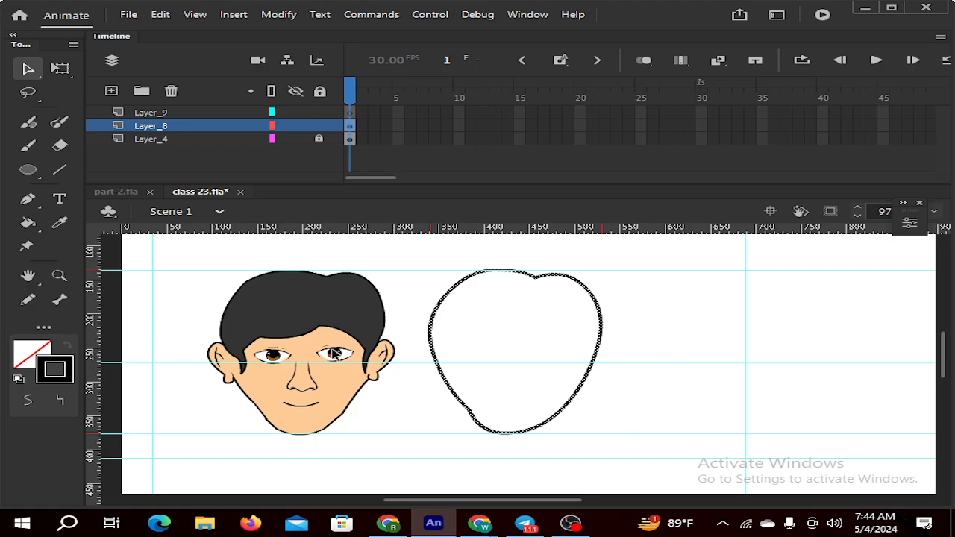
pyautogui.scroll(2, 334, 354)
pyautogui.moveTo(501, 228); pyautogui.dragTo(497, 341)
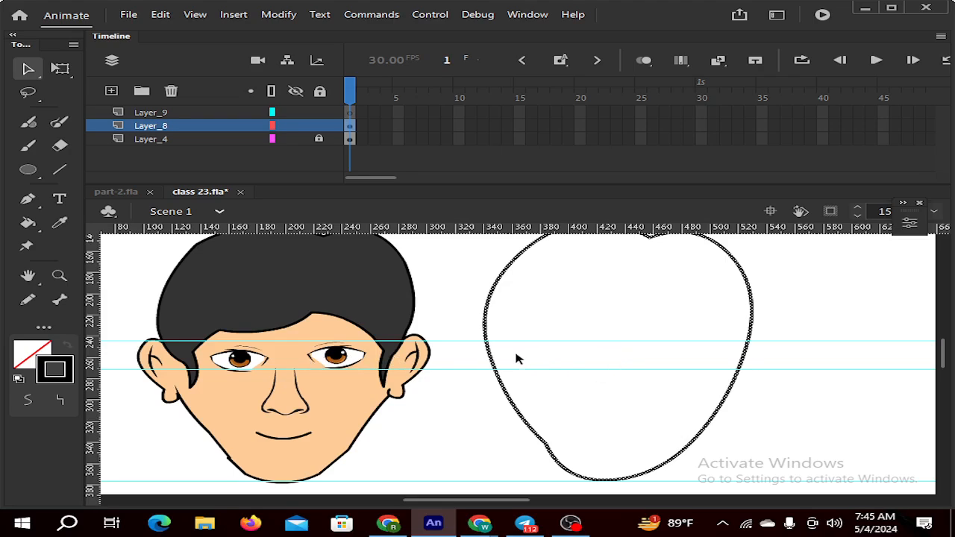
pyautogui.click(353, 363)
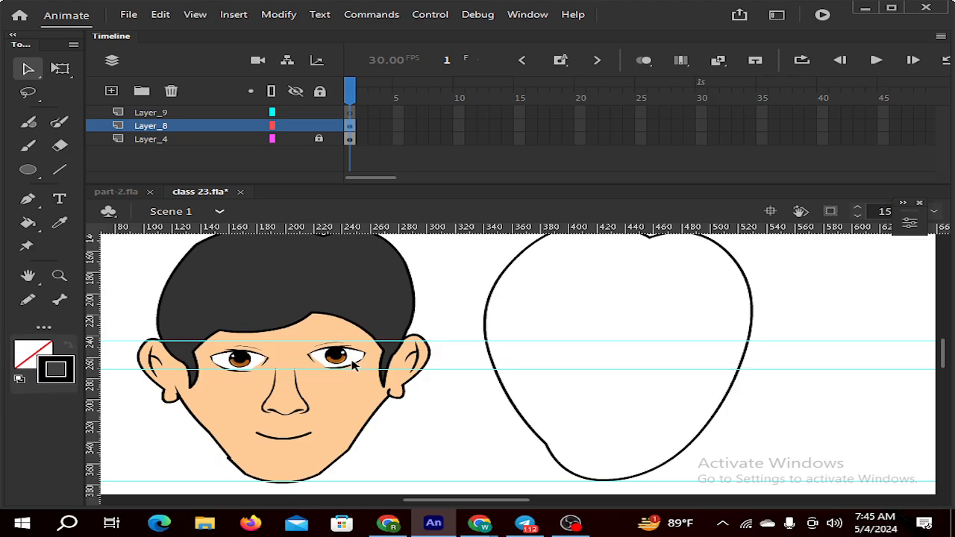
# Unlock Layer_4 and open the cartoon head symbol down to the group that holds the eyes and ears
pyautogui.click(318, 139)
pyautogui.doubleClick(328, 362)
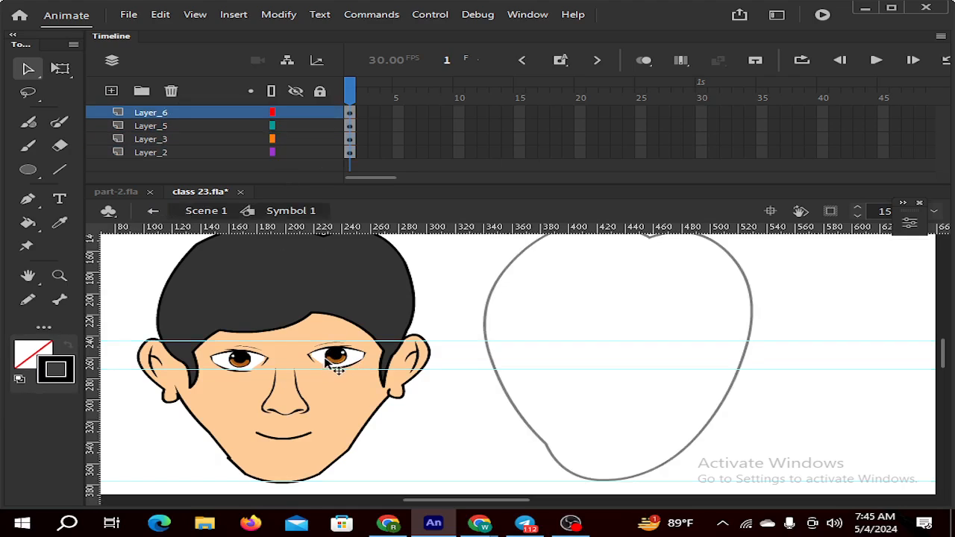
pyautogui.doubleClick(326, 362)
pyautogui.click(328, 361)
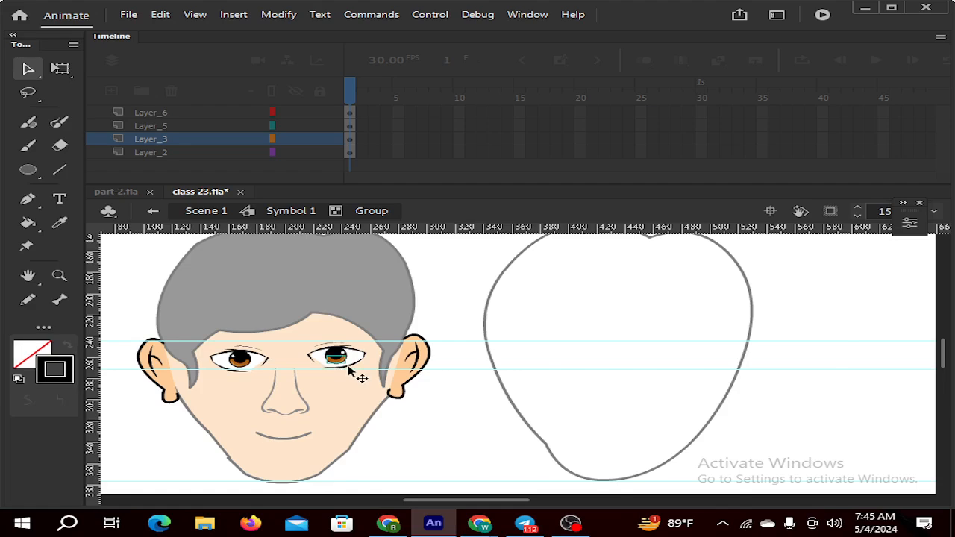
# Duplicate the right-hand eye together with its iris and cut the duplicate to the clipboard, keeping the original eye
pyautogui.scroll(3, 352, 371)
pyautogui.click(358, 358)
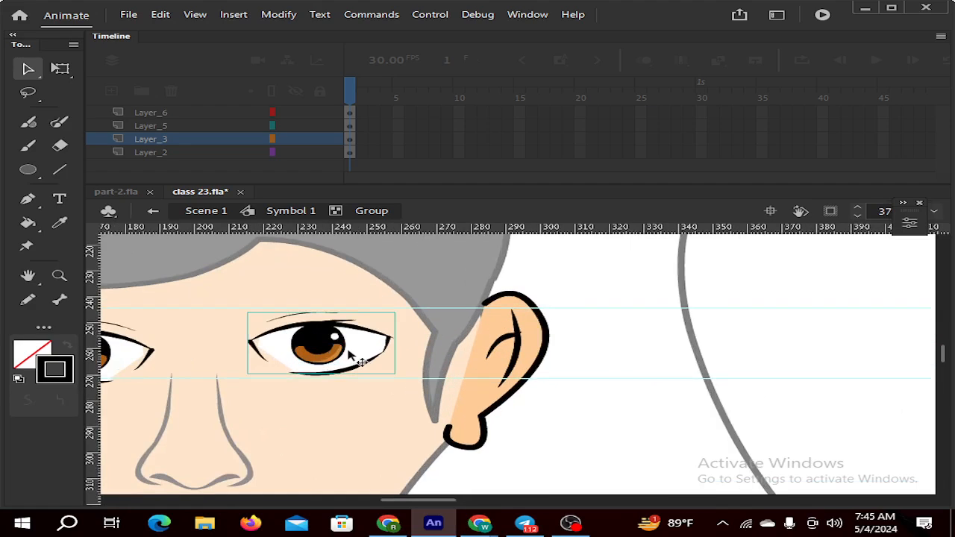
pyautogui.click(322, 340)
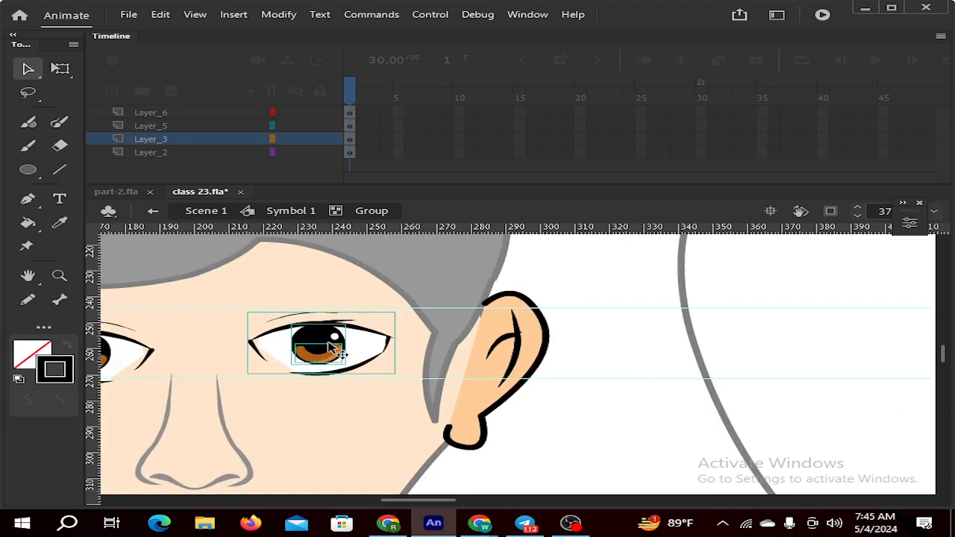
pyautogui.moveTo(322, 352); pyautogui.dragTo(585, 396)
pyautogui.press('Delete')
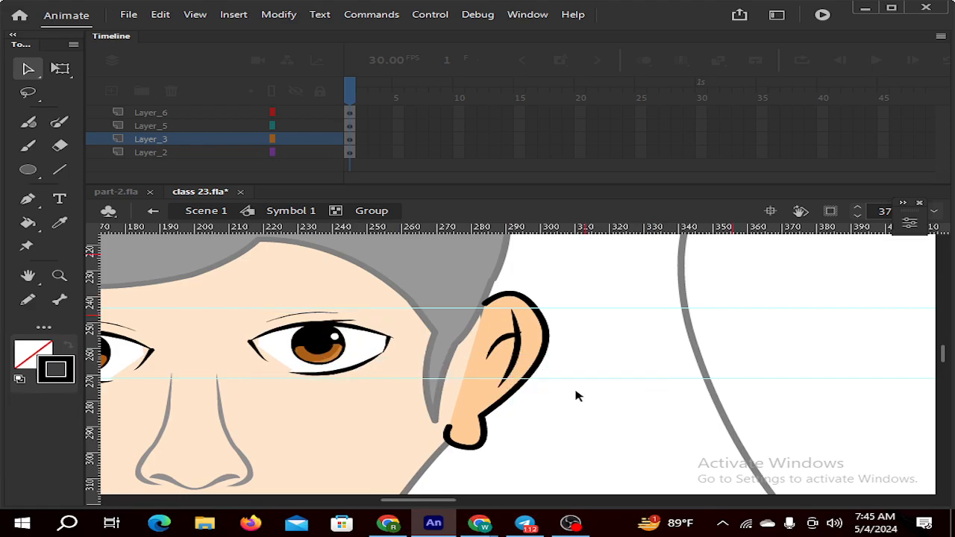
# Return from the group and symbol to Scene 1 and make Layer_8 the active layer
pyautogui.scroll(-5, 448, 360)
pyautogui.scroll(-3, 448, 361)
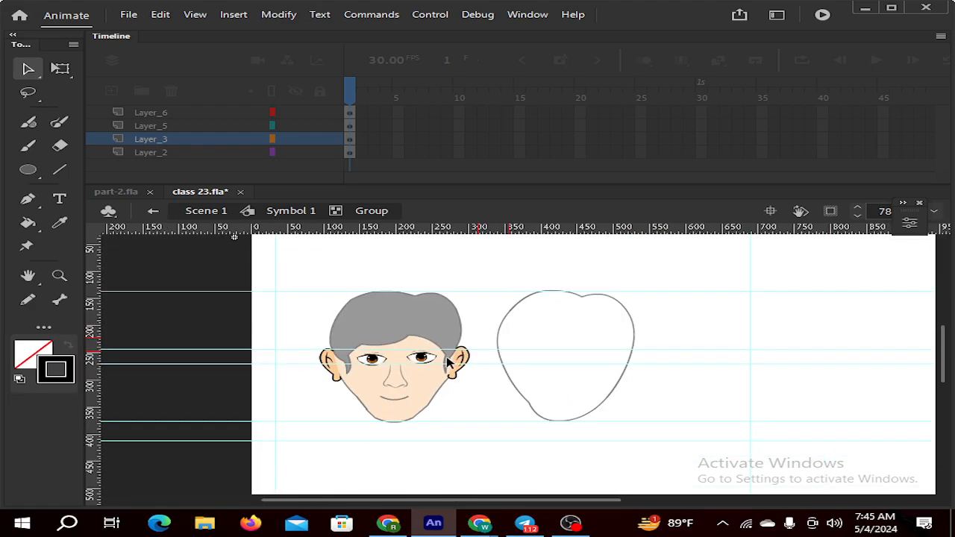
pyautogui.doubleClick(619, 435)
pyautogui.doubleClick(619, 435)
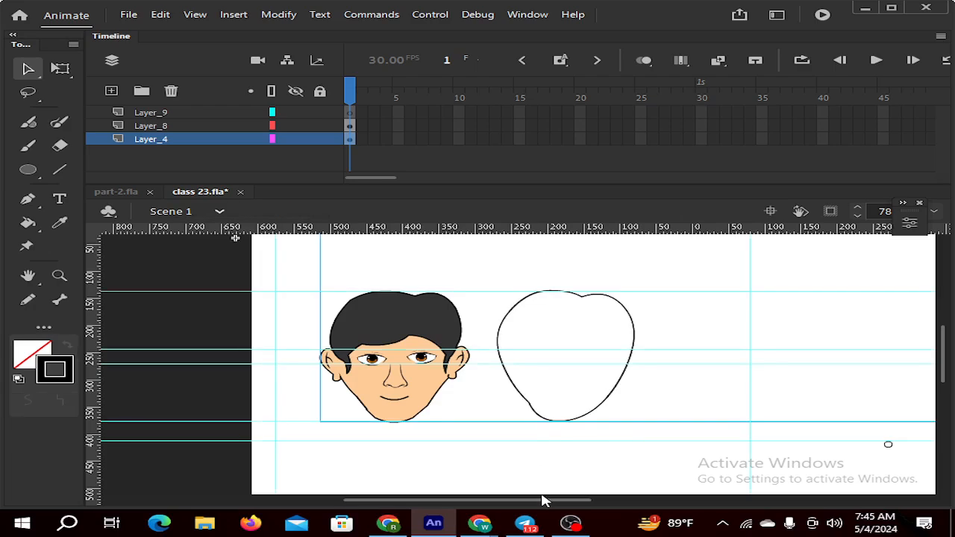
pyautogui.moveTo(542, 500); pyautogui.dragTo(565, 507)
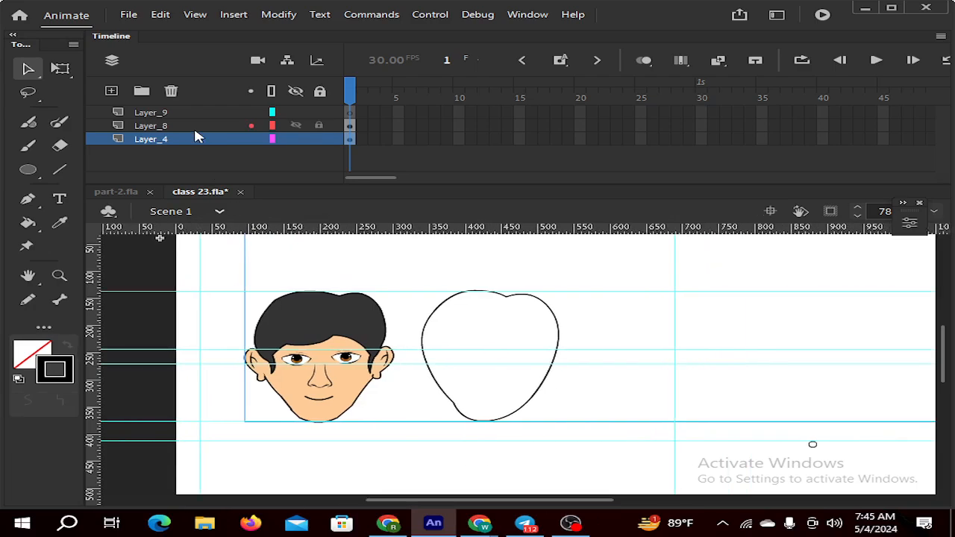
pyautogui.click(154, 126)
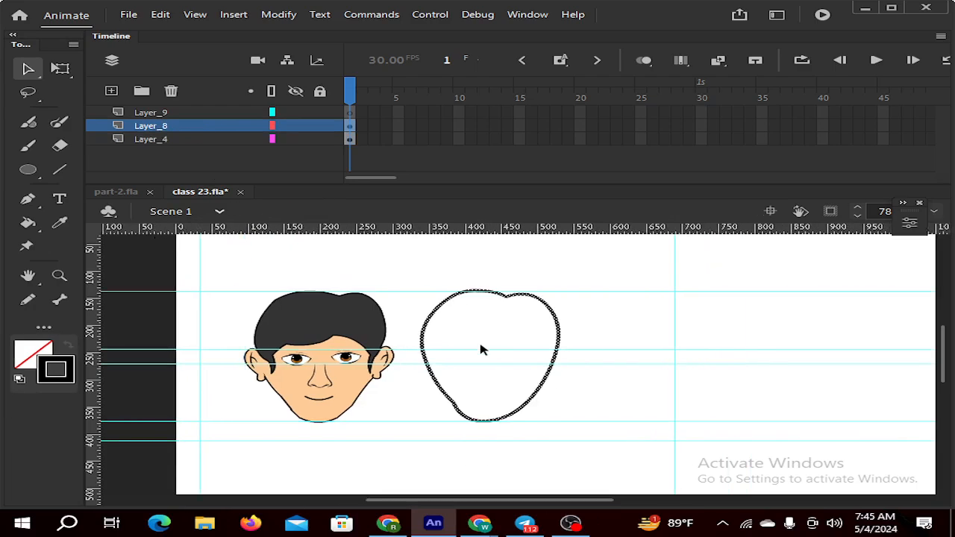
# Draw a straight vertical line through the empty head outline, left of its centre, extending past the crown and chin
pyautogui.scroll(3, 484, 351)
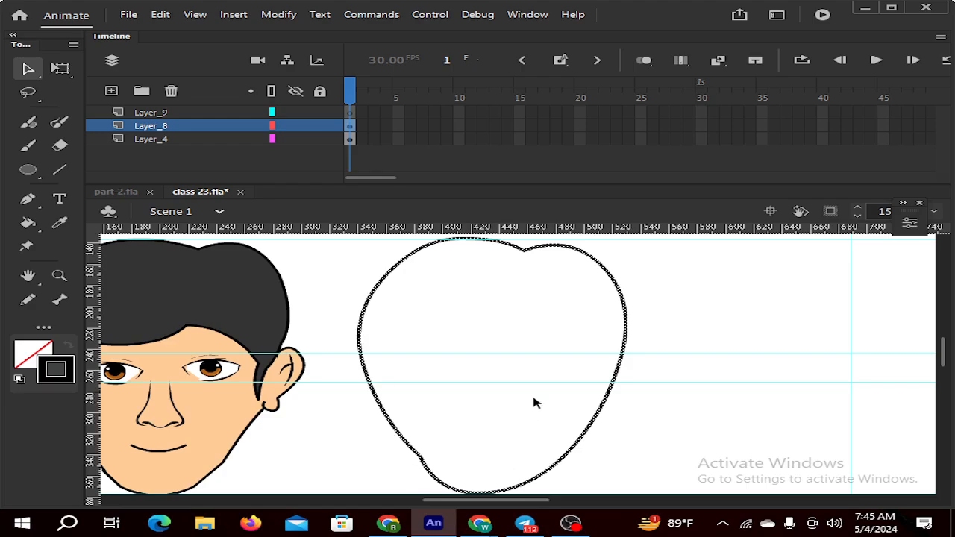
pyautogui.scroll(-1, 507, 405)
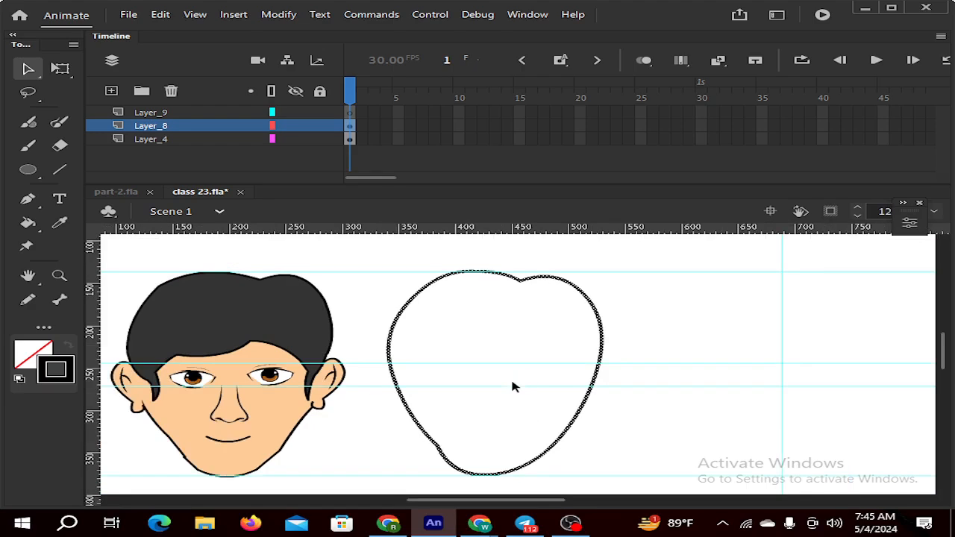
pyautogui.click(61, 171)
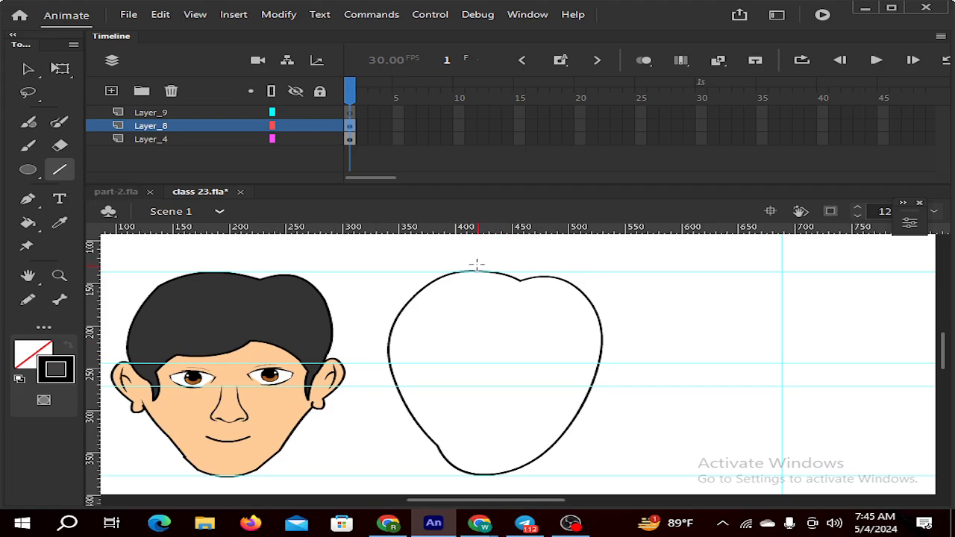
pyautogui.moveTo(471, 258); pyautogui.dragTo(471, 305)
pyautogui.moveTo(499, 451); pyautogui.dragTo(499, 496)
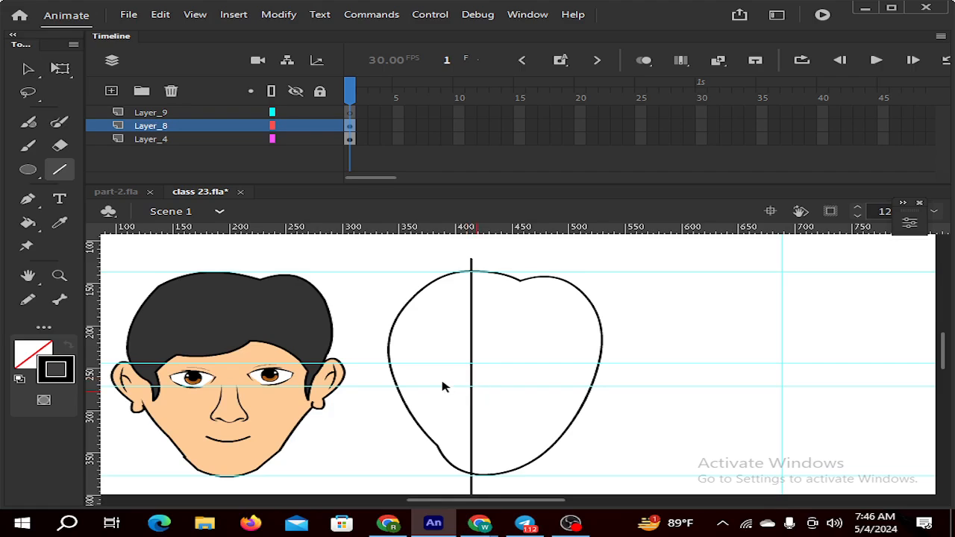
# Paste the copied eye into the outline and place it between the two eye guides, just right of the vertical line
pyautogui.hotkey('ctrl', 'v')
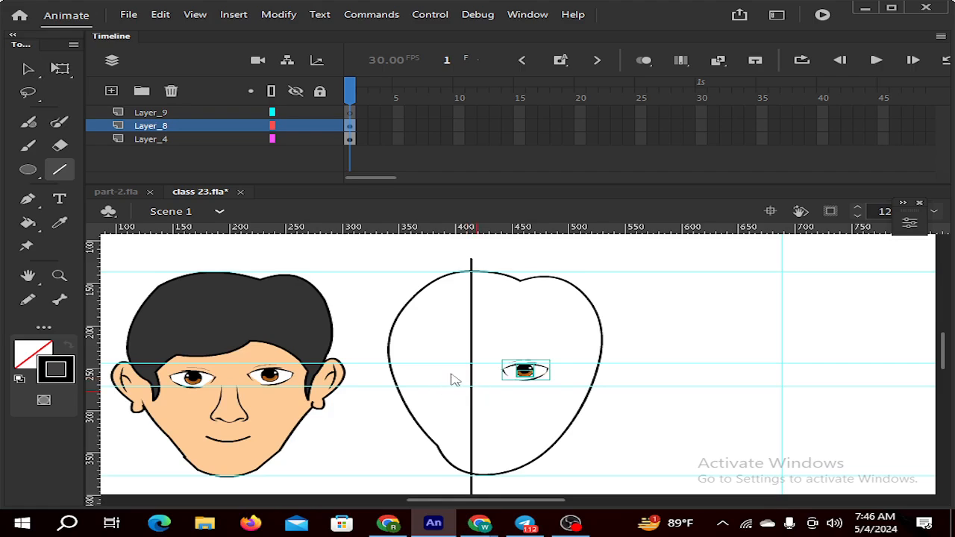
pyautogui.scroll(1, 531, 388)
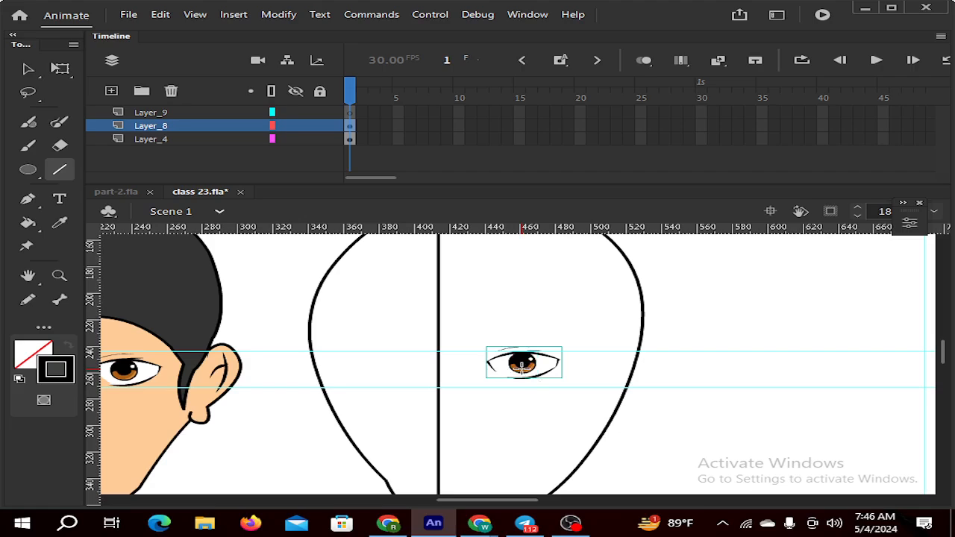
pyautogui.press('v')
pyautogui.moveTo(522, 366); pyautogui.dragTo(508, 370)
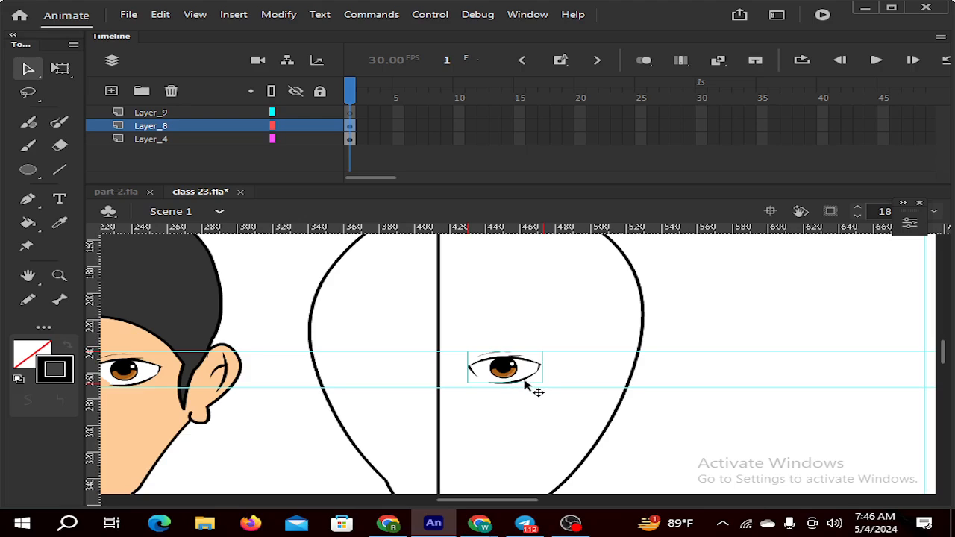
# Enlarge the pasted eye slightly with Free Transform and fine-tune its height to fit between the eye guides
pyautogui.press('q')
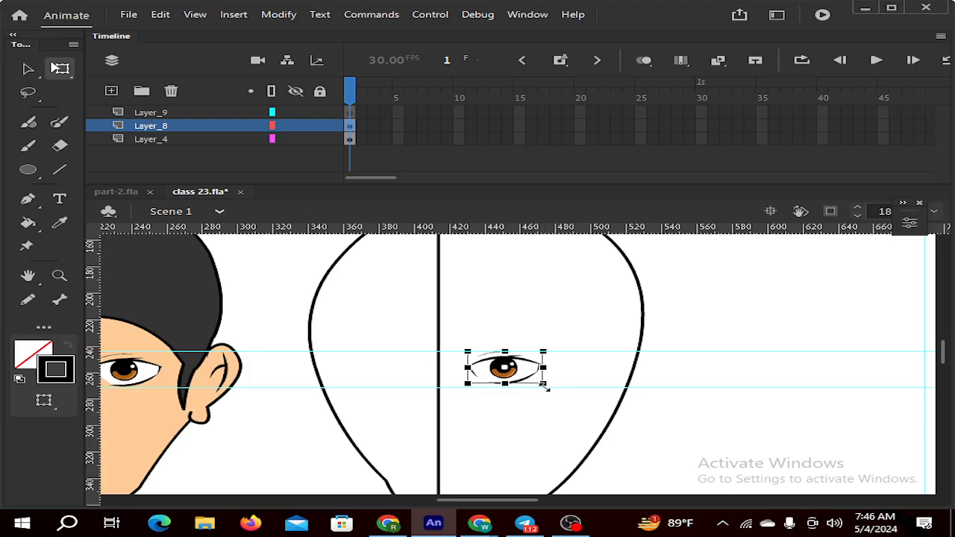
pyautogui.moveTo(546, 386); pyautogui.dragTo(548, 388)
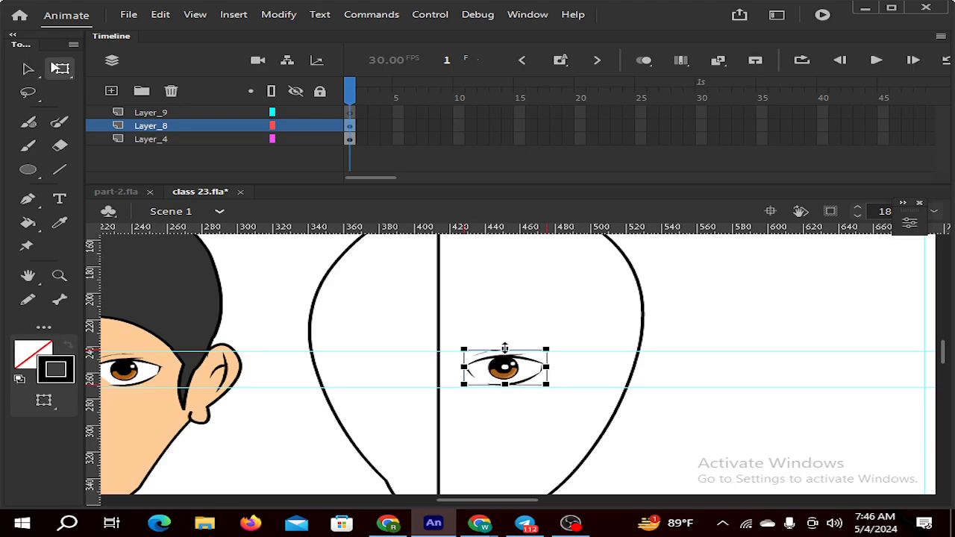
pyautogui.moveTo(505, 346); pyautogui.dragTo(504, 347)
pyautogui.click(522, 395)
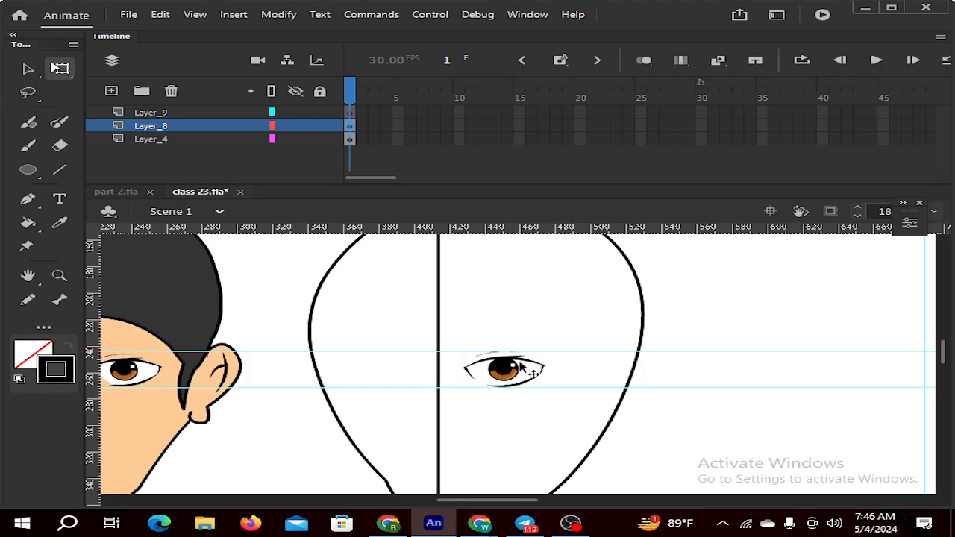
# Duplicate the eye and place the copy between the eye guides on the left side of the vertical line
pyautogui.moveTo(504, 368); pyautogui.dragTo(396, 376)
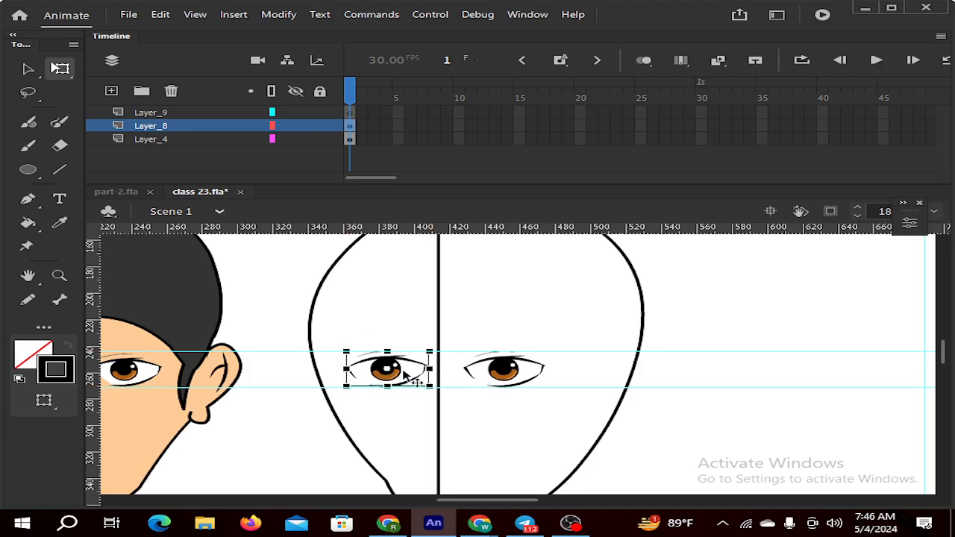
pyautogui.click(405, 385)
pyautogui.scroll(-3, 408, 388)
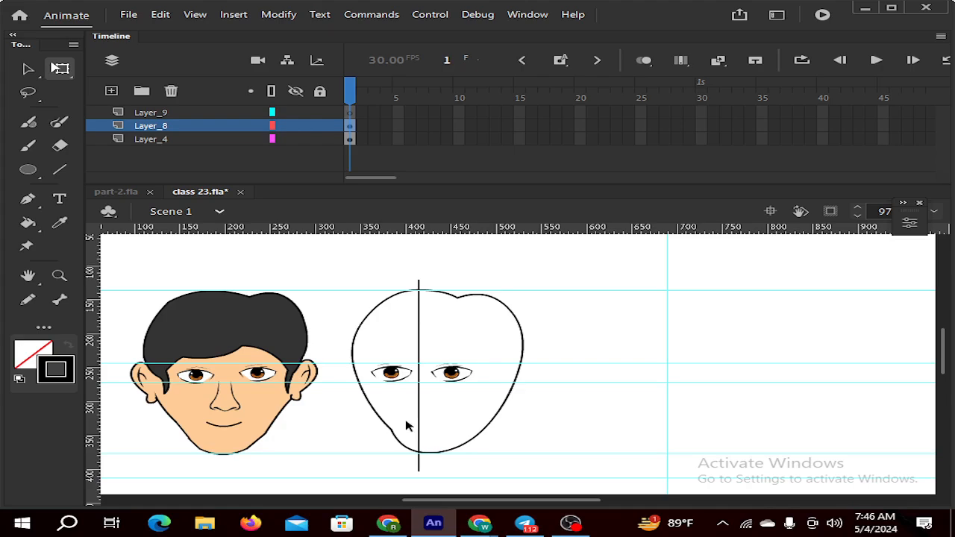
pyautogui.scroll(-1, 407, 396)
pyautogui.scroll(1, 409, 395)
# Nudge the left eye further left, away from the vertical line and toward the outline's edge
pyautogui.click(401, 381)
pyautogui.click(401, 380)
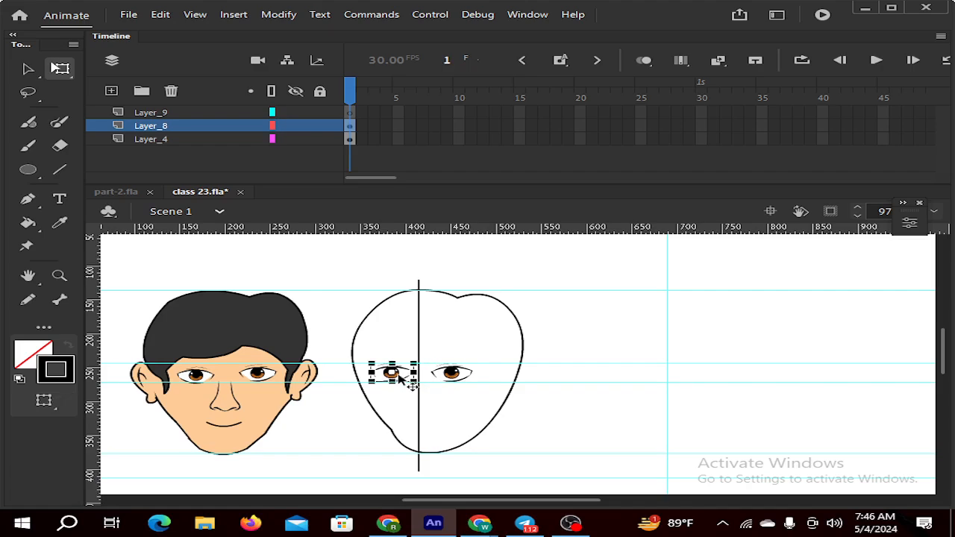
pyautogui.press('Left')
pyautogui.press('Left')
pyautogui.press('Left')
pyautogui.press('Left')
pyautogui.press('Left')
pyautogui.press('Left')
pyautogui.press('Left')
pyautogui.press('Left')
pyautogui.press('Left')
pyautogui.press('Left')
pyautogui.press('Left')
pyautogui.press('Left')
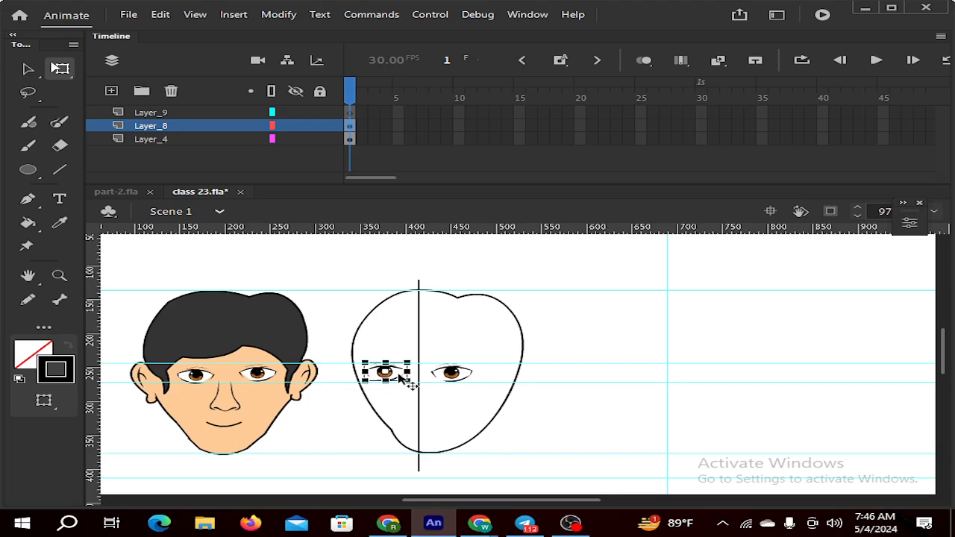
# Nudge the right eye slightly left, closer to the vertical line
pyautogui.click(440, 392)
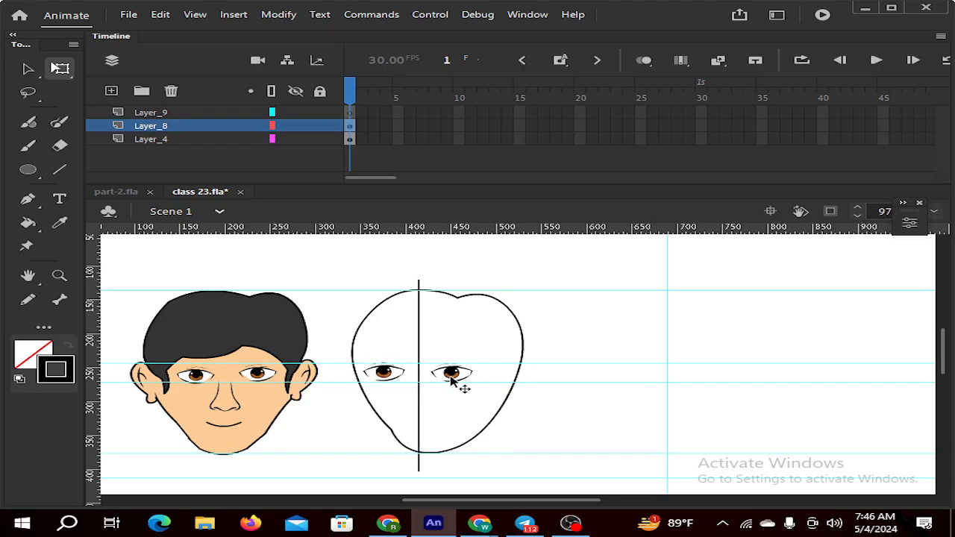
pyautogui.click(454, 378)
pyautogui.press('Left')
pyautogui.press('Left')
pyautogui.press('Left')
pyautogui.press('Left')
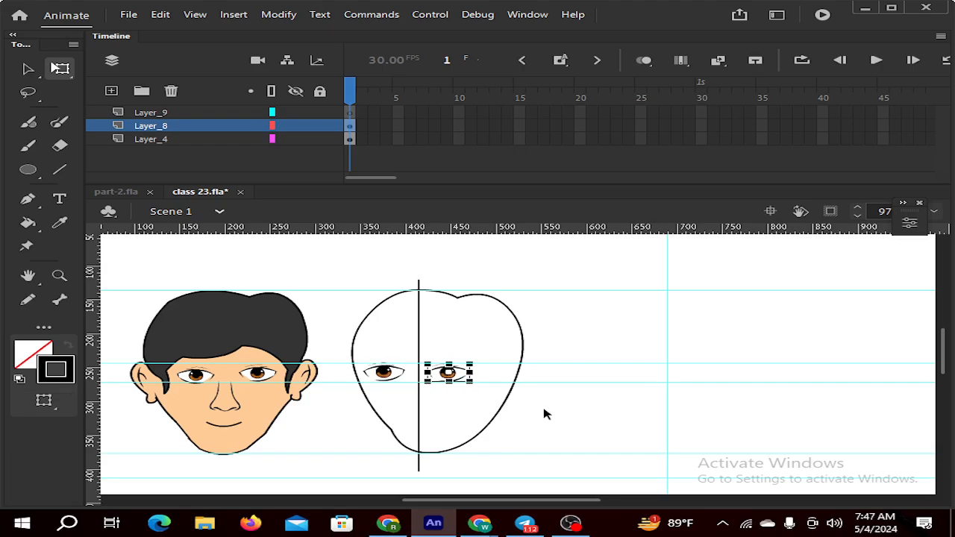
# Nudge the right eye of the outlined head slightly right, away from the vertical line
pyautogui.click(525, 411)
pyautogui.click(457, 376)
pyautogui.press('Right')
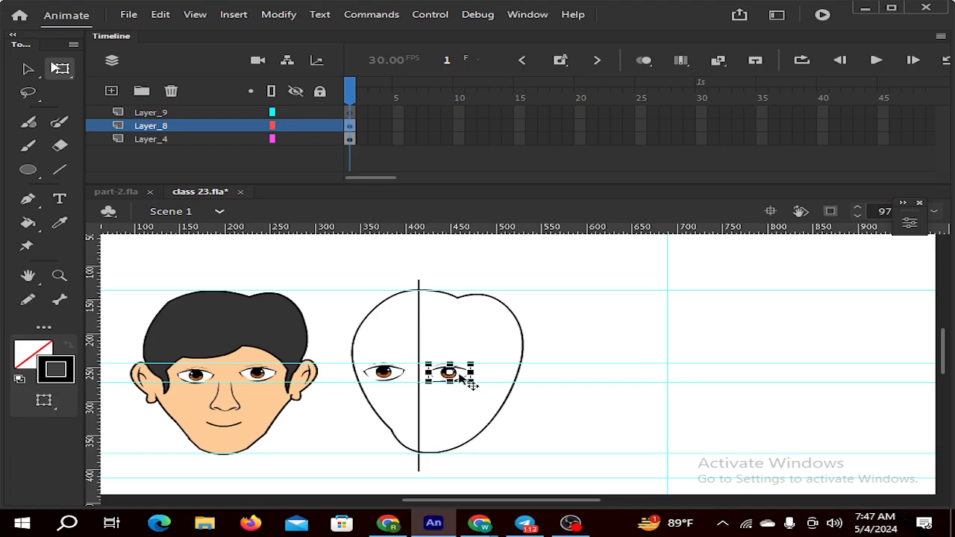
pyautogui.click(396, 406)
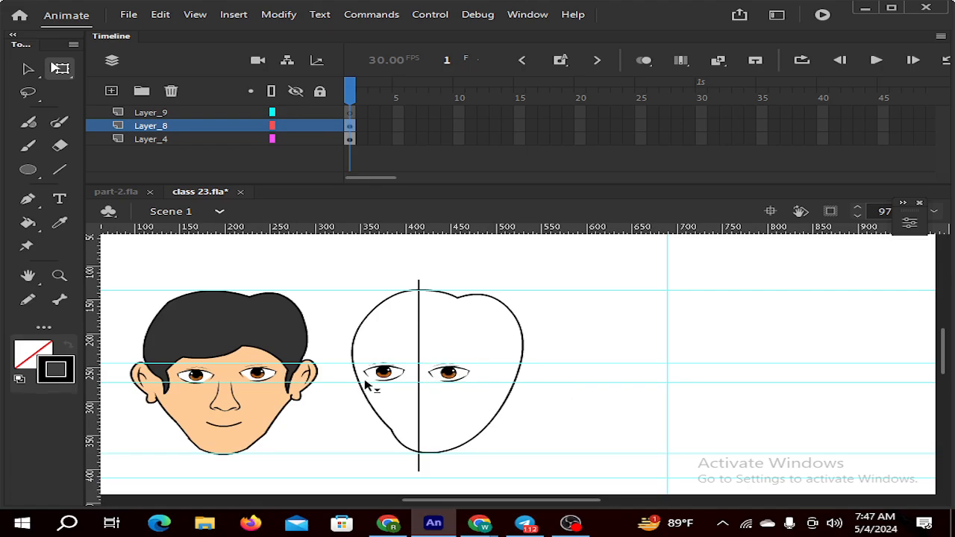
pyautogui.click(449, 378)
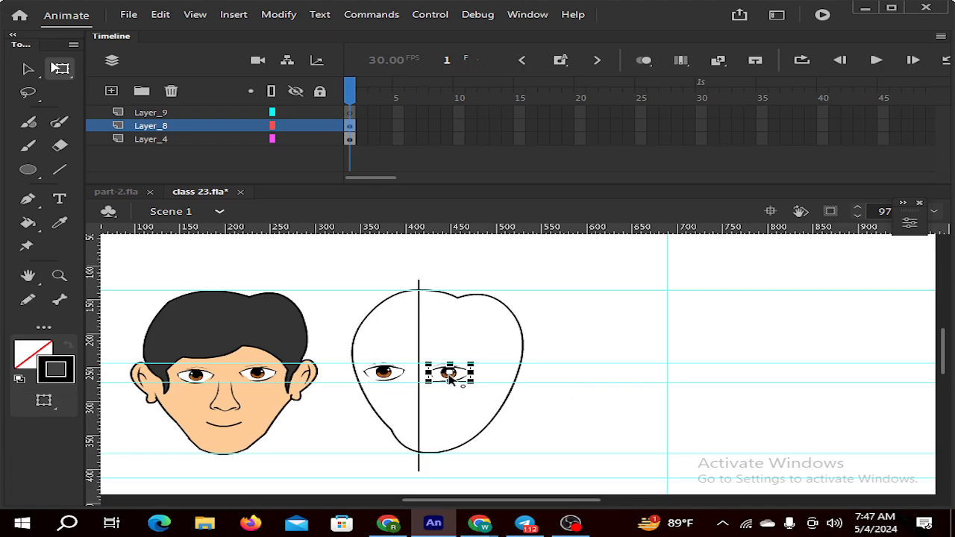
pyautogui.click(561, 415)
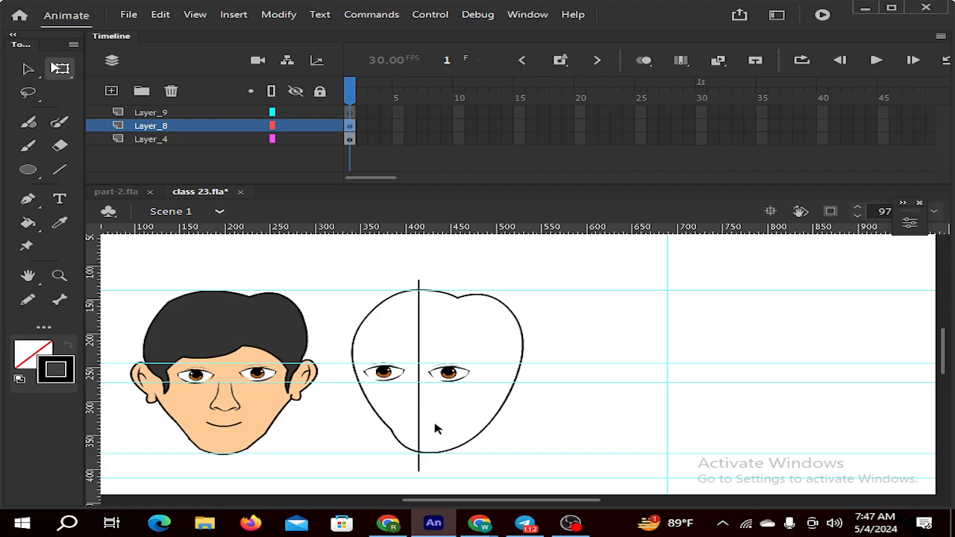
pyautogui.scroll(-1, 425, 417)
pyautogui.scroll(1, 425, 418)
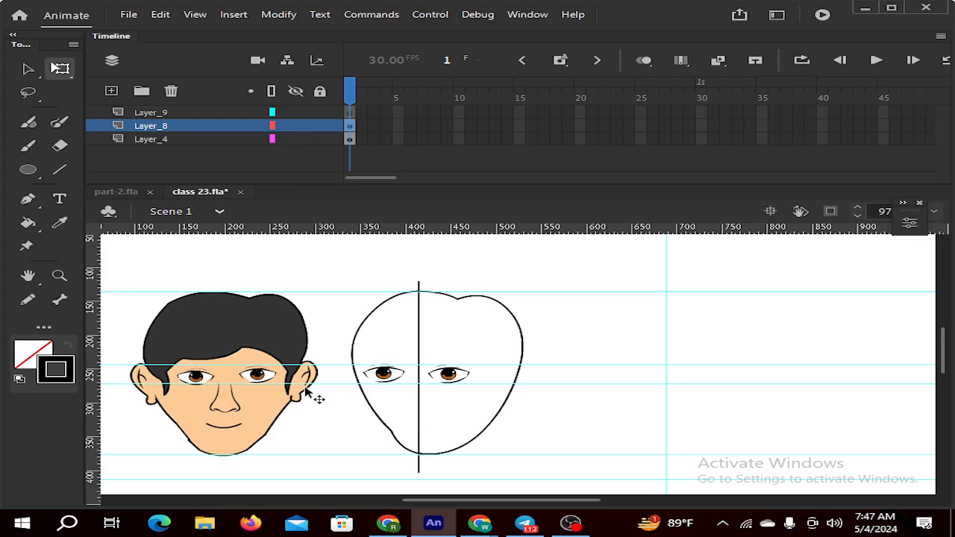
# Delete the vertical face line from the outlined head, including the leftover piece below the chin
pyautogui.click(419, 352)
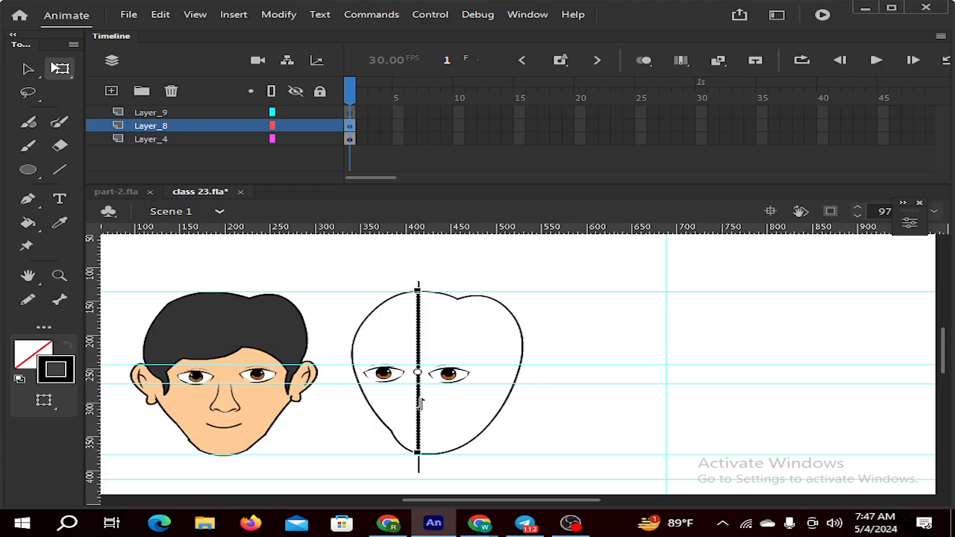
pyautogui.press('Delete')
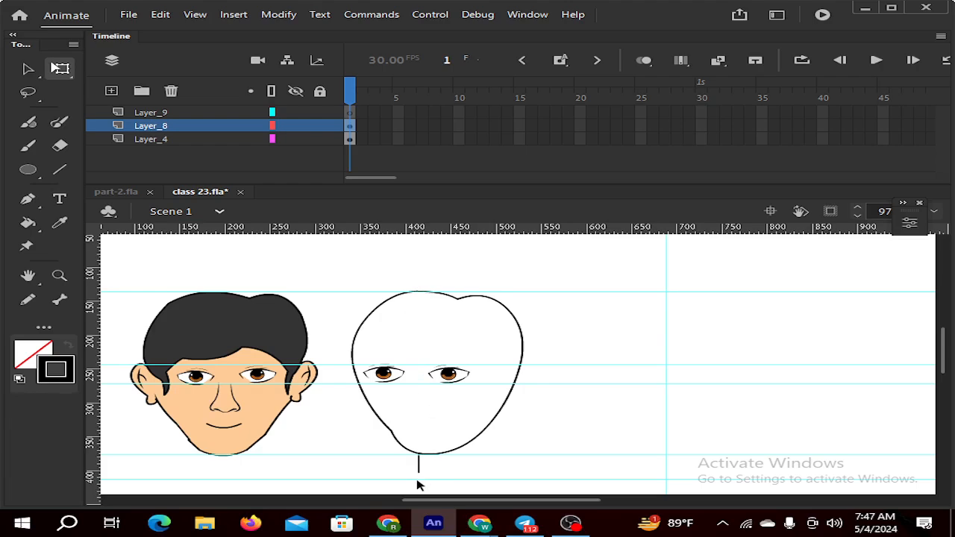
pyautogui.click(420, 470)
pyautogui.press('Delete')
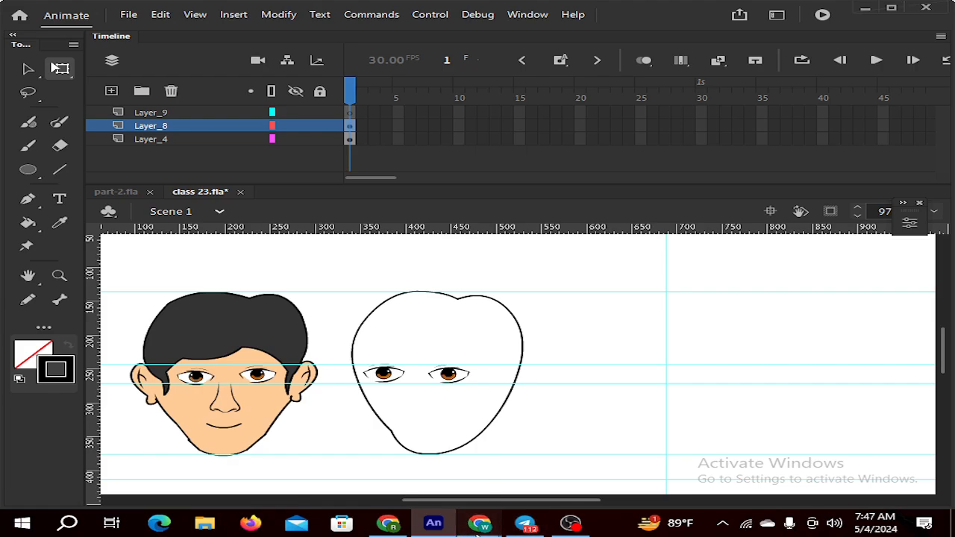
# Mute the first participant for everyone in the Google Meet call and switch back to Adobe Animate
pyautogui.moveTo(483, 528)
pyautogui.click(379, 475)
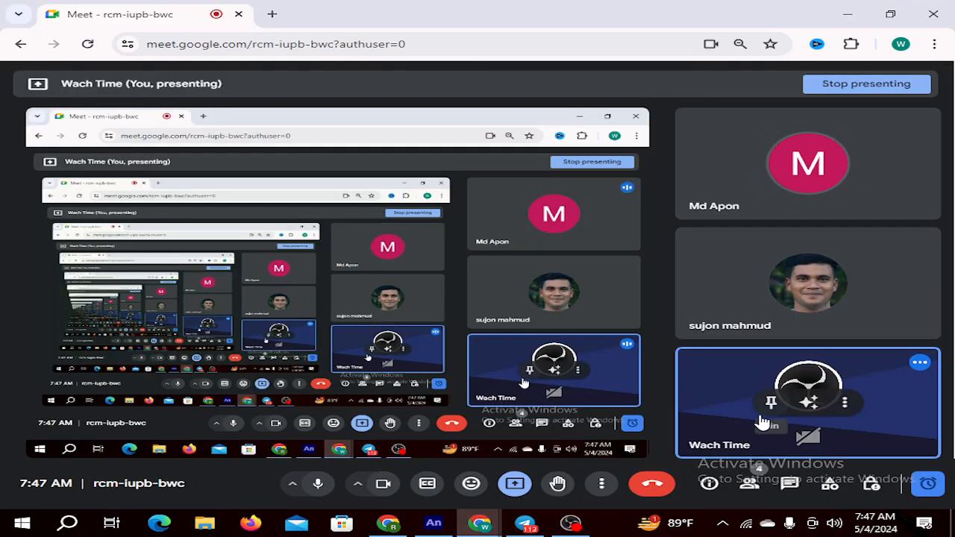
pyautogui.rightClick(924, 127)
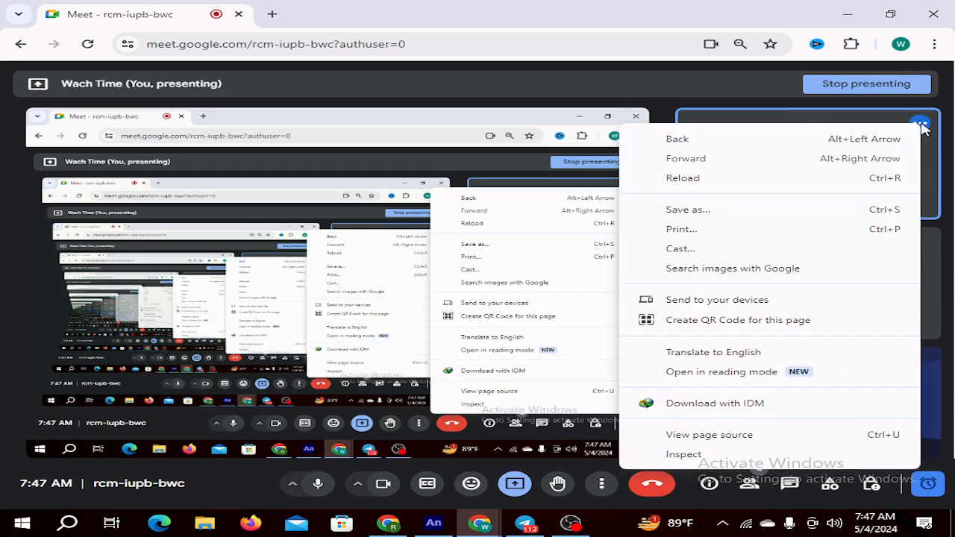
pyautogui.press('Escape')
pyautogui.press('F11')
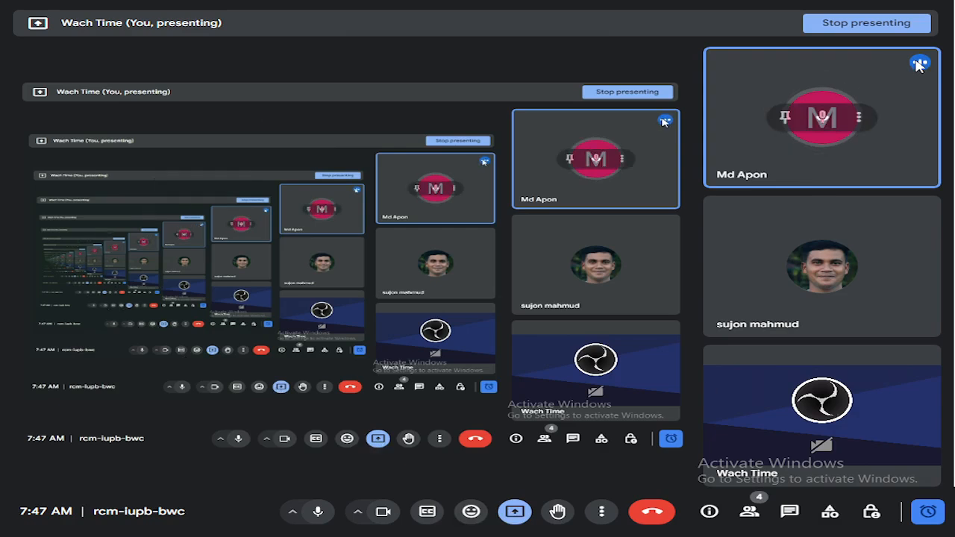
pyautogui.click(822, 119)
pyautogui.click(596, 291)
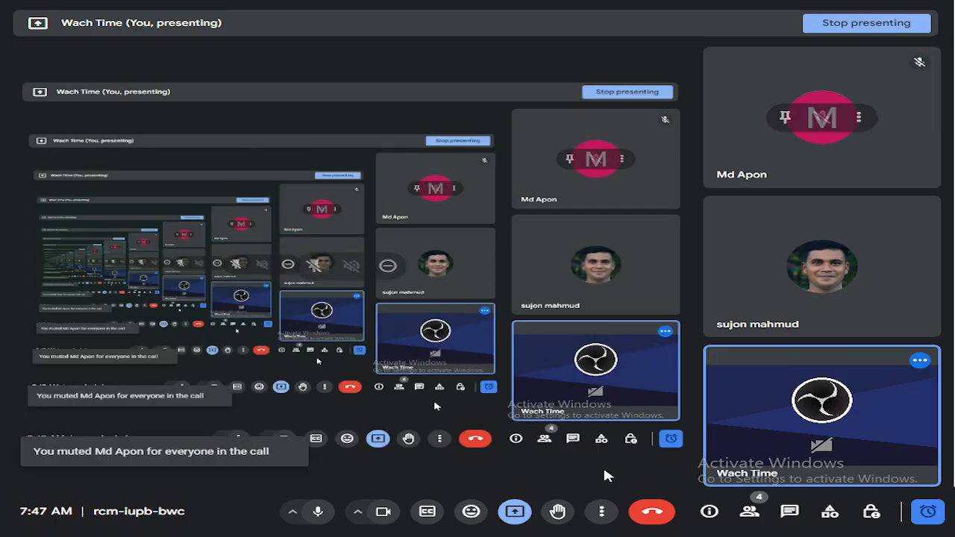
pyautogui.press('Escape')
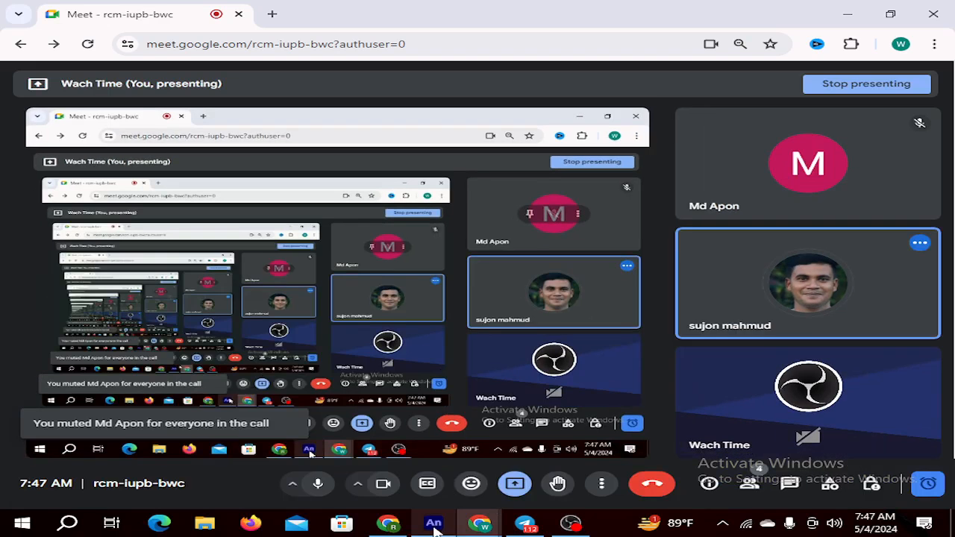
pyautogui.click(435, 525)
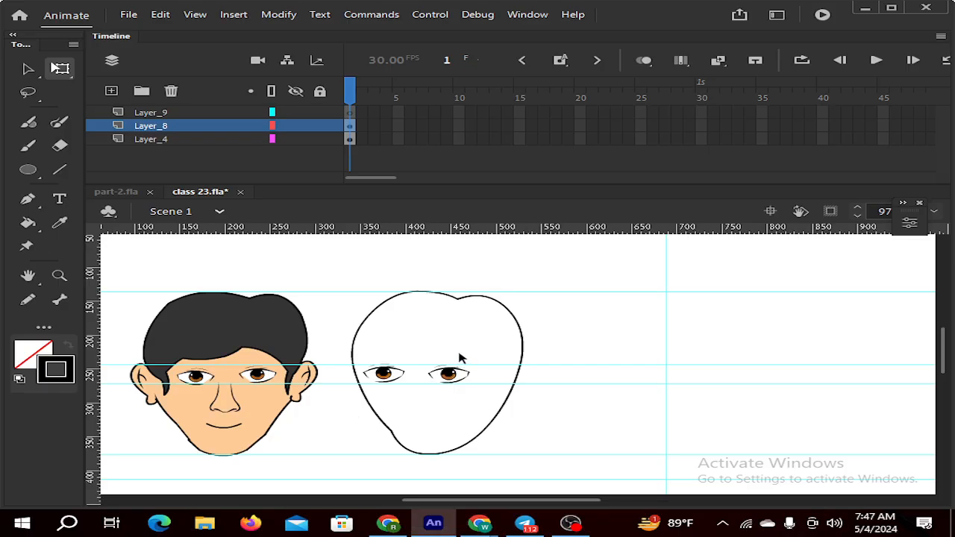
# Draw a straight hairline segment from the outline's left edge diagonally up to the forehead above the left eye
pyautogui.click(57, 171)
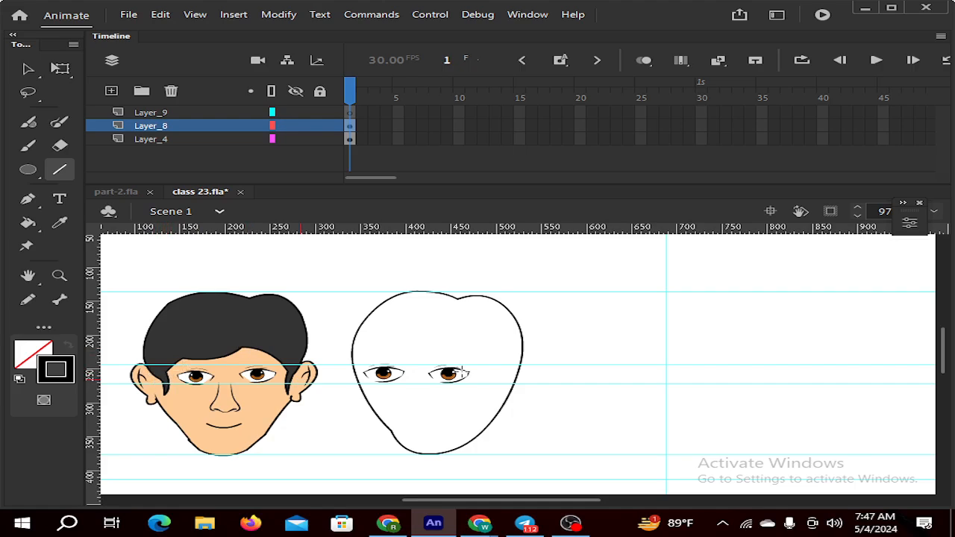
pyautogui.scroll(2, 355, 371)
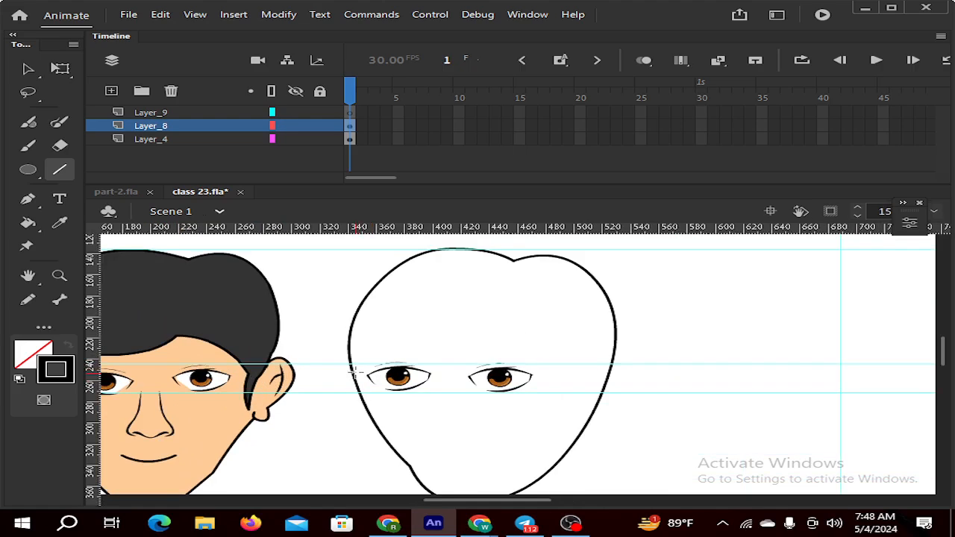
pyautogui.moveTo(351, 370); pyautogui.dragTo(408, 329)
pyautogui.scroll(-2, 405, 335)
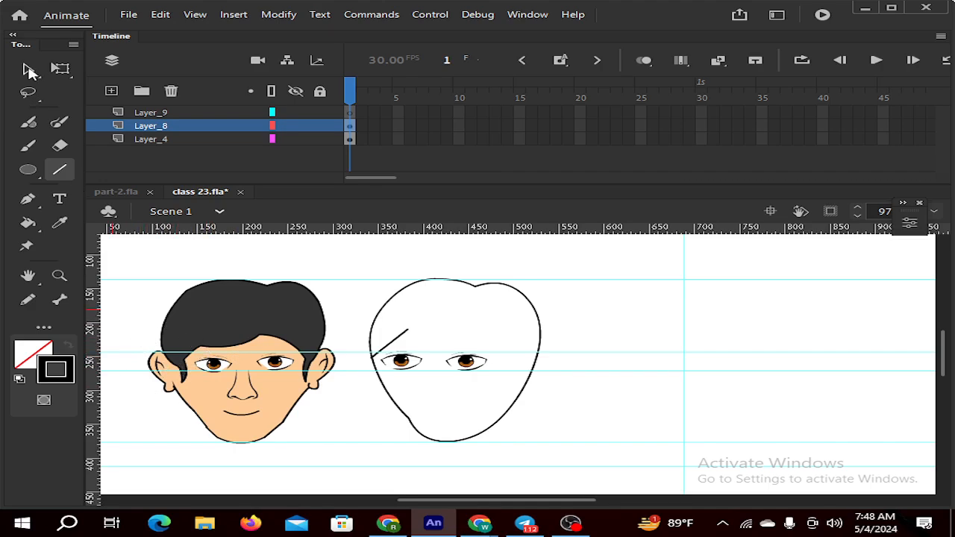
# Lock Layer_4, which holds the original head, and decline the offer to unlock it
pyautogui.moveTo(28, 91); pyautogui.dragTo(81, 120)
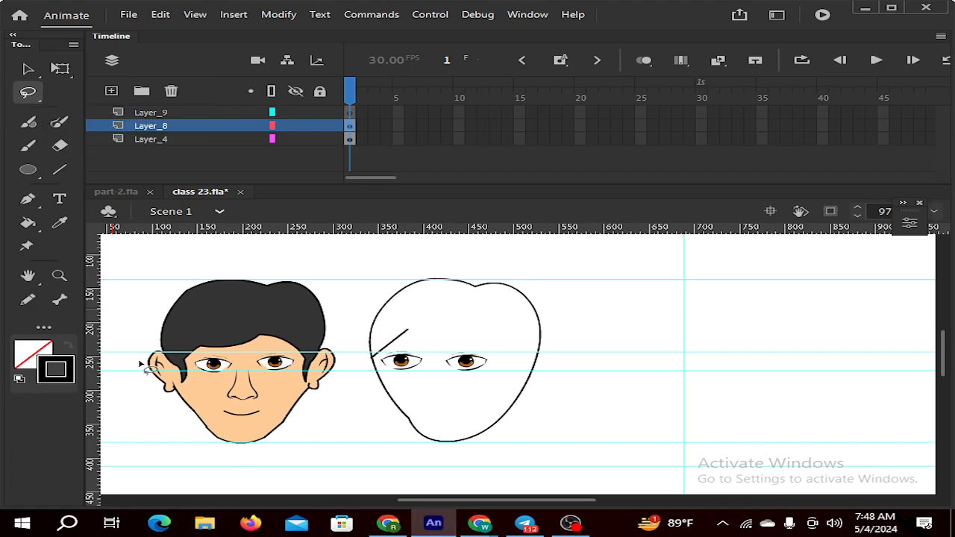
pyautogui.moveTo(124, 341)
pyautogui.mouseDown()
pyautogui.moveTo(182, 341)
pyautogui.moveTo(197, 368)
pyautogui.moveTo(185, 423)
pyautogui.moveTo(149, 408)
pyautogui.moveTo(141, 339)
pyautogui.mouseUp()
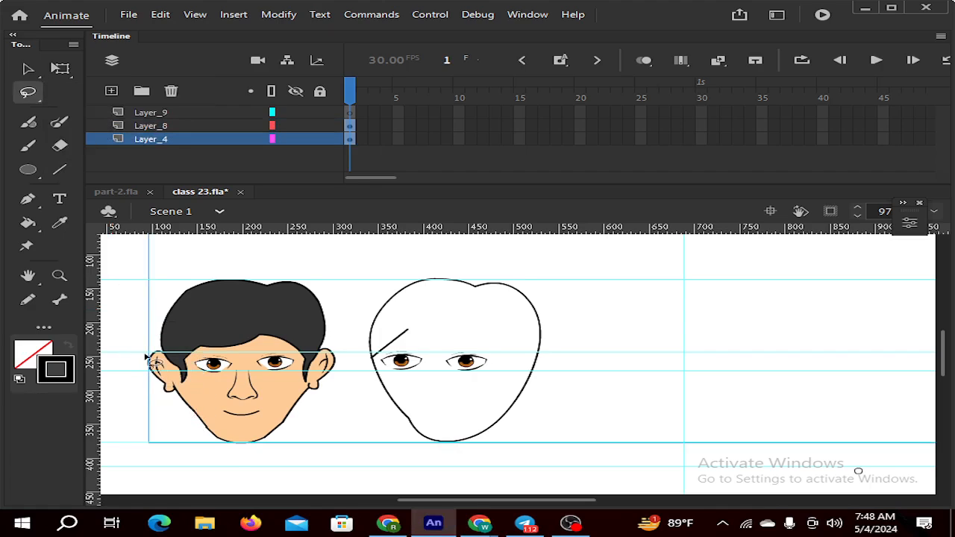
pyautogui.click(319, 139)
pyautogui.click(203, 369)
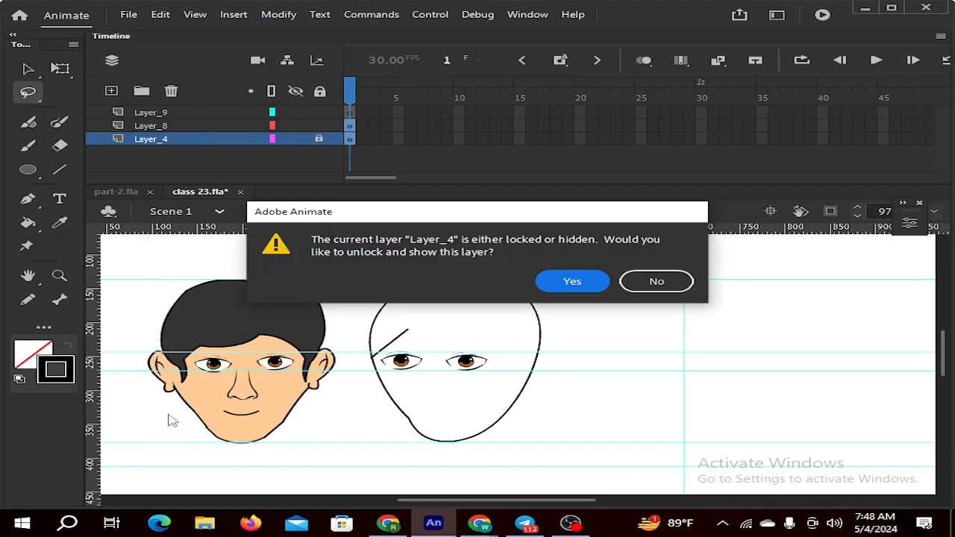
pyautogui.click(691, 282)
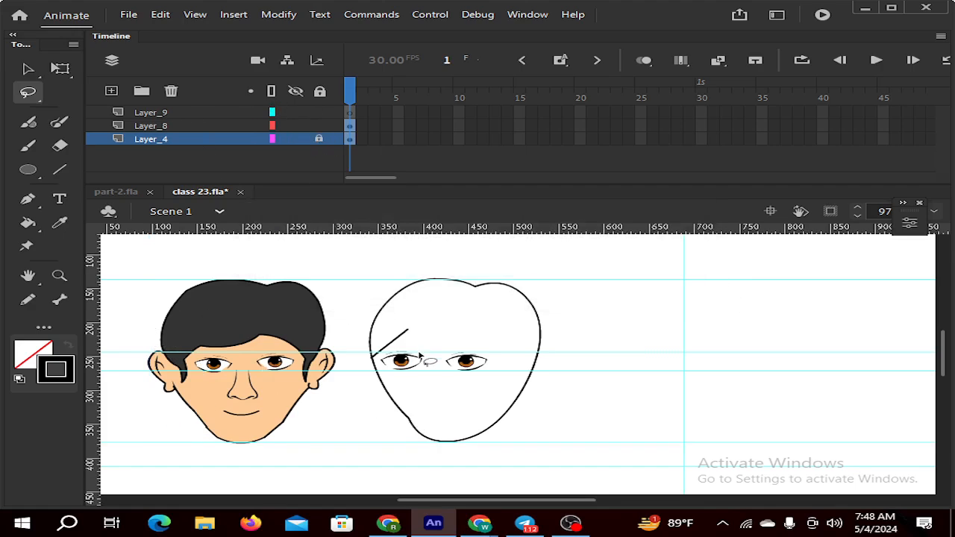
# On Layer_8, continue the hairline with straight lines across the forehead and down to a sideburn tip at the lower eye guide
pyautogui.press('v')
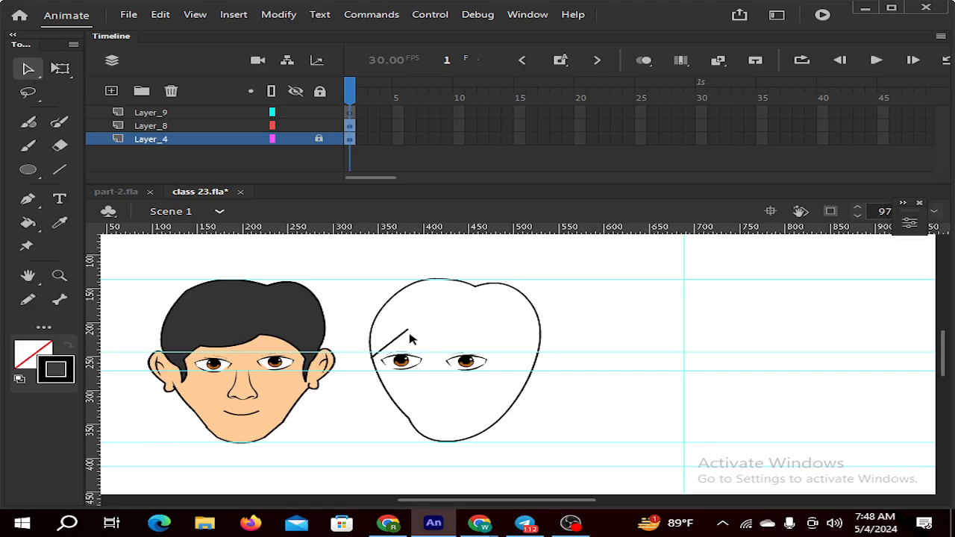
pyautogui.press('n')
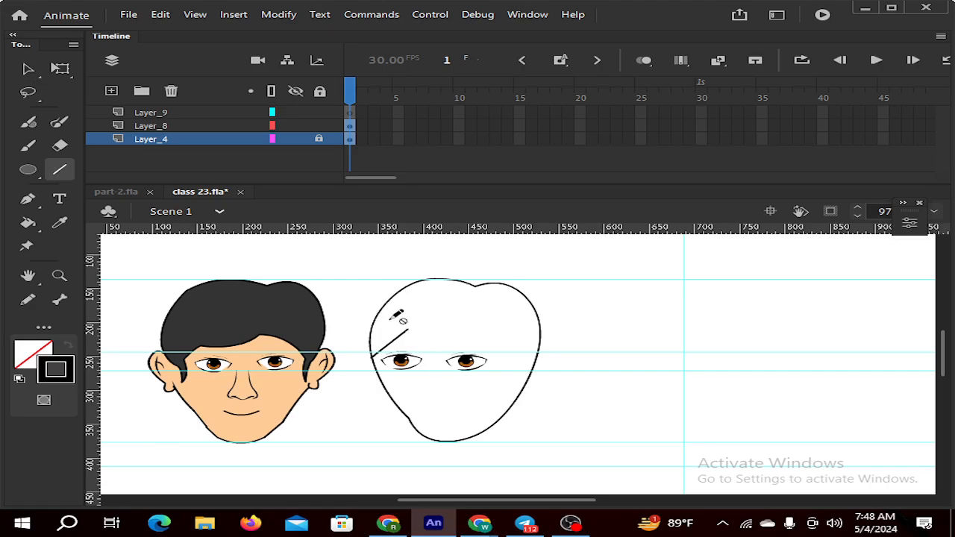
pyautogui.click(214, 112)
pyautogui.click(220, 125)
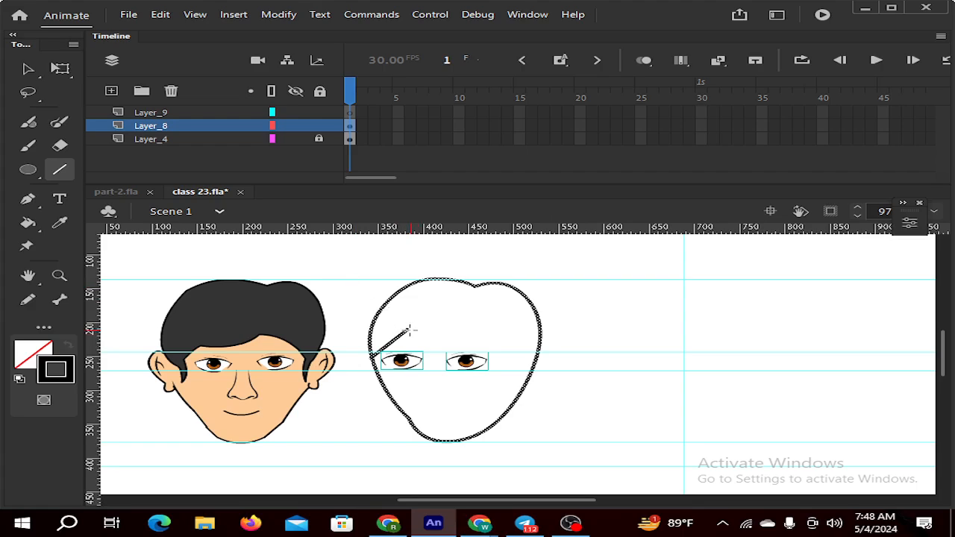
pyautogui.moveTo(430, 332)
pyautogui.mouseDown()
pyautogui.moveTo(487, 326)
pyautogui.moveTo(505, 370)
pyautogui.mouseUp()
pyautogui.hotkey('ctrl', 'z')
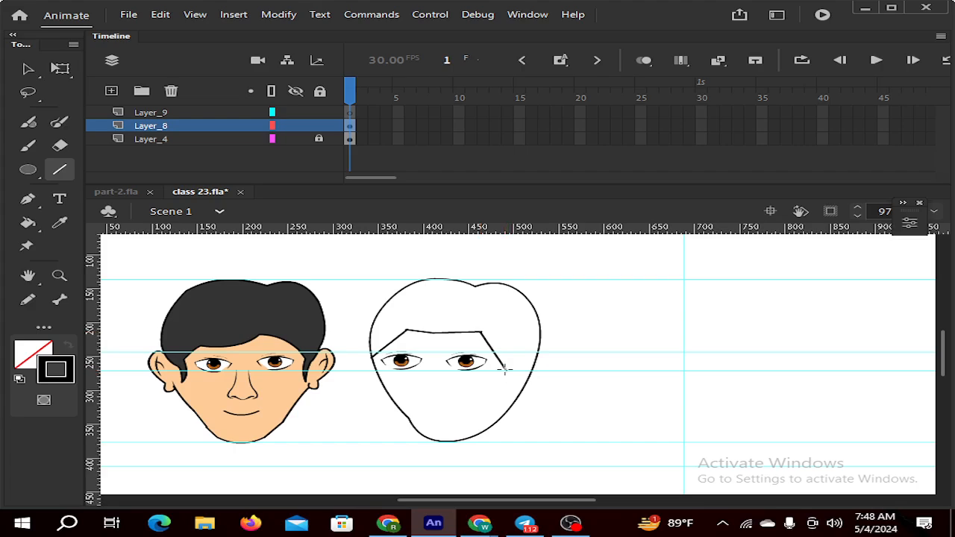
# Draw the sideburn's back edge up and across to the right outline, and delete the piece overshooting the head
pyautogui.moveTo(505, 369)
pyautogui.mouseDown()
pyautogui.moveTo(511, 337)
pyautogui.moveTo(548, 344)
pyautogui.mouseUp()
pyautogui.press('v')
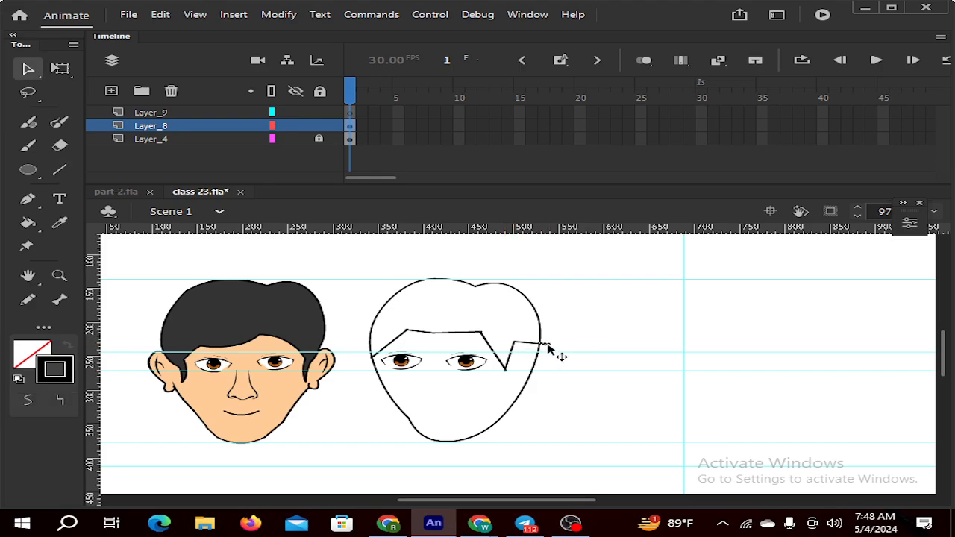
pyautogui.press('Delete')
# Bend the left hairline segment into an upward curve and move its lower end slightly down along the head outline
pyautogui.scroll(2, 396, 351)
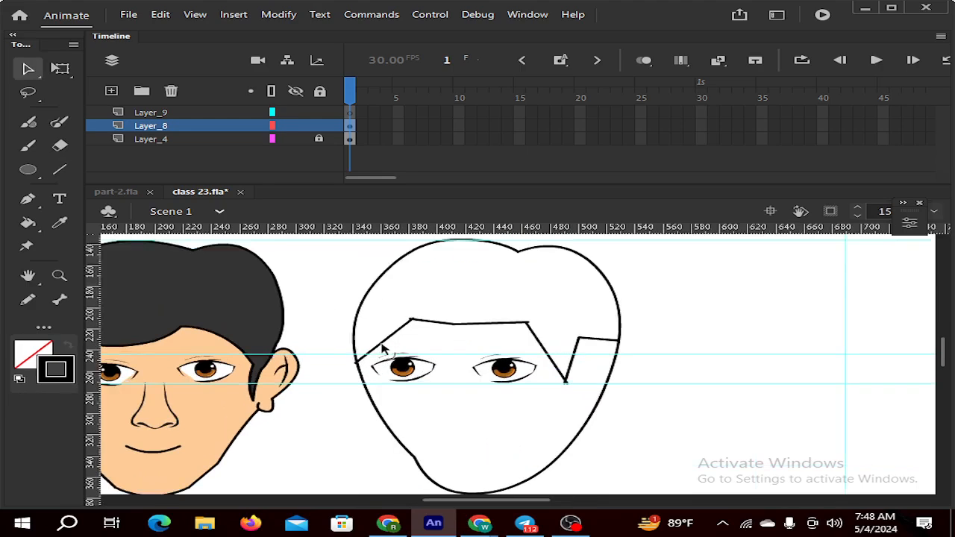
pyautogui.scroll(-2, 382, 349)
pyautogui.scroll(3, 382, 349)
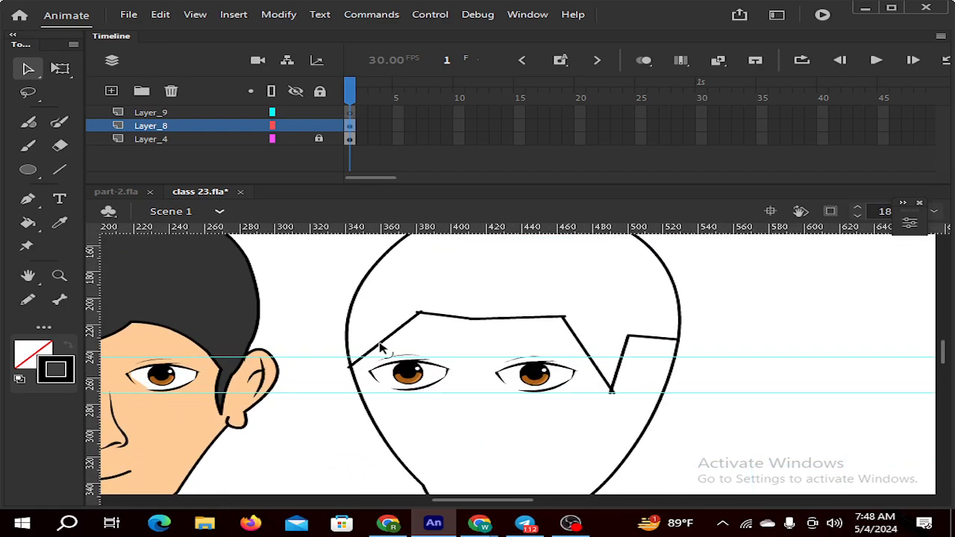
pyautogui.moveTo(375, 342); pyautogui.dragTo(372, 336)
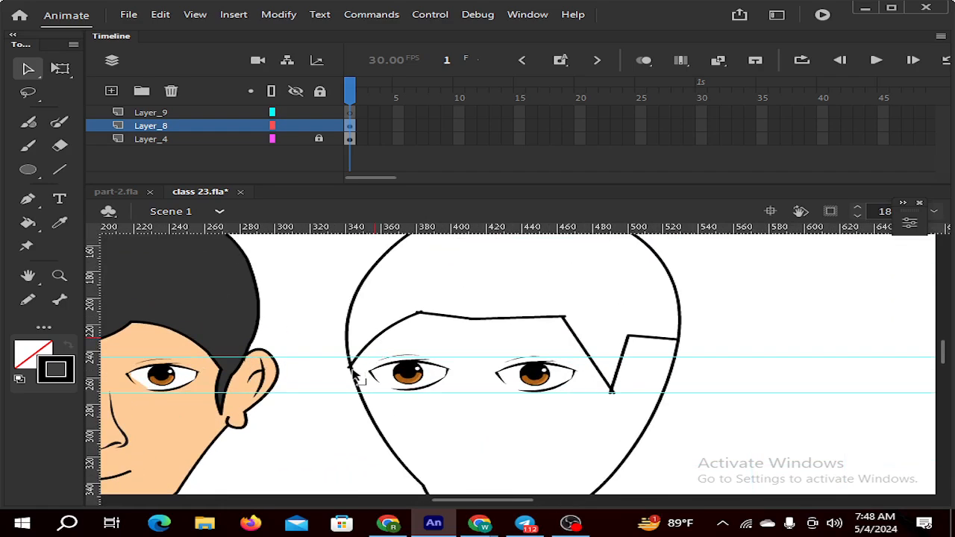
pyautogui.moveTo(351, 367); pyautogui.dragTo(354, 373)
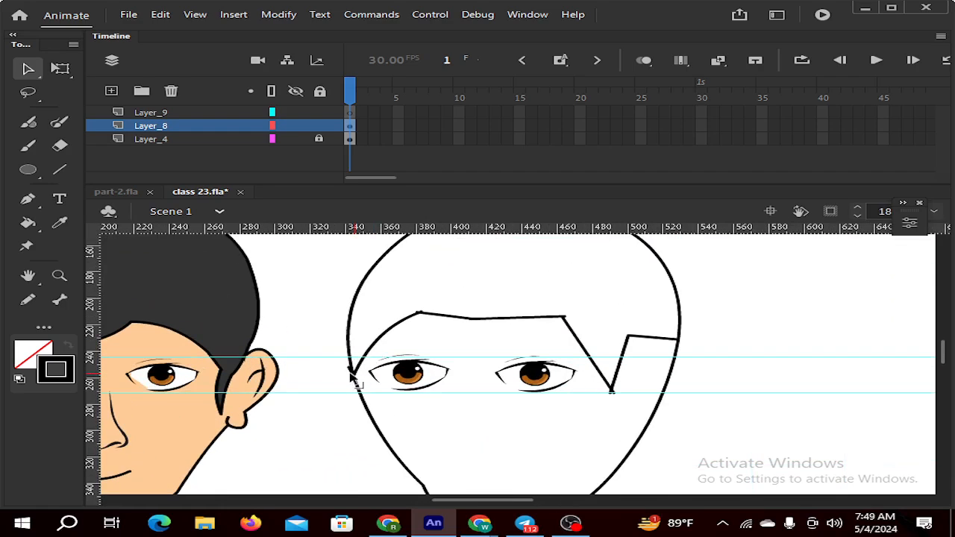
# Remove the short forehead segment, extend the remaining line to the left hairline peak, and bend it into a shallow downward curve
pyautogui.click(459, 320)
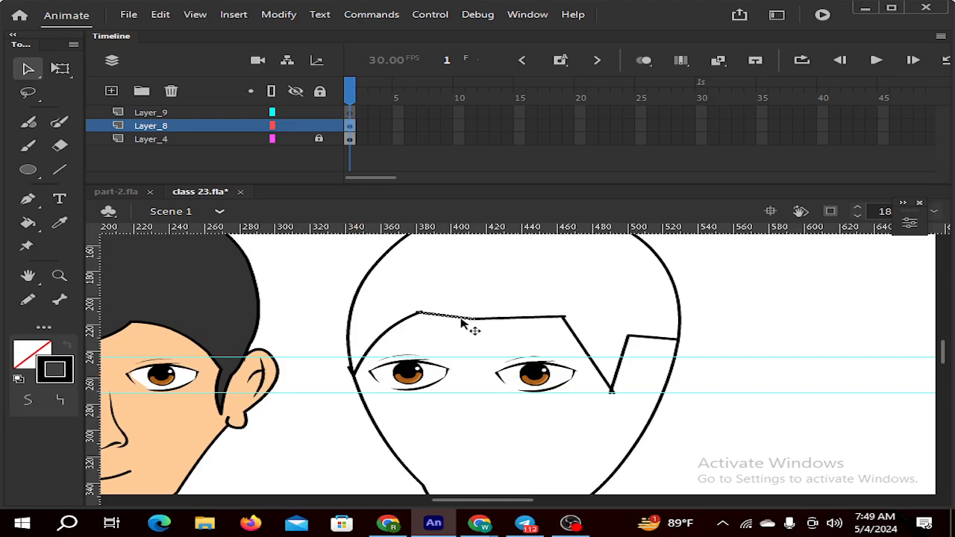
pyautogui.press('Delete')
pyautogui.moveTo(473, 320)
pyautogui.mouseDown()
pyautogui.moveTo(417, 313)
pyautogui.moveTo(443, 331)
pyautogui.moveTo(422, 341)
pyautogui.moveTo(457, 339)
pyautogui.mouseUp()
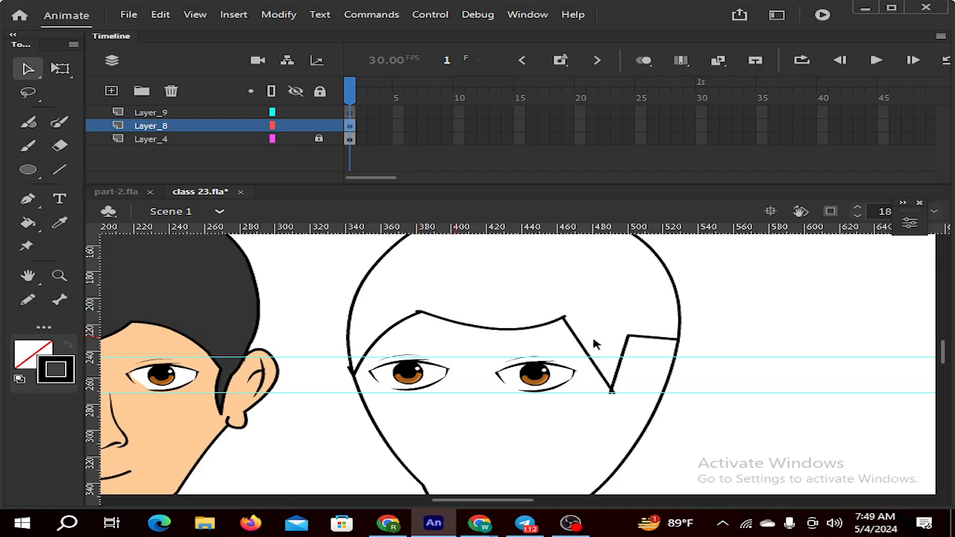
# Bend the sideburn's front and back edges and the short line to the right outline into smooth curves
pyautogui.moveTo(580, 348); pyautogui.dragTo(652, 331)
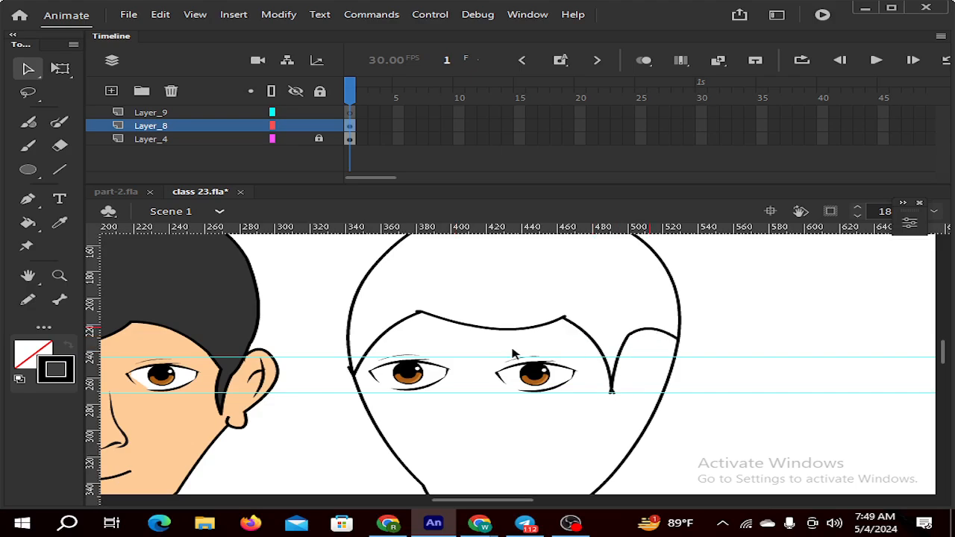
pyautogui.scroll(1, 614, 389)
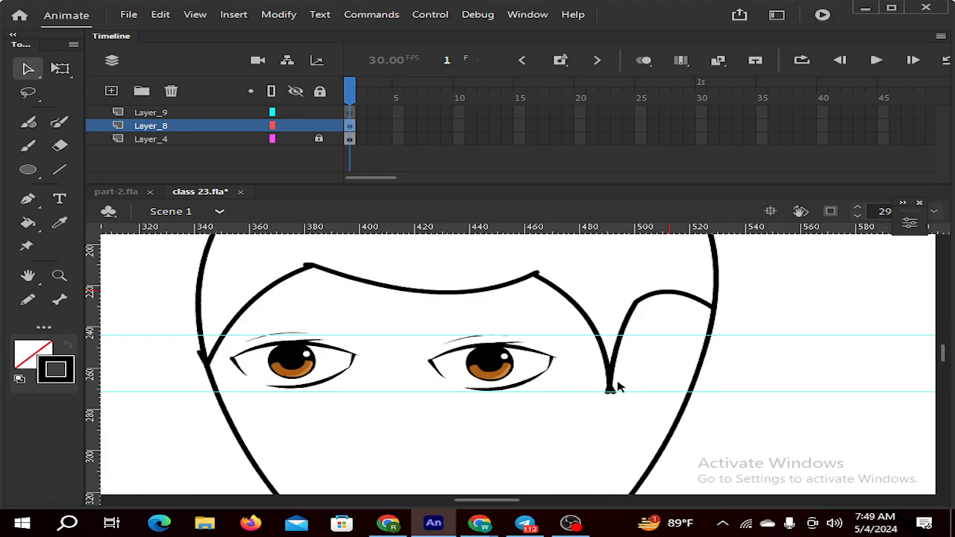
pyautogui.scroll(-2, 570, 390)
pyautogui.scroll(1, 232, 351)
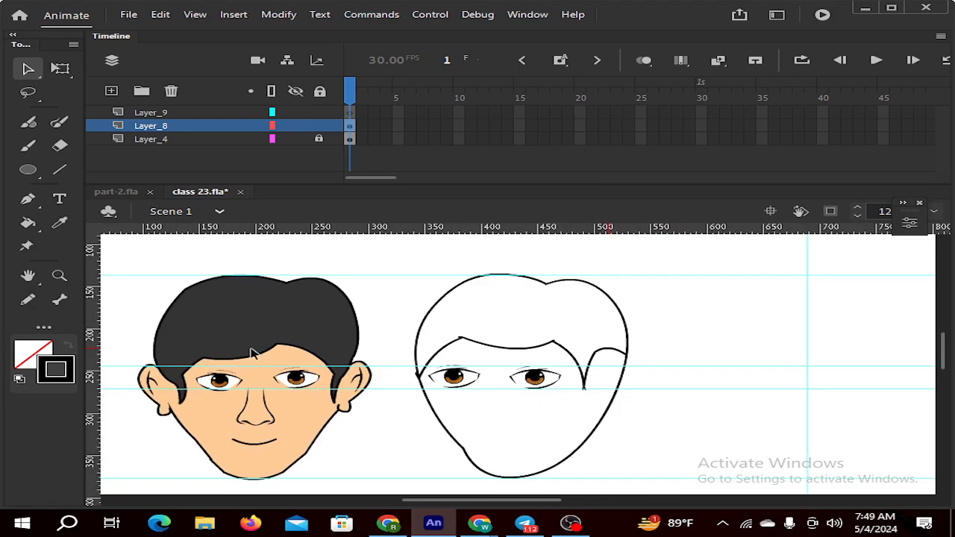
# Lower the horizontal guide to the original sideburn's tip and extend the new head's sideburn tip down to it
pyautogui.scroll(1, 566, 387)
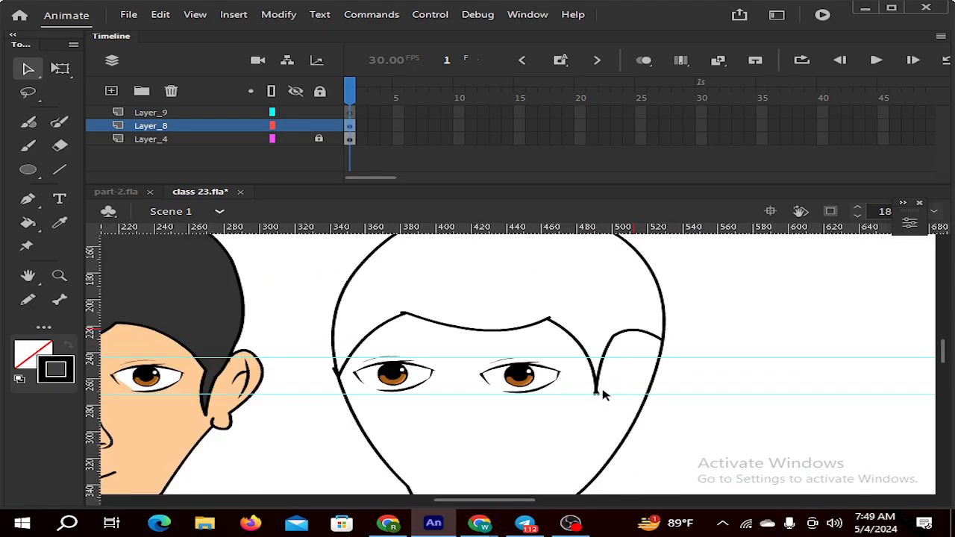
pyautogui.moveTo(602, 393); pyautogui.dragTo(604, 413)
pyautogui.click(596, 392)
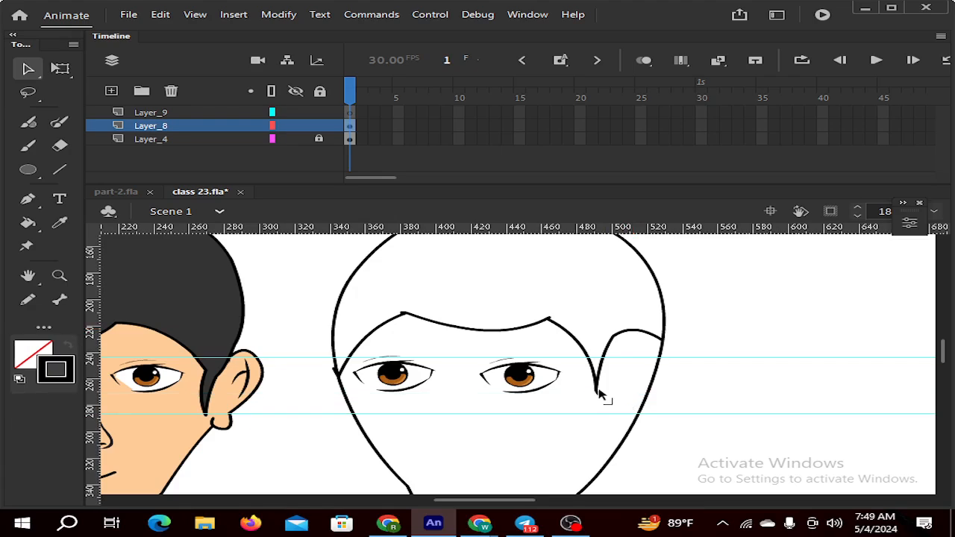
pyautogui.click(599, 391)
pyautogui.click(618, 396)
pyautogui.click(599, 393)
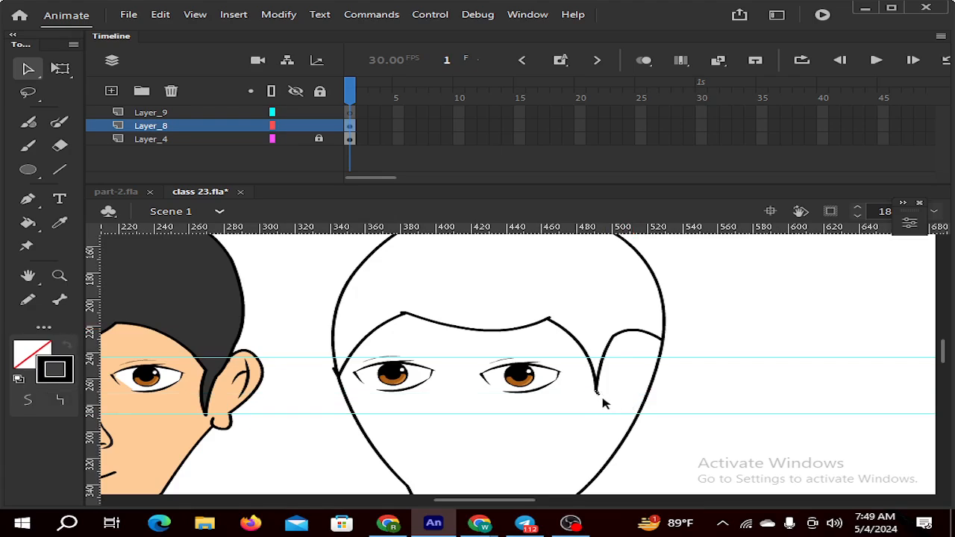
pyautogui.click(602, 398)
pyautogui.moveTo(596, 401); pyautogui.dragTo(595, 414)
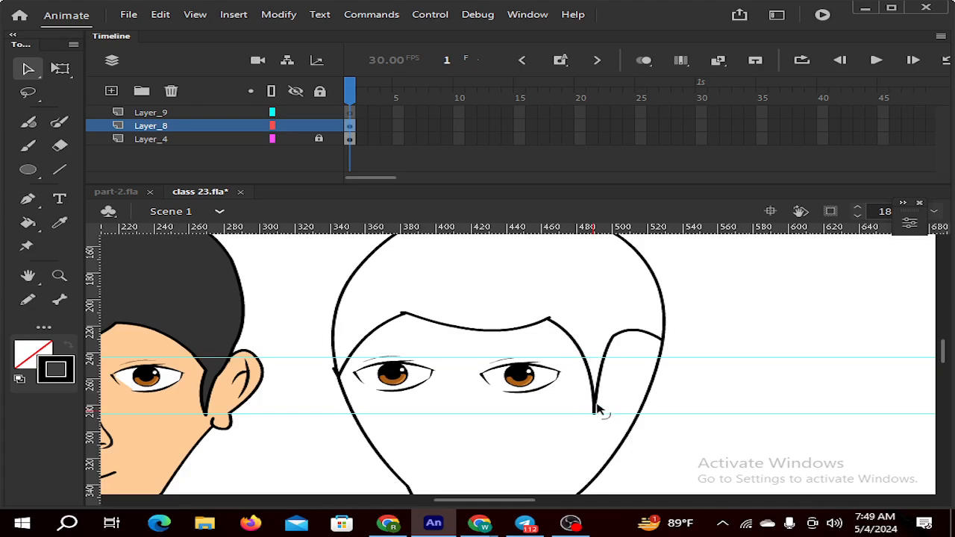
pyautogui.click(596, 405)
pyautogui.click(604, 408)
pyautogui.moveTo(598, 413)
pyautogui.mouseDown()
pyautogui.moveTo(613, 414)
pyautogui.moveTo(594, 413)
pyautogui.mouseUp()
# Delete the sideburn's back edge and extend the short line from the right outline down towards the sideburn tip
pyautogui.click(598, 387)
pyautogui.press('Delete')
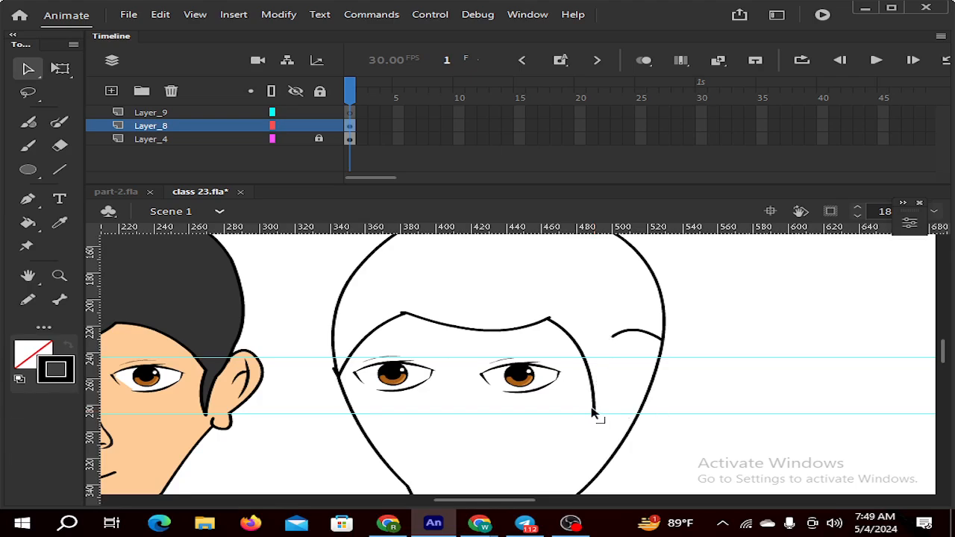
pyautogui.moveTo(614, 340); pyautogui.dragTo(604, 385)
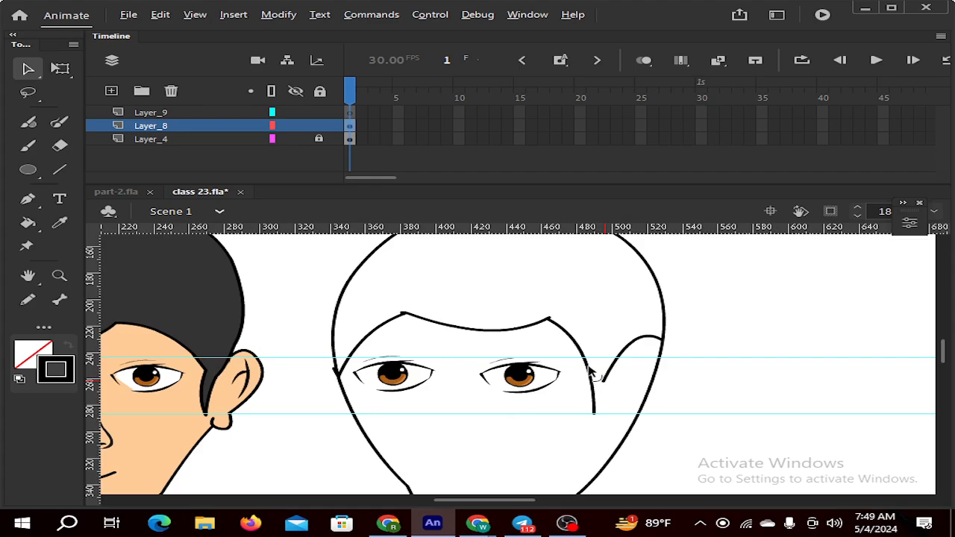
# Reshape the sideburn with an inward-curving front edge, a back edge joined at the tip, and the tip shifted slightly right
pyautogui.moveTo(588, 364)
pyautogui.mouseDown()
pyautogui.moveTo(598, 358)
pyautogui.moveTo(590, 391)
pyautogui.moveTo(603, 398)
pyautogui.moveTo(604, 416)
pyautogui.moveTo(616, 380)
pyautogui.moveTo(605, 385)
pyautogui.moveTo(600, 425)
pyautogui.moveTo(593, 420)
pyautogui.mouseUp()
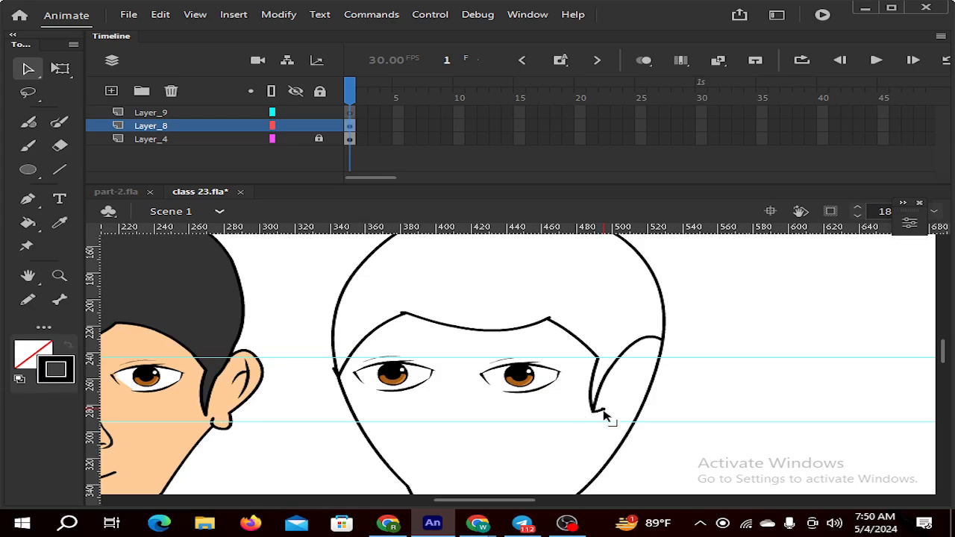
pyautogui.moveTo(594, 413); pyautogui.dragTo(605, 414)
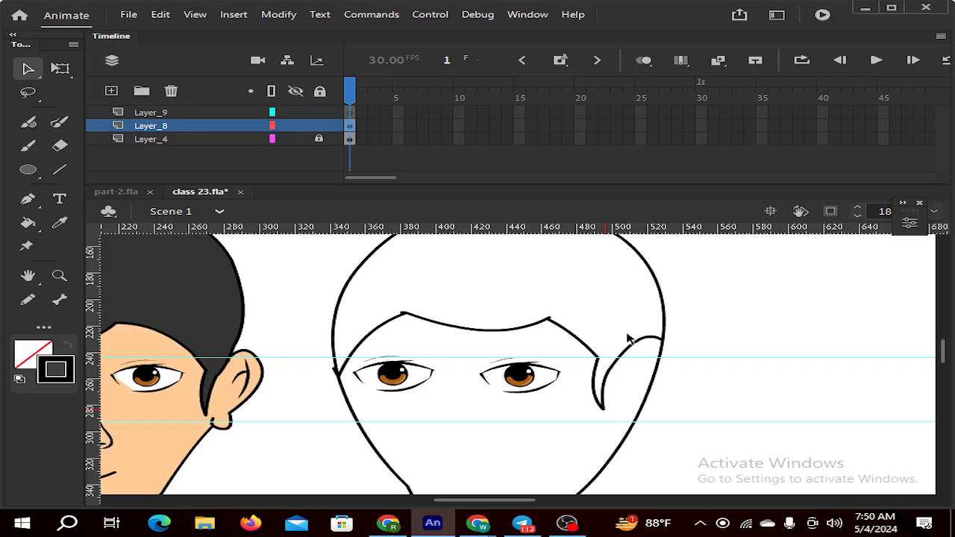
pyautogui.moveTo(624, 348); pyautogui.dragTo(614, 362)
pyautogui.scroll(-3, 582, 389)
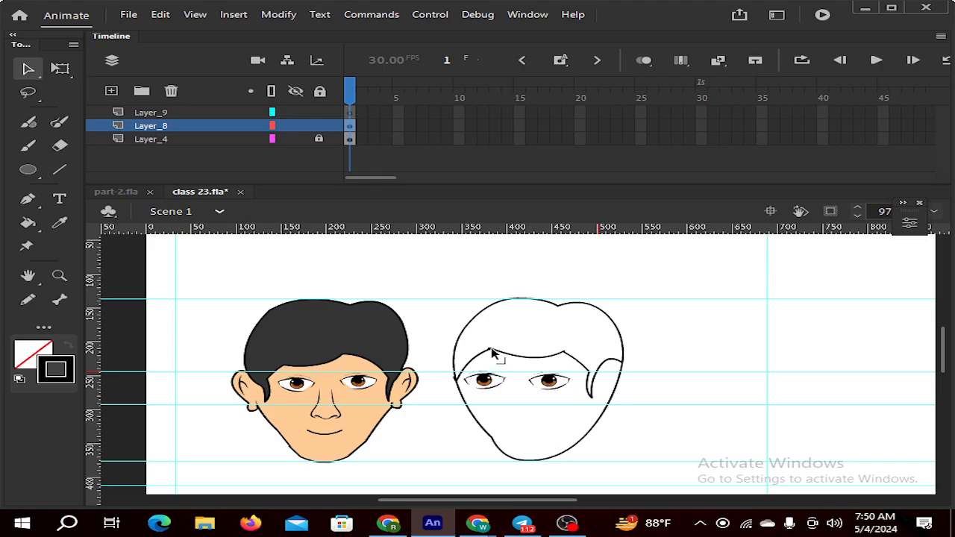
# Save the file and tidy the overshooting line end at the new head's left hairline peak
pyautogui.scroll(2, 515, 357)
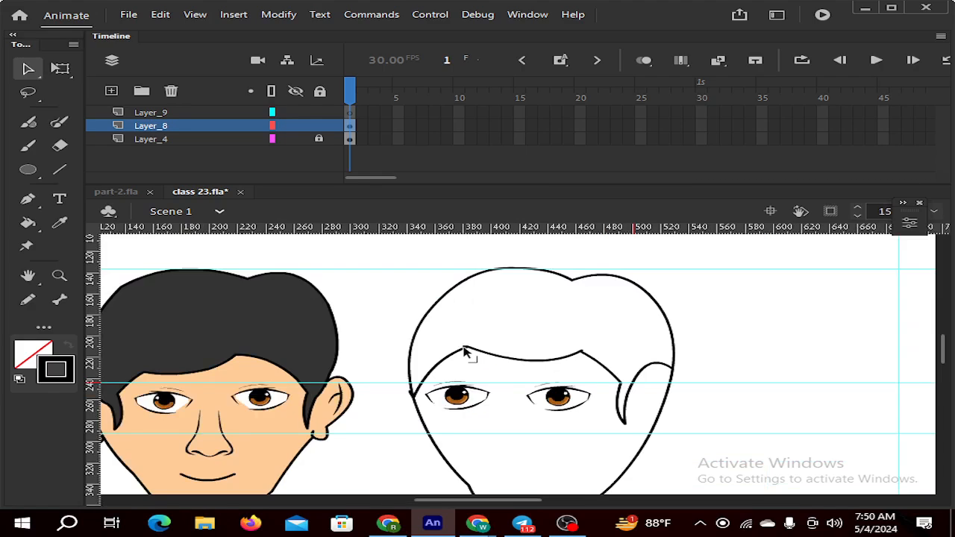
pyautogui.hotkey('ctrl', 's')
pyautogui.click(464, 349)
pyautogui.moveTo(484, 358); pyautogui.dragTo(473, 352)
# Sample the skin colour from the original face as the fill colour
pyautogui.scroll(-3, 438, 373)
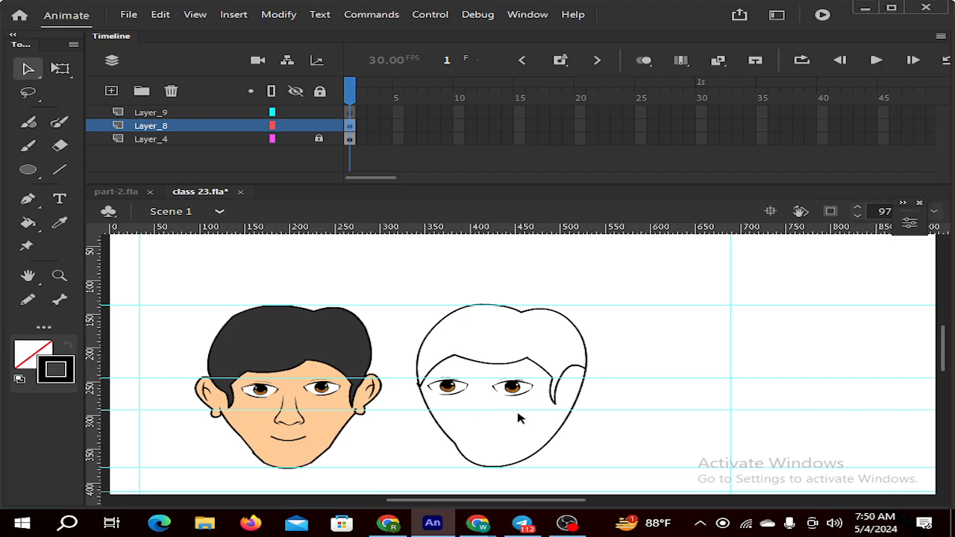
pyautogui.click(59, 224)
pyautogui.click(266, 421)
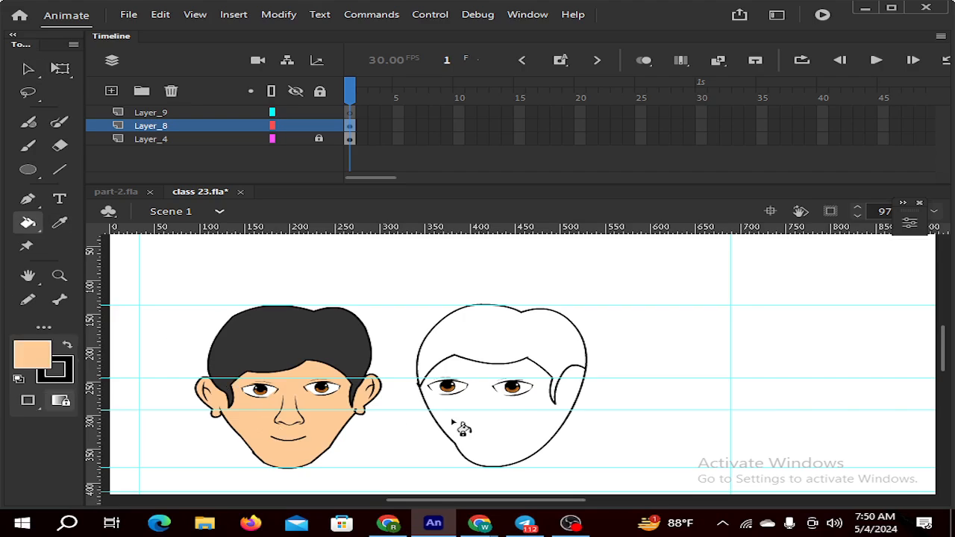
pyautogui.click(495, 442)
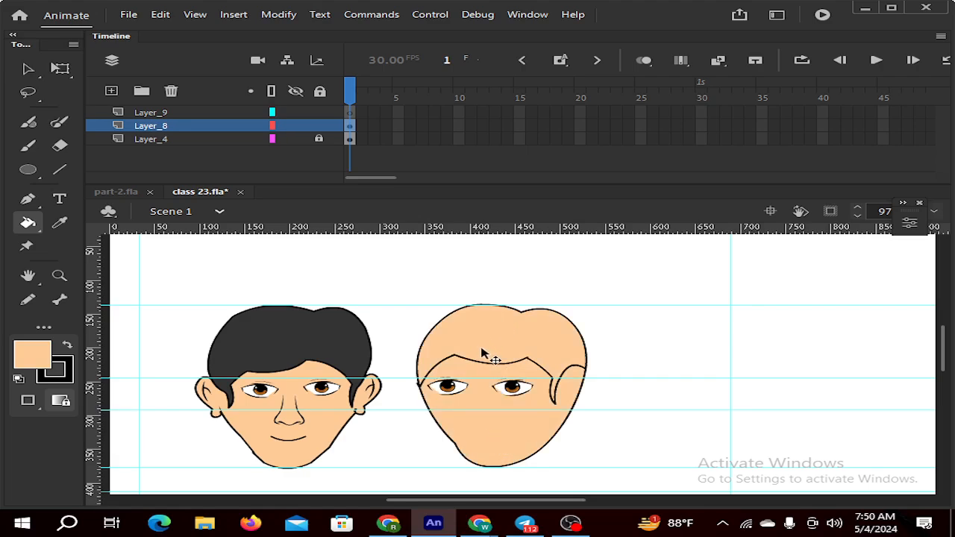
pyautogui.hotkey('ctrl', 'z')
pyautogui.scroll(2, 567, 381)
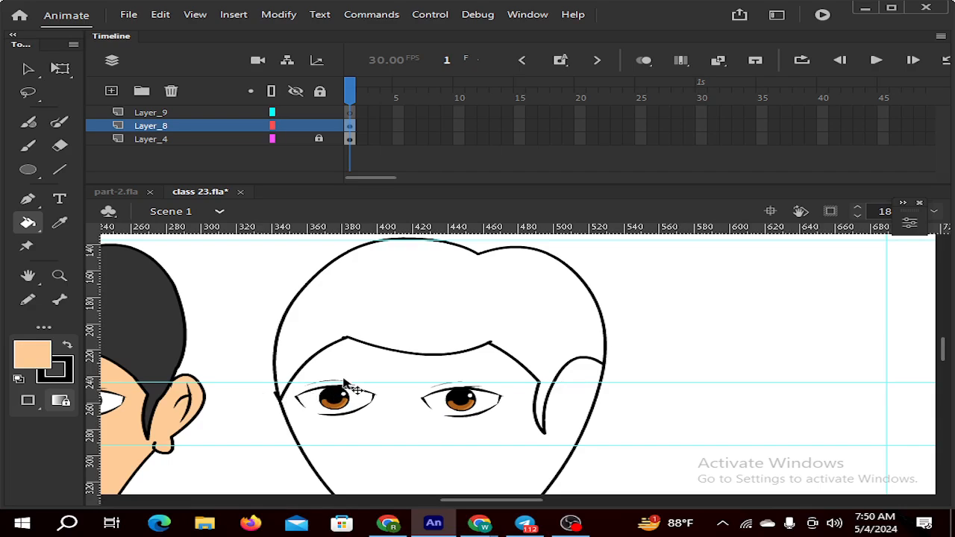
pyautogui.scroll(-2, 345, 388)
pyautogui.click(411, 447)
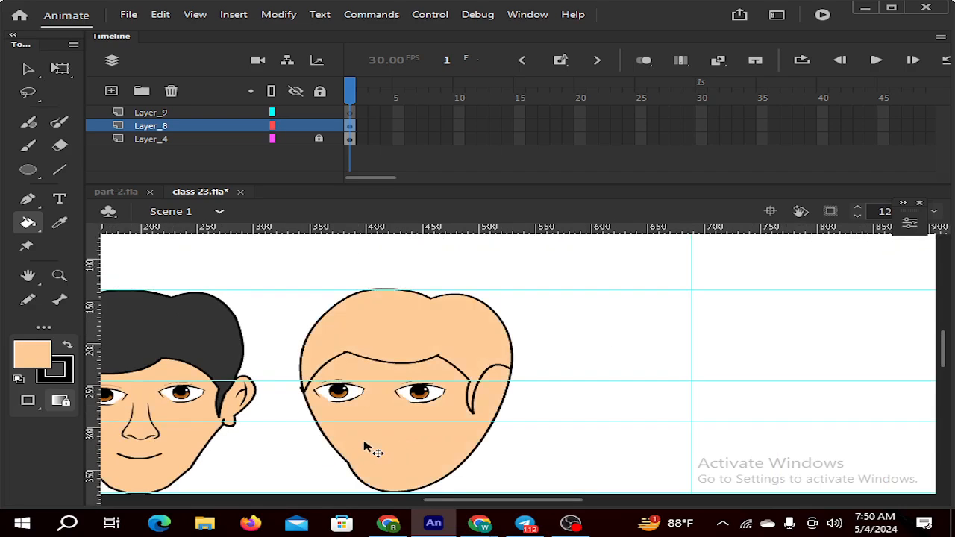
pyautogui.hotkey('ctrl', 'z')
# Set the Paint Bucket to Close Large Gaps and fill the new face with the sampled skin colour
pyautogui.click(30, 402)
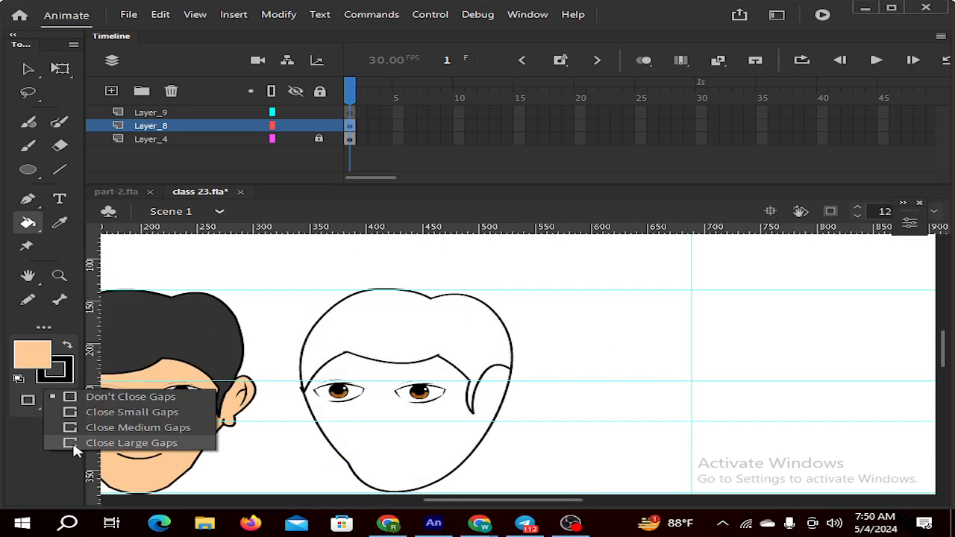
pyautogui.click(73, 442)
pyautogui.click(389, 468)
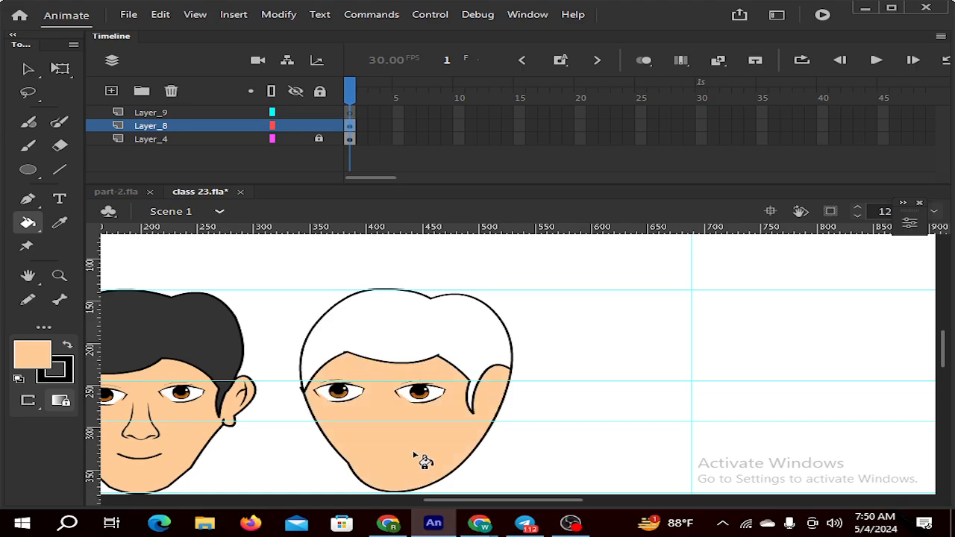
pyautogui.press('v')
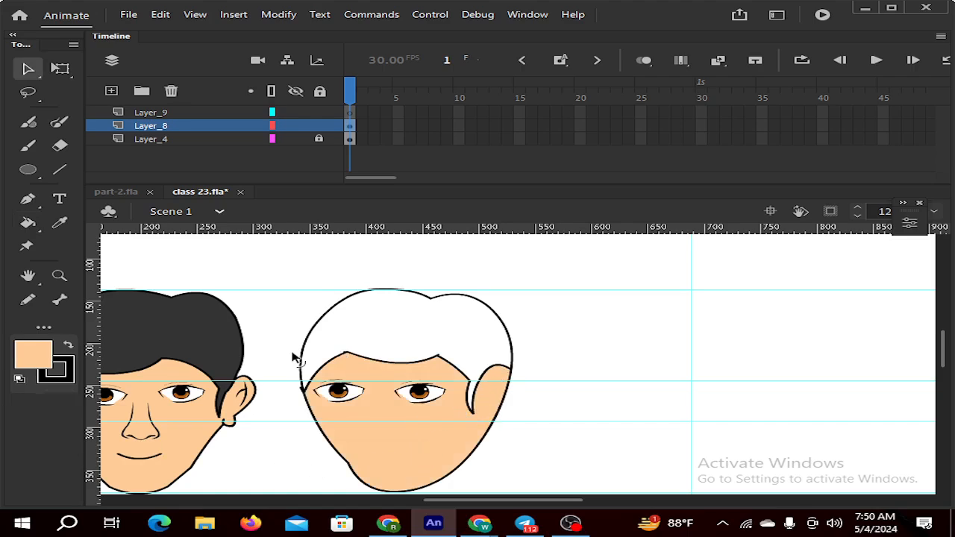
# Sample the original's dark hair colour and fill the new head's hair area with it
pyautogui.click(60, 223)
pyautogui.click(418, 349)
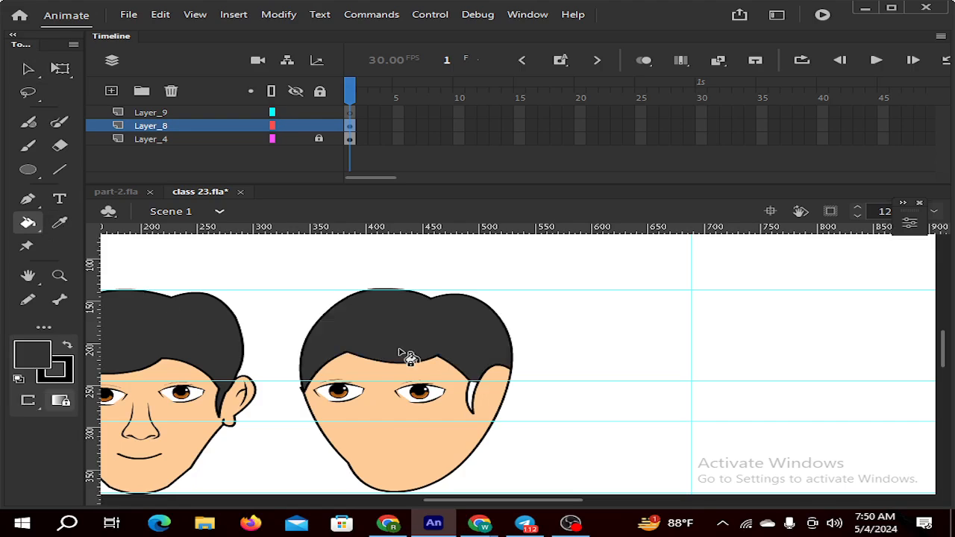
pyautogui.press('v')
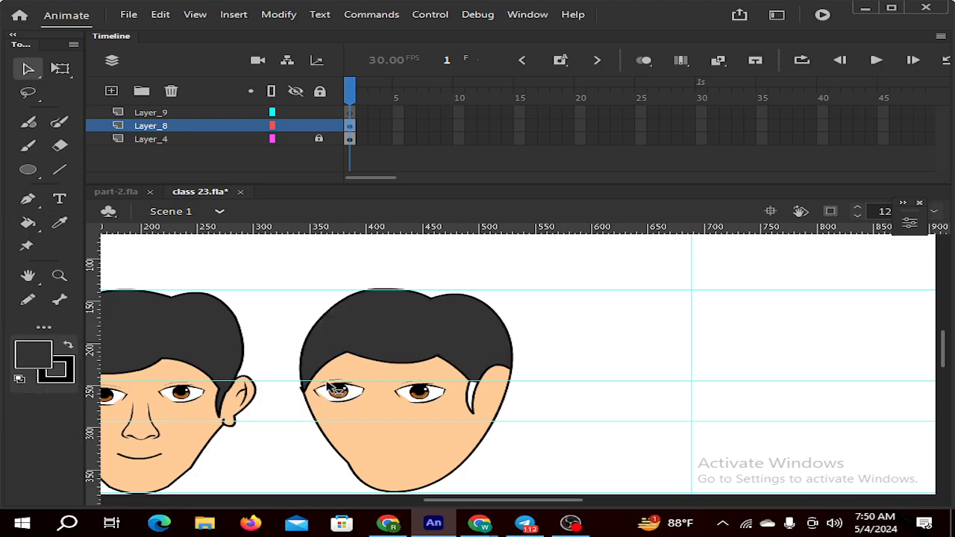
# Delete the stray line end sticking out of the new head's left outline beside the eye
pyautogui.scroll(-2, 335, 384)
pyautogui.scroll(2, 316, 405)
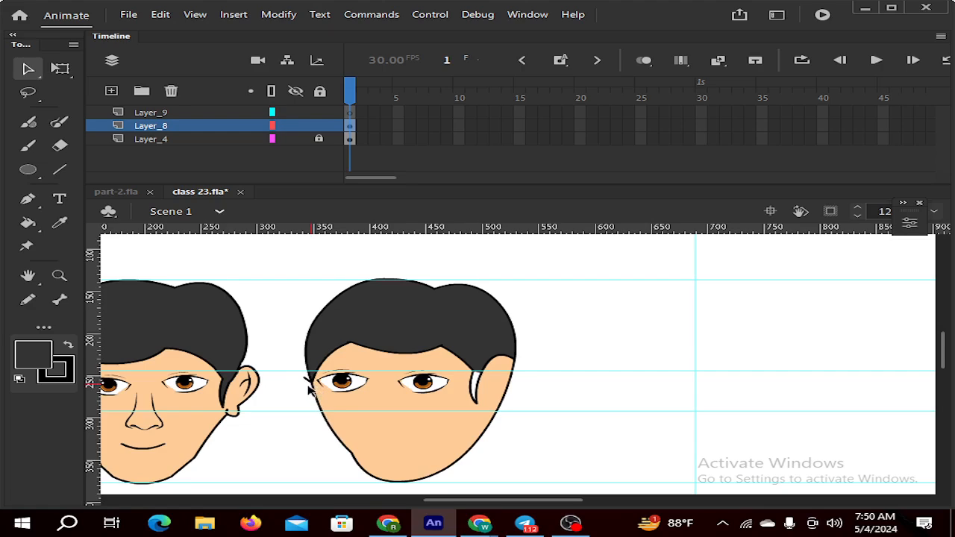
pyautogui.click(307, 382)
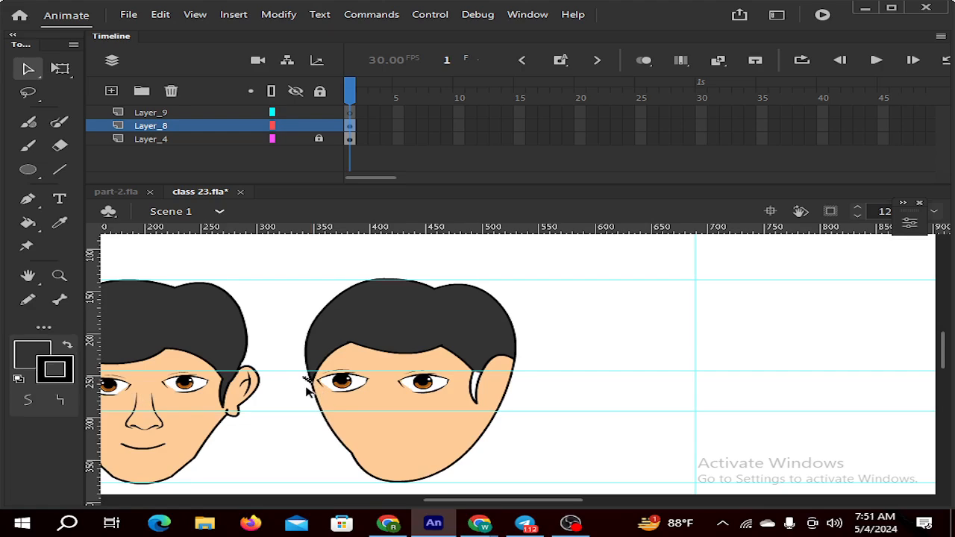
pyautogui.press('Delete')
pyautogui.scroll(-2, 344, 391)
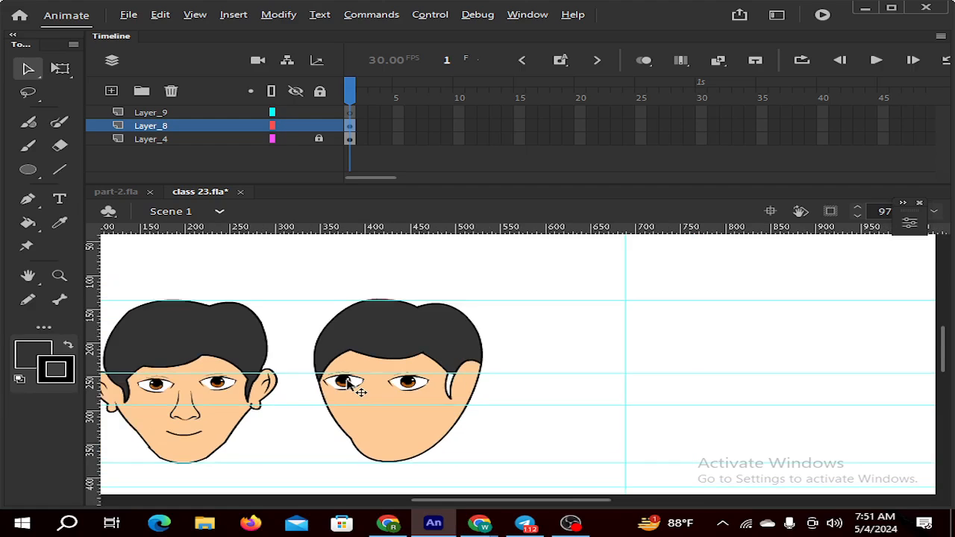
# Bend the new head's left hair outline and crown into a slightly higher, rounder curve, and move the top guide above the hair
pyautogui.moveTo(329, 341); pyautogui.dragTo(326, 354)
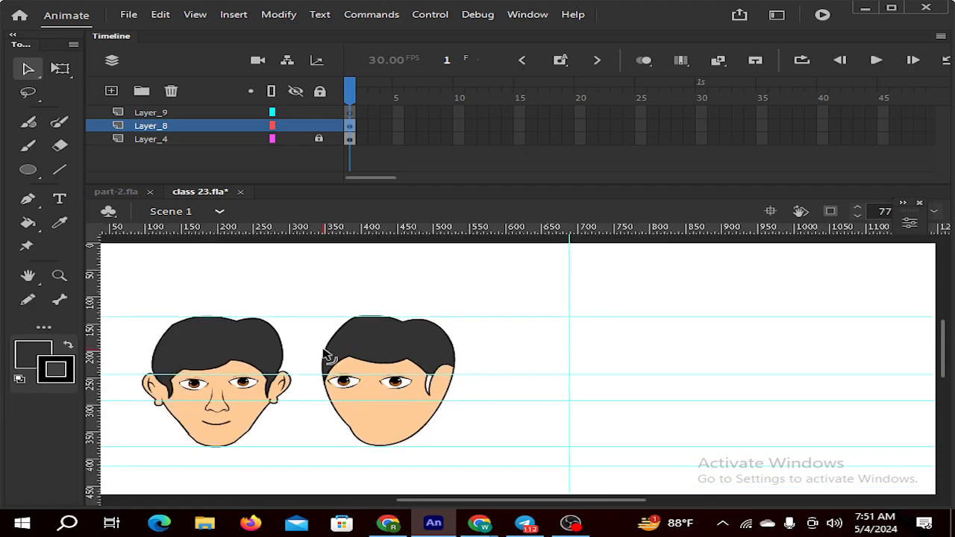
pyautogui.moveTo(352, 316); pyautogui.dragTo(378, 314)
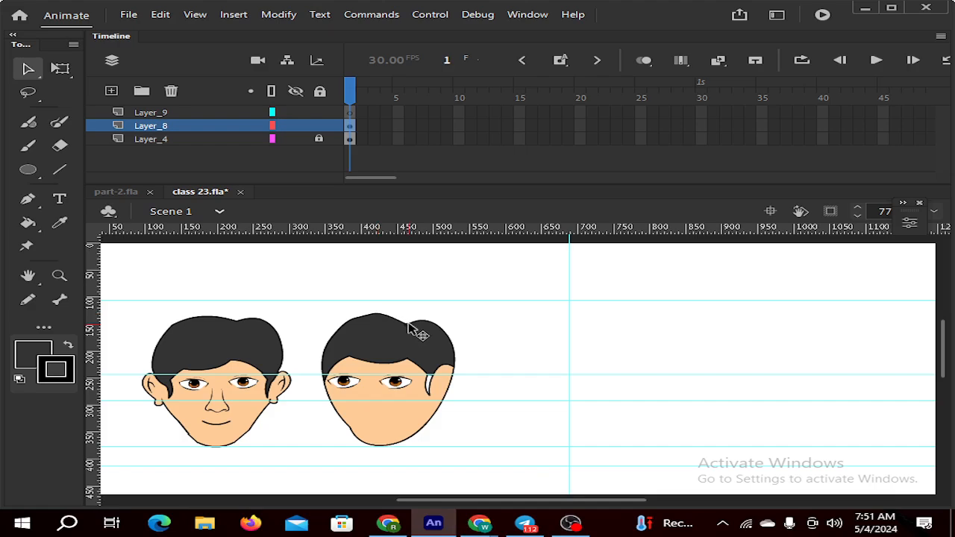
pyautogui.moveTo(380, 316); pyautogui.dragTo(350, 319)
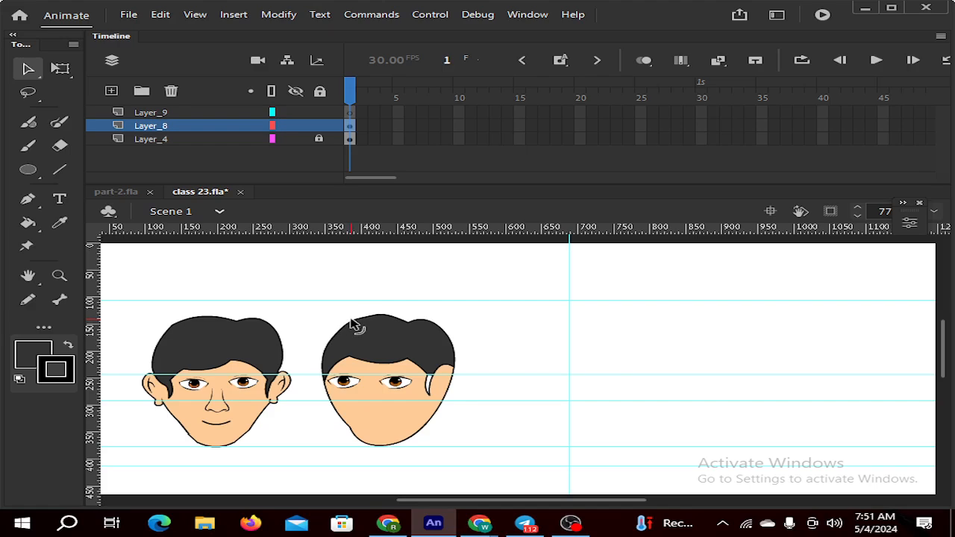
pyautogui.moveTo(317, 362); pyautogui.dragTo(325, 359)
# Fill the new head's unfilled sideburn with the dark hair colour
pyautogui.scroll(-3, 378, 383)
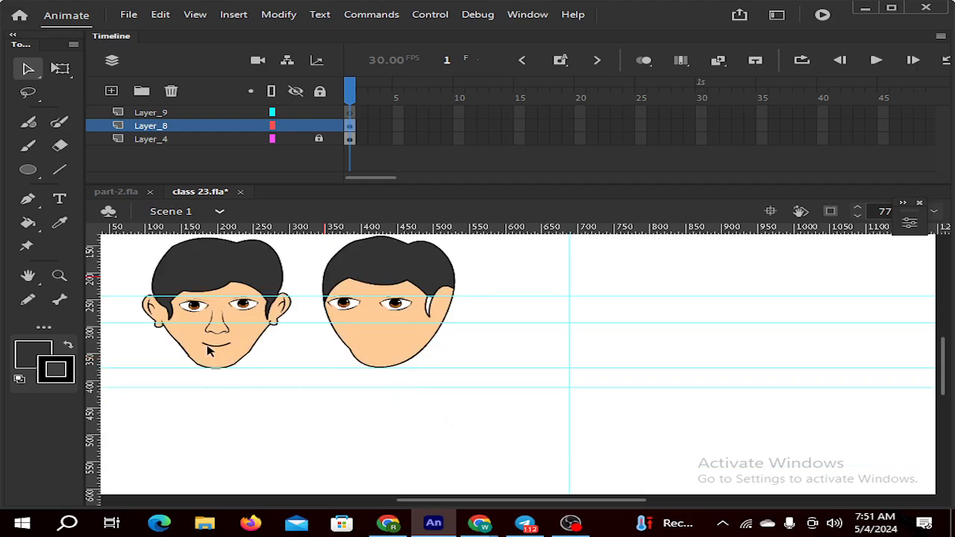
pyautogui.scroll(2, 437, 335)
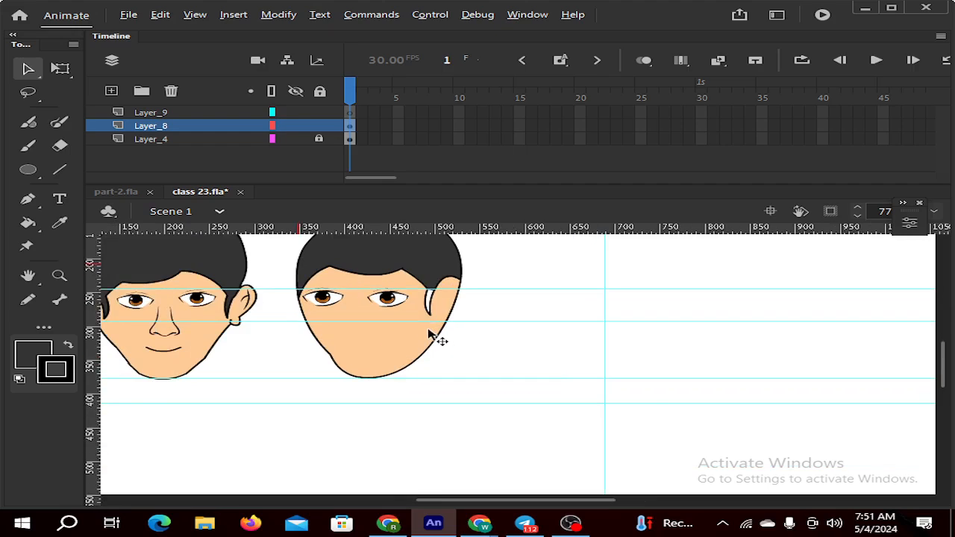
pyautogui.press('k')
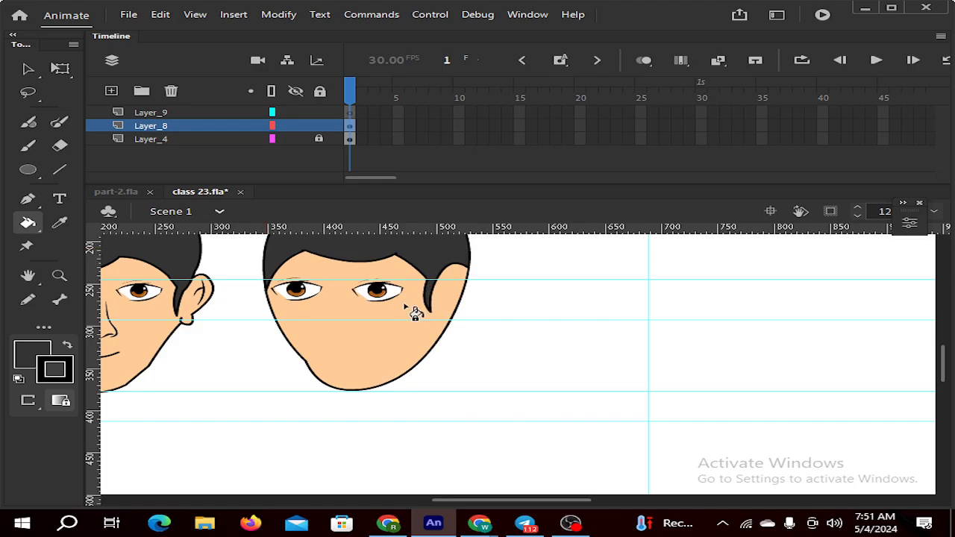
pyautogui.scroll(-2, 411, 312)
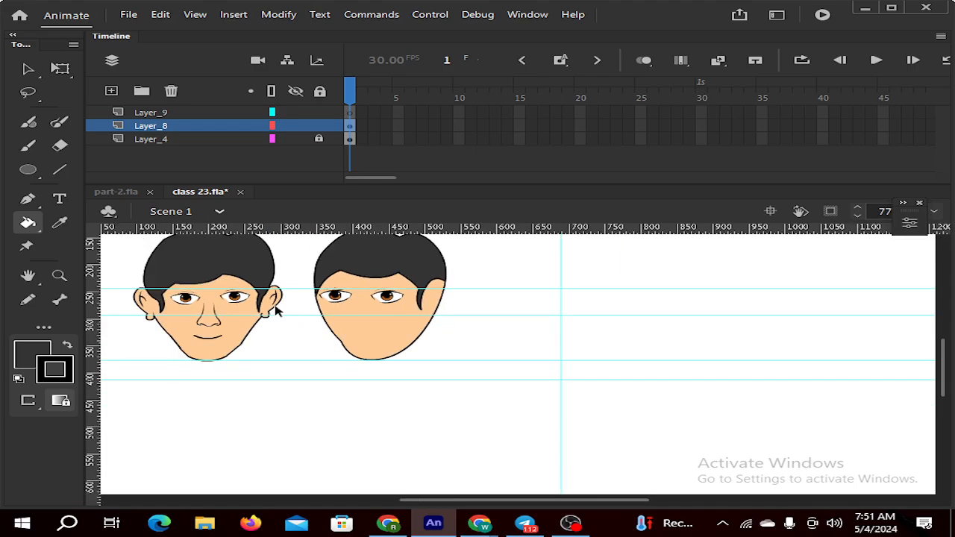
pyautogui.press('v')
# Unlock Layer_4 and open the original head's symbol and its right ear group for editing
pyautogui.scroll(2, 276, 308)
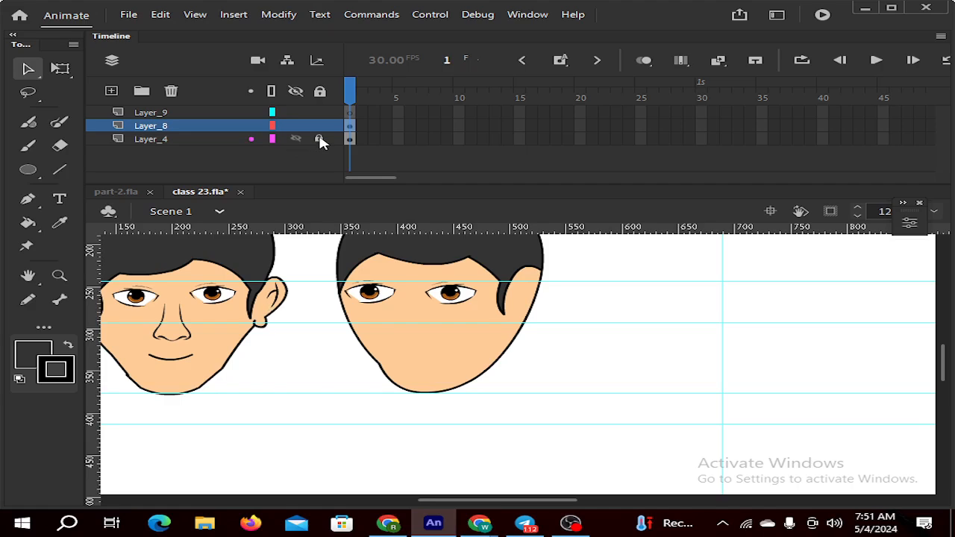
pyautogui.click(265, 323)
pyautogui.doubleClick(277, 319)
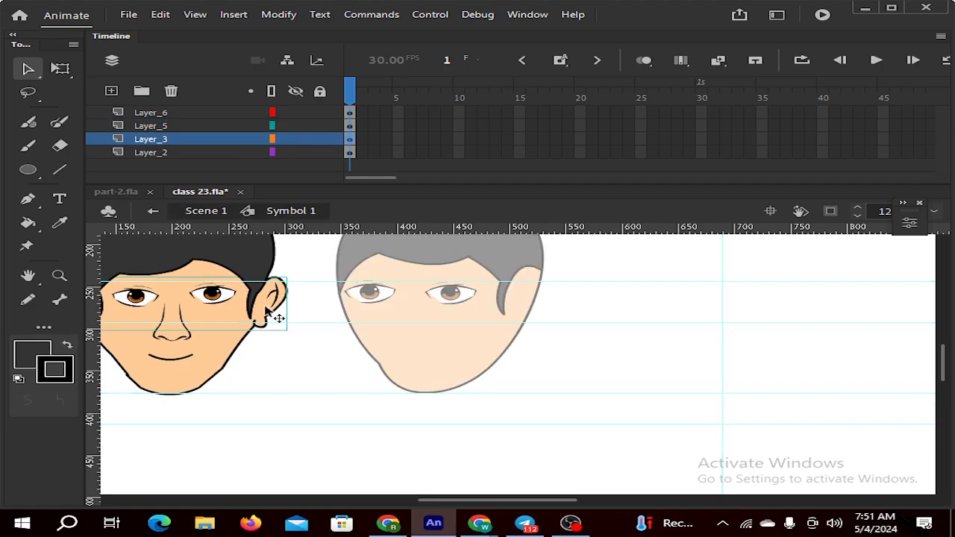
pyautogui.doubleClick(267, 308)
pyautogui.click(476, 529)
pyautogui.click(437, 460)
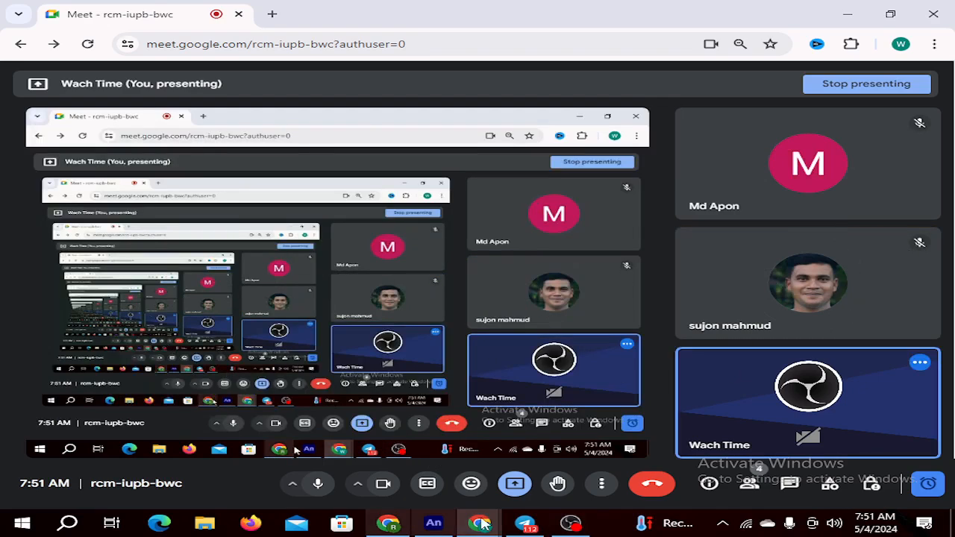
pyautogui.click(434, 525)
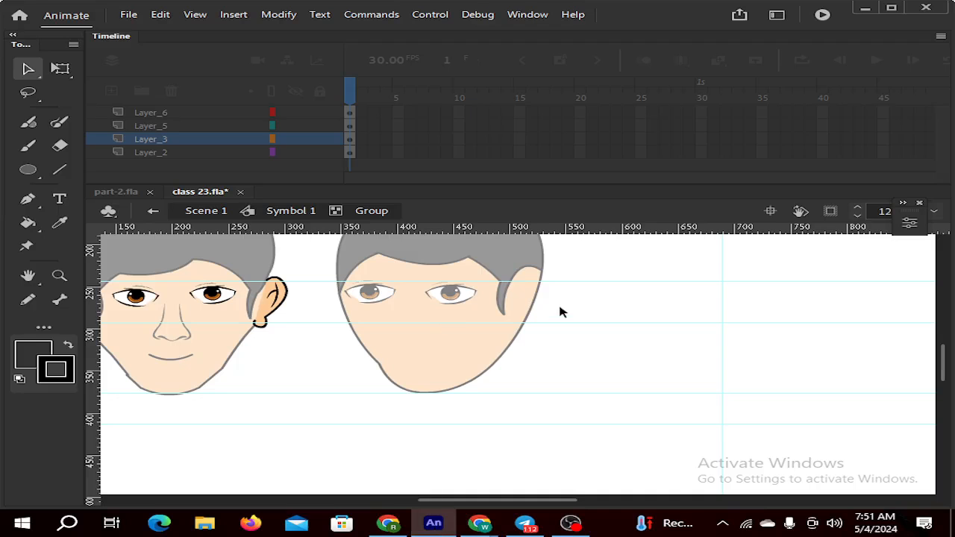
# Duplicate the original head's right ear artwork, cut the copy, and return to Scene 1
pyautogui.click(268, 309)
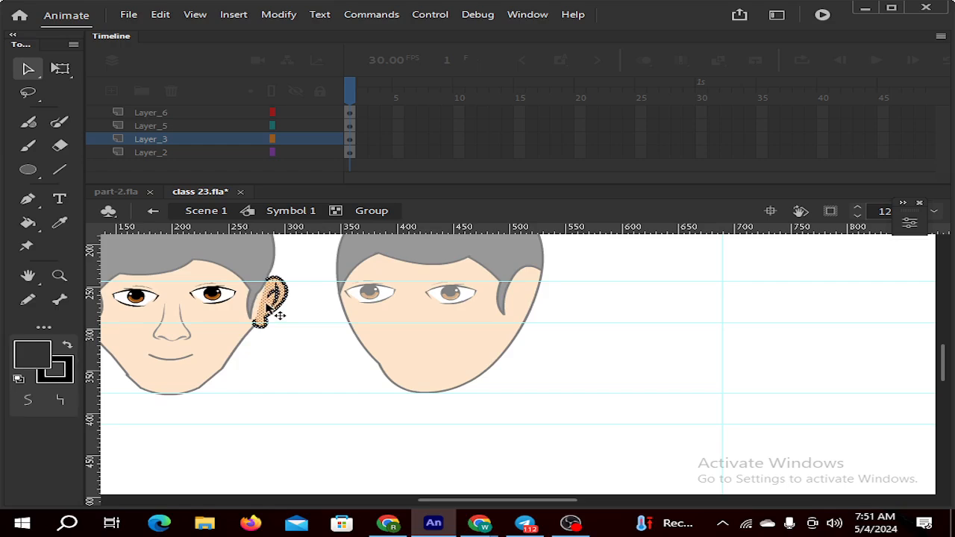
pyautogui.moveTo(269, 308); pyautogui.dragTo(326, 324)
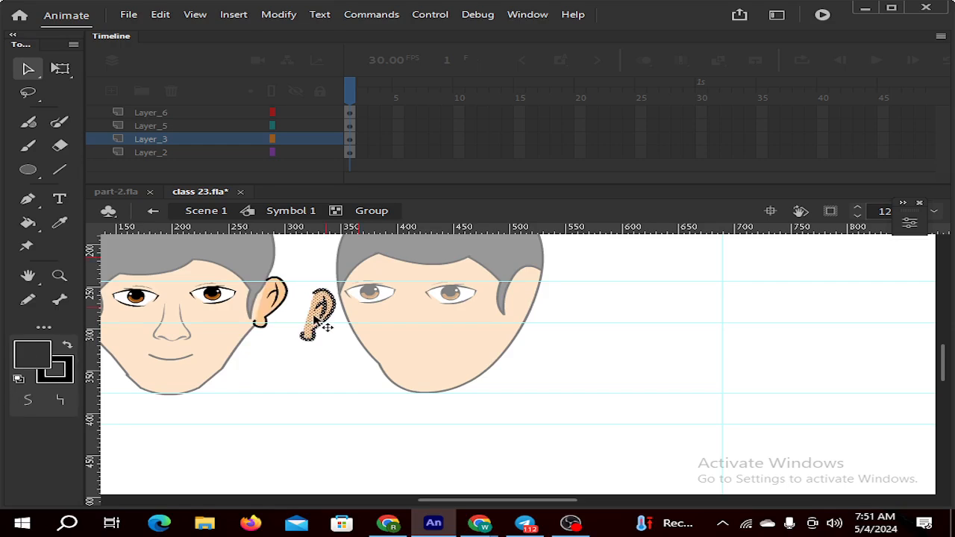
pyautogui.press('Delete')
pyautogui.doubleClick(564, 378)
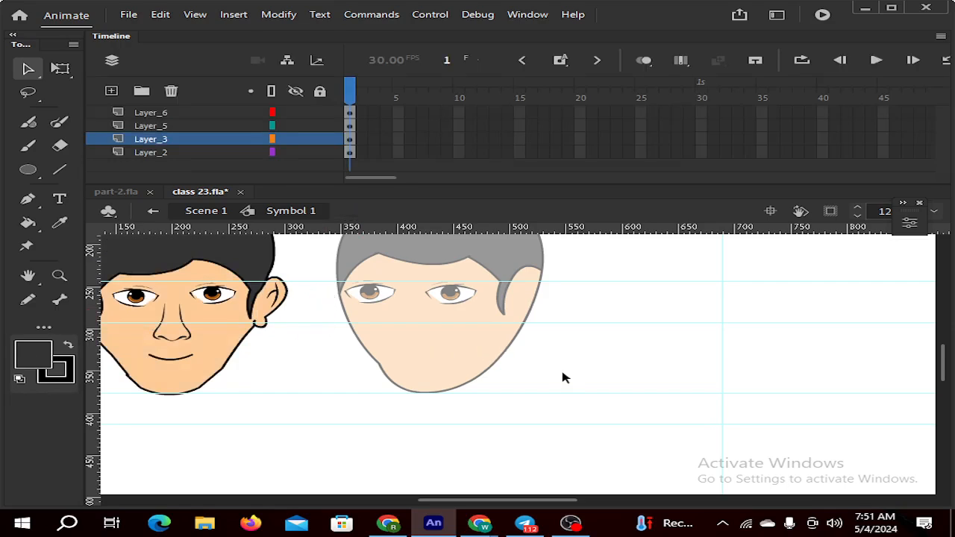
pyautogui.doubleClick(564, 378)
pyautogui.scroll(-1, 512, 366)
pyautogui.scroll(-1, 512, 365)
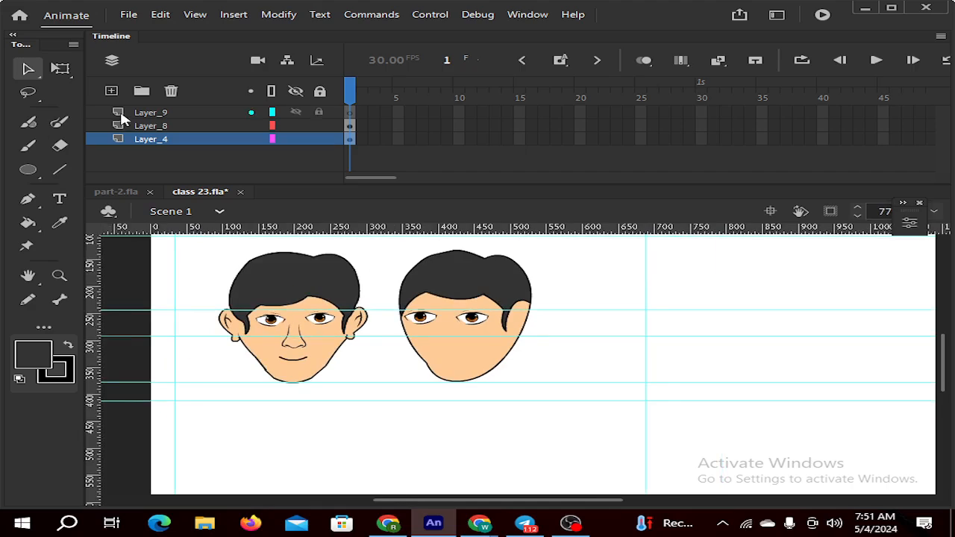
# Paste the ear onto Layer_8, group it, and place it against the right side of the new head
pyautogui.click(490, 330)
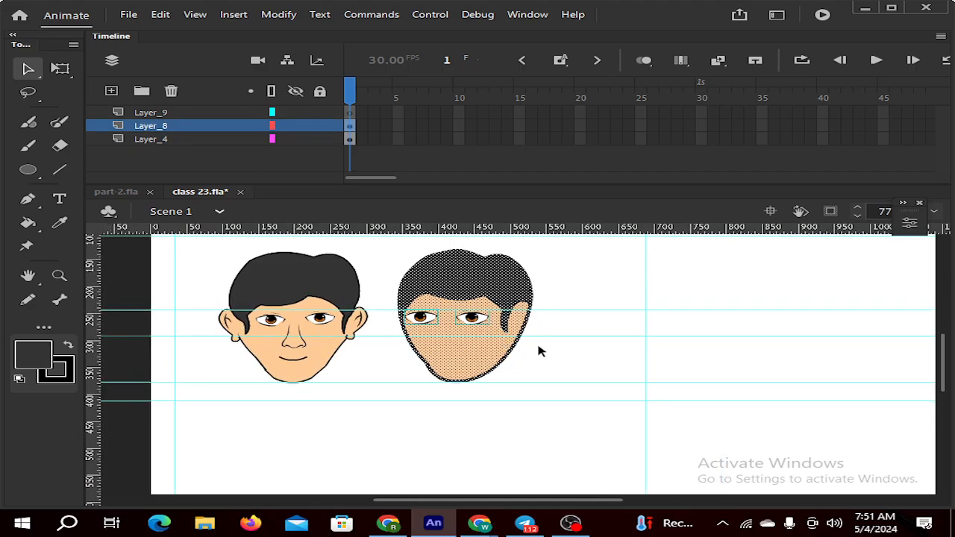
pyautogui.moveTo(534, 347); pyautogui.dragTo(547, 377)
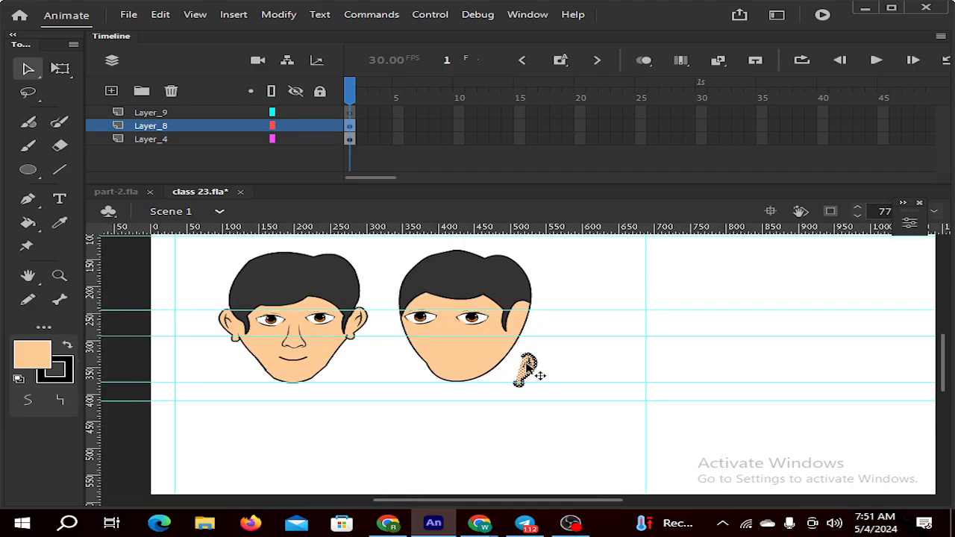
pyautogui.hotkey('ctrl', 'g')
pyautogui.moveTo(520, 375); pyautogui.dragTo(522, 333)
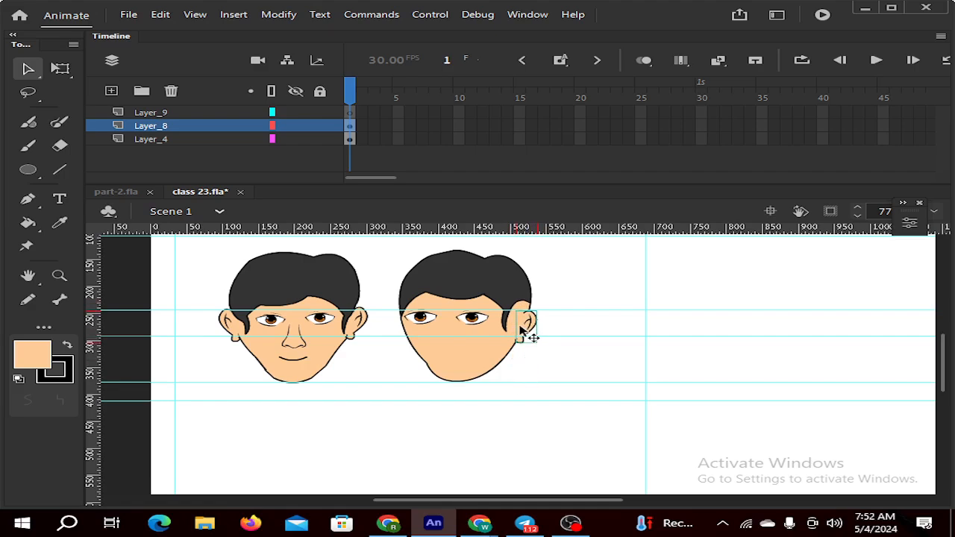
# Move two horizontal guides to the top and bottom of the original's right ear and align the new head's ear with them
pyautogui.scroll(3, 521, 333)
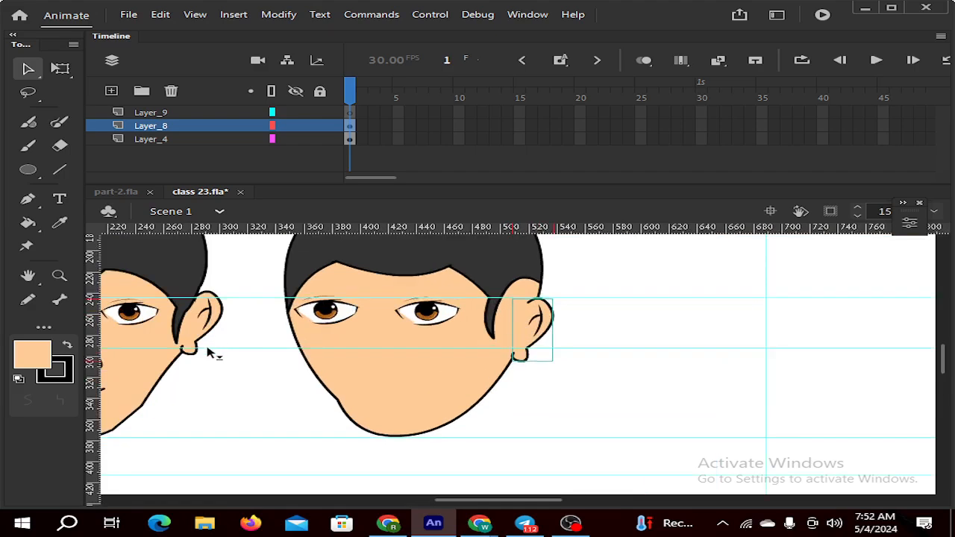
pyautogui.moveTo(208, 348); pyautogui.dragTo(210, 354)
pyautogui.moveTo(233, 297); pyautogui.dragTo(234, 294)
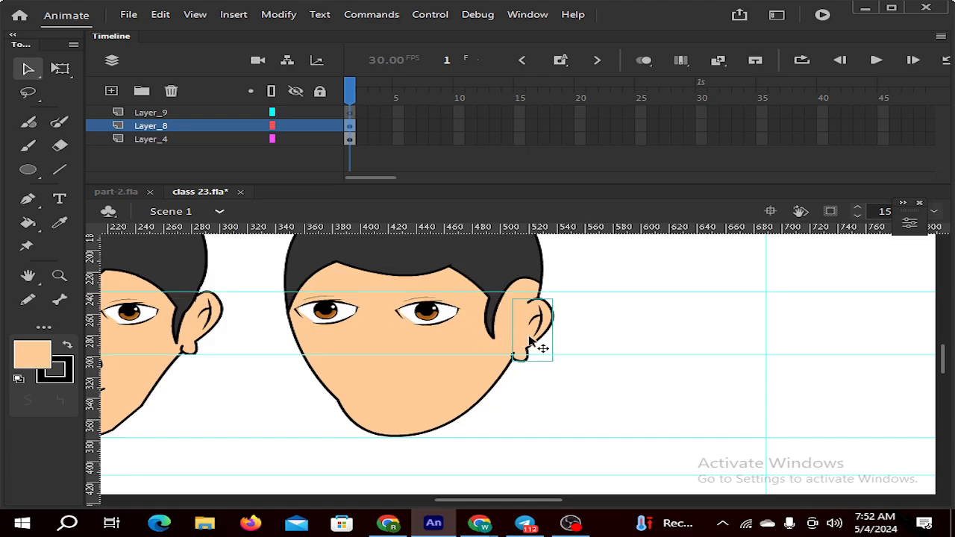
pyautogui.moveTo(528, 343); pyautogui.dragTo(528, 337)
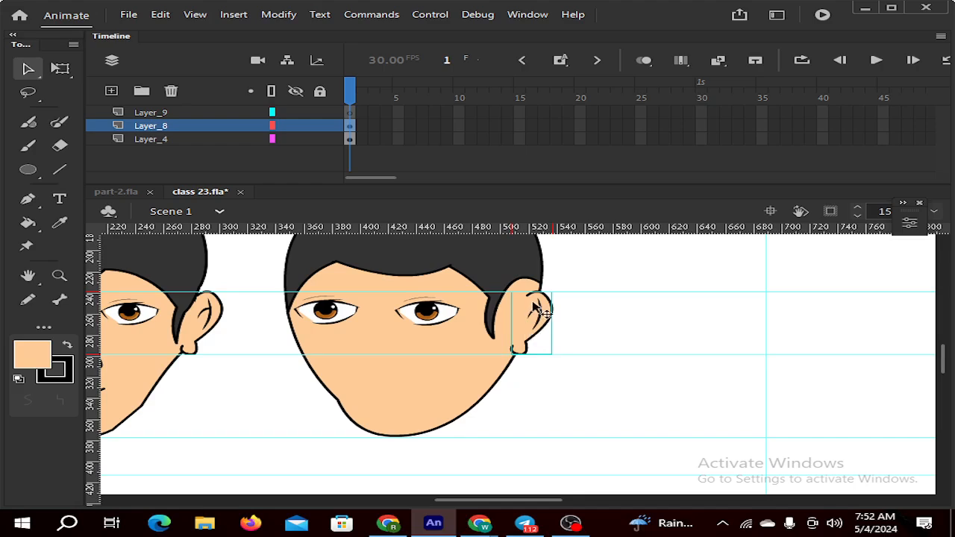
pyautogui.scroll(-2, 530, 295)
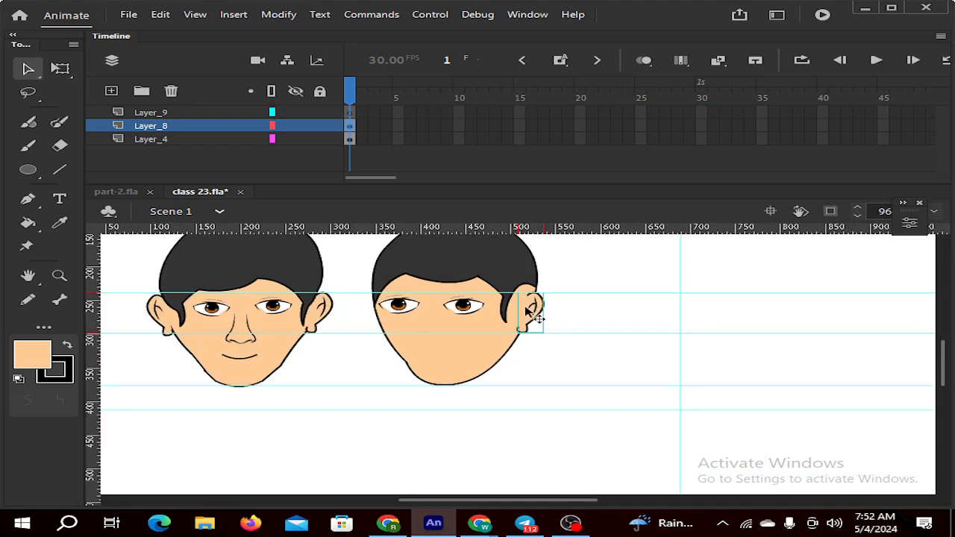
pyautogui.moveTo(526, 317); pyautogui.dragTo(523, 313)
# Nudge the new head's ear slightly down and pull the corner of the hair outline inward behind the top of the ear
pyautogui.scroll(3, 523, 321)
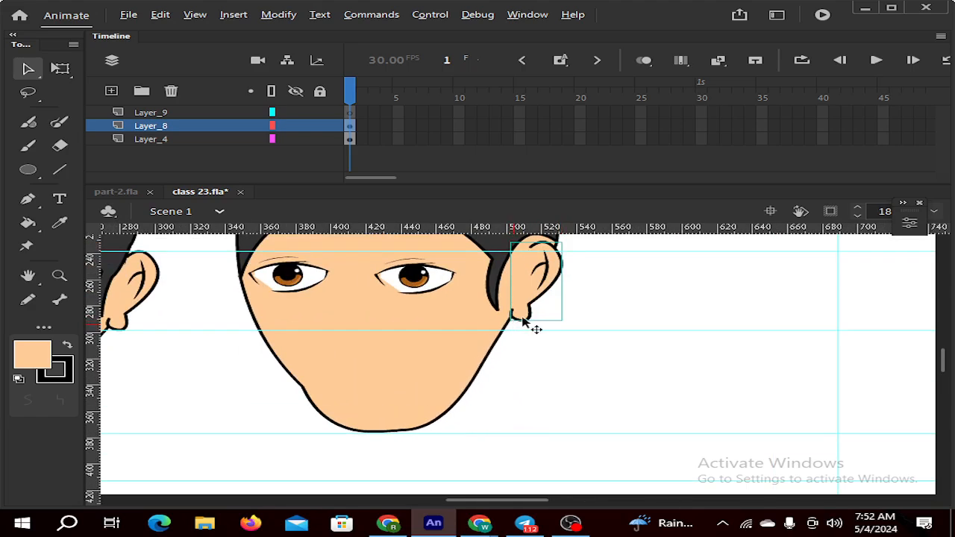
pyautogui.scroll(2, 531, 328)
pyautogui.scroll(-2, 526, 332)
pyautogui.scroll(-1, 520, 324)
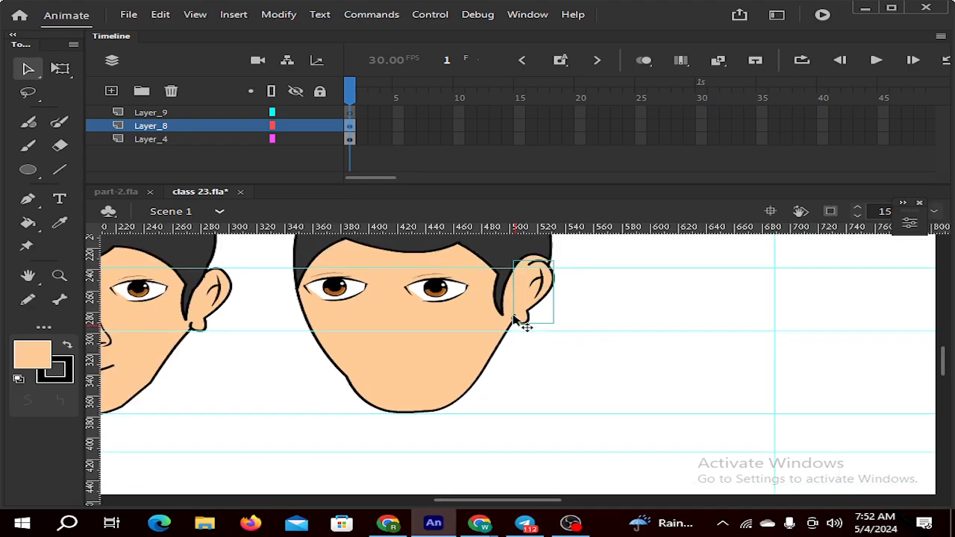
pyautogui.moveTo(514, 314); pyautogui.dragTo(514, 318)
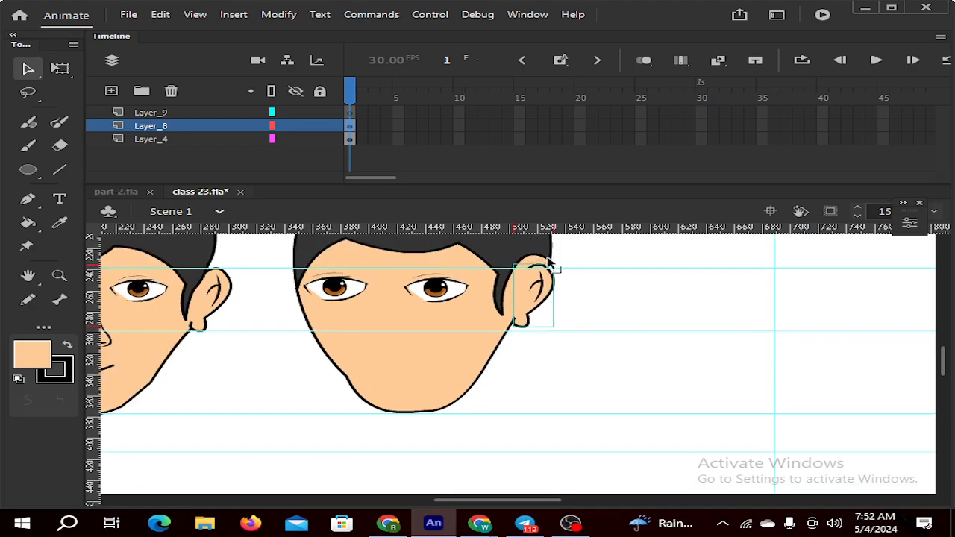
pyautogui.moveTo(548, 259); pyautogui.dragTo(529, 263)
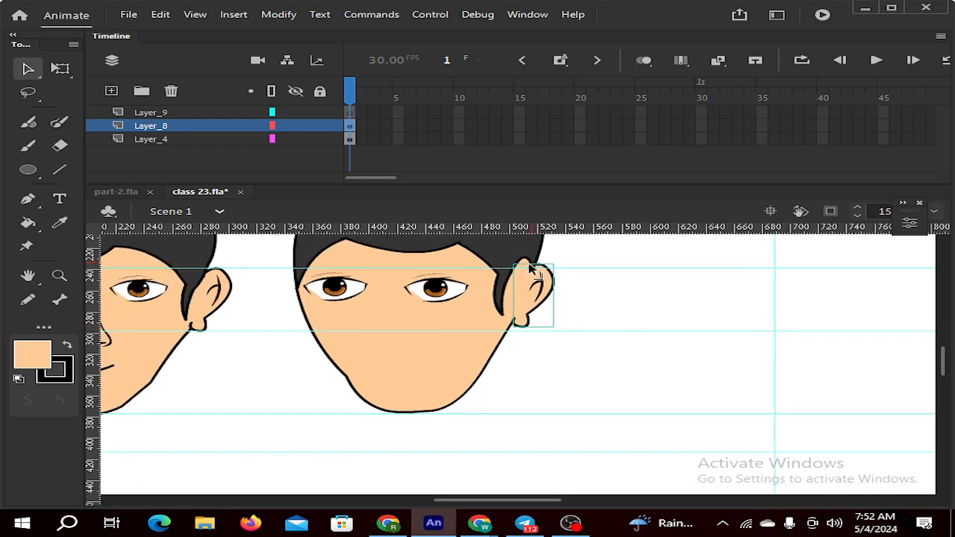
# Shift the new head's ear group slightly closer to the sideburn
pyautogui.scroll(3, 531, 271)
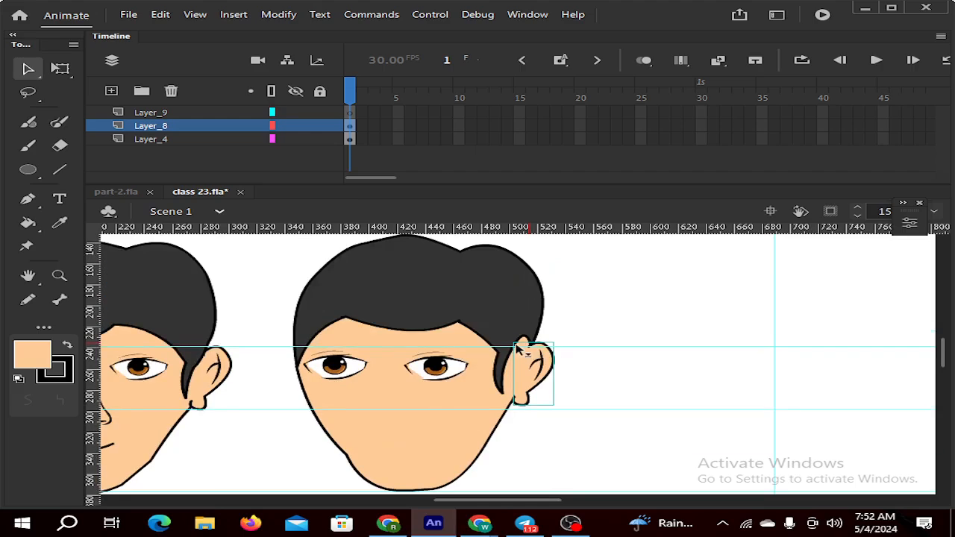
pyautogui.scroll(2, 526, 343)
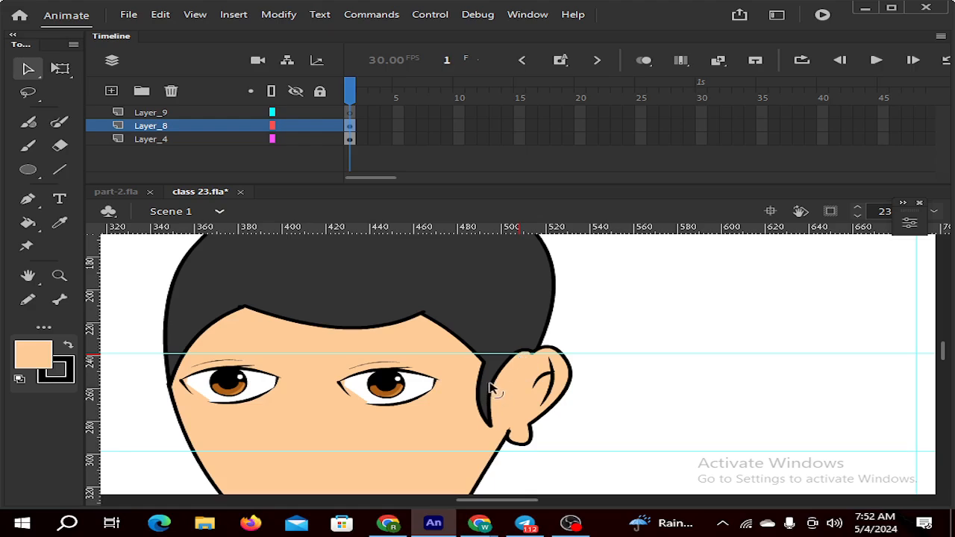
pyautogui.click(535, 404)
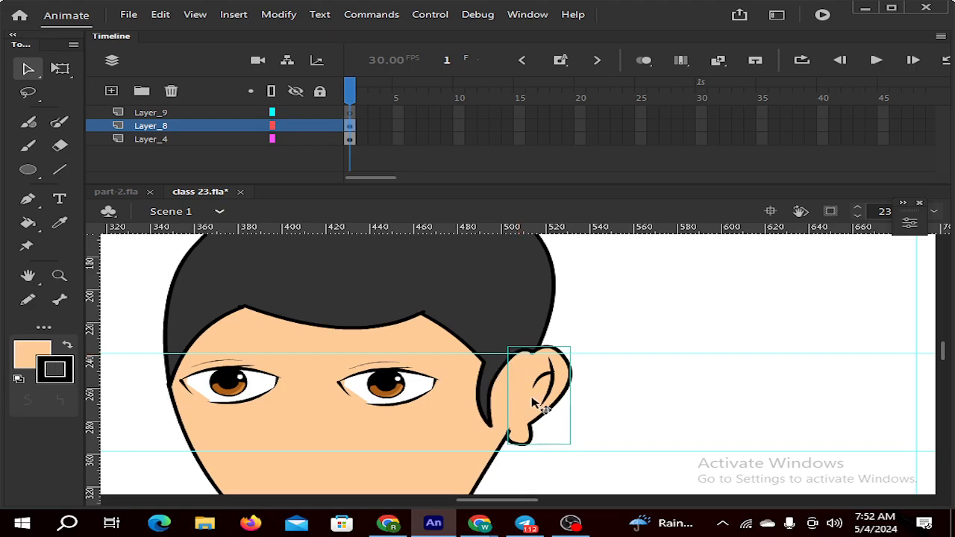
pyautogui.moveTo(536, 405); pyautogui.dragTo(527, 404)
# Narrow the new head's jaw and chin, straighten its left cheek outline, and lower the guide below the ears to the nose's base
pyautogui.scroll(-3, 519, 405)
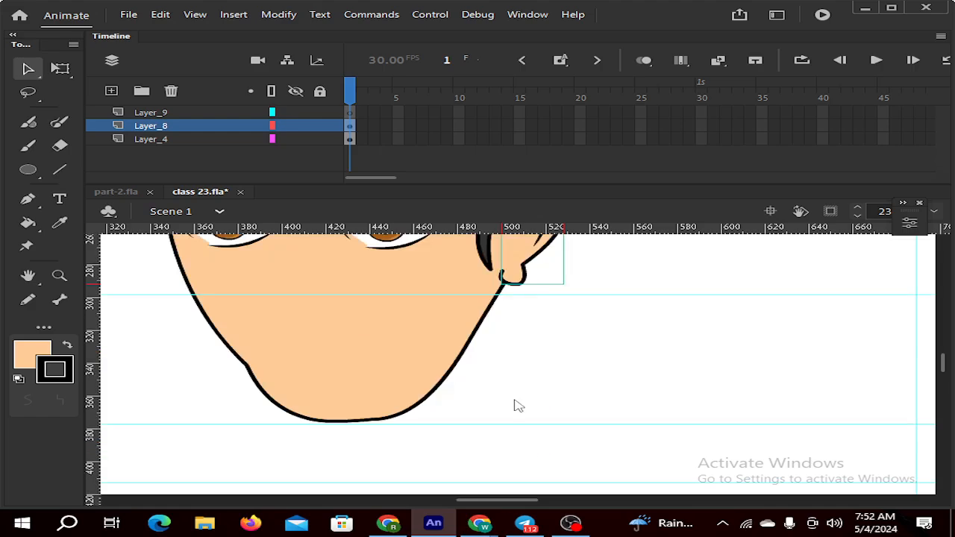
pyautogui.scroll(3, 466, 364)
pyautogui.scroll(-2, 474, 351)
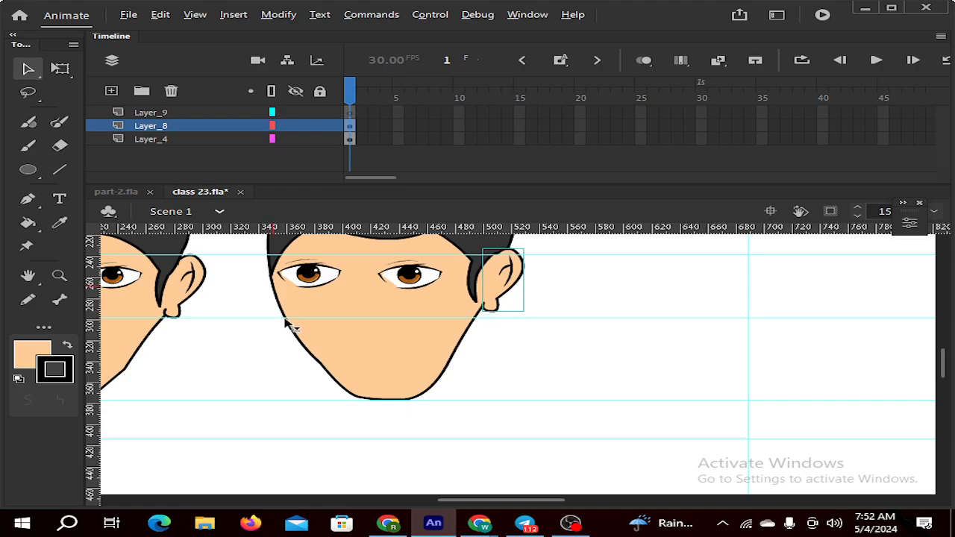
pyautogui.moveTo(286, 319); pyautogui.dragTo(283, 332)
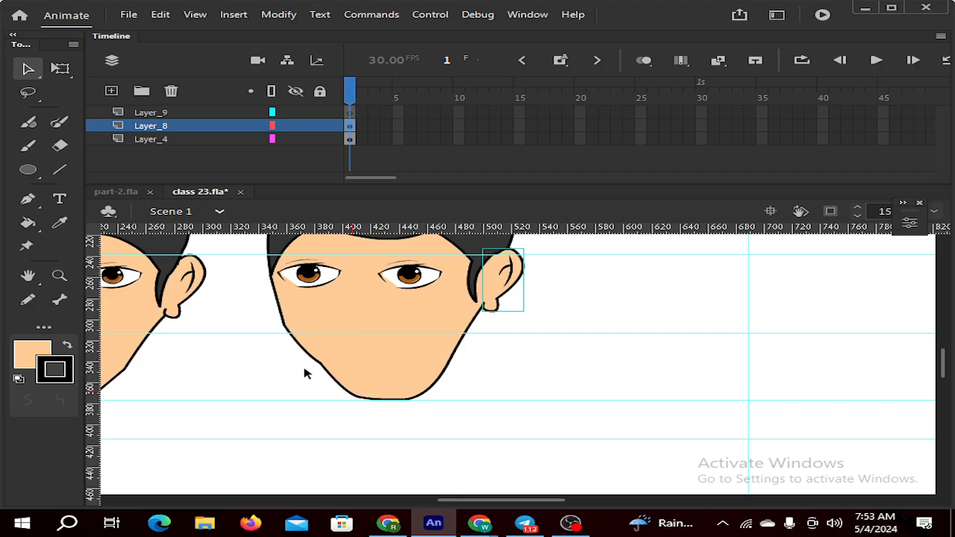
pyautogui.scroll(-2, 266, 368)
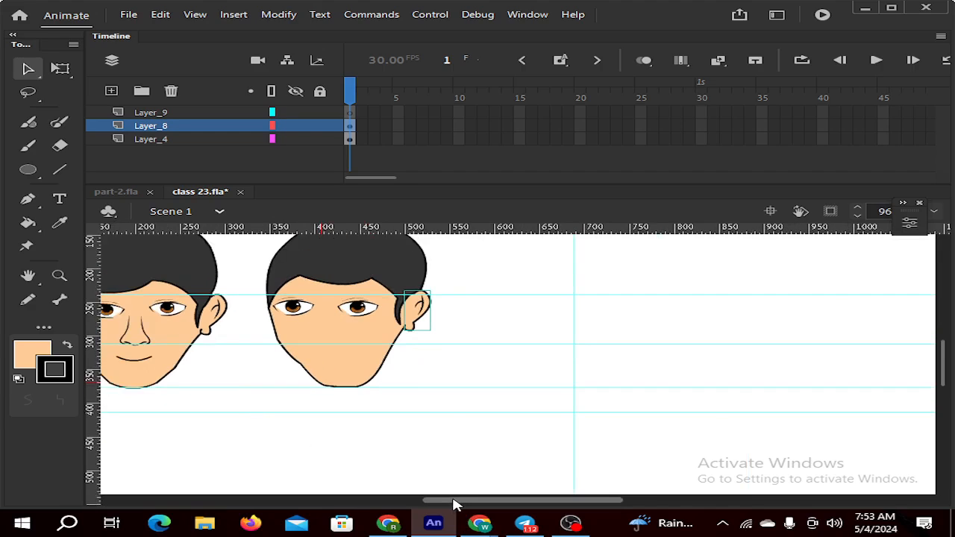
pyautogui.moveTo(455, 505); pyautogui.dragTo(439, 504)
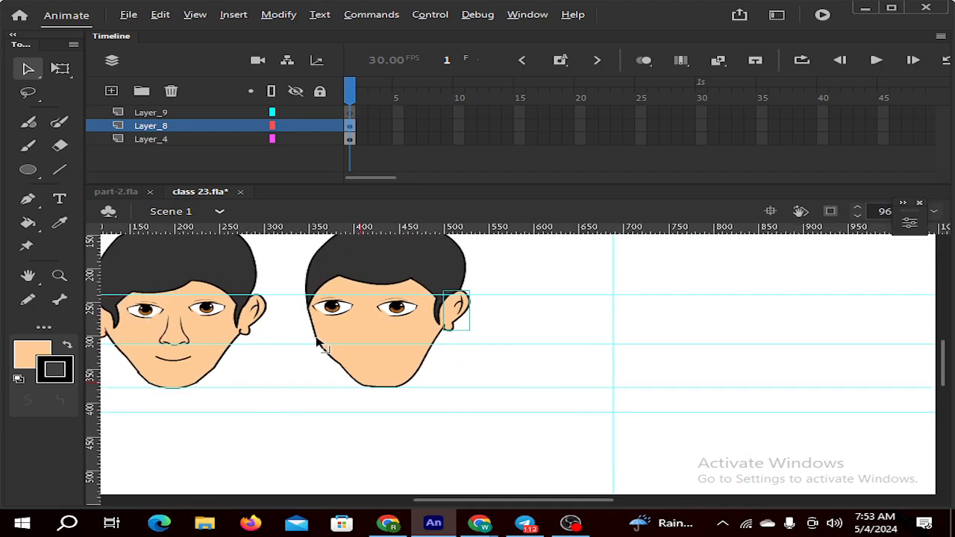
pyautogui.scroll(2, 315, 340)
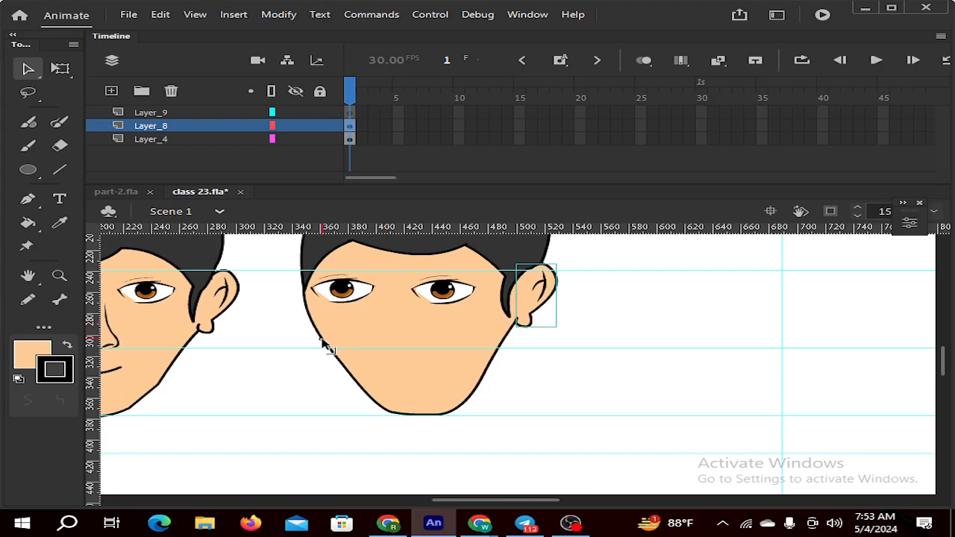
# Adjust the new head's left corner where hair meets face, the left chin corner, and the right jaw curve
pyautogui.click(298, 294)
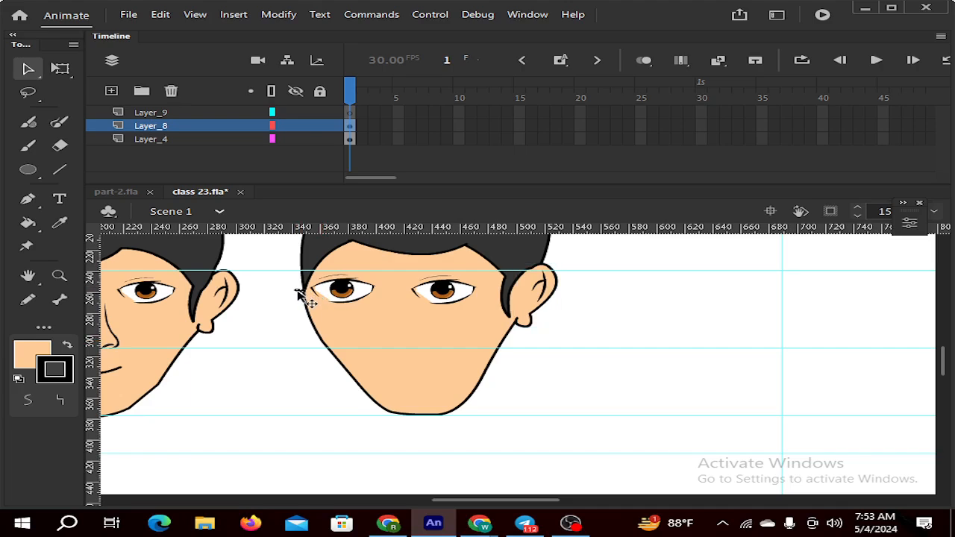
pyautogui.moveTo(300, 291); pyautogui.dragTo(304, 296)
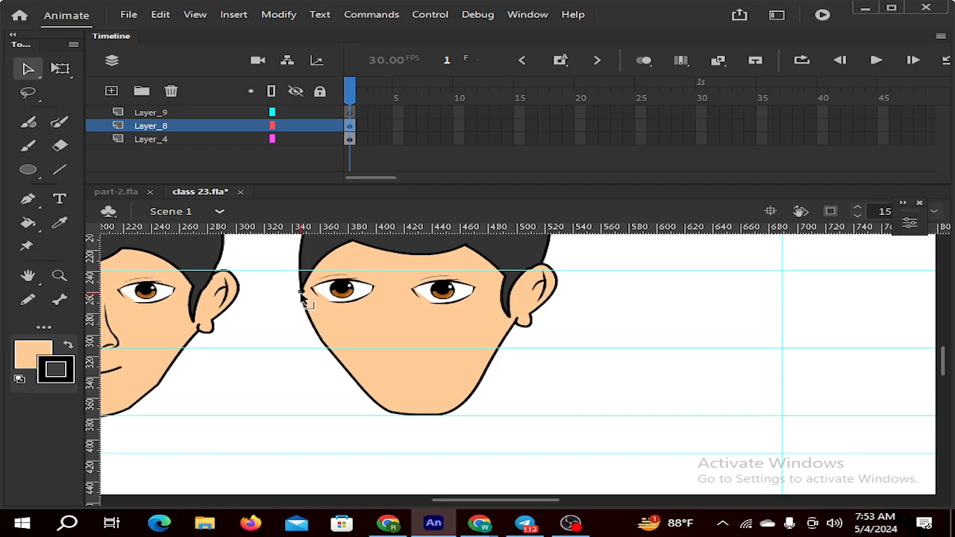
pyautogui.moveTo(357, 385); pyautogui.dragTo(390, 420)
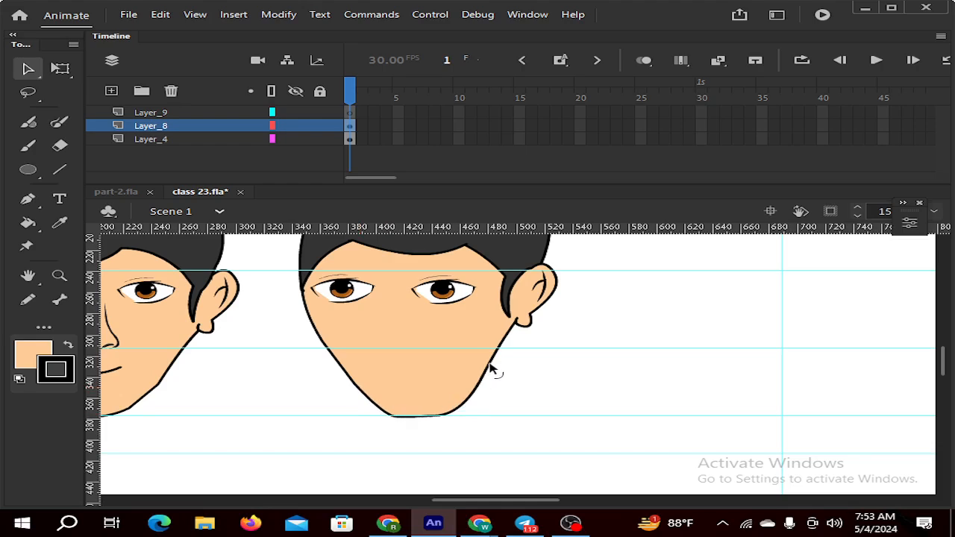
pyautogui.moveTo(491, 367); pyautogui.dragTo(501, 373)
pyautogui.scroll(3, 473, 356)
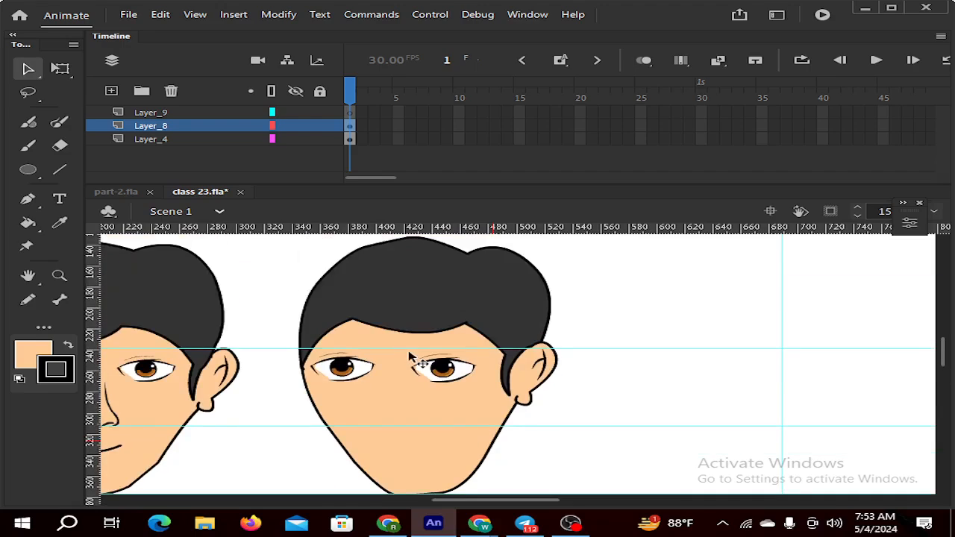
pyautogui.scroll(-3, 418, 360)
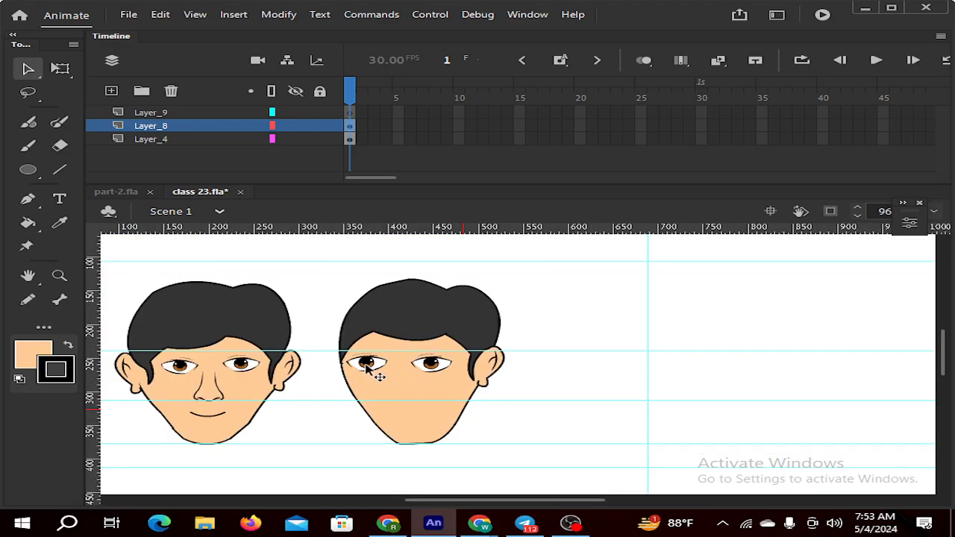
pyautogui.scroll(3, 345, 334)
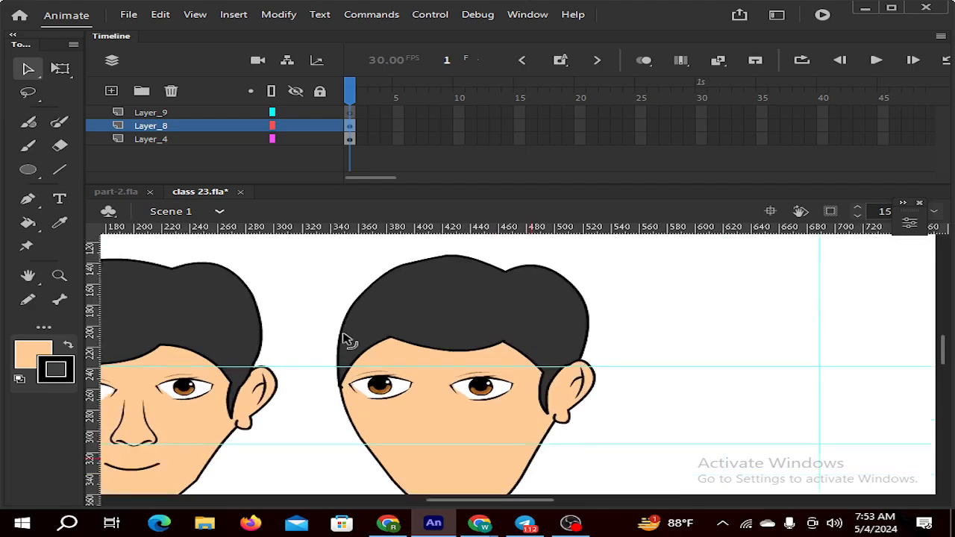
# Bend the left hair outline of the new head into a smooth outward curve above the eye
pyautogui.moveTo(348, 335); pyautogui.dragTo(356, 337)
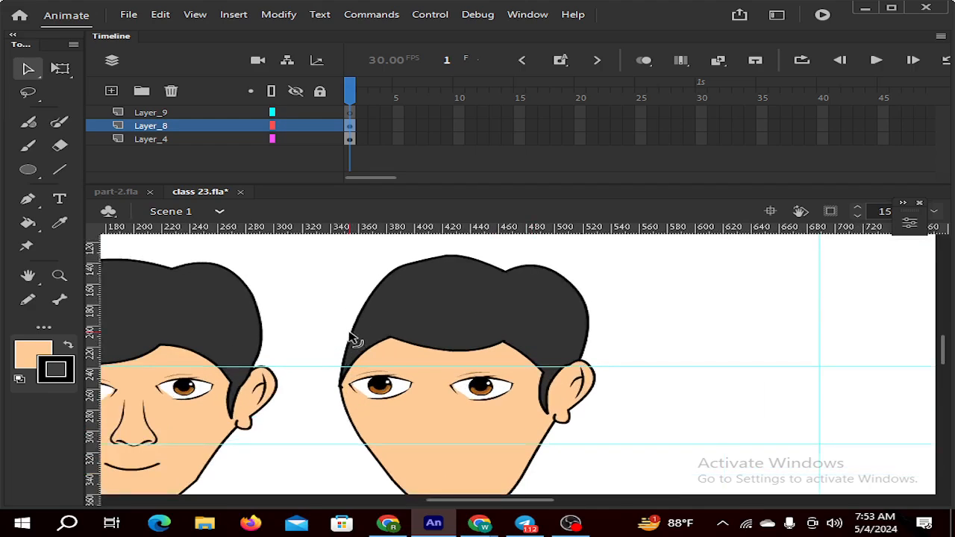
pyautogui.press('alt')
pyautogui.moveTo(352, 345); pyautogui.dragTo(341, 346)
# Check the Google Meet call in Chrome, return to Animate, and view both heads together
pyautogui.click(481, 522)
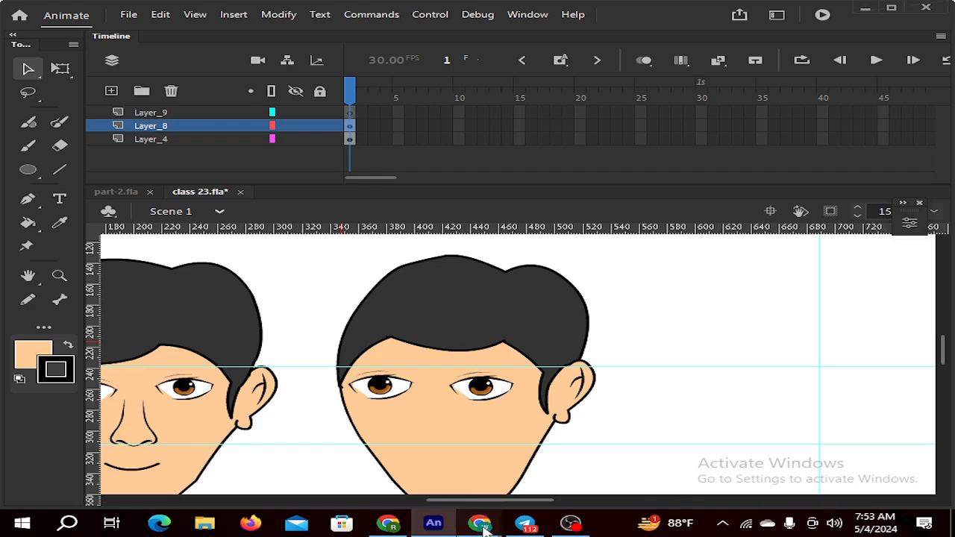
pyautogui.click(418, 467)
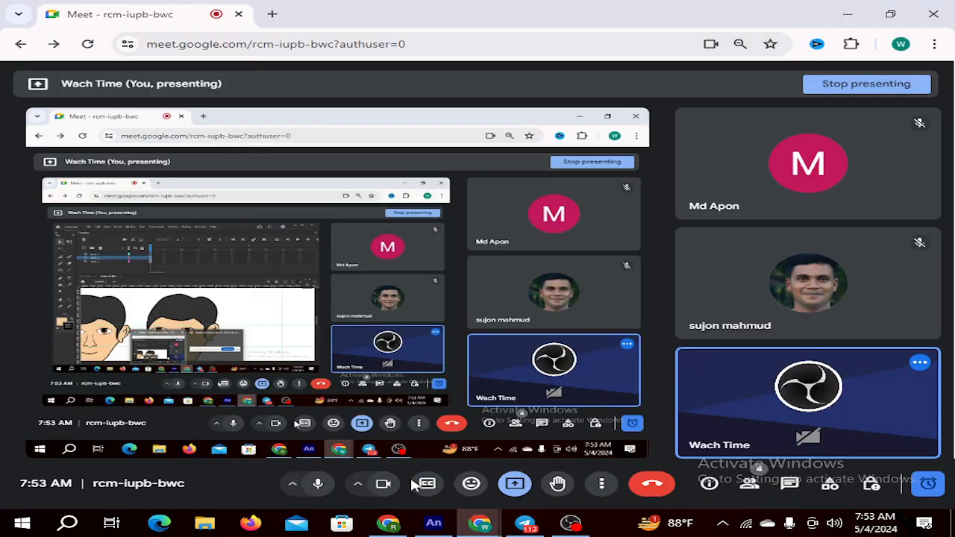
pyautogui.click(435, 523)
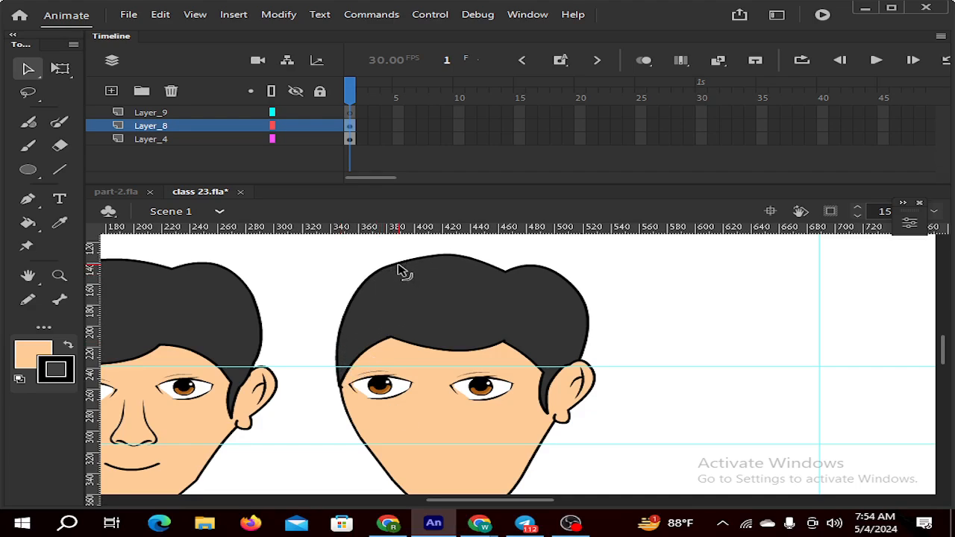
pyautogui.hotkey('ctrl', '-')
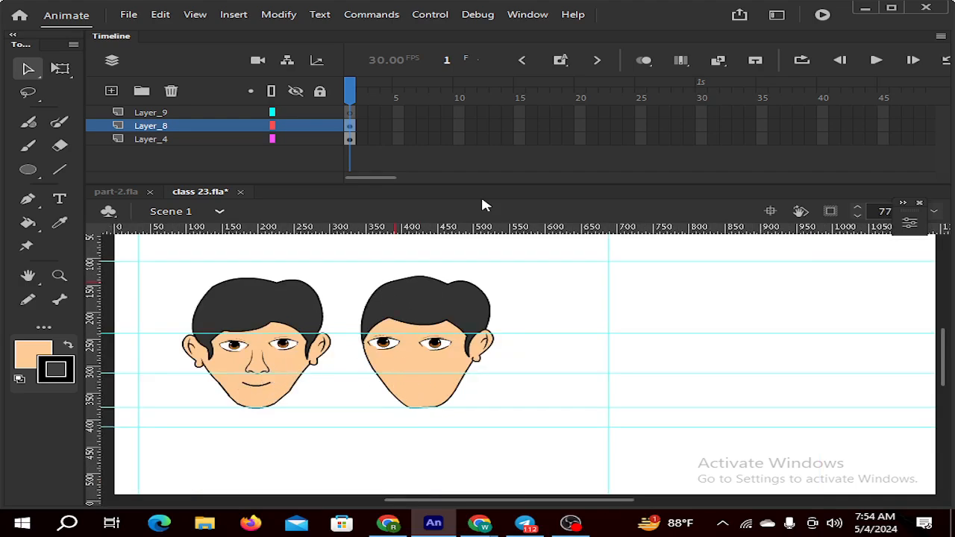
# Minimize Animate and the Chrome window with the Google Meet call to reach the desktop
pyautogui.click(865, 8)
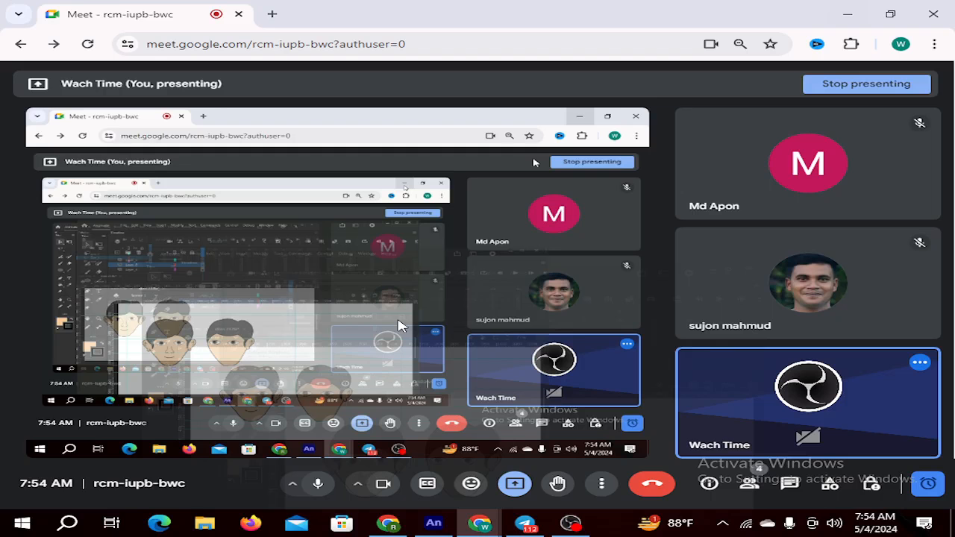
pyautogui.click(433, 524)
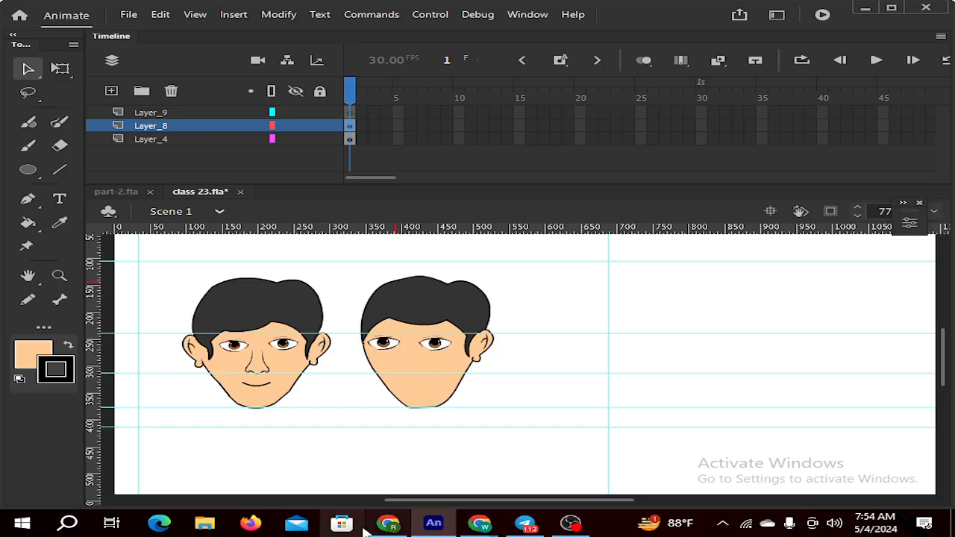
pyautogui.click(865, 8)
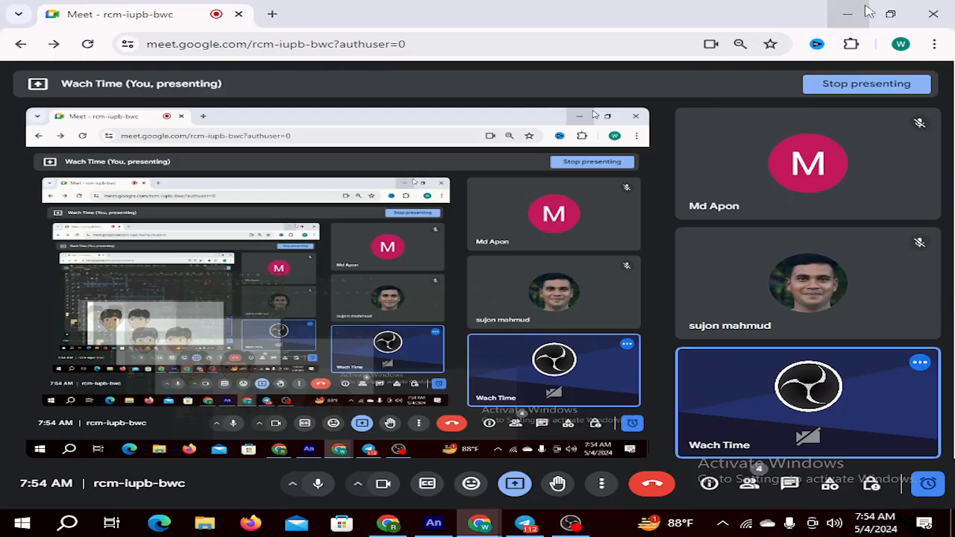
pyautogui.click(851, 12)
pyautogui.click(847, 8)
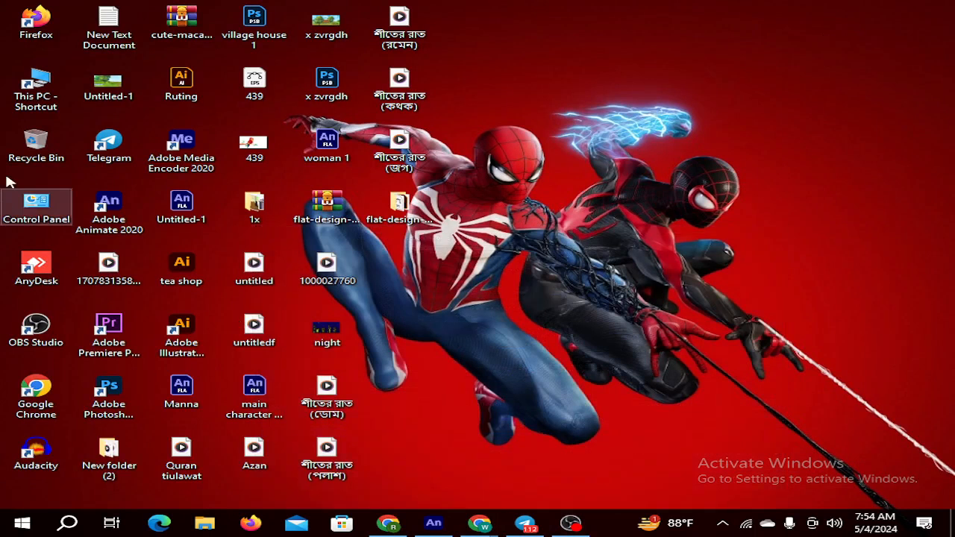
# Open the Animate file Pulich from the Downloads folder
pyautogui.doubleClick(28, 85)
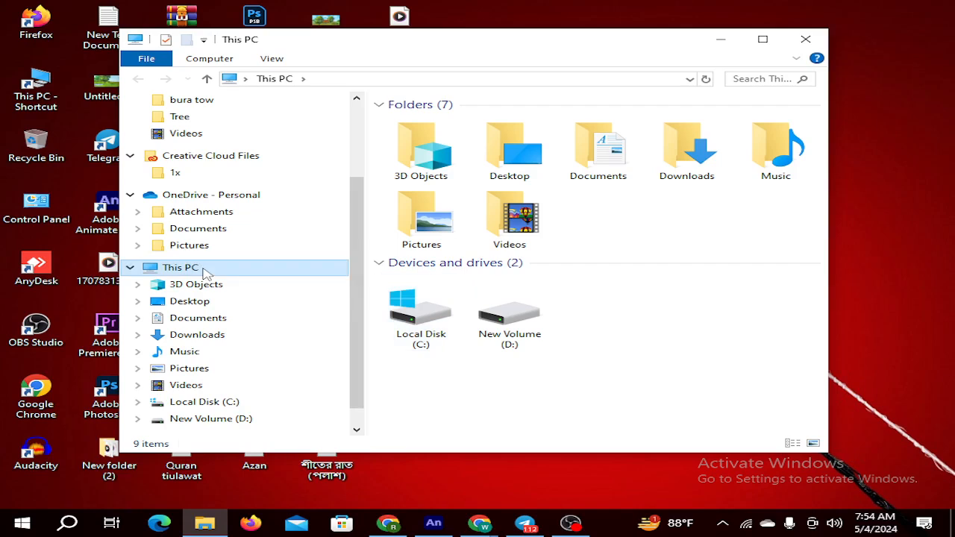
pyautogui.scroll(-1, 202, 314)
pyautogui.click(234, 302)
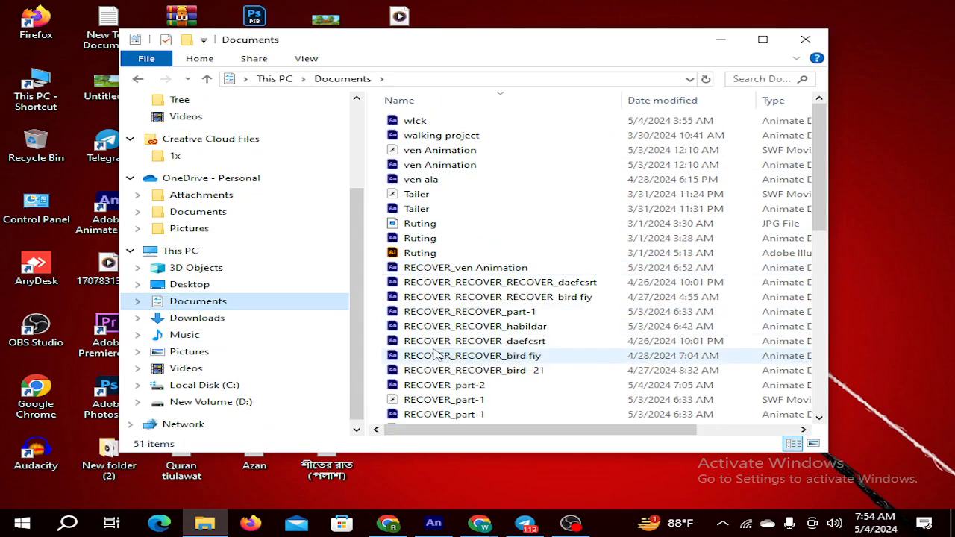
pyautogui.scroll(-1, 223, 246)
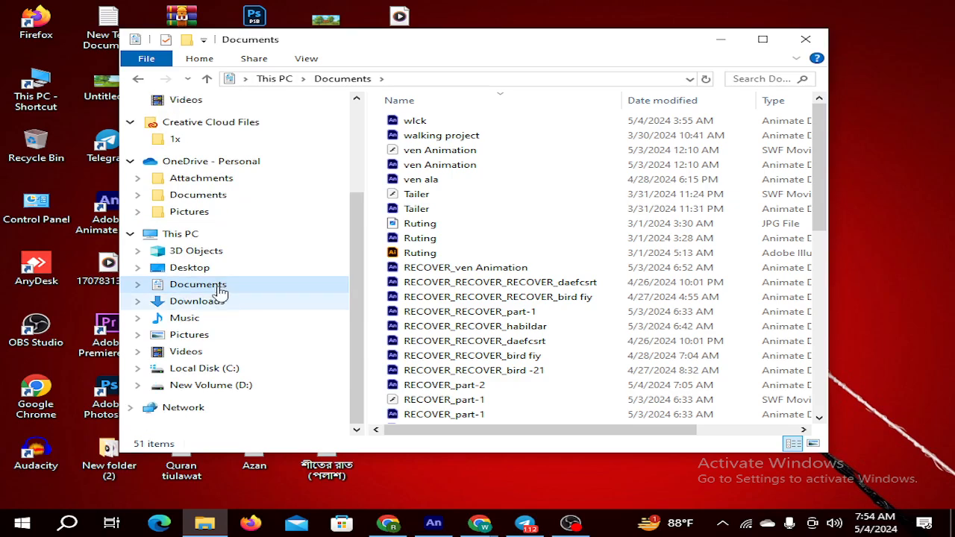
pyautogui.click(219, 301)
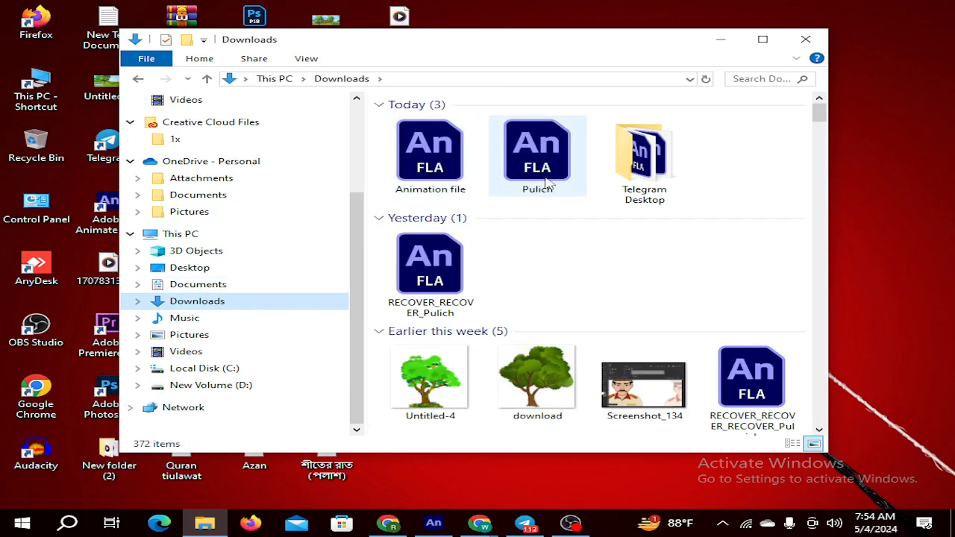
pyautogui.doubleClick(548, 183)
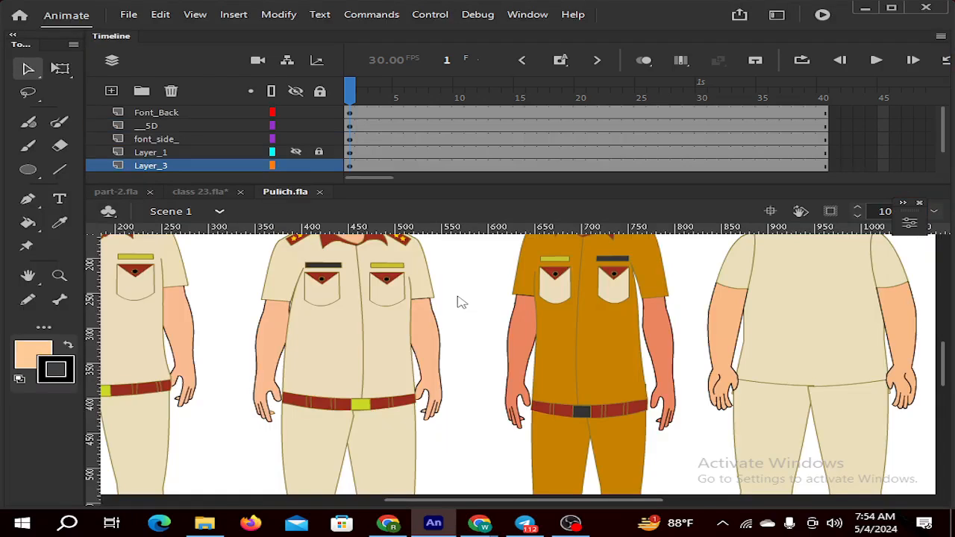
# Enter the head symbol of the officer in the orange uniform and select his complete nose outline with the nostril
pyautogui.scroll(3, 460, 301)
pyautogui.scroll(3, 356, 302)
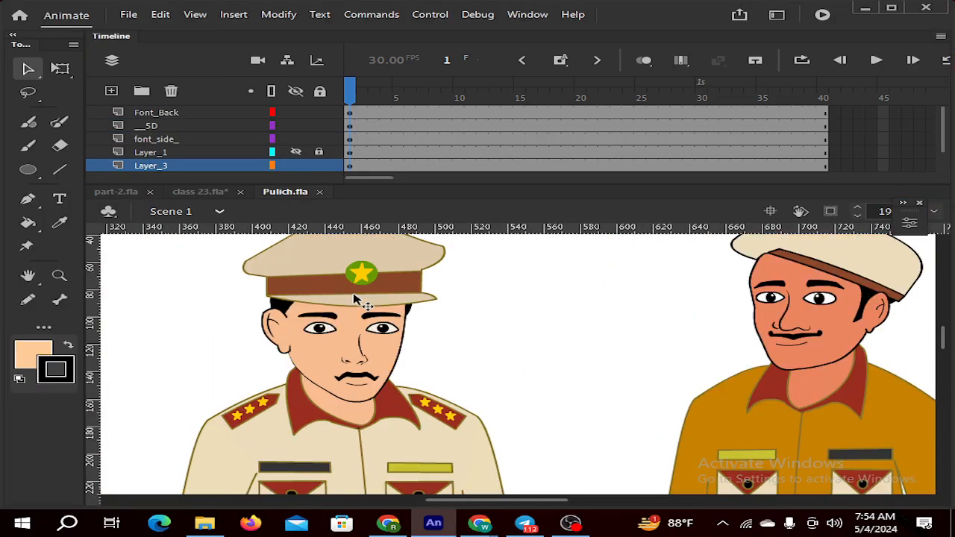
pyautogui.doubleClick(788, 337)
pyautogui.doubleClick(791, 334)
pyautogui.click(794, 339)
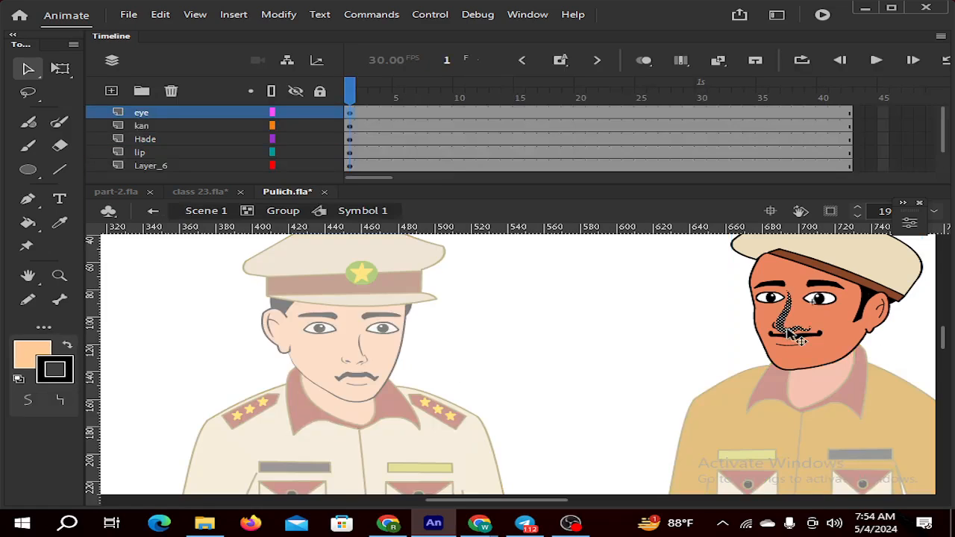
pyautogui.scroll(3, 796, 337)
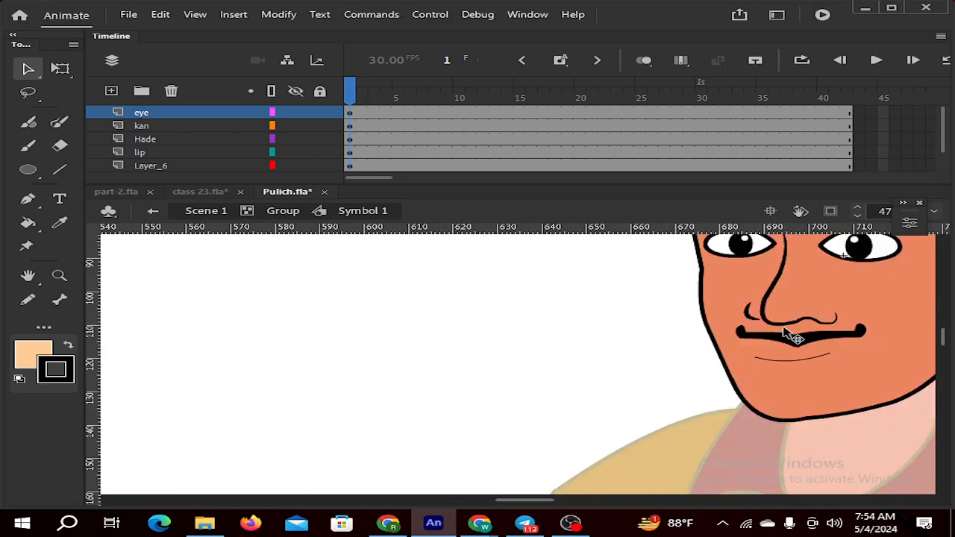
pyautogui.click(785, 326)
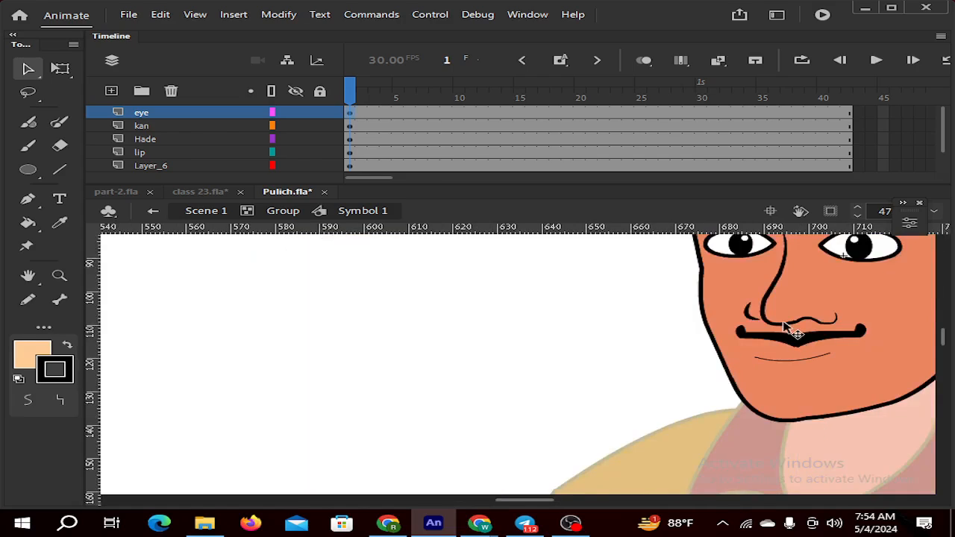
pyautogui.doubleClick(635, 337)
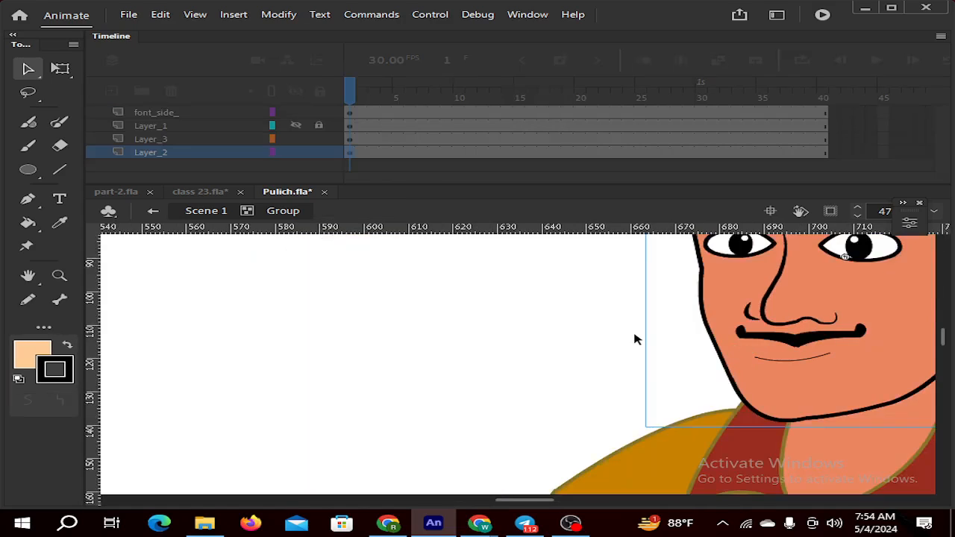
pyautogui.doubleClick(776, 325)
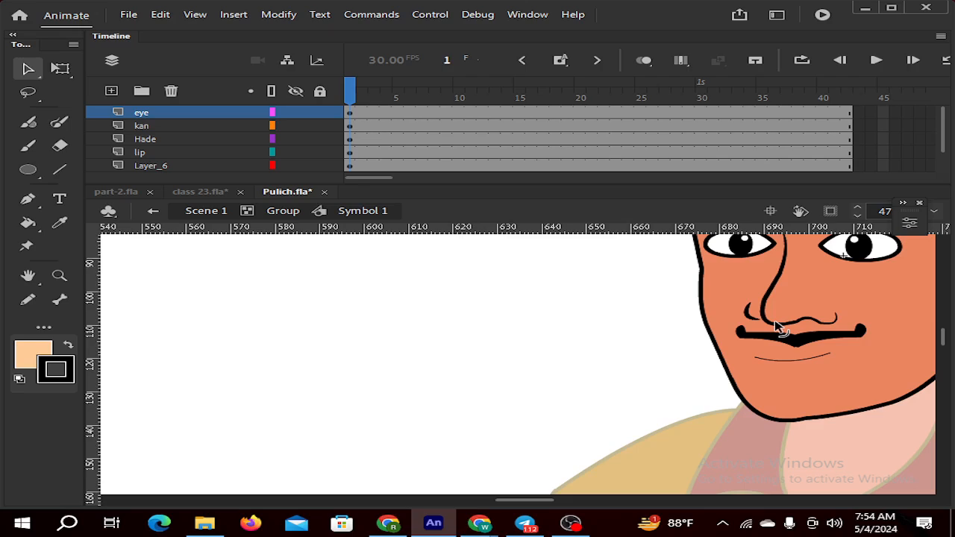
pyautogui.click(776, 326)
pyautogui.doubleClick(775, 326)
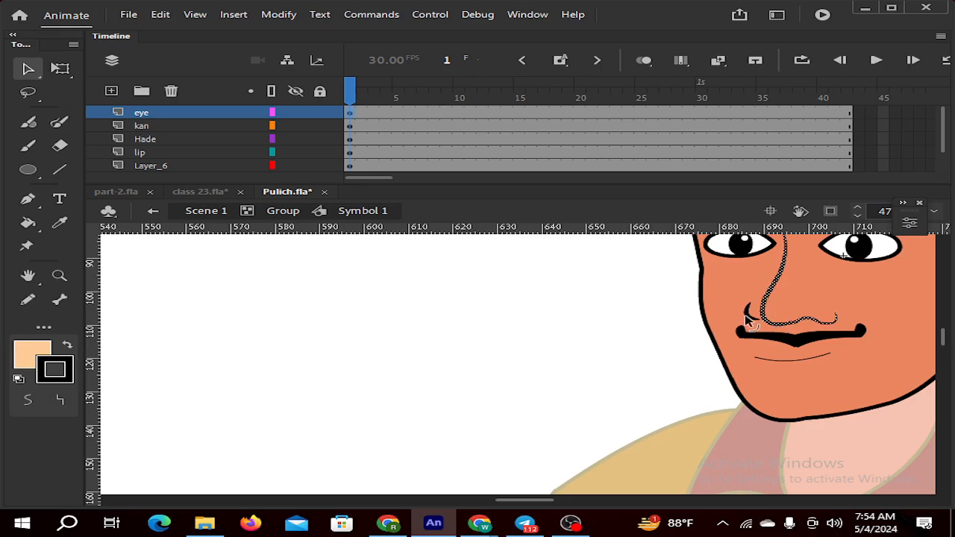
# Duplicate the selected nose lines onto the empty area beside the face, group the copy, and cut it
pyautogui.moveTo(746, 317); pyautogui.dragTo(449, 323)
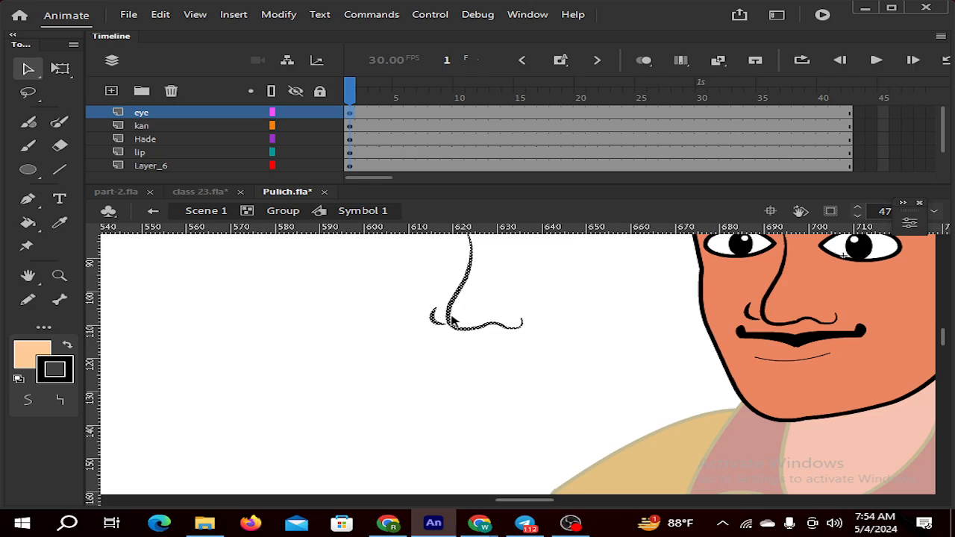
pyautogui.hotkey('ctrl', 'g')
pyautogui.press('Delete')
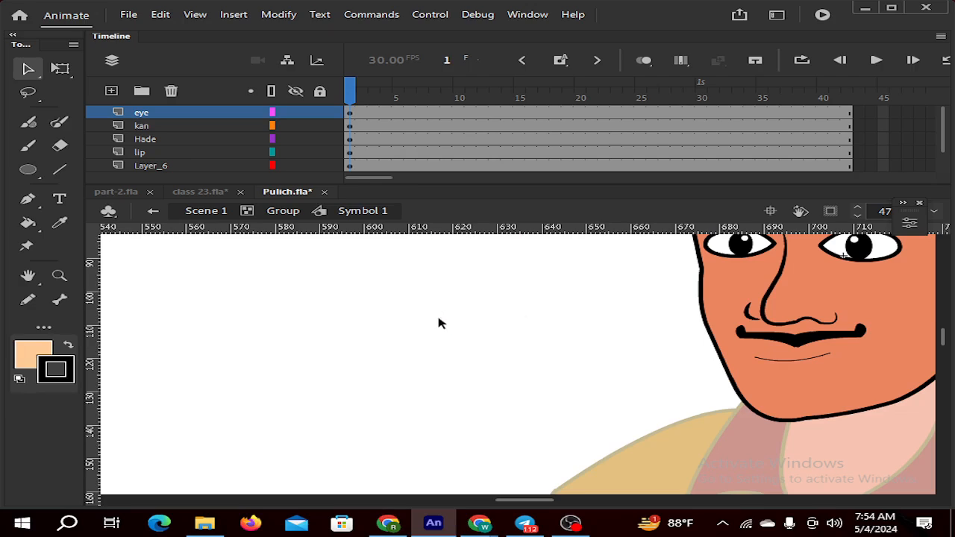
# Paste the nose into class 23.fla, enlarge it, and place it on the new head's face between the eyes
pyautogui.doubleClick(211, 260)
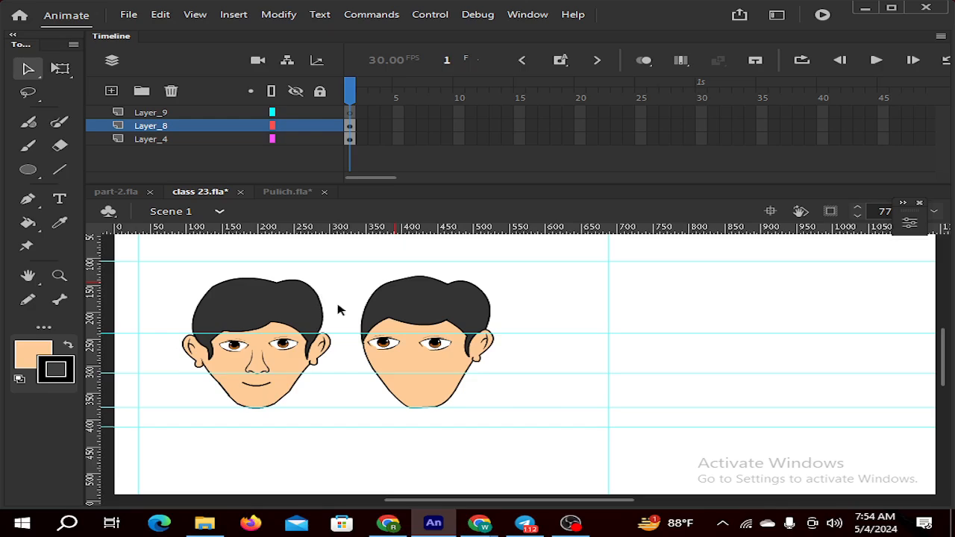
pyautogui.click(525, 370)
pyautogui.click(55, 66)
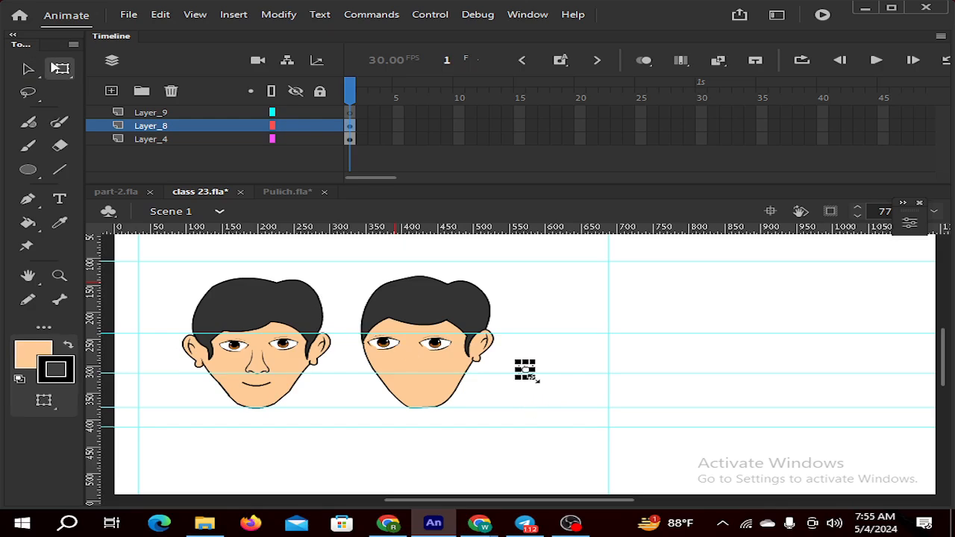
pyautogui.moveTo(533, 379); pyautogui.dragTo(370, 378)
pyautogui.scroll(2, 524, 388)
pyautogui.scroll(-1, 349, 381)
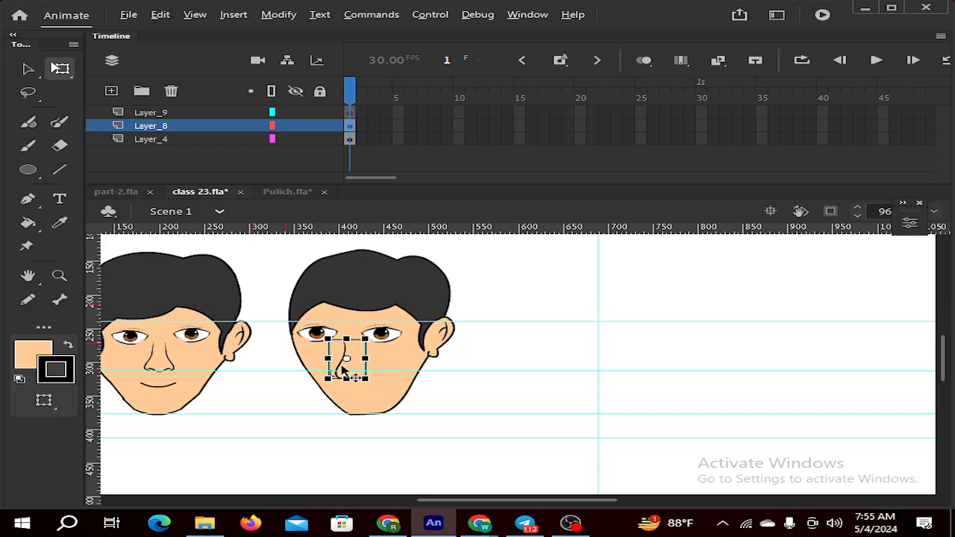
# Raise the nose slightly so that its base rests on the horizontal nose guide
pyautogui.scroll(3, 340, 367)
pyautogui.moveTo(339, 366); pyautogui.dragTo(338, 347)
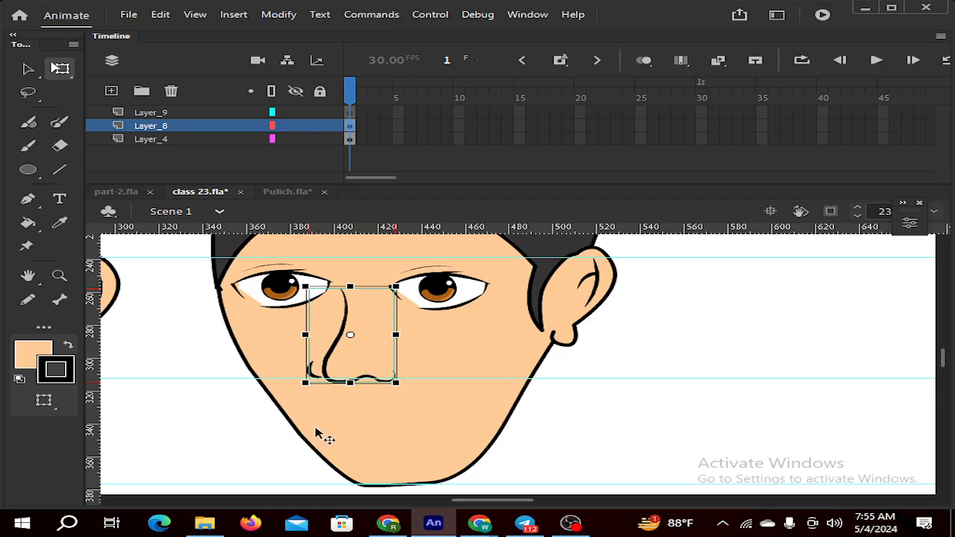
pyautogui.scroll(-2, 306, 427)
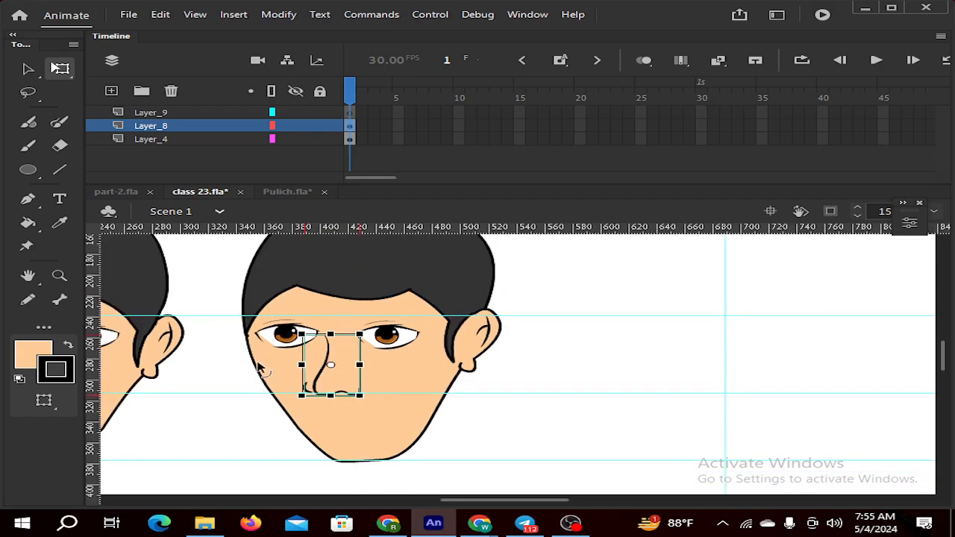
pyautogui.scroll(-2, 254, 359)
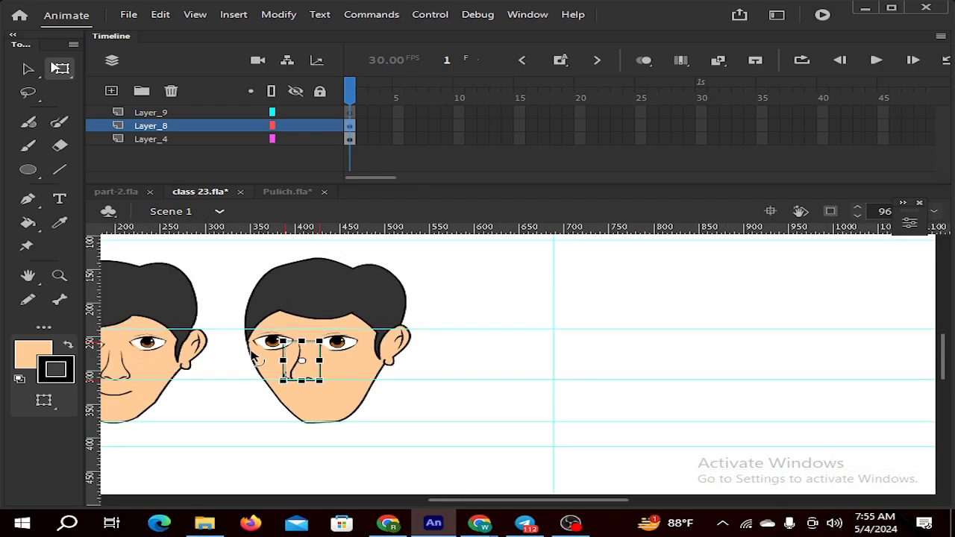
pyautogui.moveTo(271, 400); pyautogui.dragTo(275, 400)
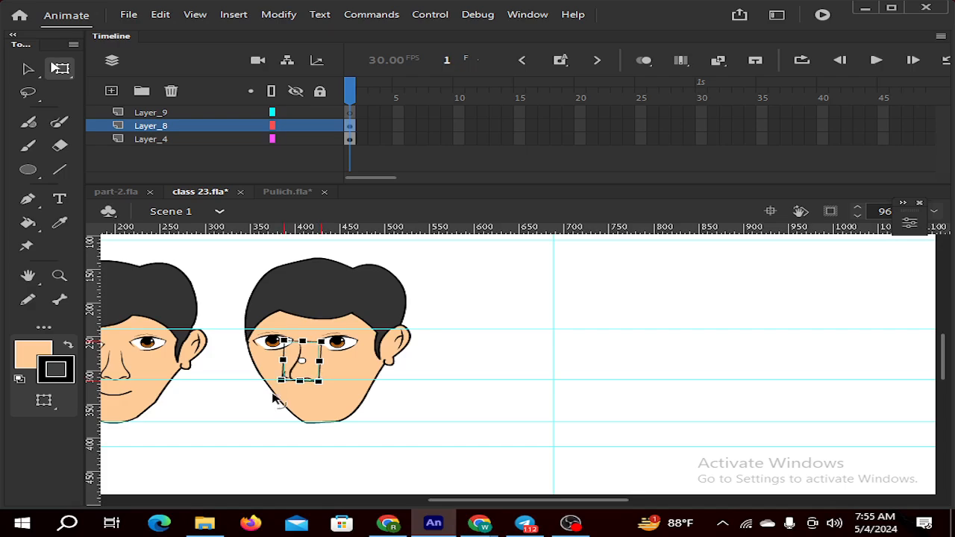
pyautogui.press('Delete')
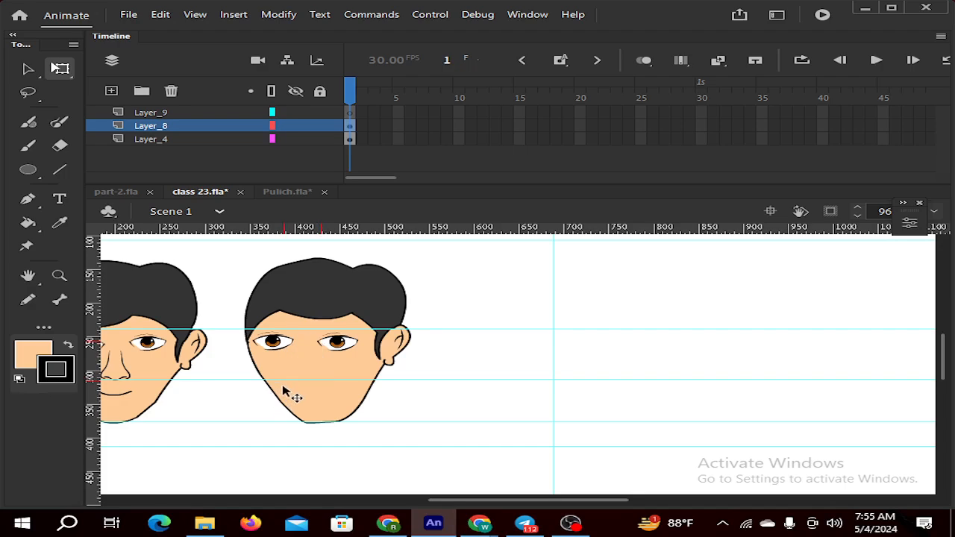
pyautogui.hotkey('ctrl', 'z')
pyautogui.hotkey('ctrl', 'z')
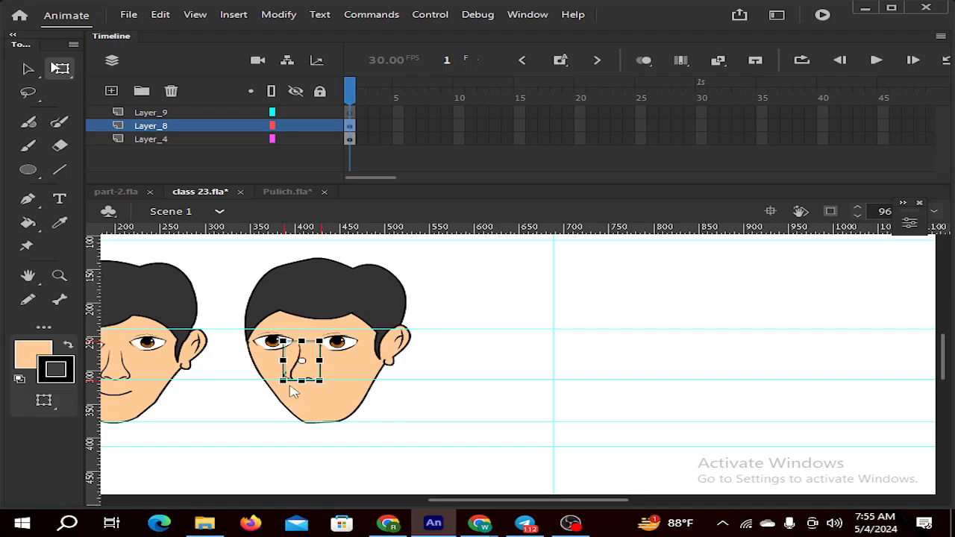
# Deselect the nose, lower the nose guide slightly to its base, and move the guide above the eyes up across the hair
pyautogui.click(386, 413)
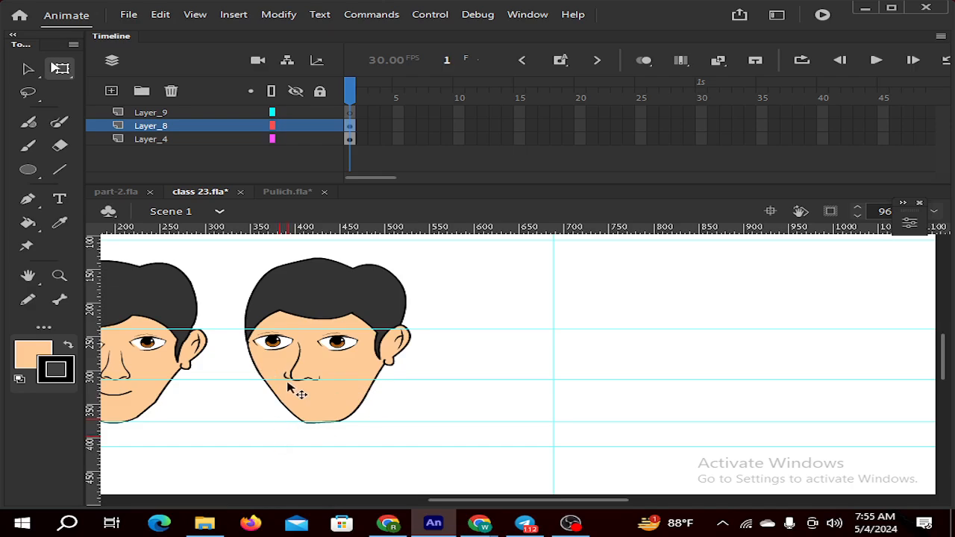
pyautogui.moveTo(266, 380); pyautogui.dragTo(261, 381)
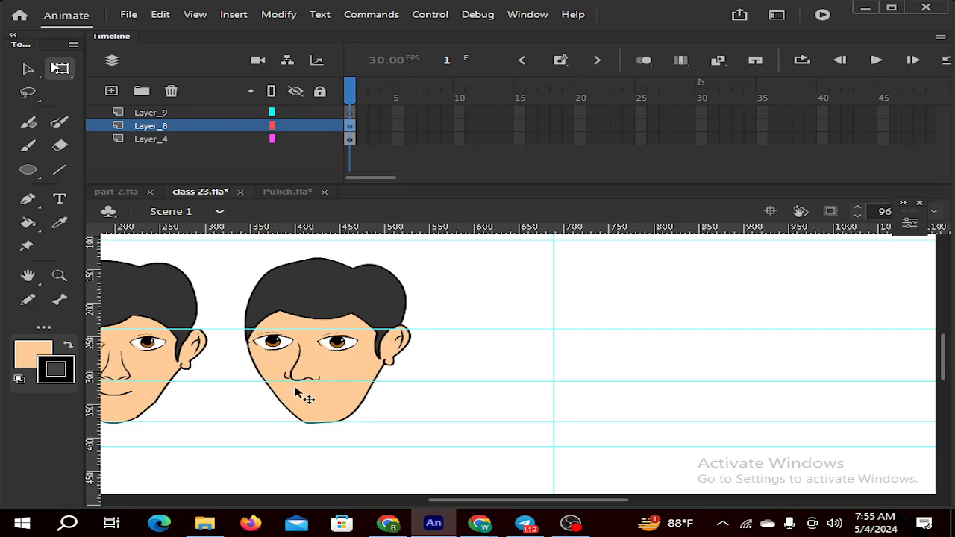
pyautogui.moveTo(301, 330); pyautogui.dragTo(308, 282)
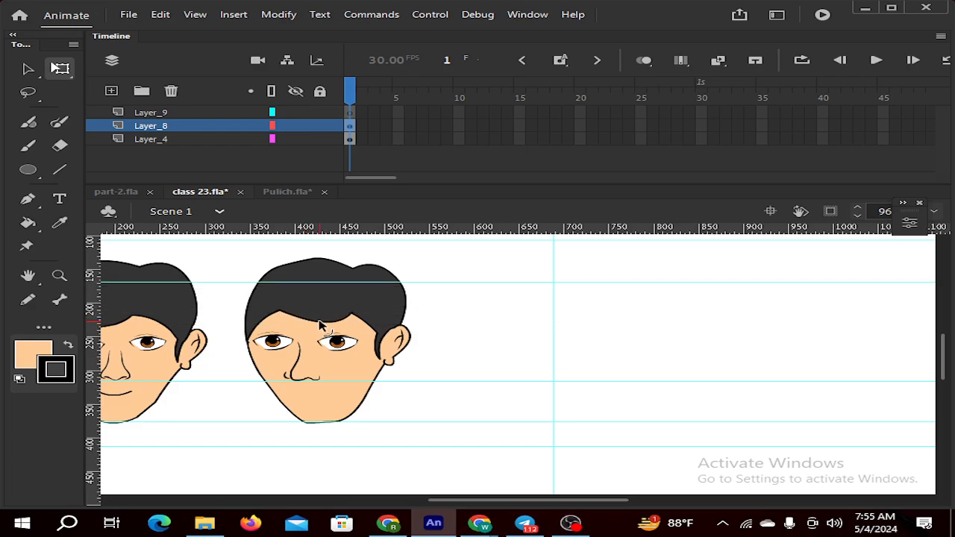
# Pull in the new head's right chin corner to straighten the right jaw and make the chin more pointed
pyautogui.scroll(-1, 317, 325)
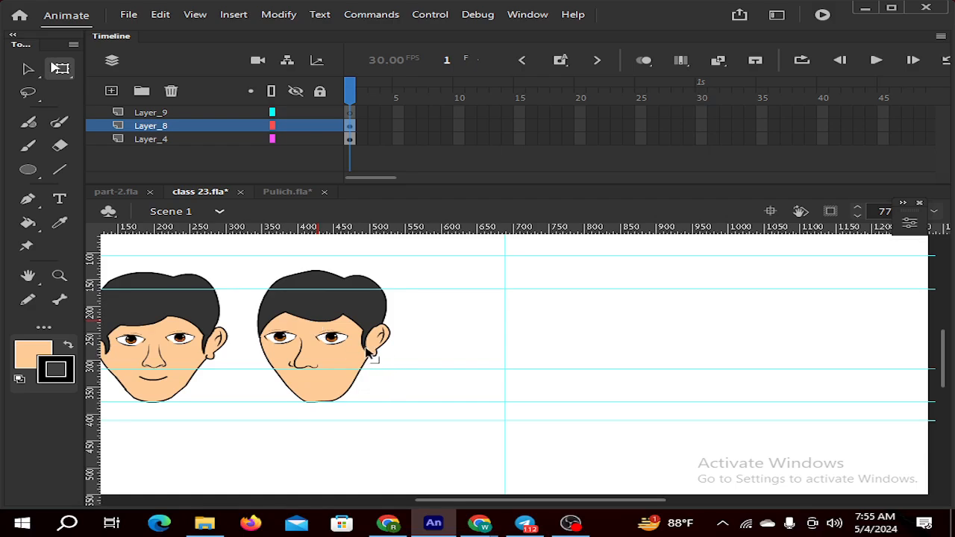
pyautogui.press('alt')
pyautogui.scroll(2, 368, 353)
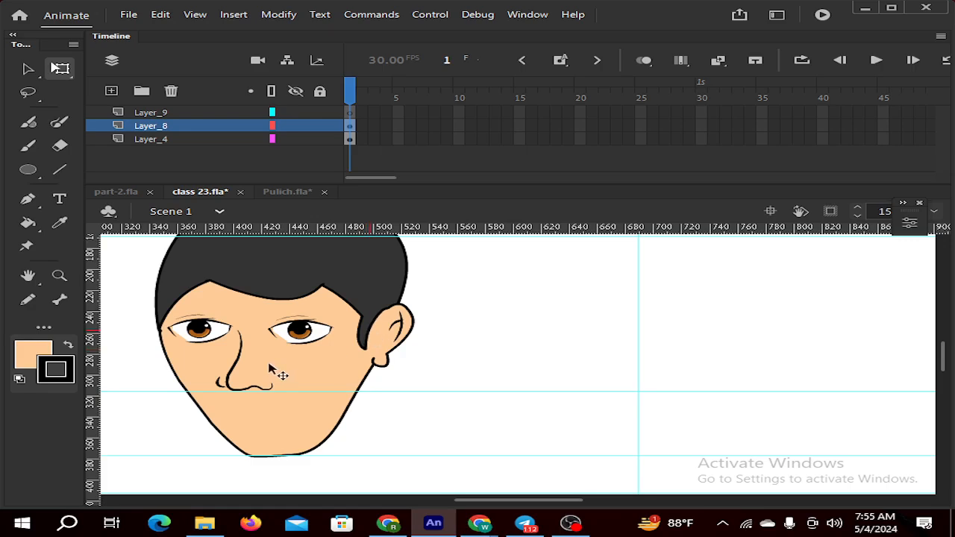
pyautogui.scroll(-1, 277, 376)
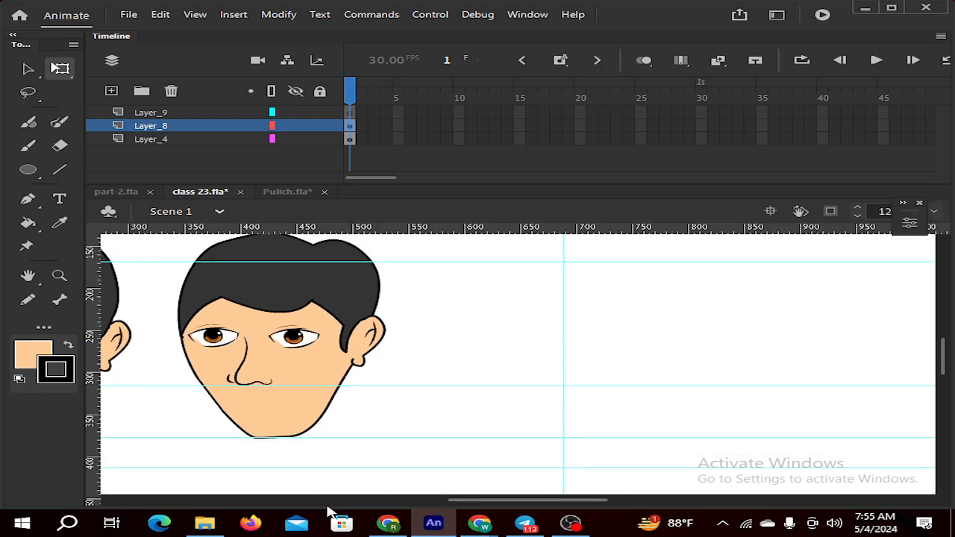
pyautogui.moveTo(458, 501); pyautogui.dragTo(426, 502)
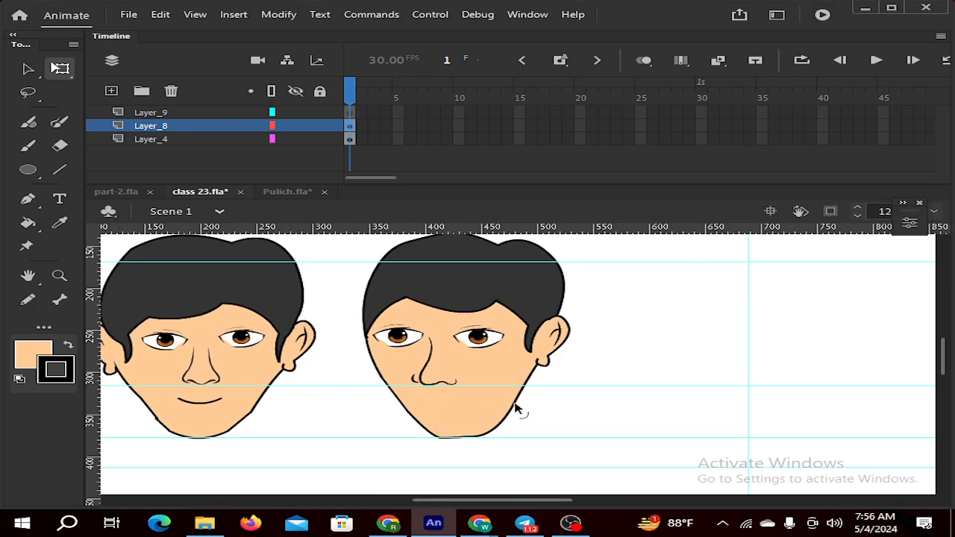
pyautogui.moveTo(487, 430); pyautogui.dragTo(485, 425)
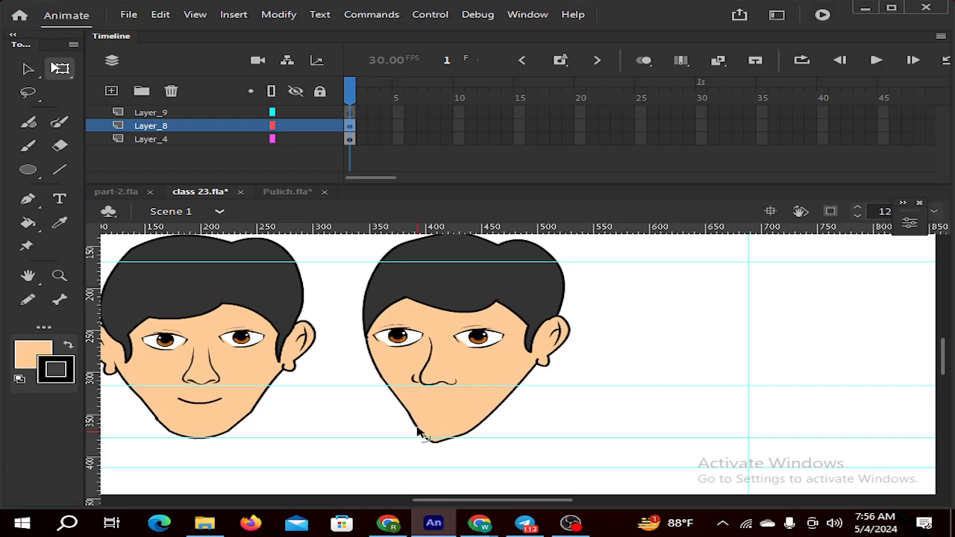
# Lower the horizontal chin guide slightly below the new head's chin
pyautogui.scroll(-2, 197, 456)
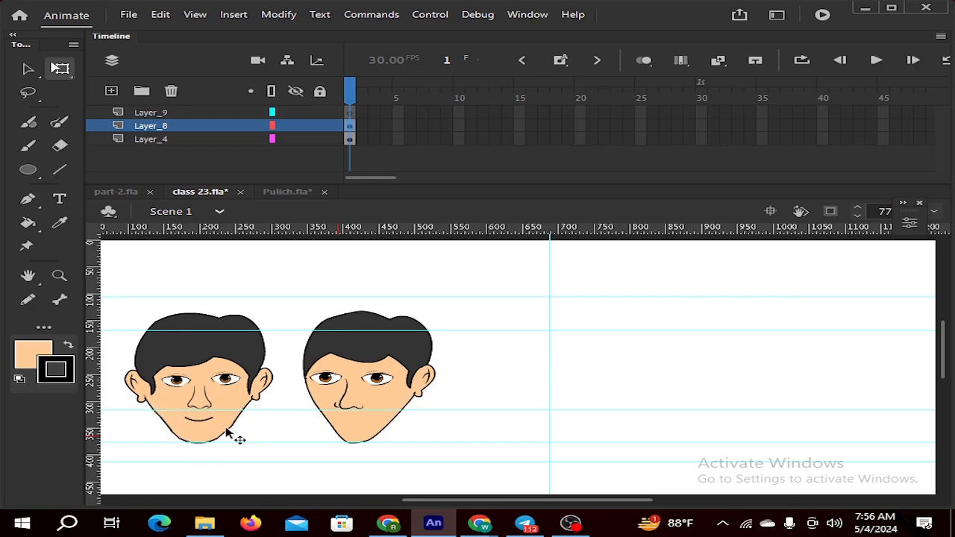
pyautogui.scroll(-3, 190, 439)
pyautogui.scroll(1, 179, 434)
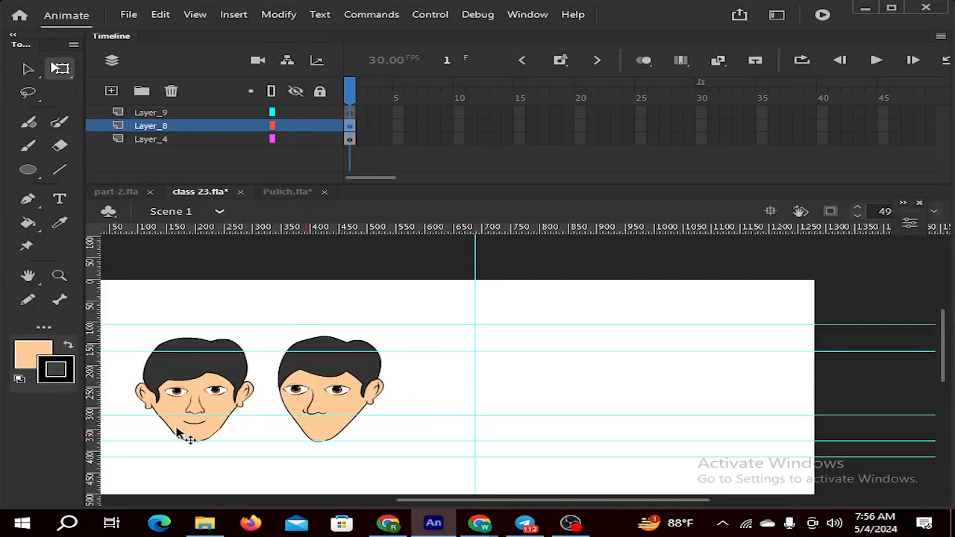
pyautogui.scroll(3, 179, 434)
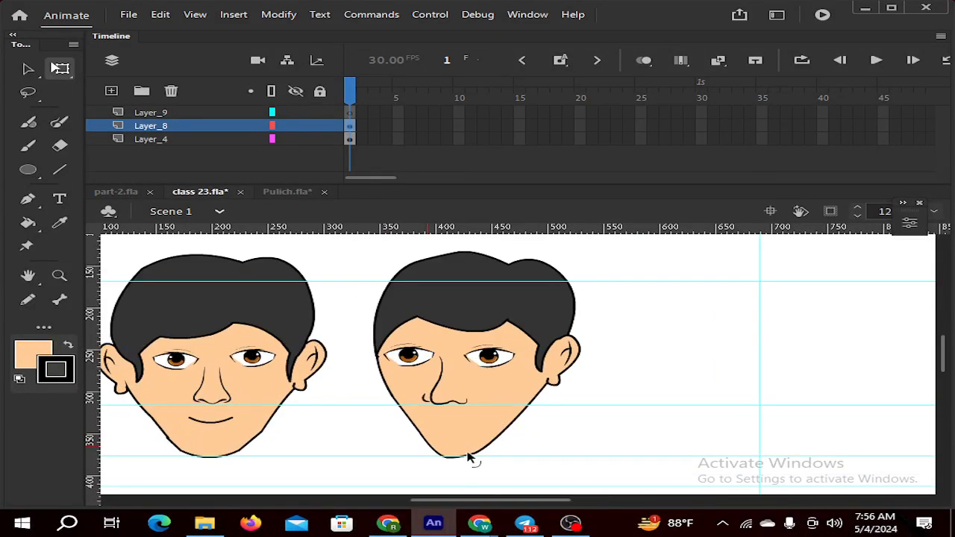
pyautogui.scroll(2, 464, 458)
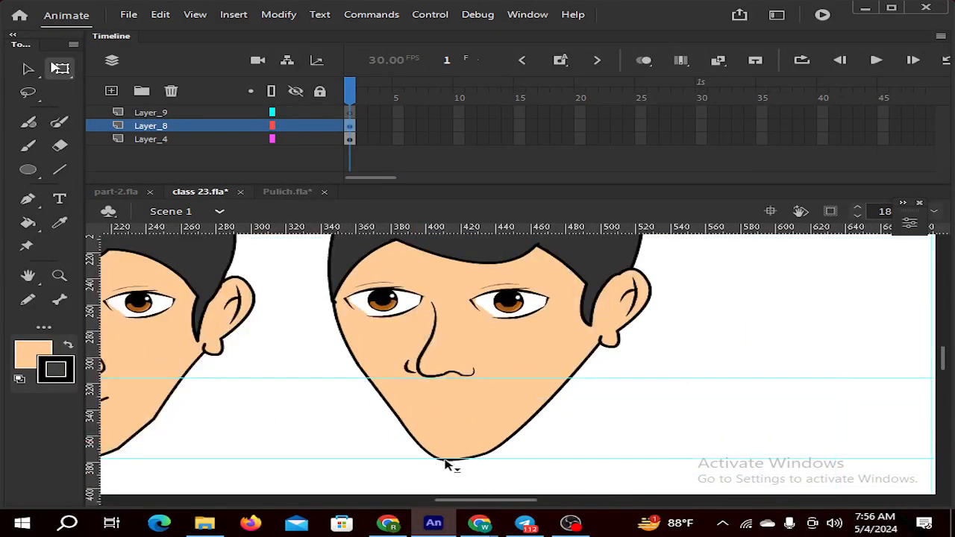
pyautogui.moveTo(445, 460); pyautogui.dragTo(447, 474)
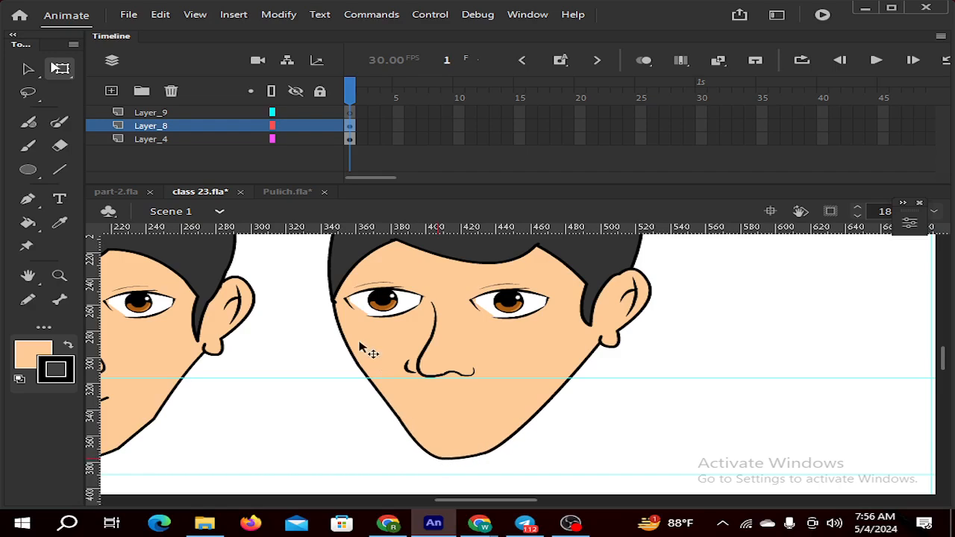
# Draw a short horizontal mouth line below the new head's nose with the Line tool and bend it into a slight smile
pyautogui.scroll(-1, 392, 371)
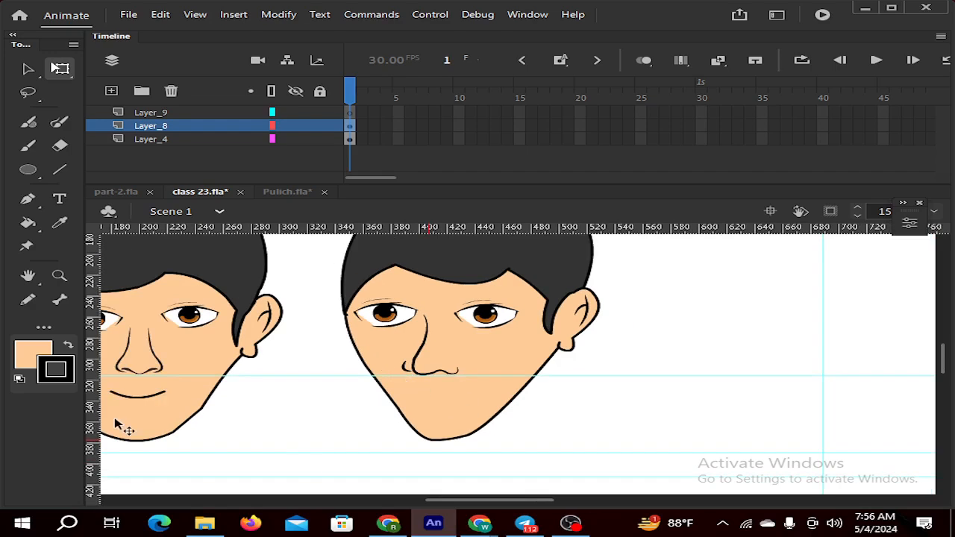
pyautogui.click(60, 169)
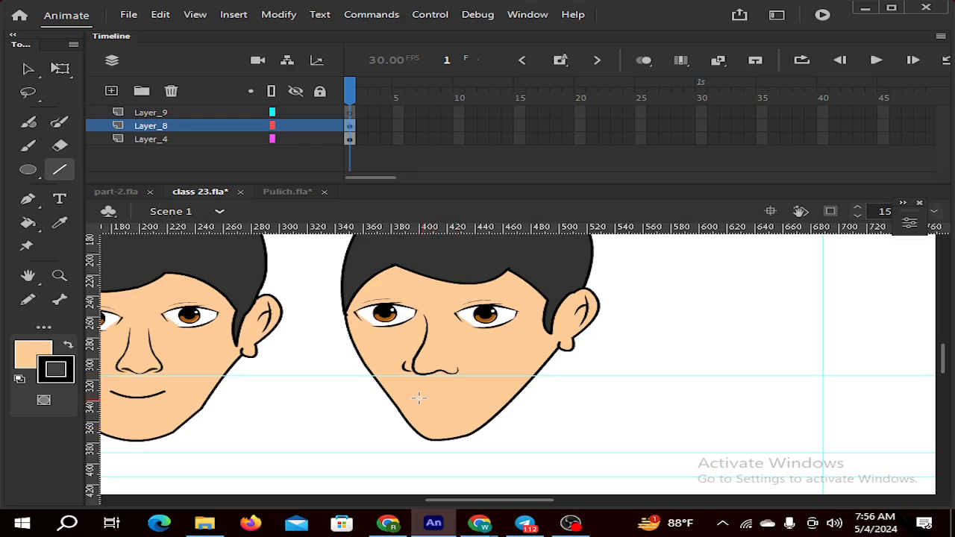
pyautogui.moveTo(413, 396); pyautogui.dragTo(459, 396)
pyautogui.press('v')
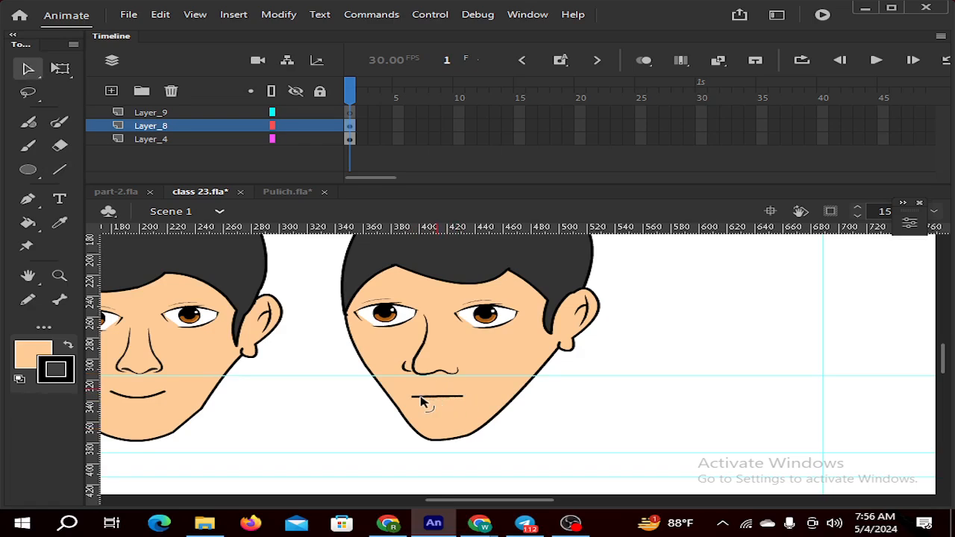
pyautogui.moveTo(423, 407)
pyautogui.mouseDown()
pyautogui.moveTo(420, 398)
pyautogui.moveTo(424, 405)
pyautogui.mouseUp()
pyautogui.scroll(2, 439, 403)
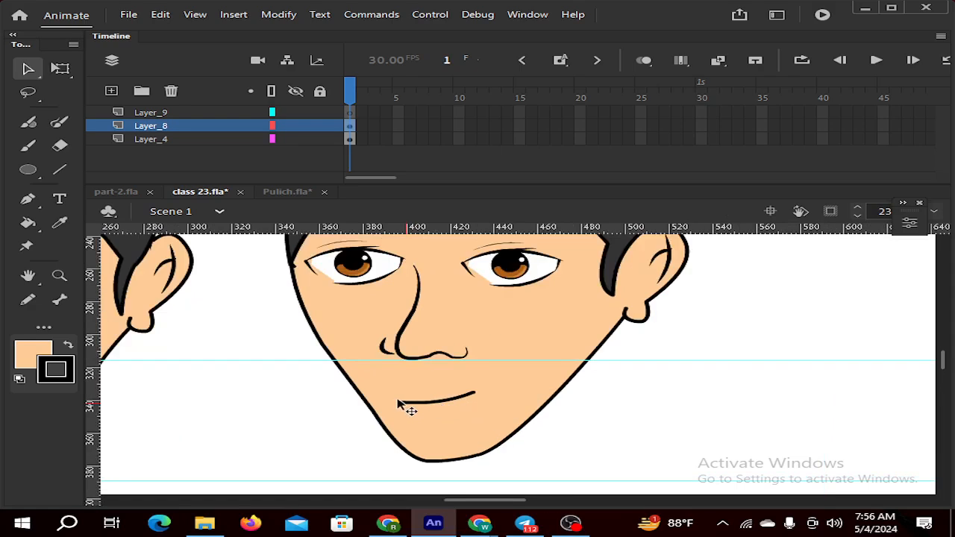
pyautogui.moveTo(399, 403); pyautogui.dragTo(467, 392)
pyautogui.scroll(-4, 467, 395)
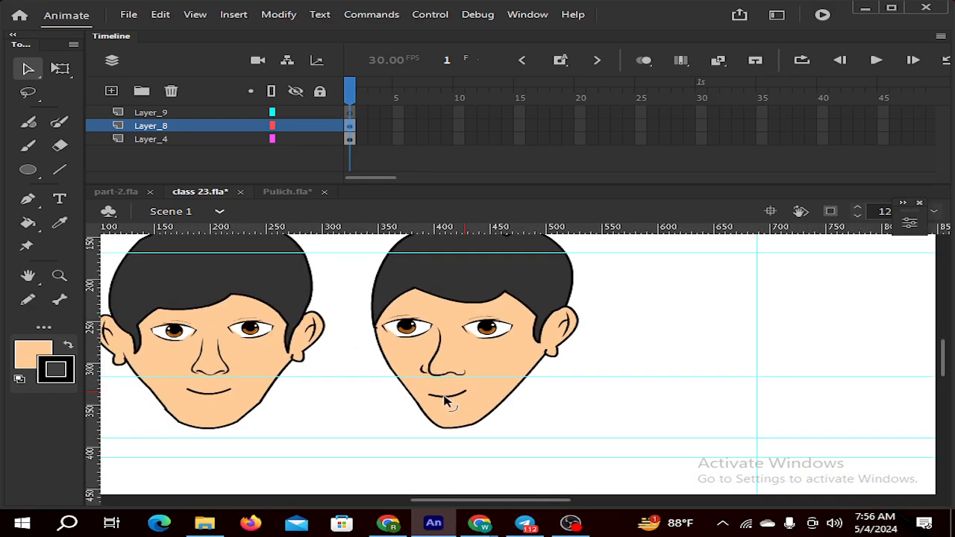
pyautogui.click(449, 397)
pyautogui.moveTo(450, 399); pyautogui.dragTo(449, 398)
# Examine the placement of the new head's nose, left eye and mouth beside the original head
pyautogui.click(437, 373)
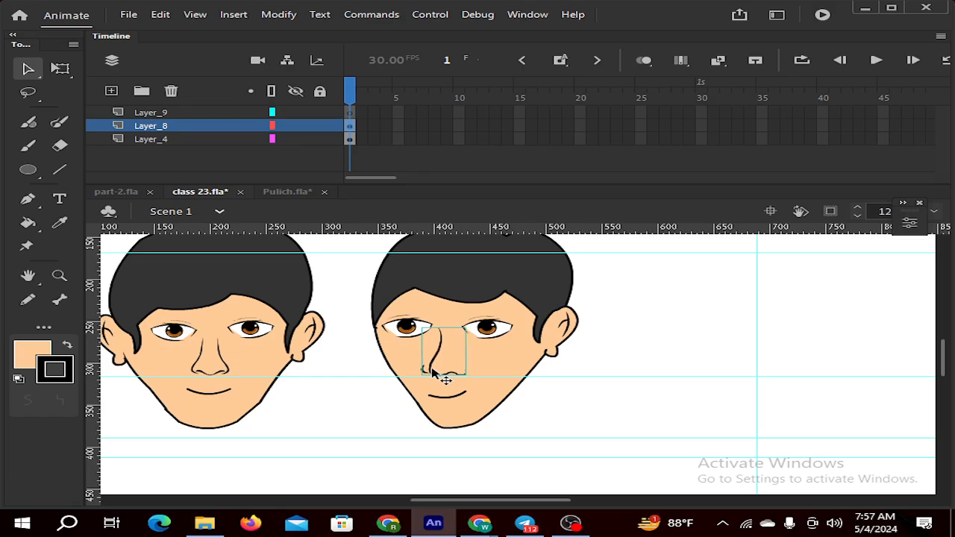
pyautogui.click(408, 334)
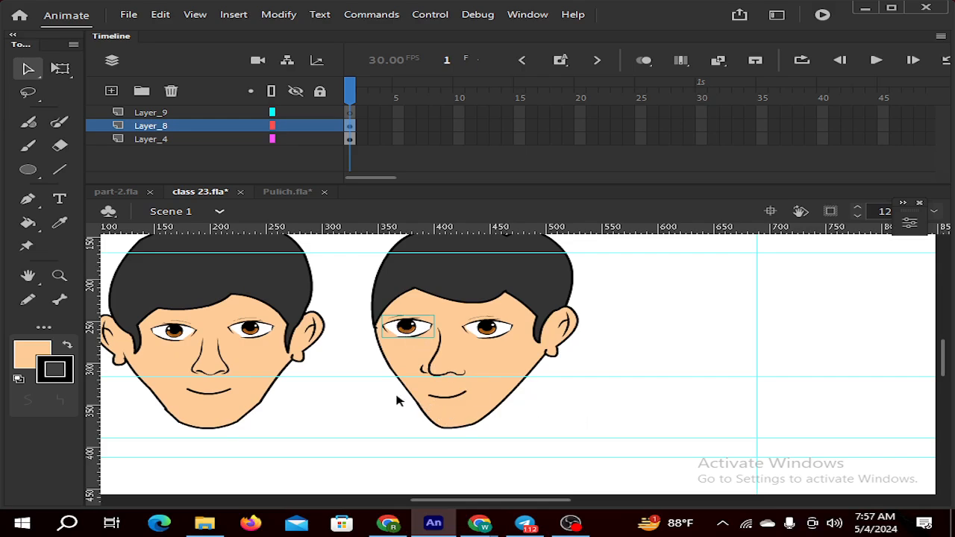
pyautogui.scroll(-3, 445, 411)
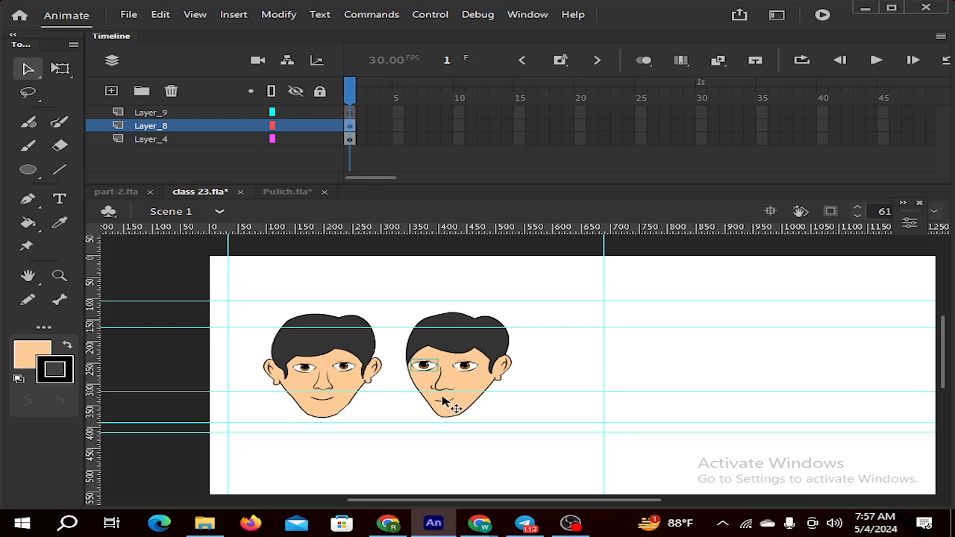
pyautogui.scroll(2, 442, 409)
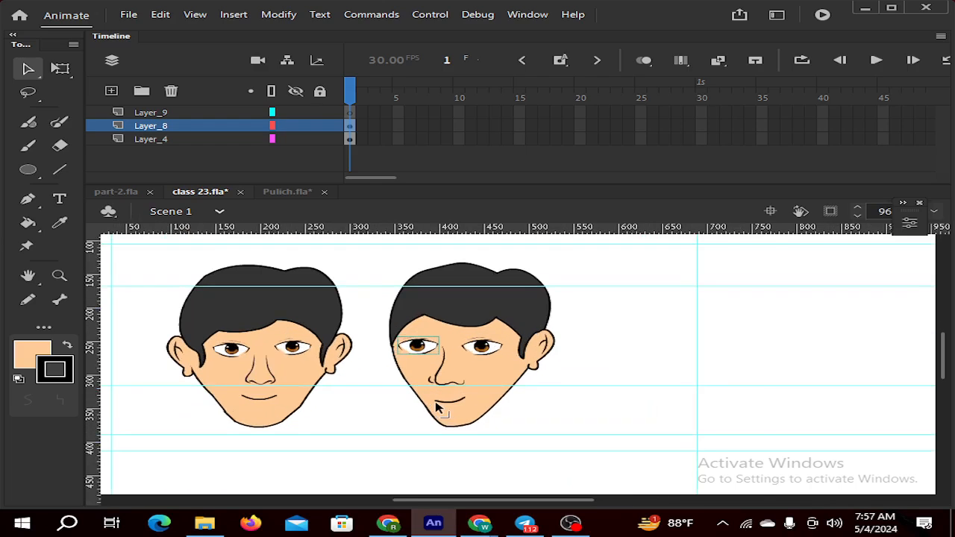
pyautogui.scroll(-2, 387, 382)
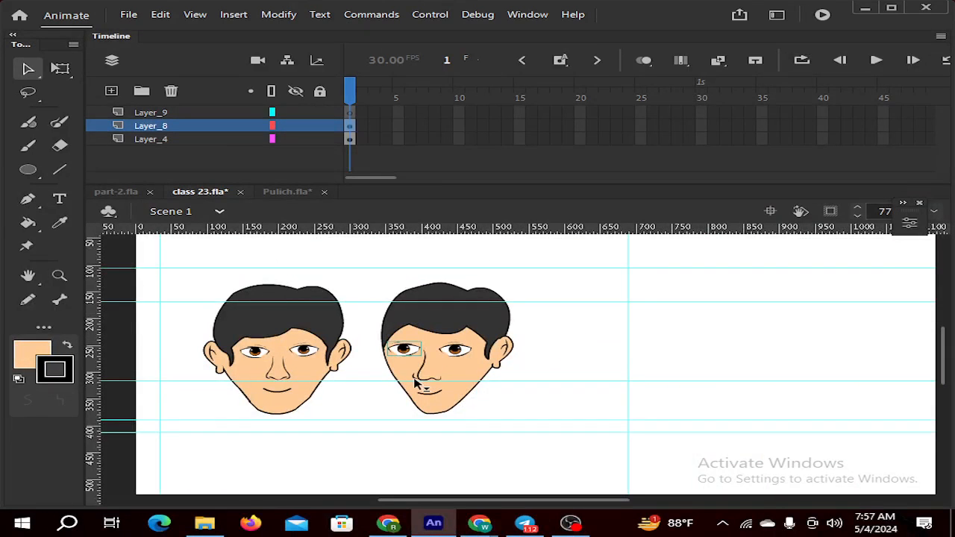
pyautogui.scroll(2, 407, 384)
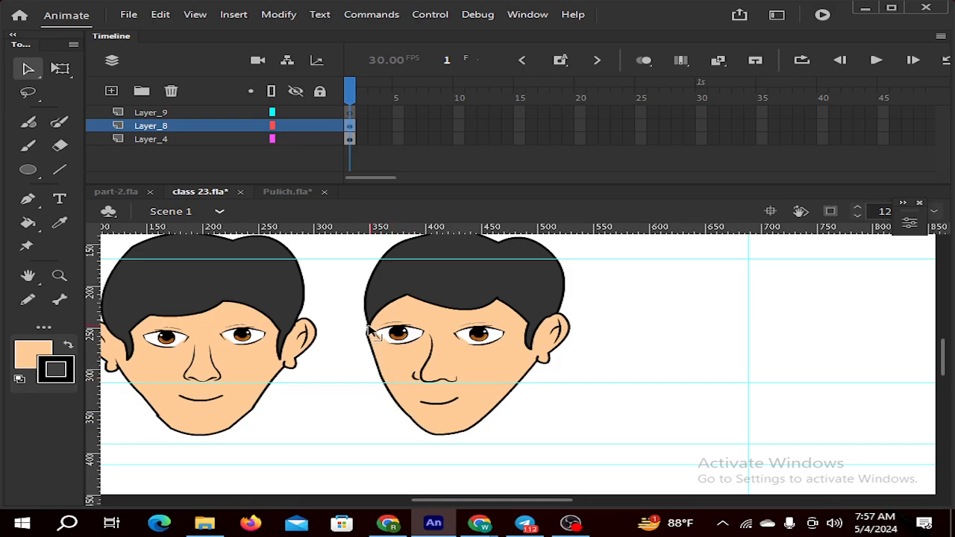
# Pull out and delete the stray line stub at the new head's left temple, beside the eye
pyautogui.scroll(1, 368, 337)
pyautogui.scroll(1, 368, 340)
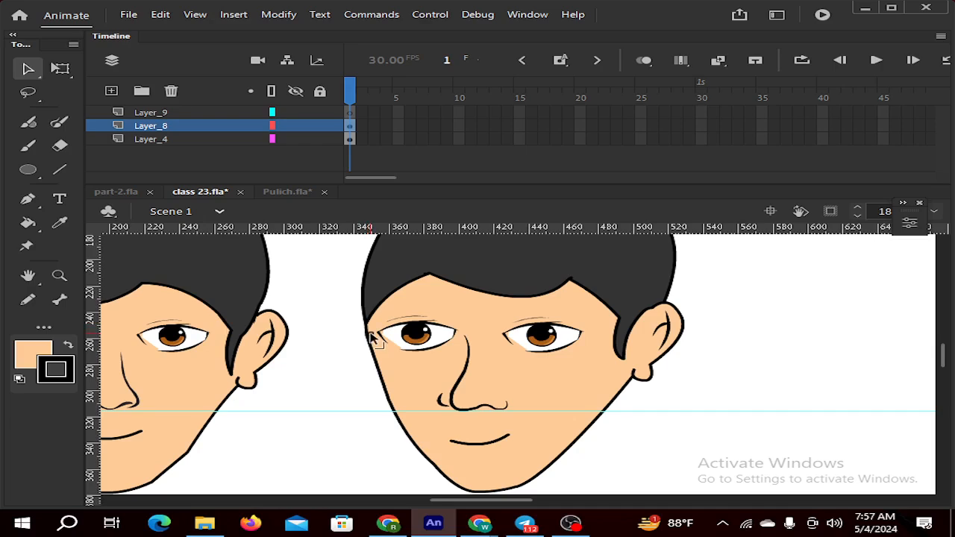
pyautogui.click(361, 341)
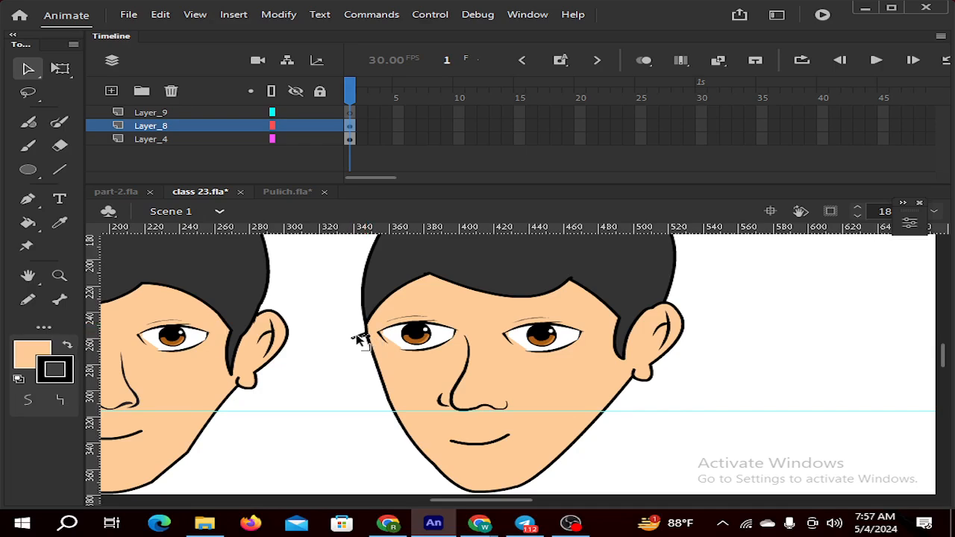
pyautogui.click(359, 341)
pyautogui.click(360, 341)
pyautogui.click(359, 342)
pyautogui.click(361, 343)
pyautogui.click(361, 343)
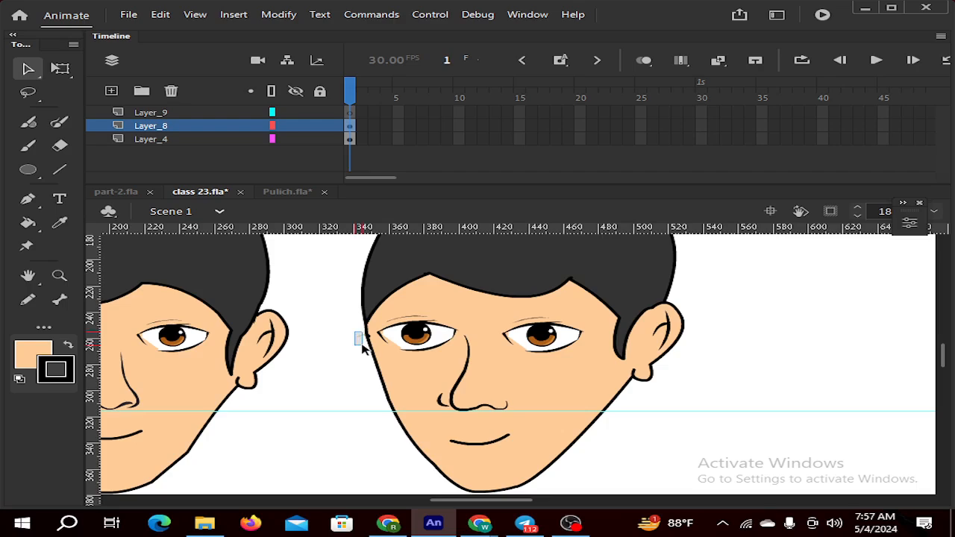
pyautogui.click(361, 343)
pyautogui.click(364, 337)
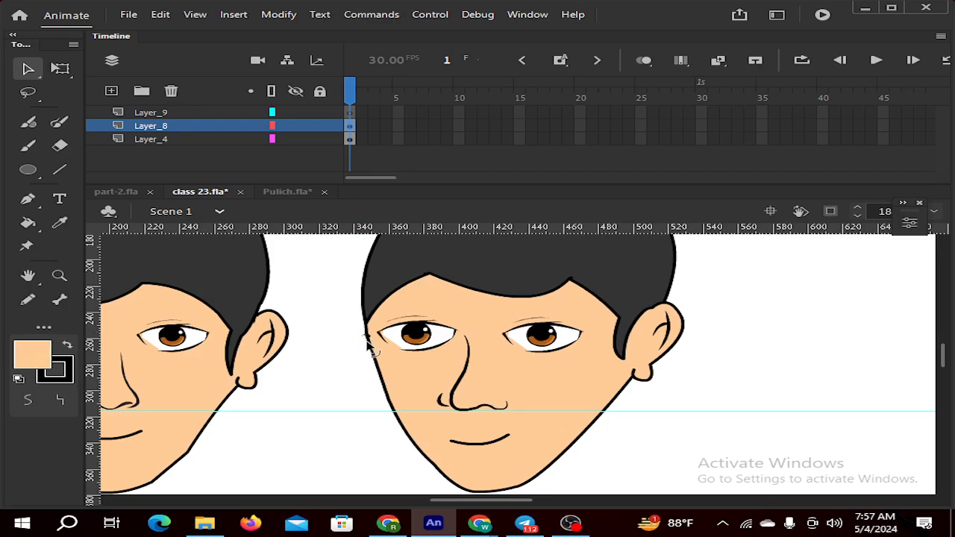
pyautogui.click(365, 340)
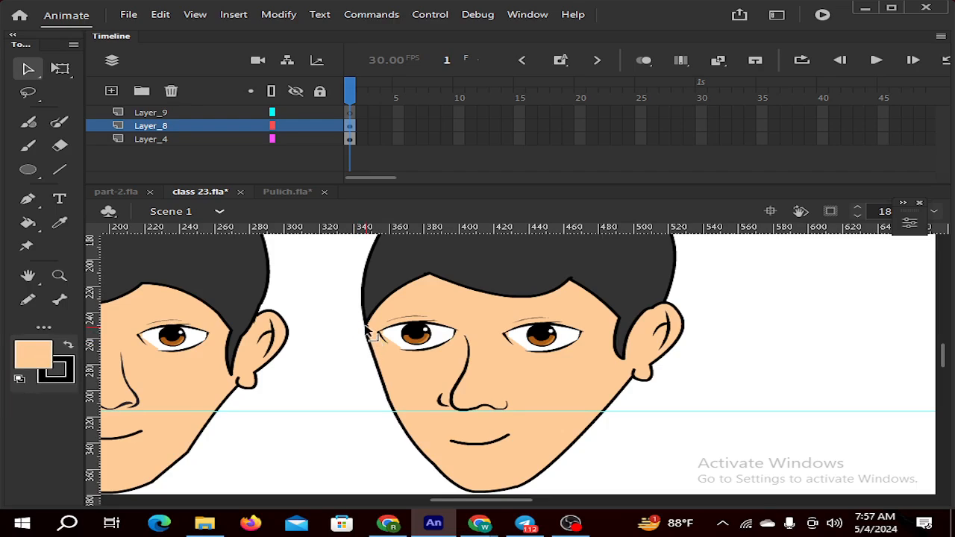
pyautogui.click(336, 338)
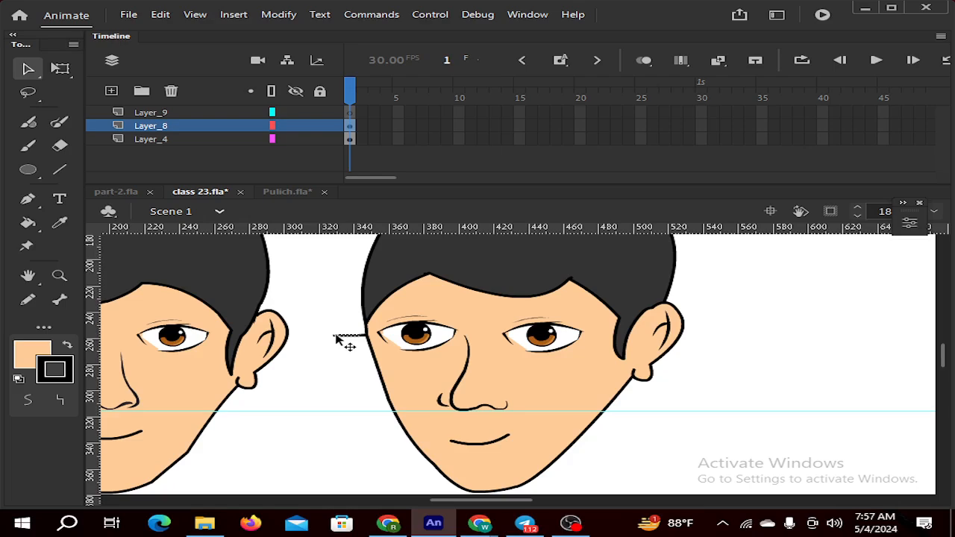
pyautogui.press('Delete')
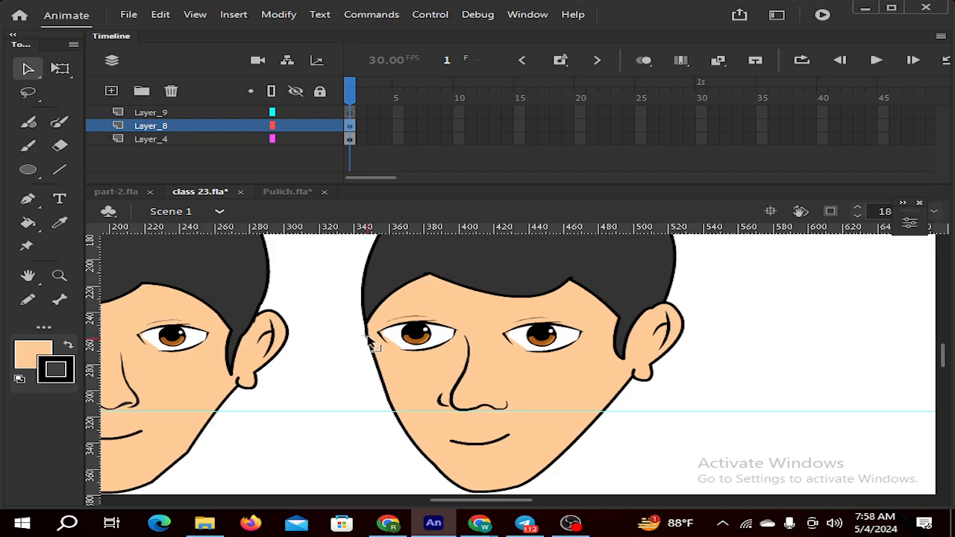
# Reshape the new head's left temple and cheek outline into a clean curve running down from the hair
pyautogui.click(369, 335)
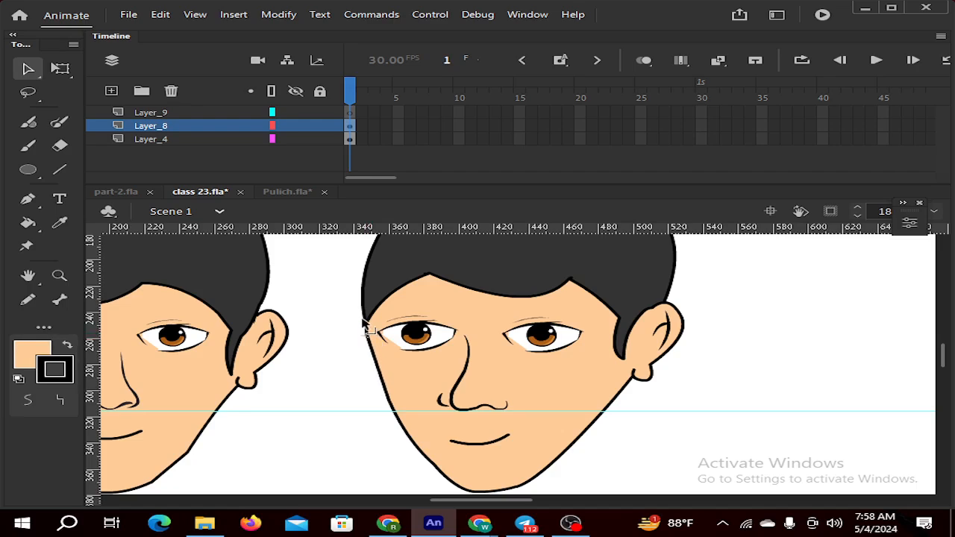
pyautogui.moveTo(366, 337); pyautogui.dragTo(366, 326)
pyautogui.click(366, 334)
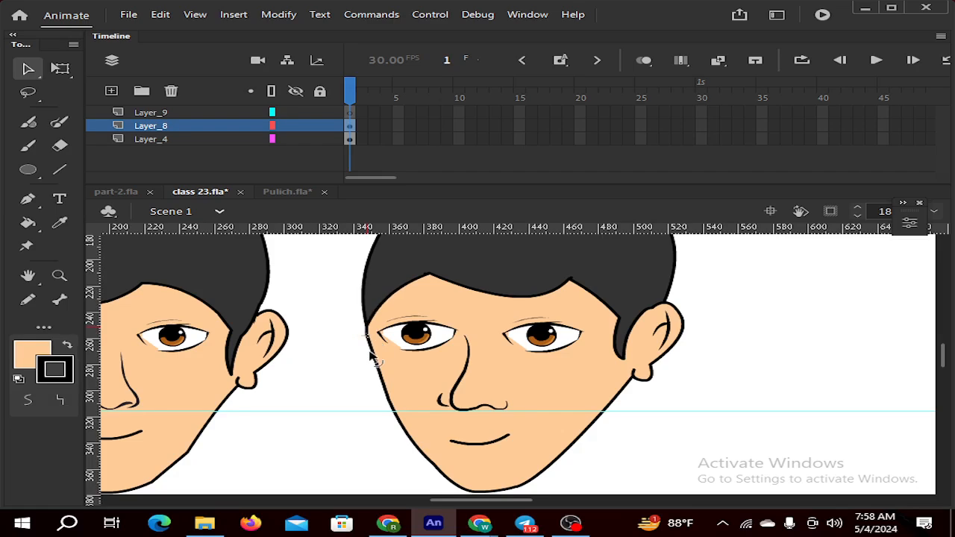
pyautogui.click(360, 347)
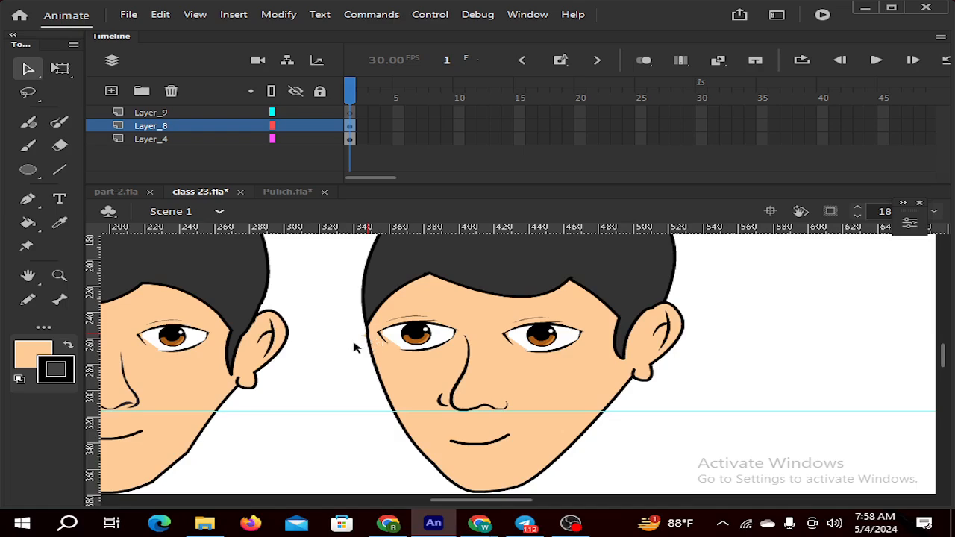
pyautogui.click(367, 352)
pyautogui.click(369, 346)
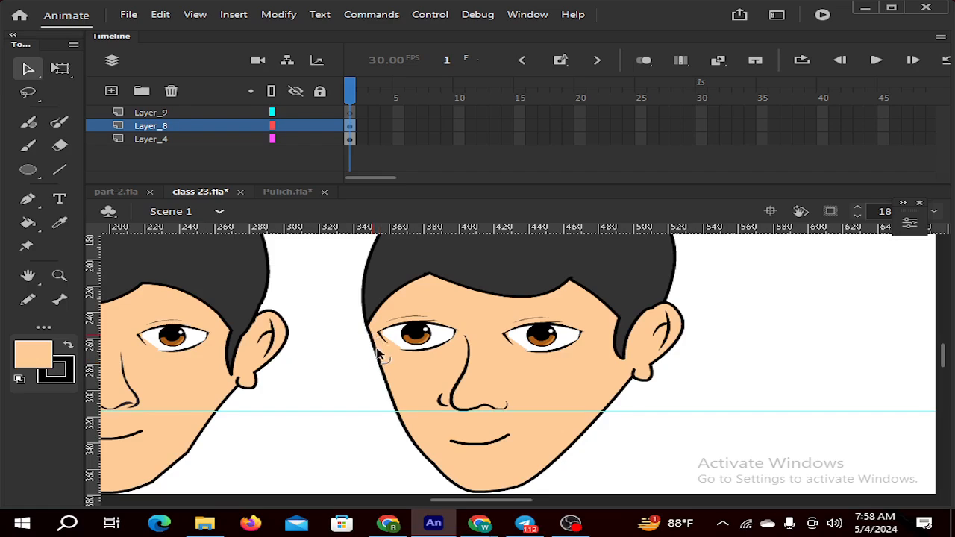
pyautogui.scroll(2, 380, 356)
pyautogui.scroll(-2, 380, 356)
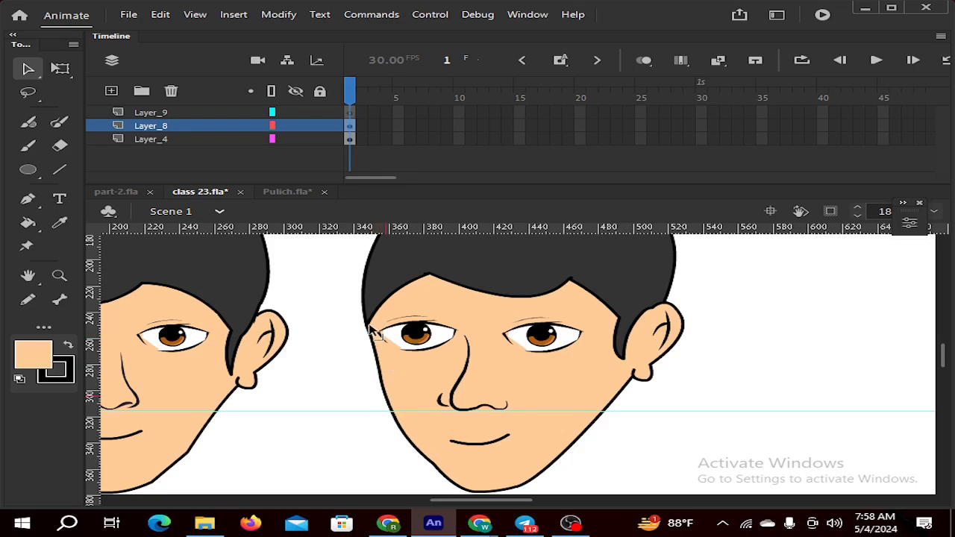
# Nudge the left edge of the new head's hair slightly outward and save the file
pyautogui.scroll(-2, 405, 331)
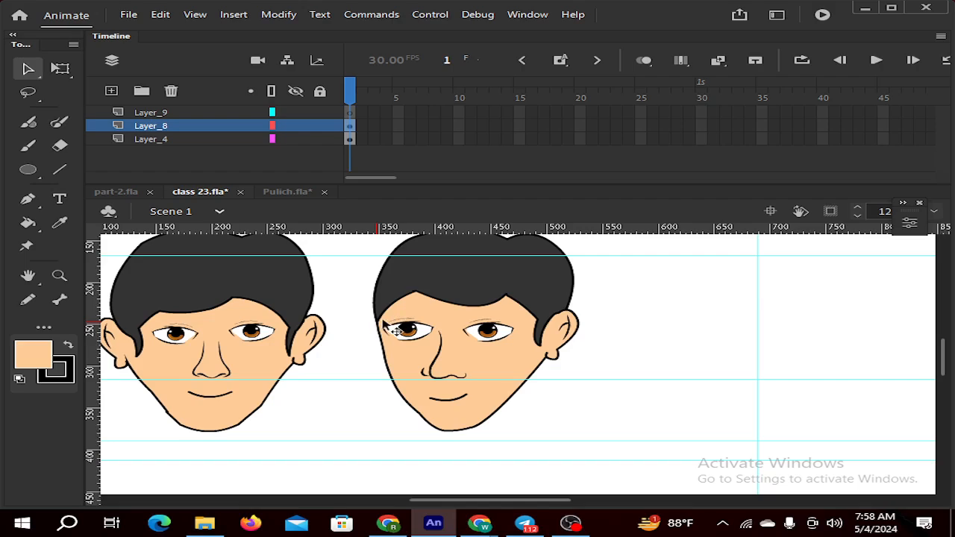
pyautogui.moveTo(377, 302); pyautogui.dragTo(374, 302)
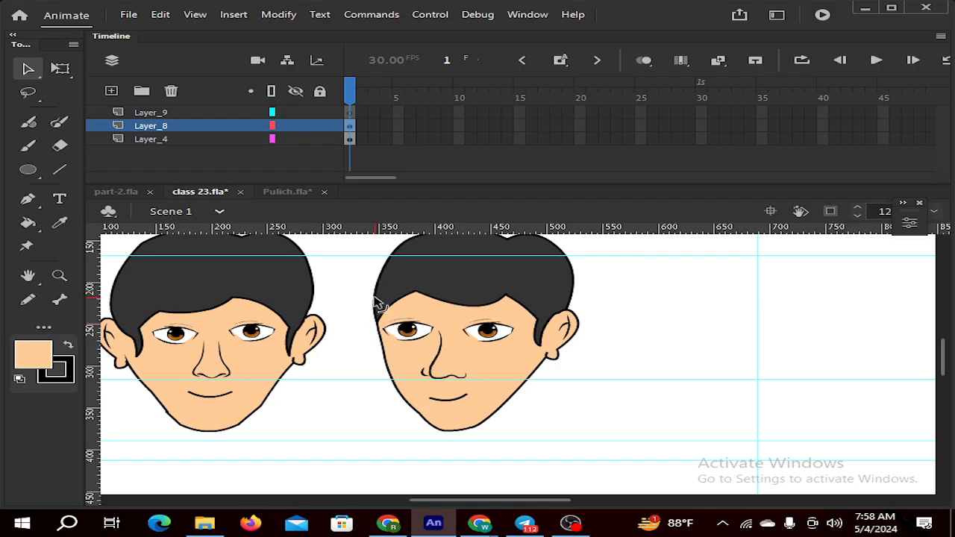
pyautogui.hotkey('ctrl', 's')
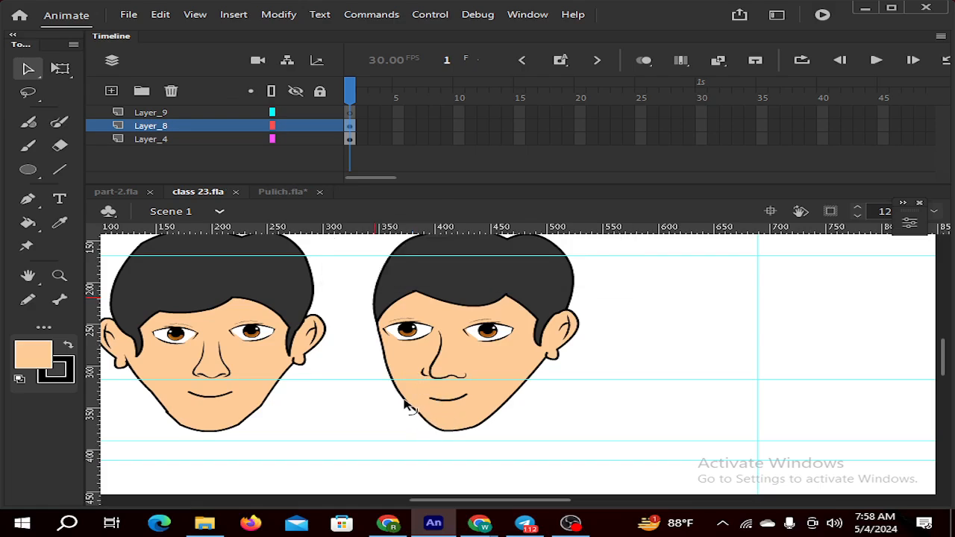
# Smooth the new head's left jaw toward the chin and move the nose guide down onto the guide below the chin
pyautogui.moveTo(422, 416); pyautogui.dragTo(411, 409)
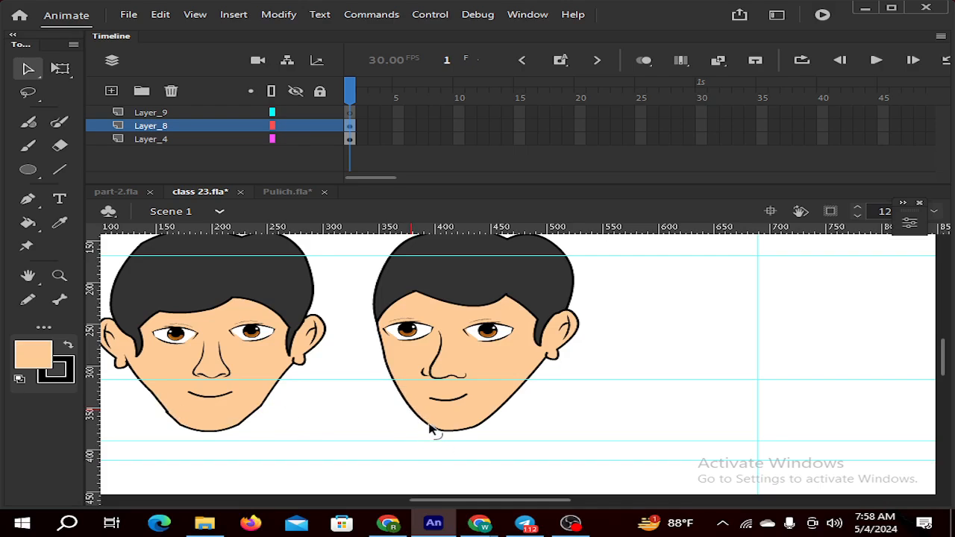
pyautogui.moveTo(430, 429); pyautogui.dragTo(431, 427)
pyautogui.moveTo(308, 380); pyautogui.dragTo(329, 440)
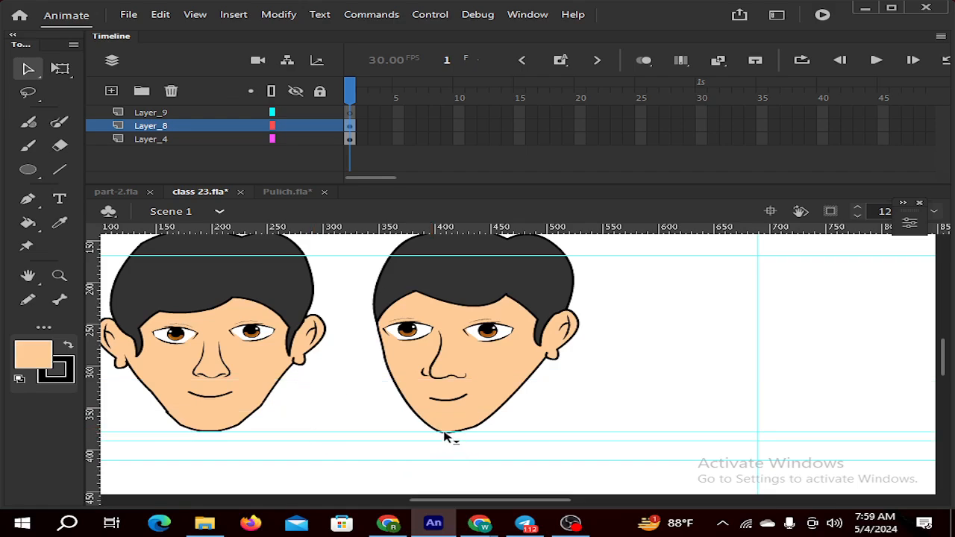
pyautogui.moveTo(444, 433); pyautogui.dragTo(444, 440)
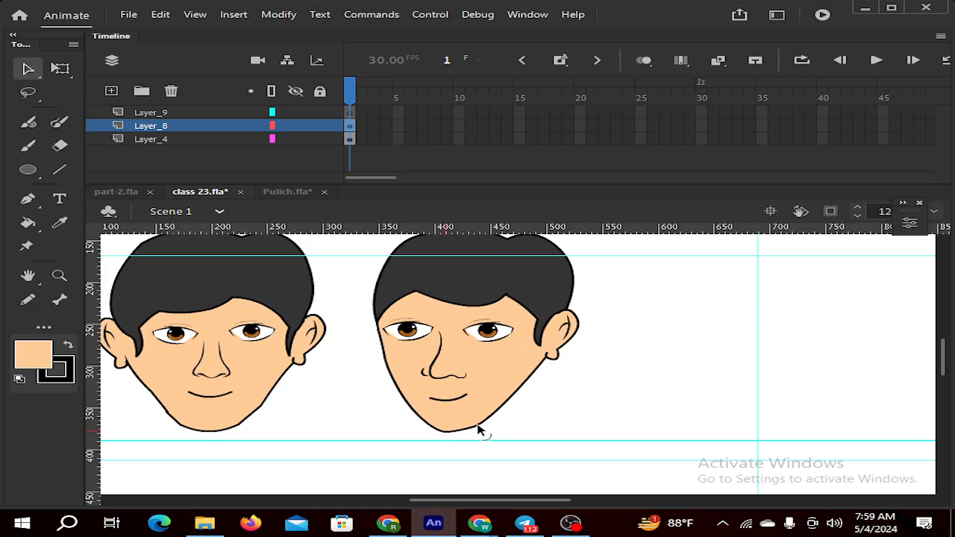
# Adjust the curve of the new head's right jaw and the bottom of its chin
pyautogui.moveTo(517, 387); pyautogui.dragTo(514, 405)
pyautogui.moveTo(449, 435); pyautogui.dragTo(446, 436)
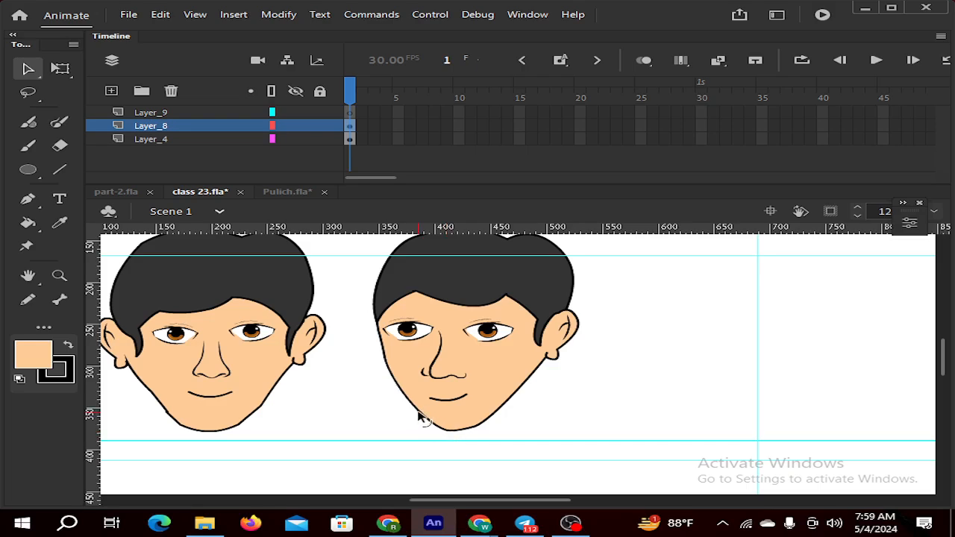
# Move the upper horizontal guide up onto the top edge of the heads' hair and save the file
pyautogui.scroll(-2, 468, 423)
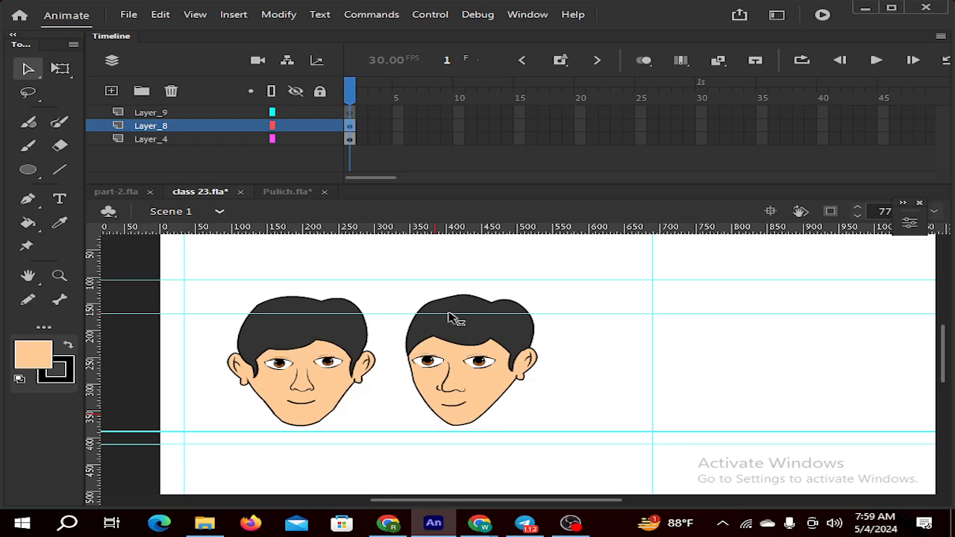
pyautogui.moveTo(452, 314); pyautogui.dragTo(451, 296)
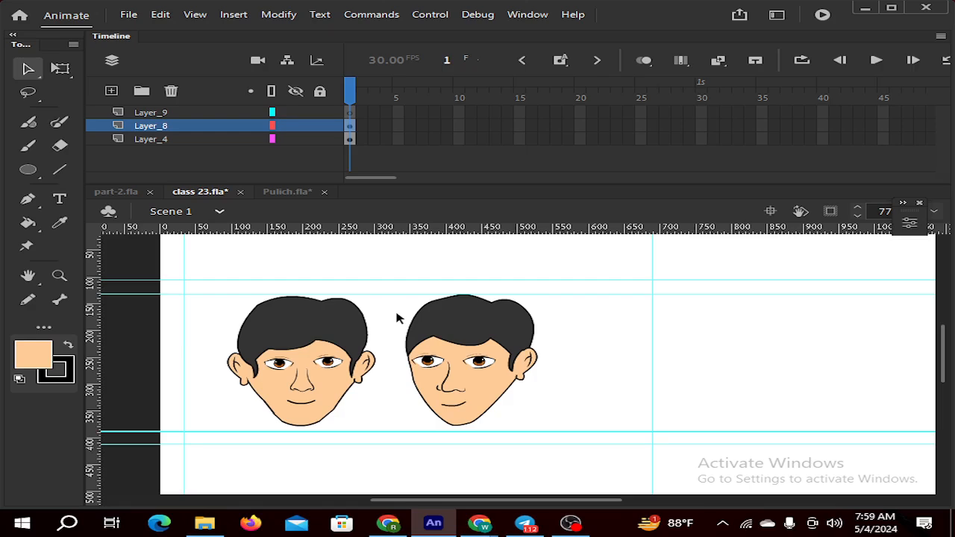
pyautogui.scroll(-2, 396, 320)
pyautogui.scroll(-1, 366, 418)
pyautogui.scroll(1, 359, 419)
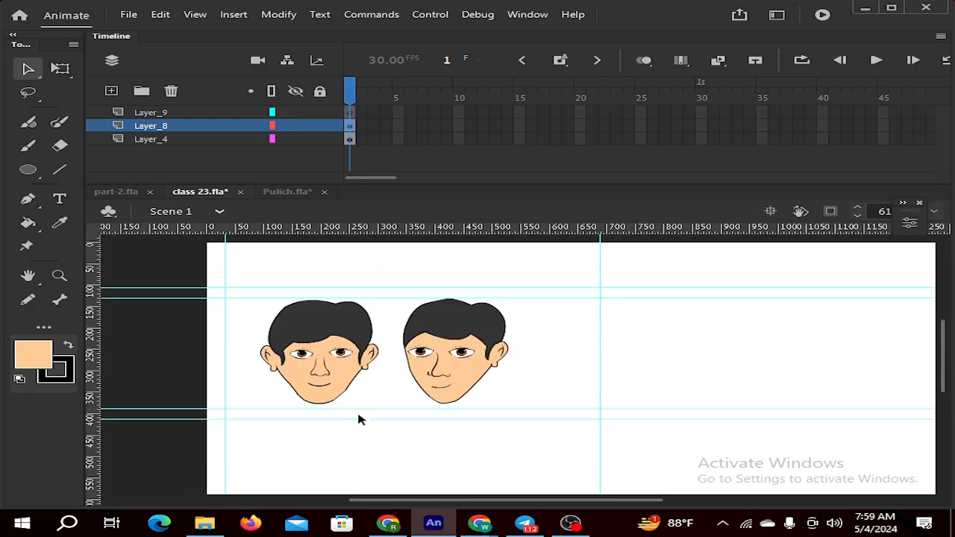
pyautogui.hotkey('ctrl', 's')
# Adjust the new head's mouth line by moving its left end slightly outward toward the cheek
pyautogui.scroll(2, 414, 402)
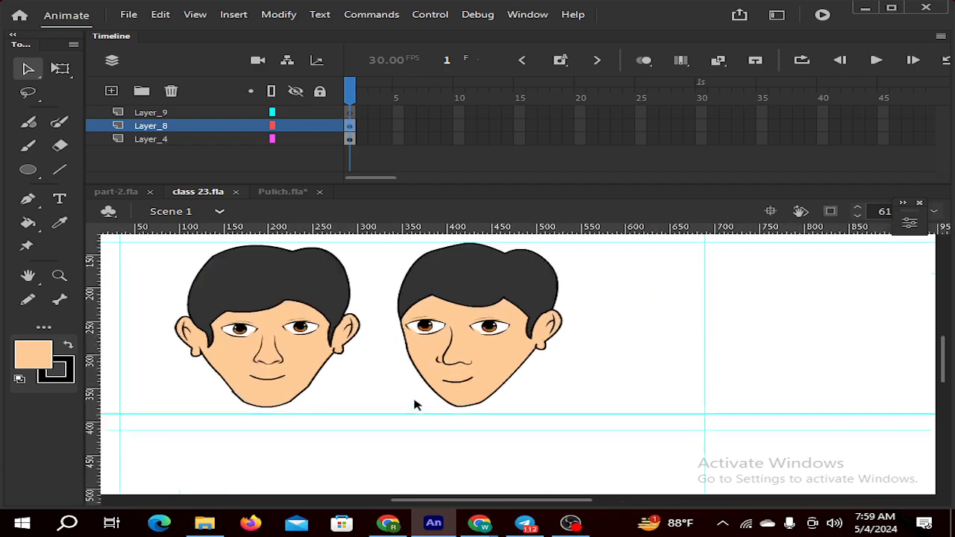
pyautogui.click(461, 380)
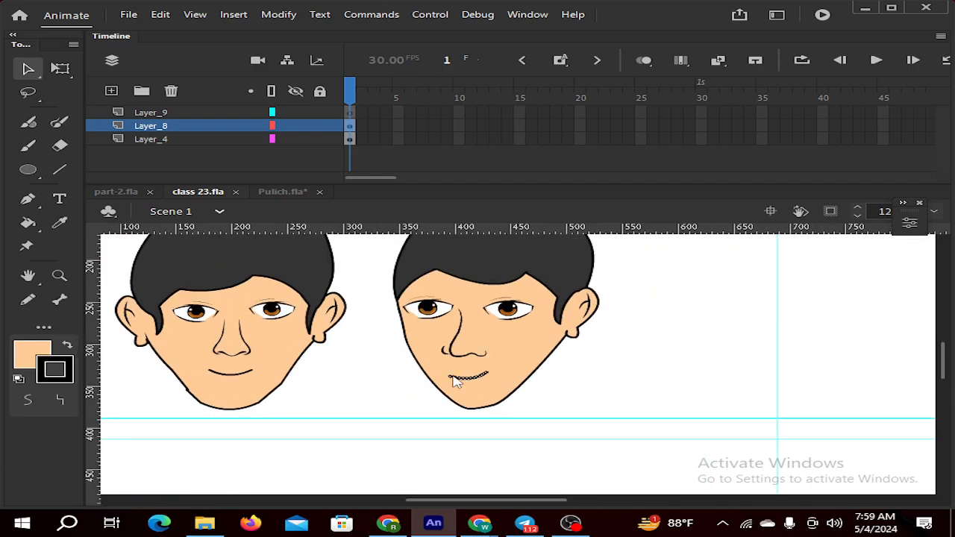
pyautogui.click(512, 400)
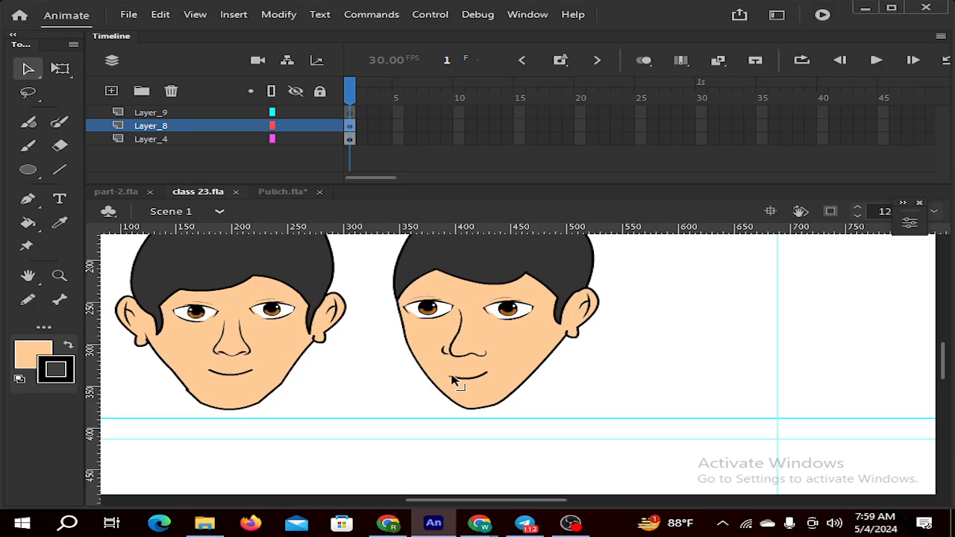
pyautogui.moveTo(452, 380)
pyautogui.mouseDown()
pyautogui.moveTo(446, 374)
pyautogui.moveTo(486, 378)
pyautogui.moveTo(461, 383)
pyautogui.mouseUp()
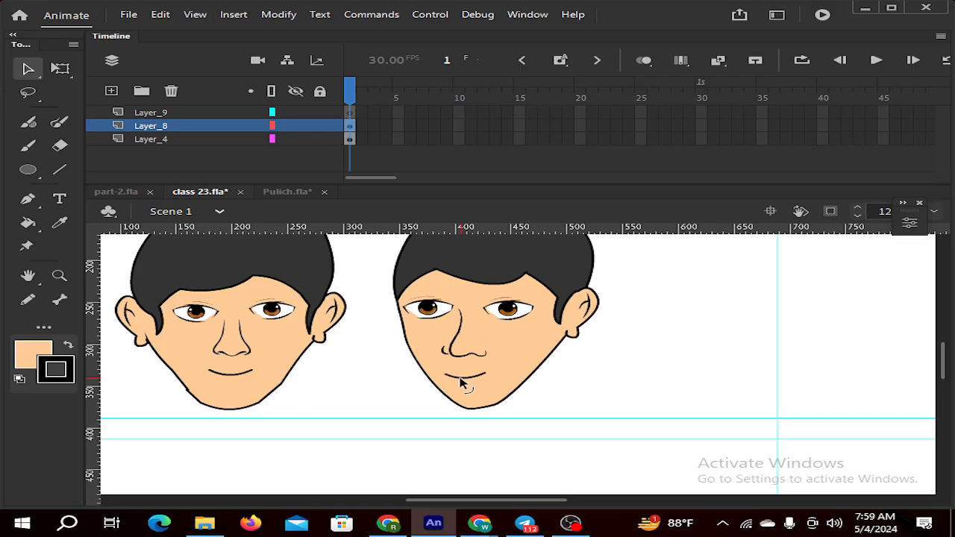
pyautogui.scroll(-2, 461, 384)
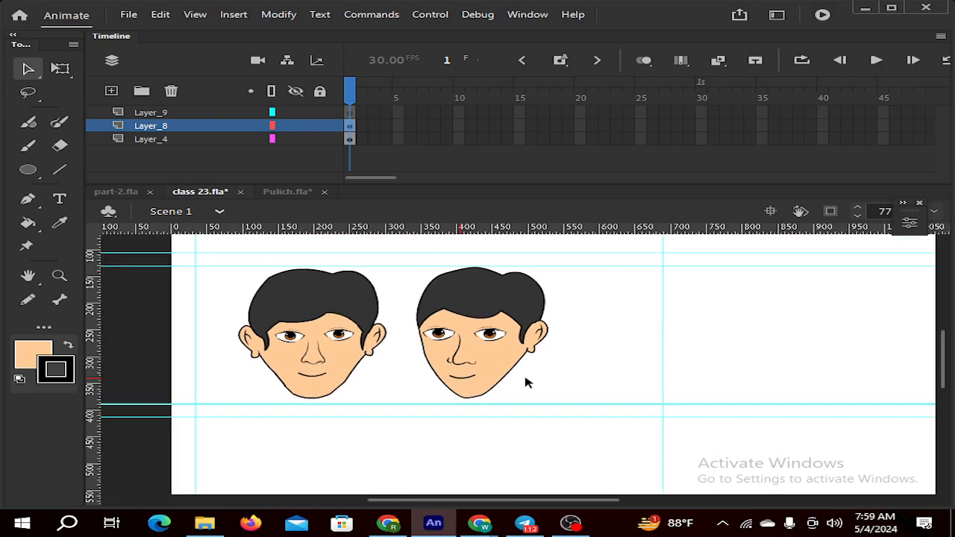
# Curve the new head's jaw outward just below the earlobe and blend it into the lower jaw line
pyautogui.scroll(2, 524, 367)
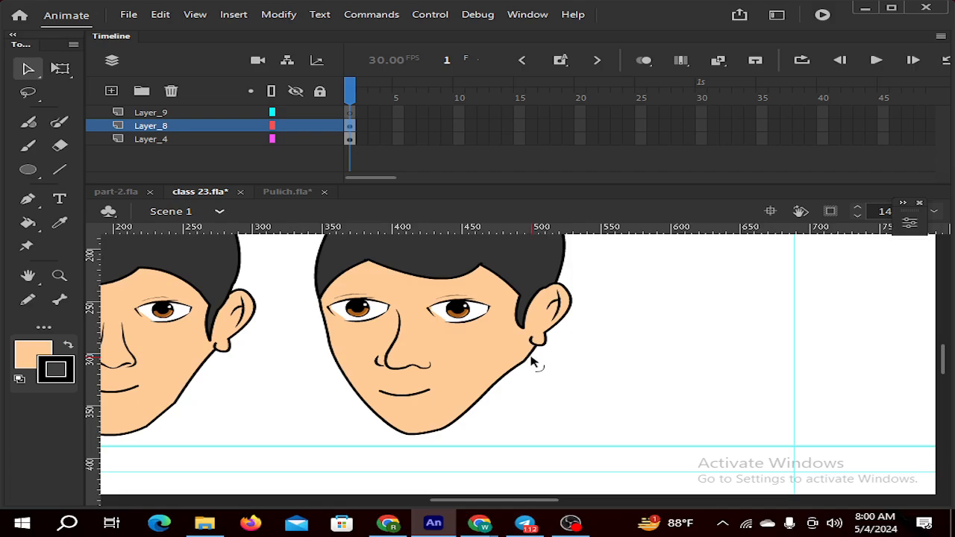
pyautogui.click(548, 332)
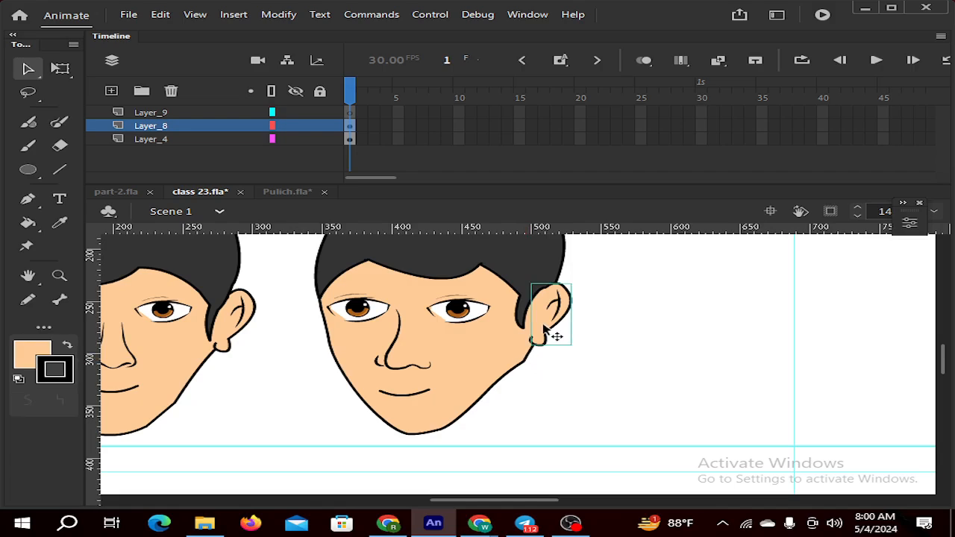
pyautogui.click(603, 341)
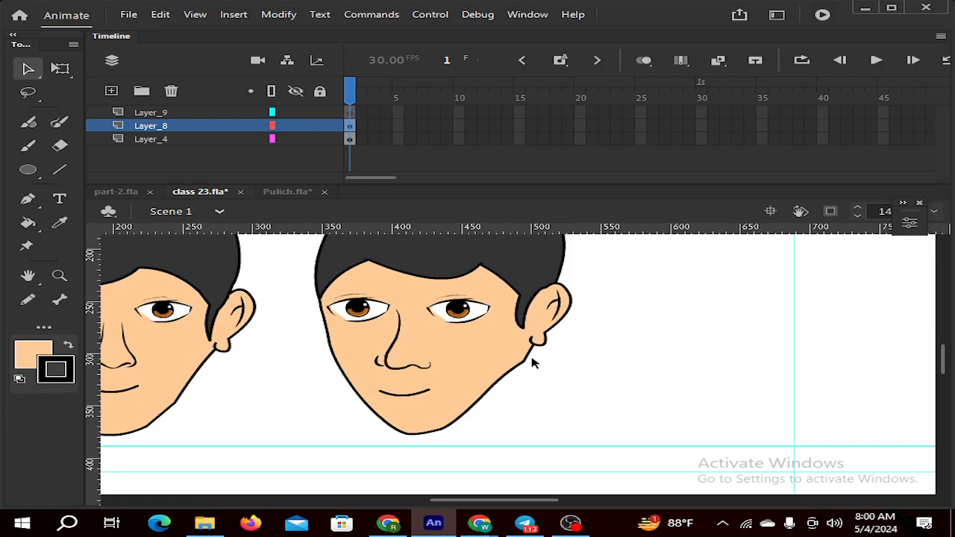
pyautogui.scroll(5, 528, 360)
pyautogui.scroll(3, 528, 360)
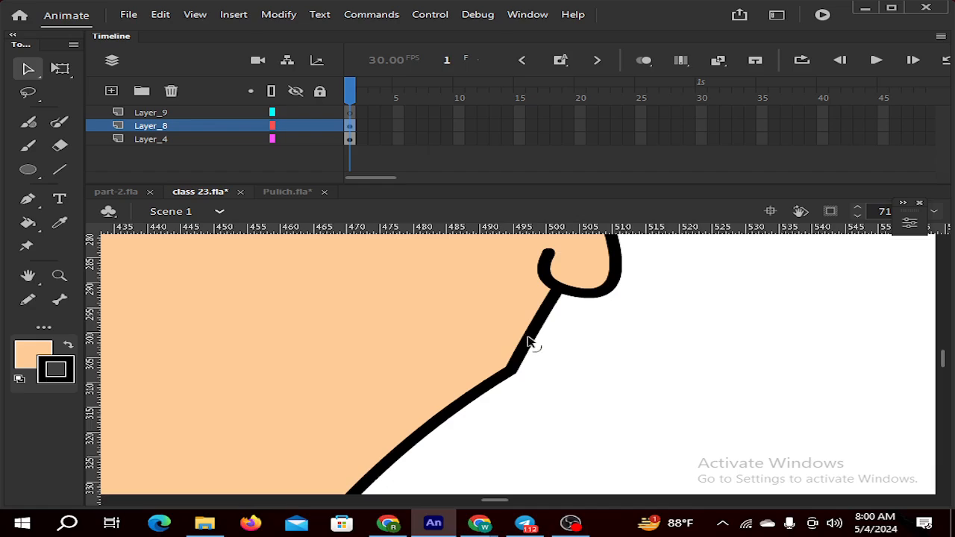
pyautogui.moveTo(524, 342); pyautogui.dragTo(554, 330)
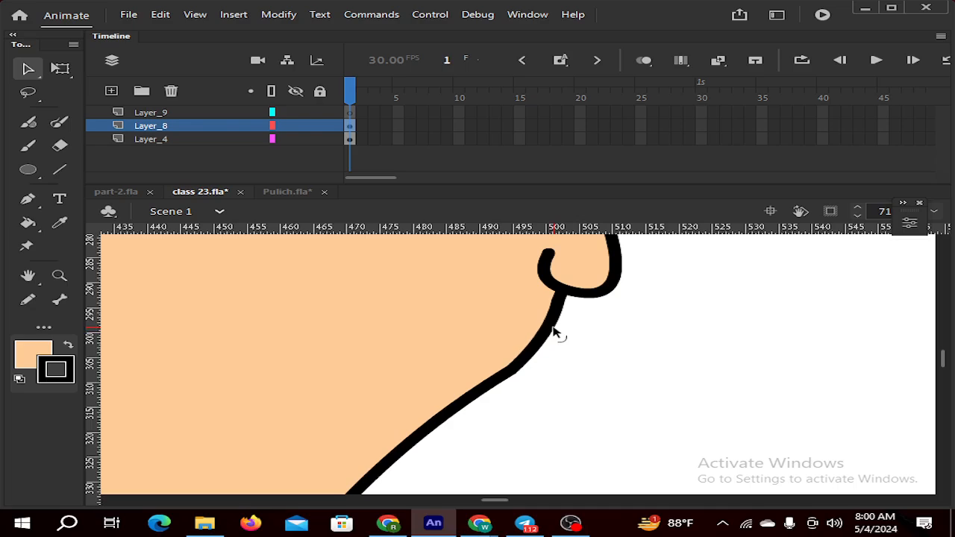
pyautogui.scroll(-2, 555, 331)
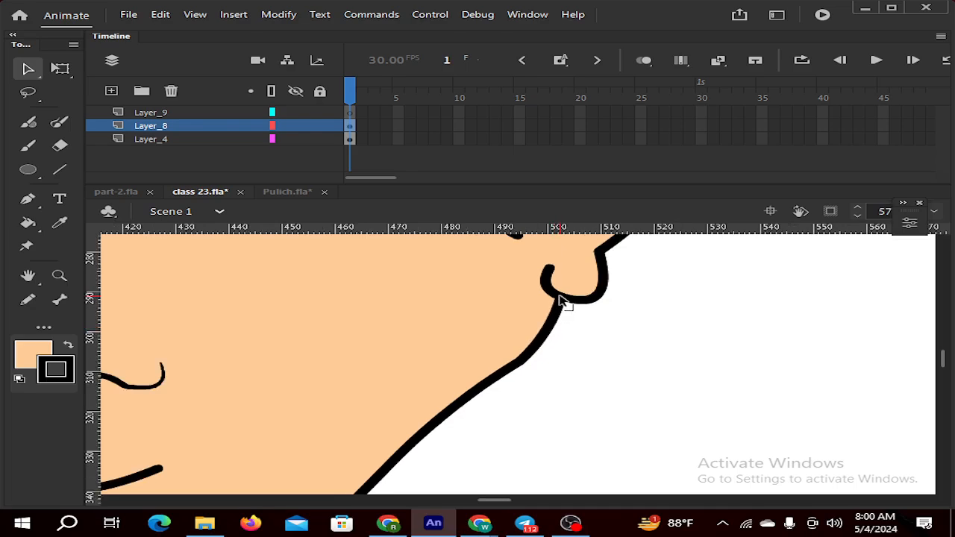
pyautogui.moveTo(542, 353); pyautogui.dragTo(541, 343)
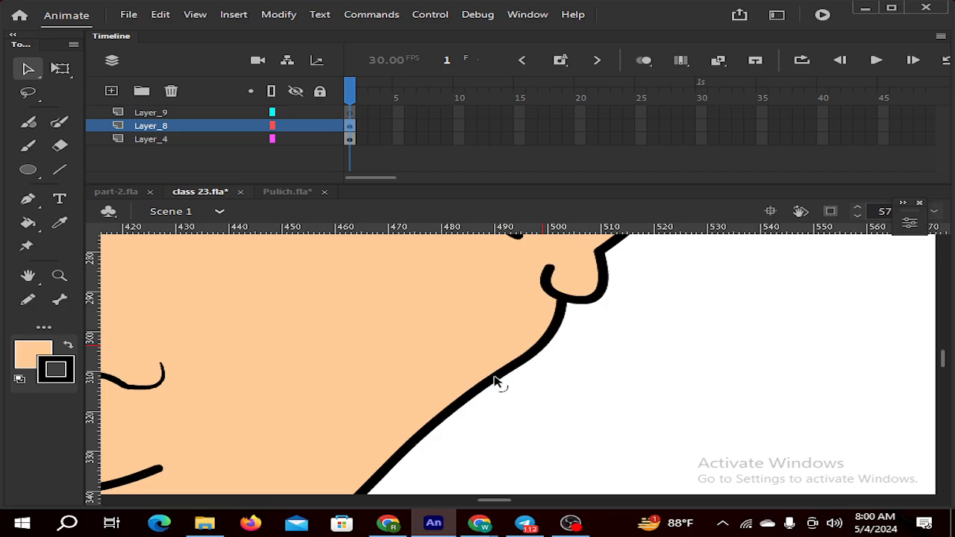
pyautogui.moveTo(494, 378); pyautogui.dragTo(497, 381)
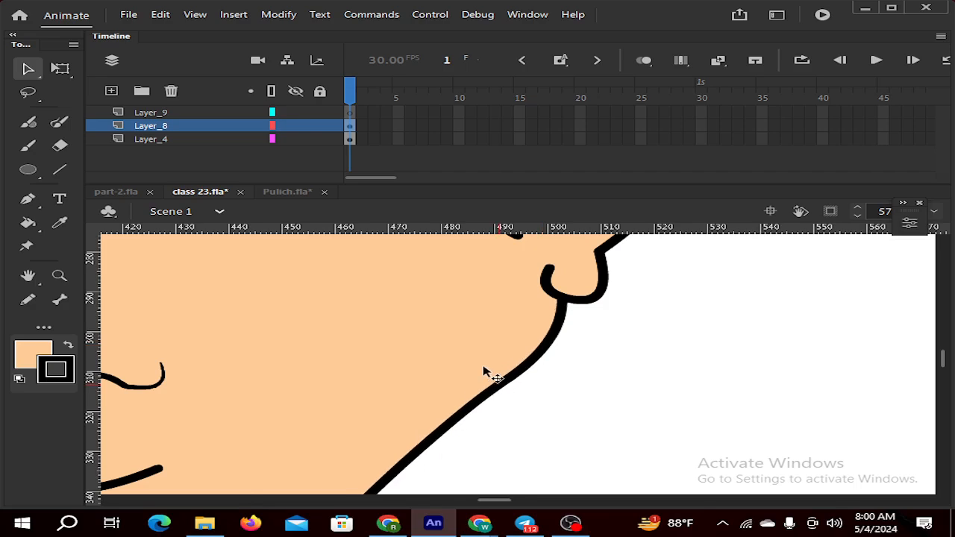
pyautogui.scroll(-2, 483, 371)
pyautogui.scroll(-2, 483, 370)
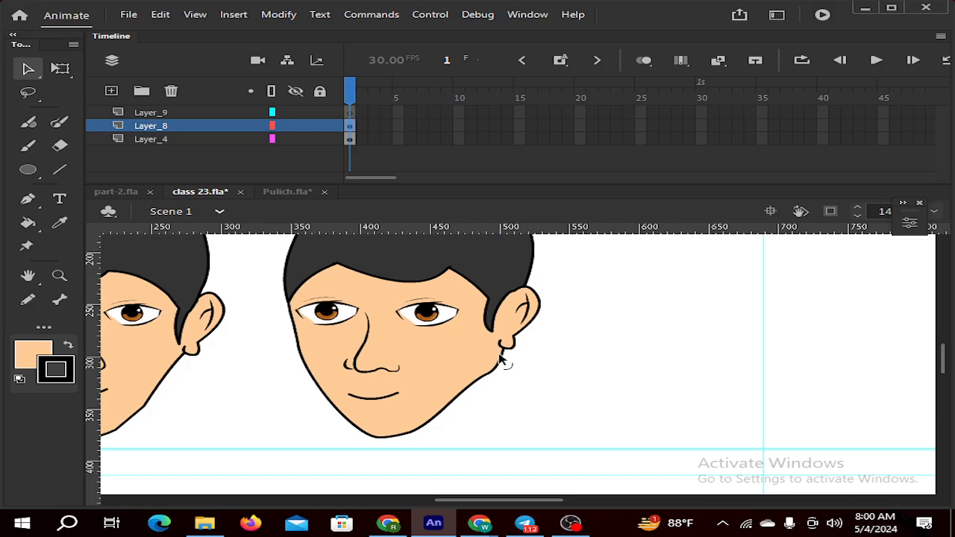
# Refine the bend of the new head's jaw below the ear and compare its shape with the original head
pyautogui.scroll(3, 502, 358)
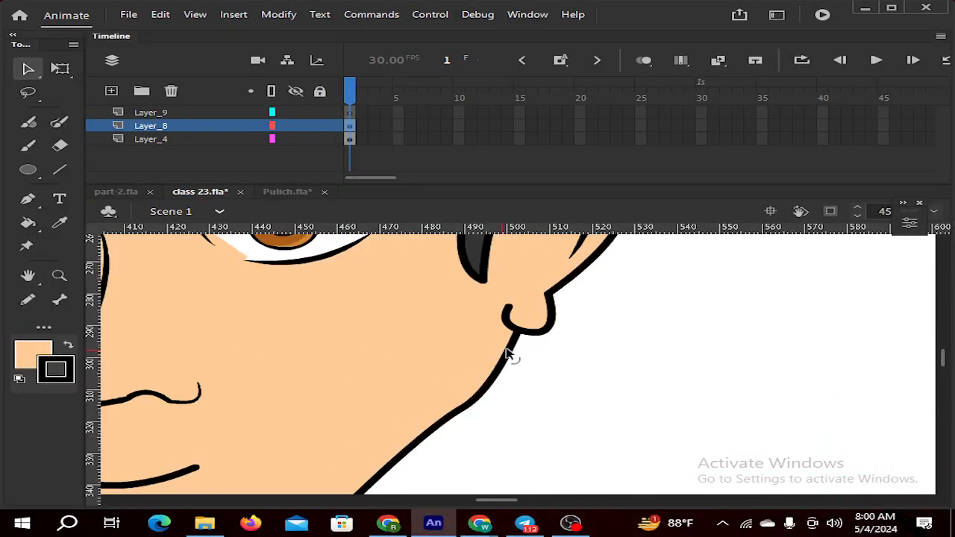
pyautogui.scroll(-2, 455, 405)
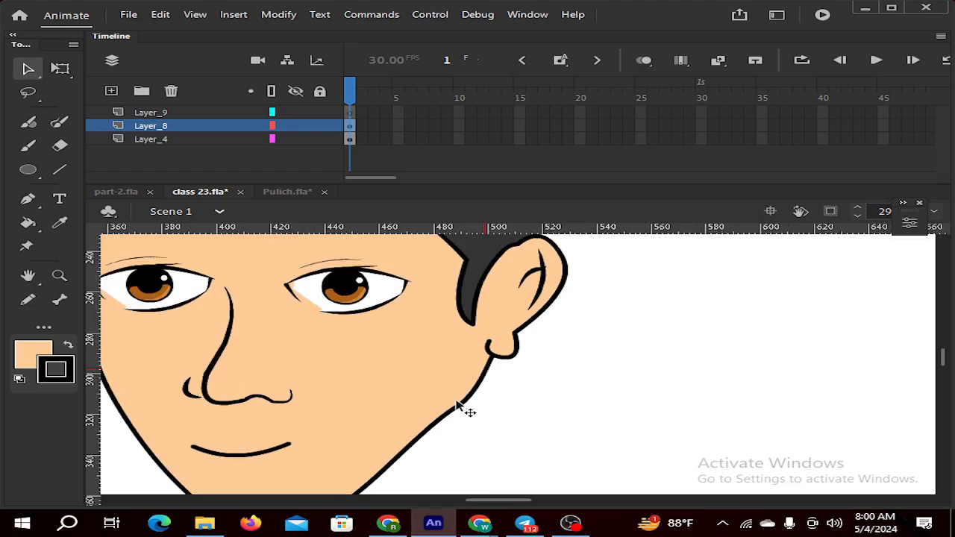
pyautogui.scroll(-2, 459, 405)
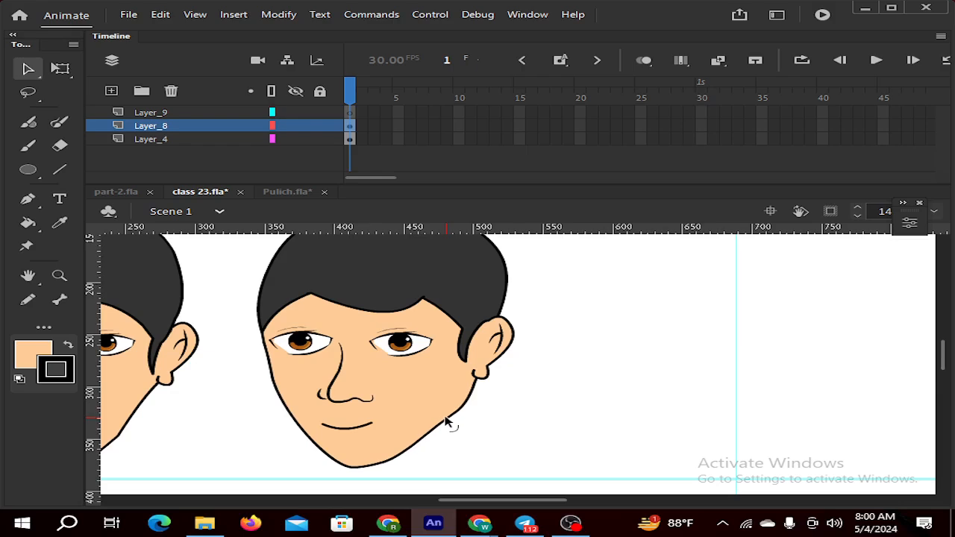
pyautogui.scroll(-1, 446, 421)
pyautogui.scroll(-2, 413, 371)
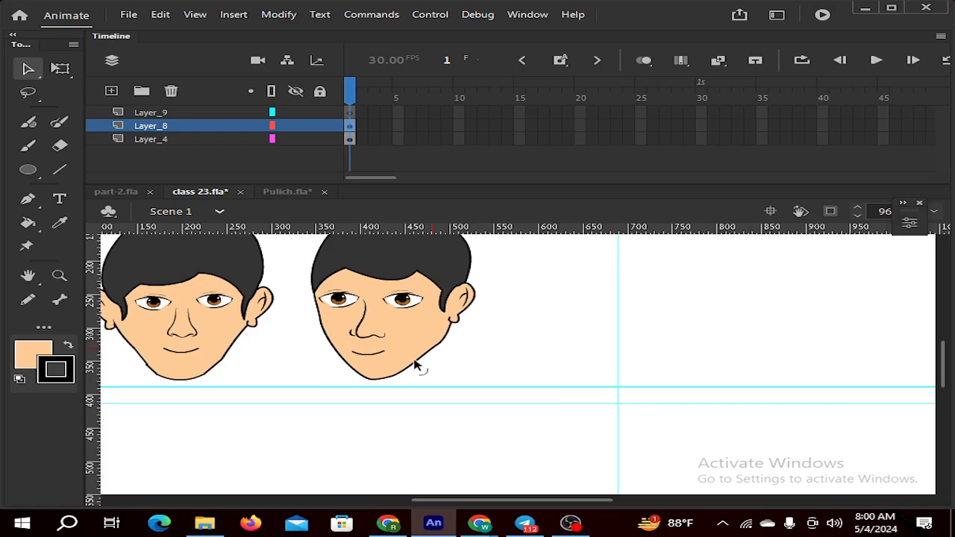
pyautogui.scroll(-1, 427, 345)
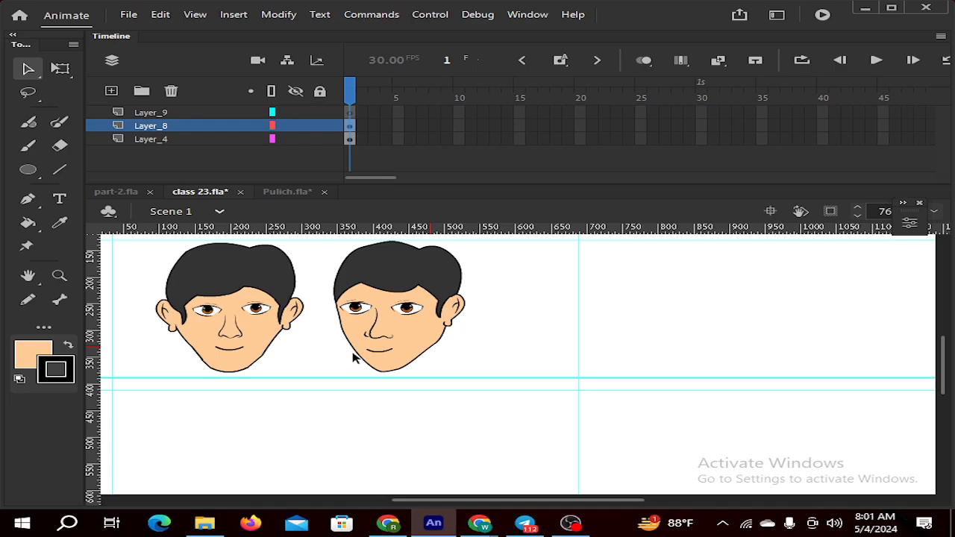
pyautogui.scroll(-1, 352, 357)
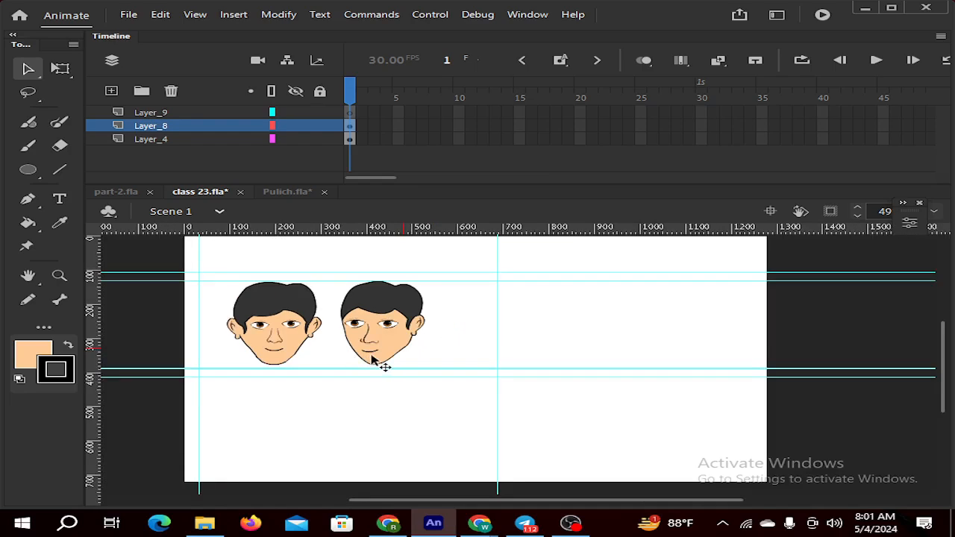
pyautogui.scroll(1, 375, 360)
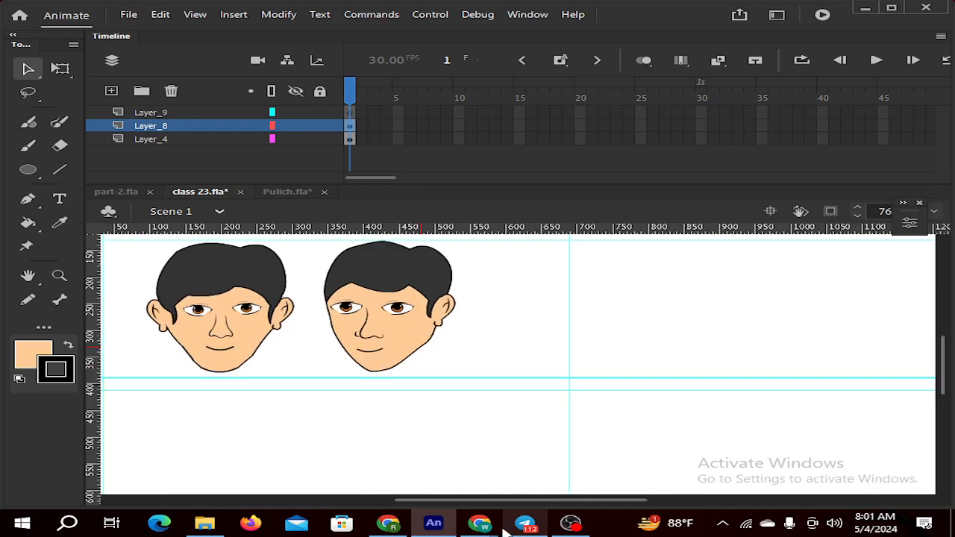
# Check the Google Meet call and the OBS recording window, and return to Animate
pyautogui.moveTo(479, 522)
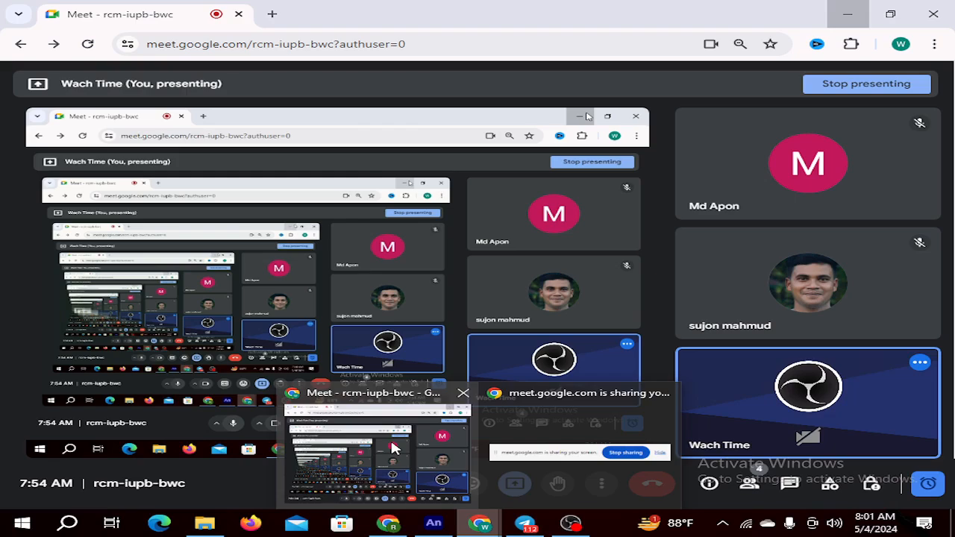
pyautogui.click(394, 448)
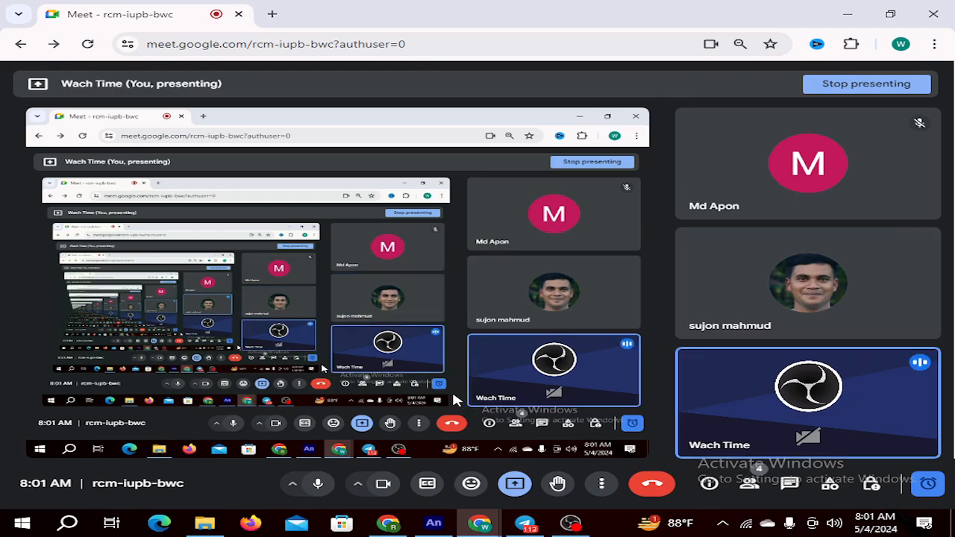
pyautogui.click(569, 524)
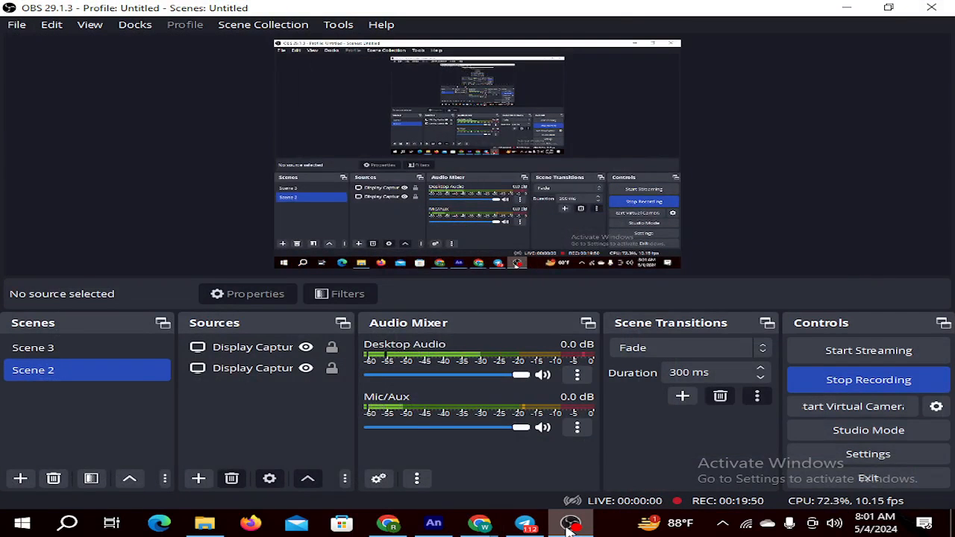
pyautogui.click(568, 524)
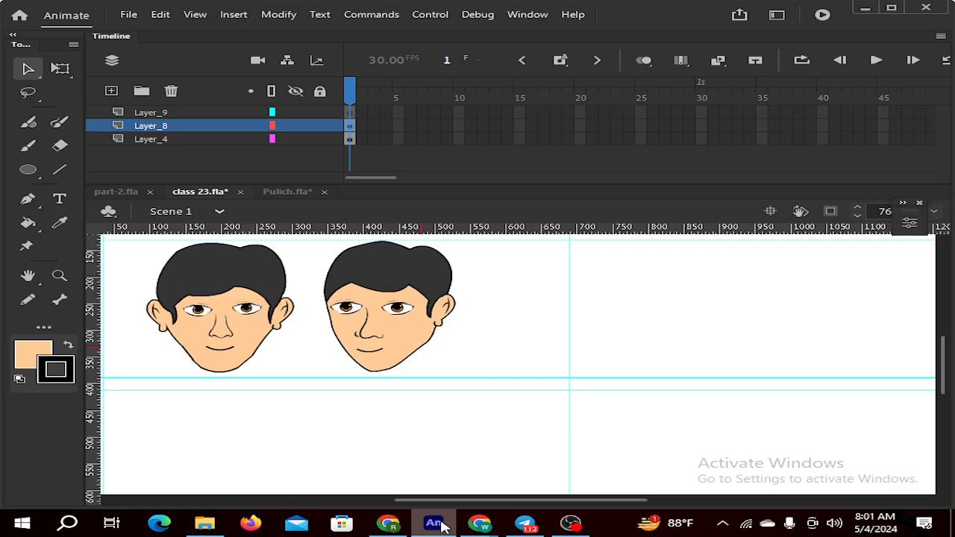
pyautogui.click(433, 523)
# Save the file and shift the notch in the top of the new head's hair toward the face side
pyautogui.hotkey('ctrl', 's')
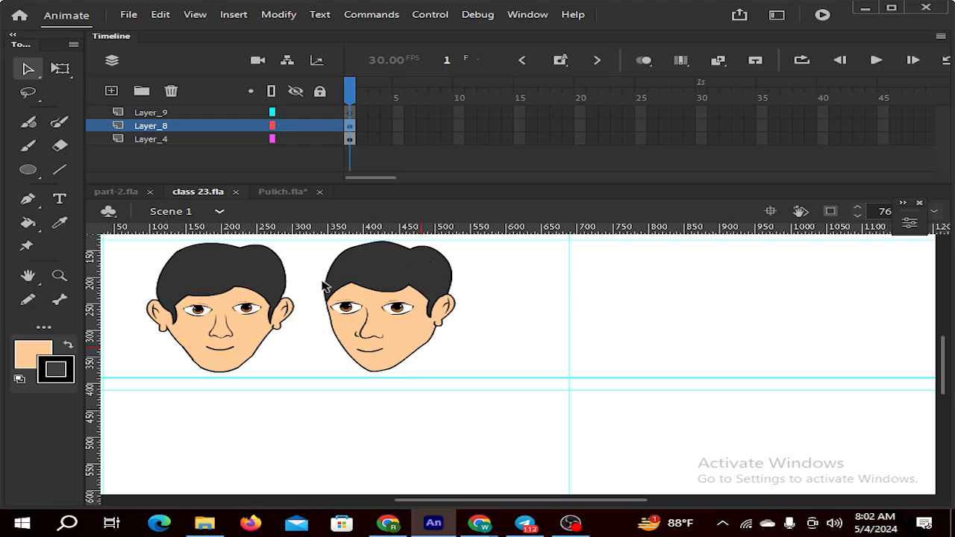
pyautogui.scroll(3, 420, 265)
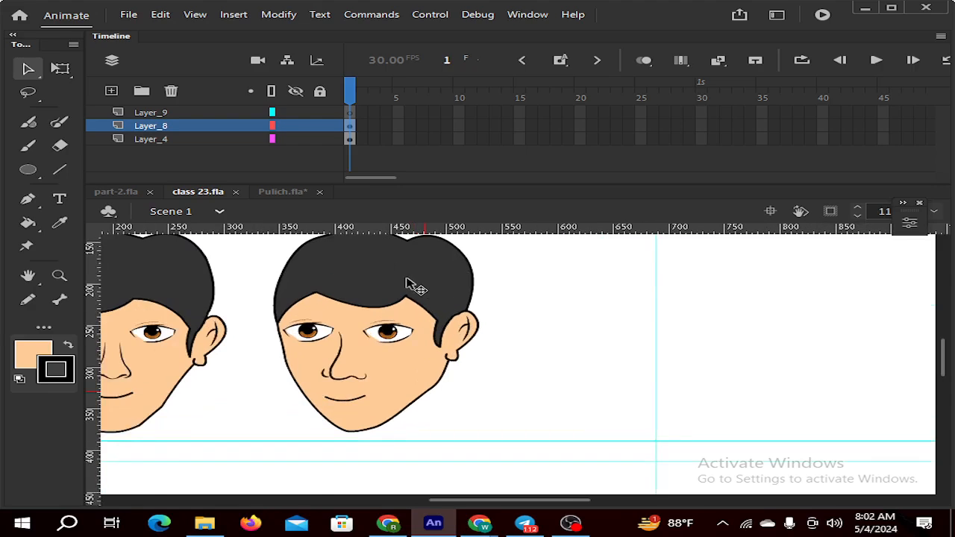
pyautogui.moveTo(406, 317); pyautogui.dragTo(391, 315)
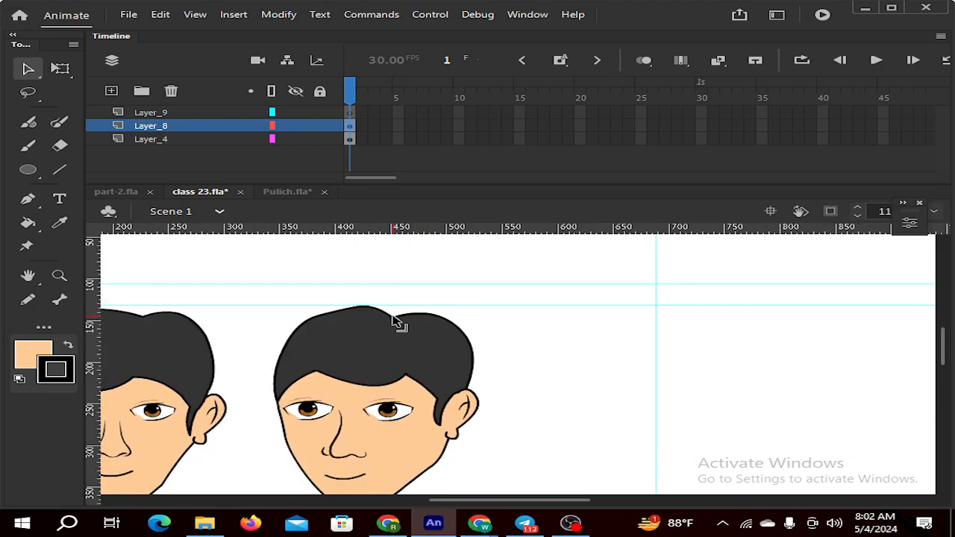
pyautogui.scroll(-3, 405, 320)
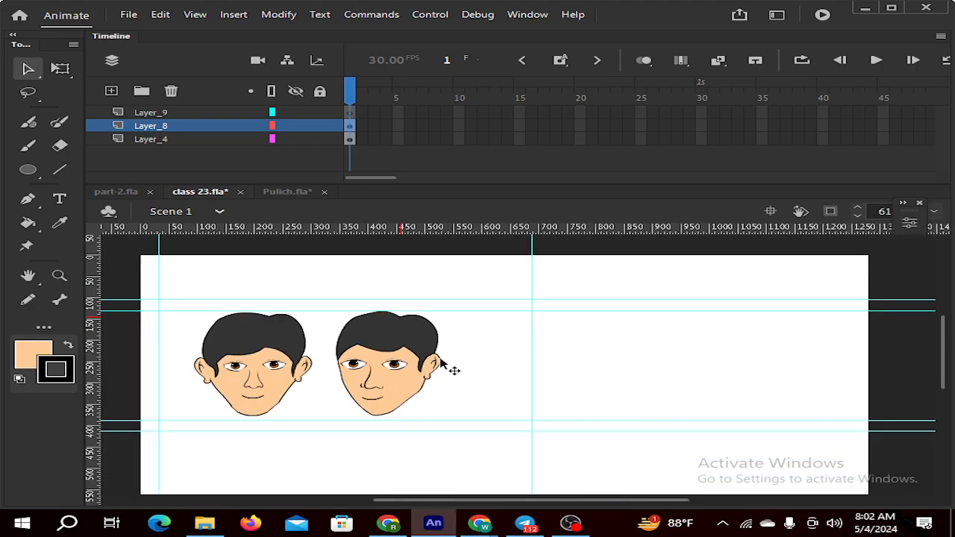
# Choose the Oval tool, make Layer_9 the active layer, and lock Layer_8 and Layer_4
pyautogui.scroll(-3, 388, 382)
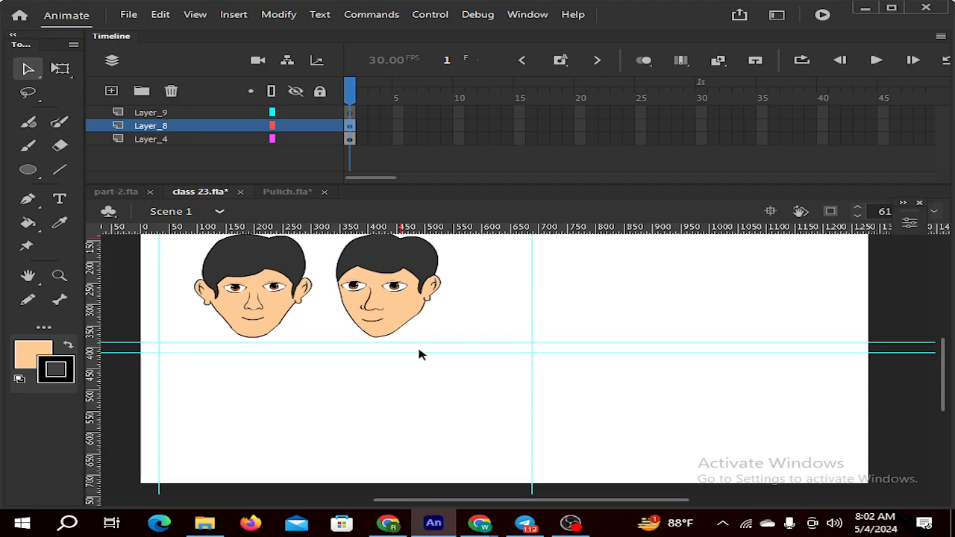
pyautogui.scroll(3, 419, 354)
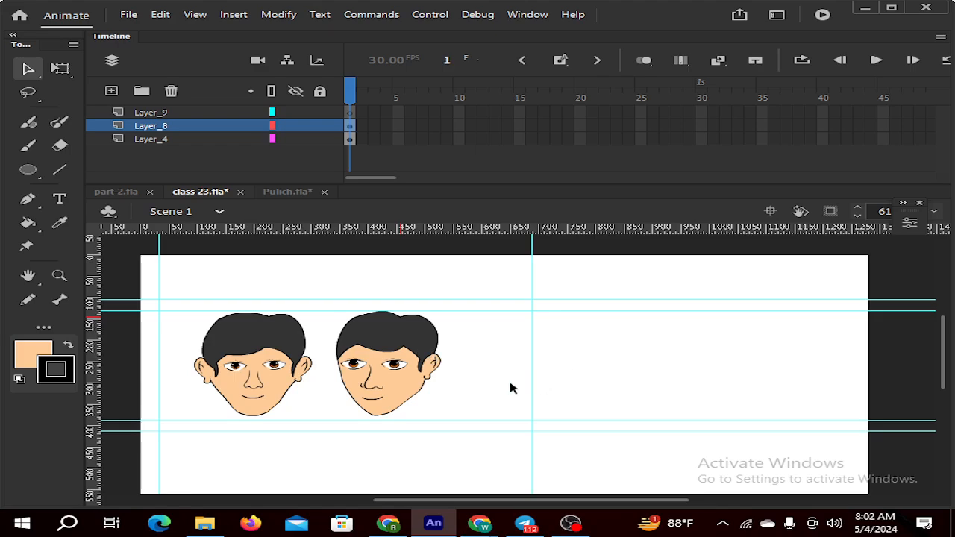
pyautogui.click(27, 170)
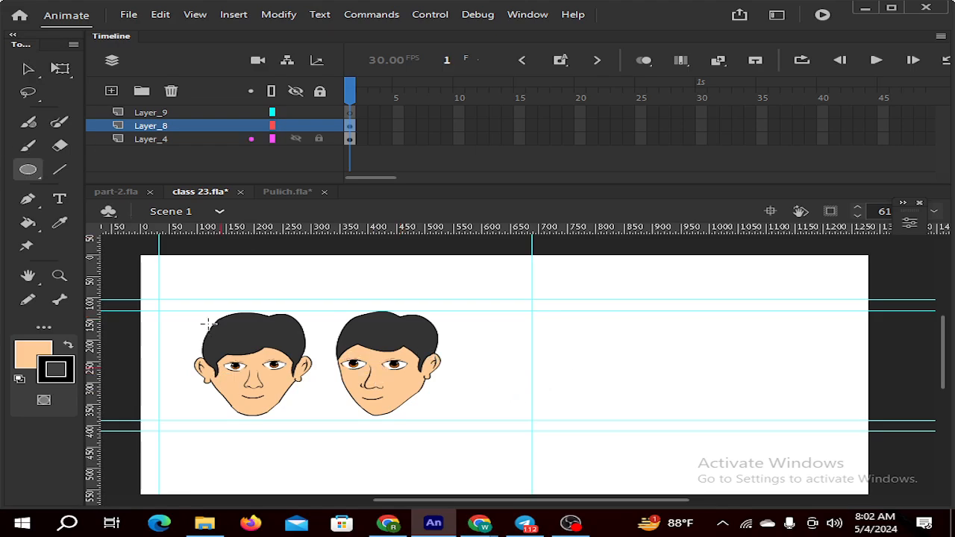
pyautogui.click(171, 115)
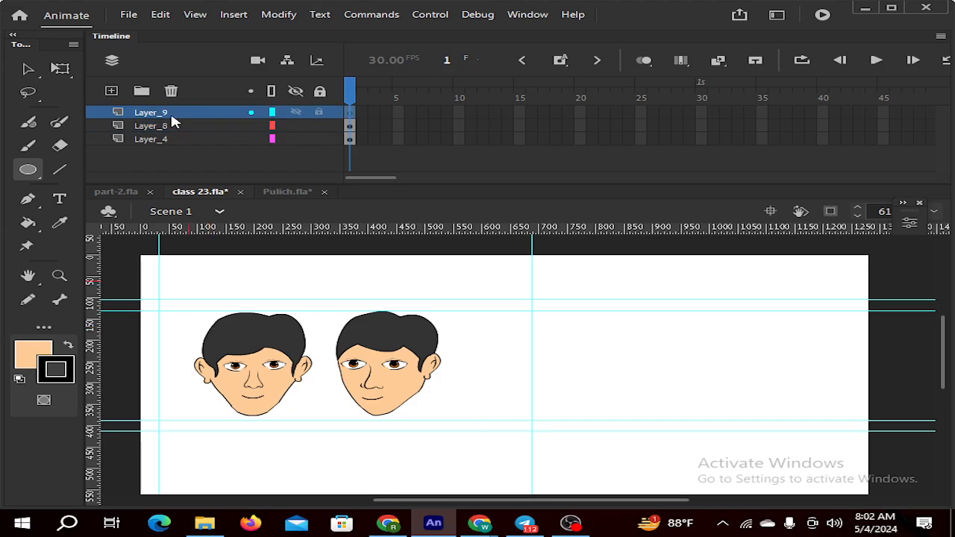
pyautogui.click(318, 126)
# Undo the filled oval and draw an oval without fill over the original head on Layer_9
pyautogui.moveTo(209, 316); pyautogui.dragTo(265, 397)
pyautogui.hotkey('ctrl', 'z')
pyautogui.click(43, 355)
pyautogui.click(373, 181)
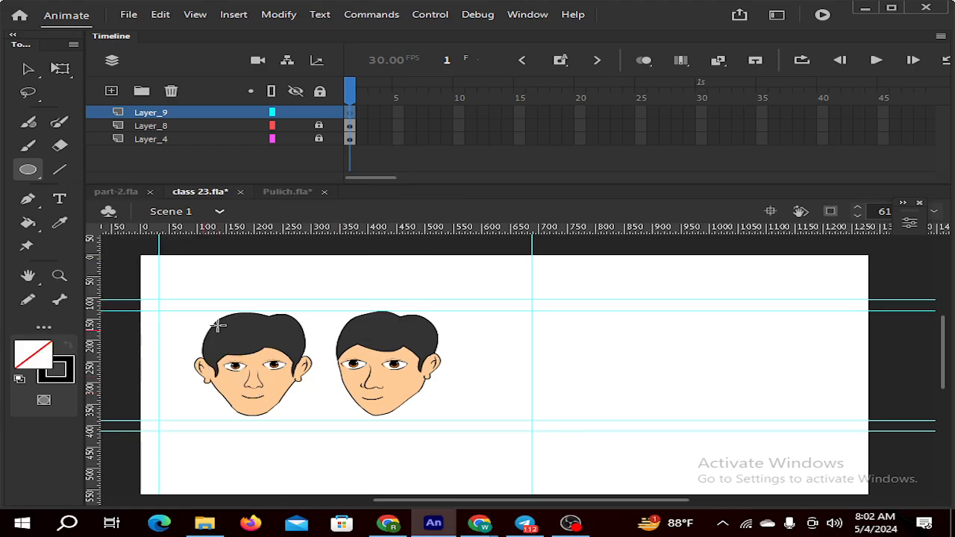
pyautogui.moveTo(211, 319); pyautogui.dragTo(312, 420)
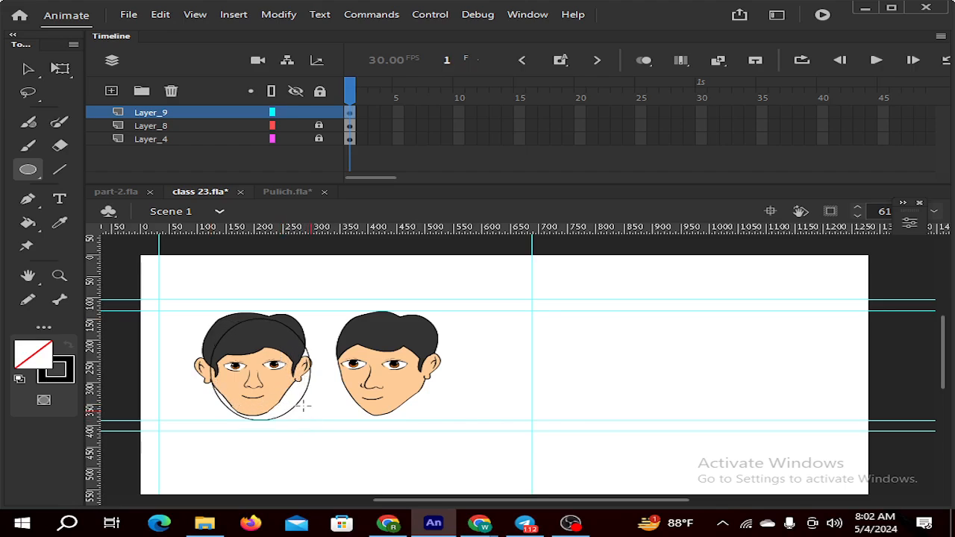
pyautogui.press('v')
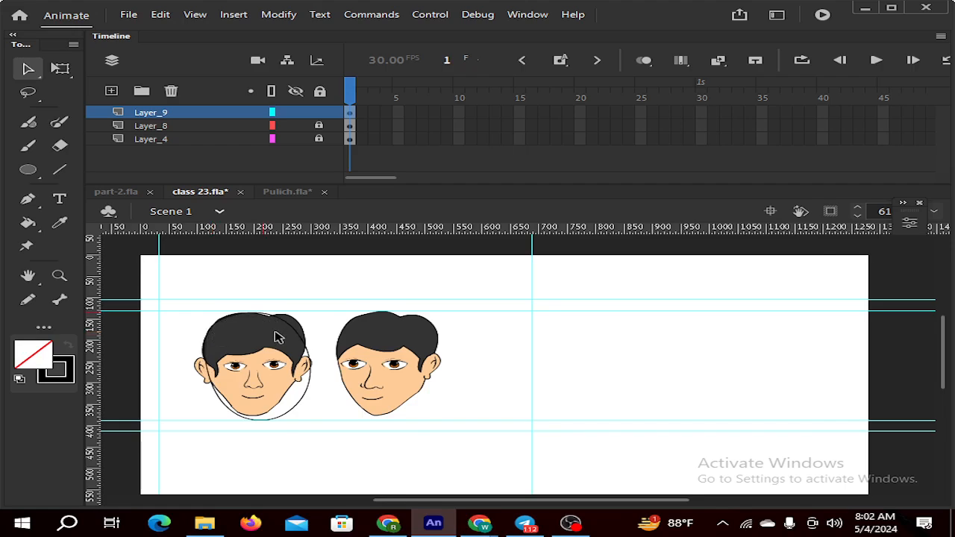
# Bend the oval's upper and lower edges toward the original head's shape, and delete the outline
pyautogui.scroll(2, 277, 335)
pyautogui.moveTo(312, 334)
pyautogui.mouseDown()
pyautogui.moveTo(313, 324)
pyautogui.moveTo(322, 328)
pyautogui.mouseUp()
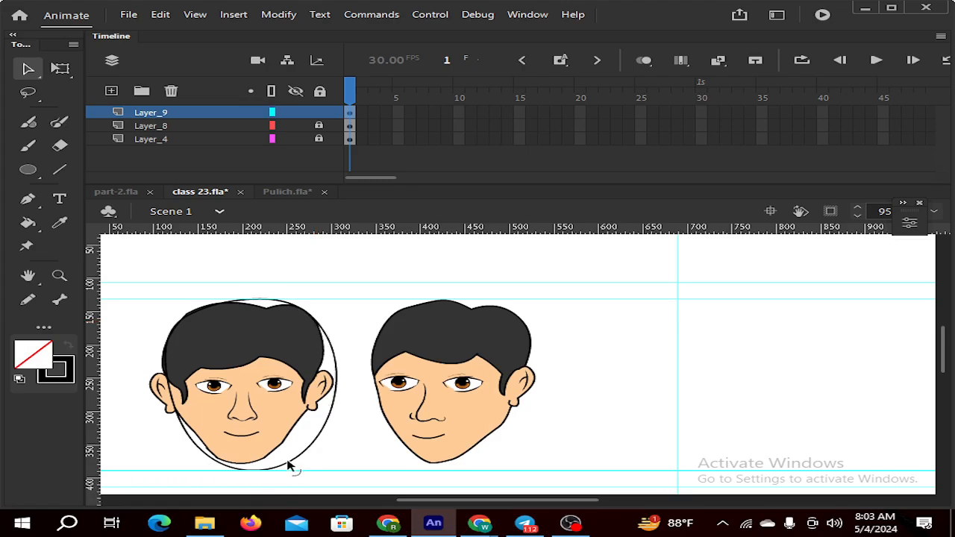
pyautogui.moveTo(290, 463); pyautogui.dragTo(268, 464)
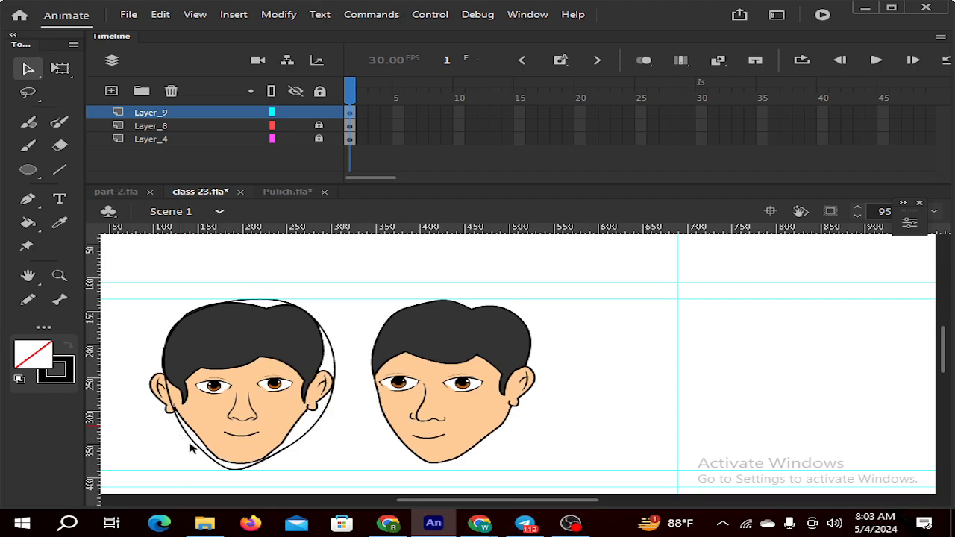
pyautogui.click(198, 446)
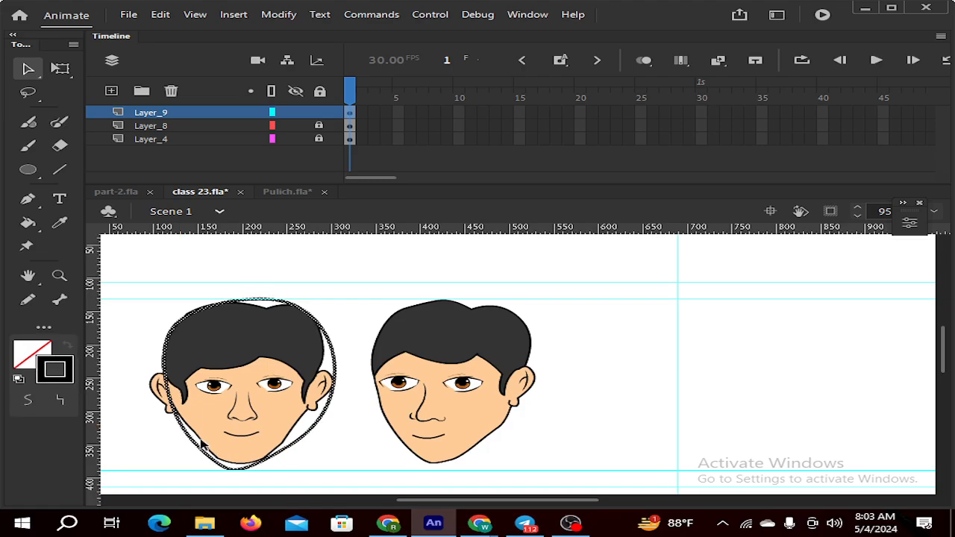
pyautogui.press('Delete')
pyautogui.scroll(-4, 229, 409)
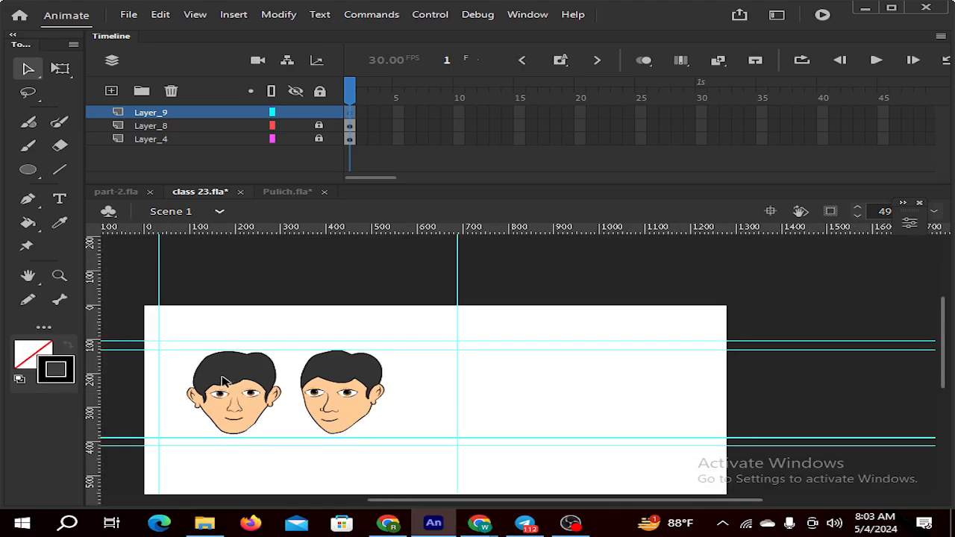
# Unlock Layer_4, delete the mouth and nose reference images inside the original head's symbol, and return to Scene 1
pyautogui.click(319, 139)
pyautogui.click(250, 410)
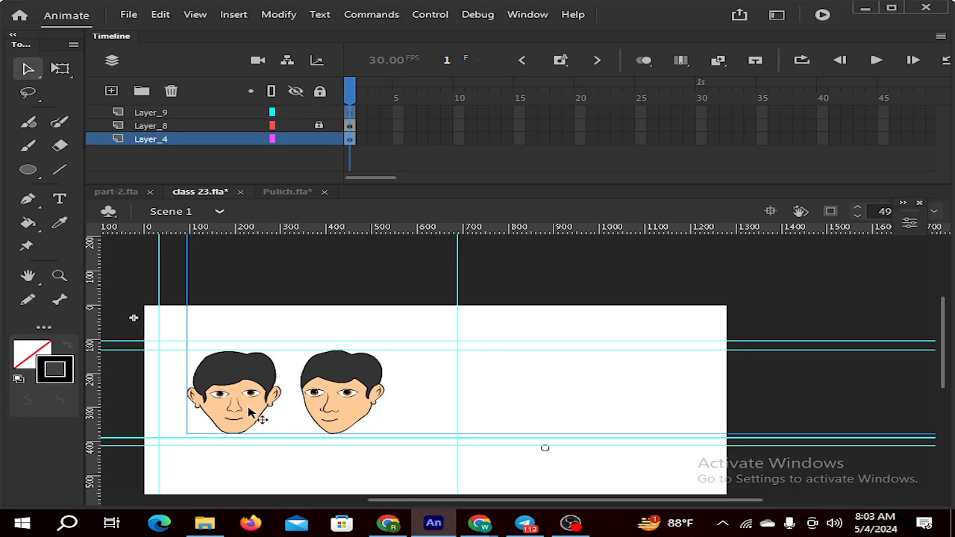
pyautogui.scroll(-2, 253, 414)
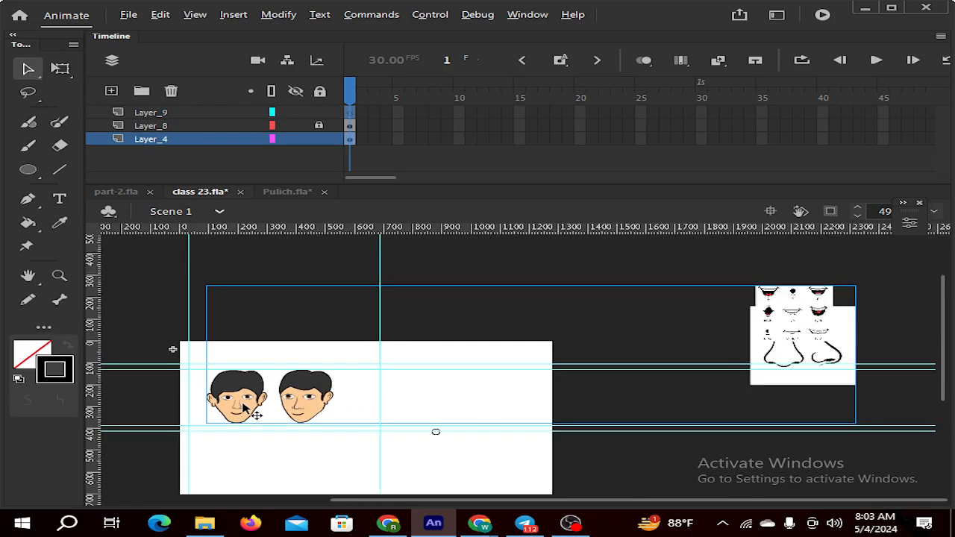
pyautogui.doubleClick(821, 374)
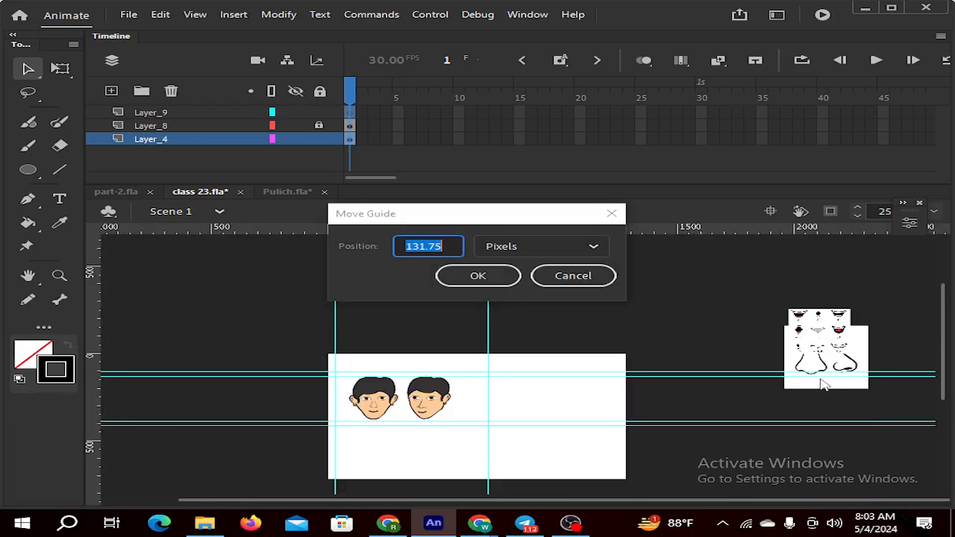
pyautogui.click(603, 272)
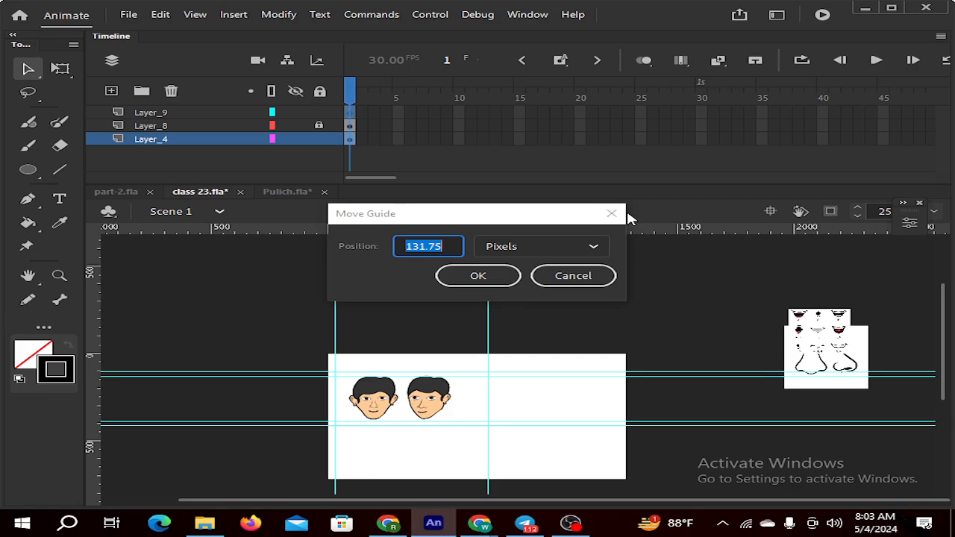
pyautogui.doubleClick(813, 360)
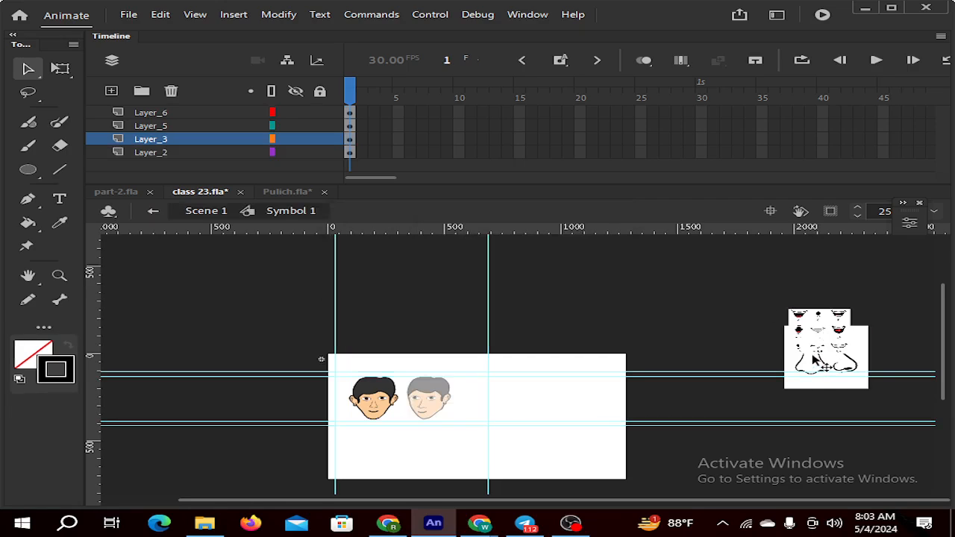
pyautogui.moveTo(757, 301); pyautogui.dragTo(873, 406)
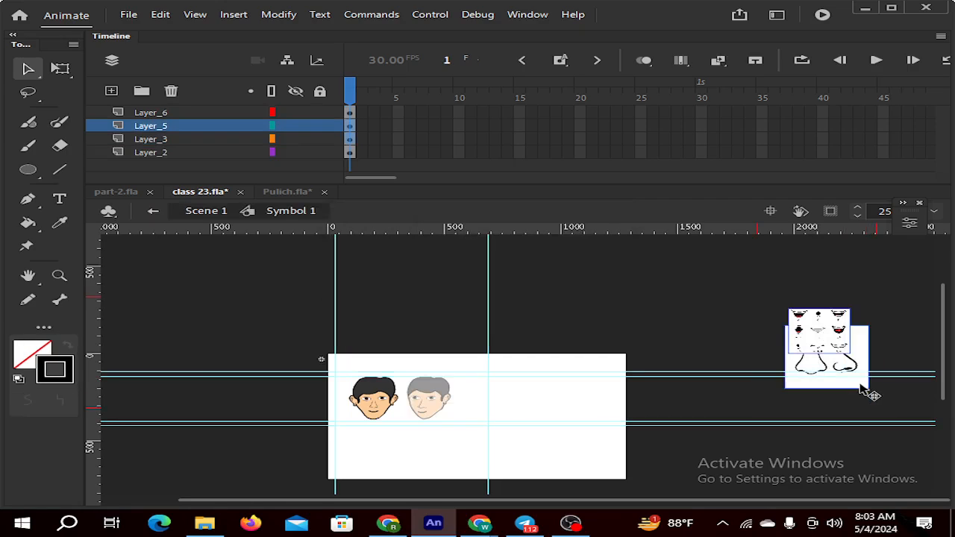
pyautogui.press('Delete')
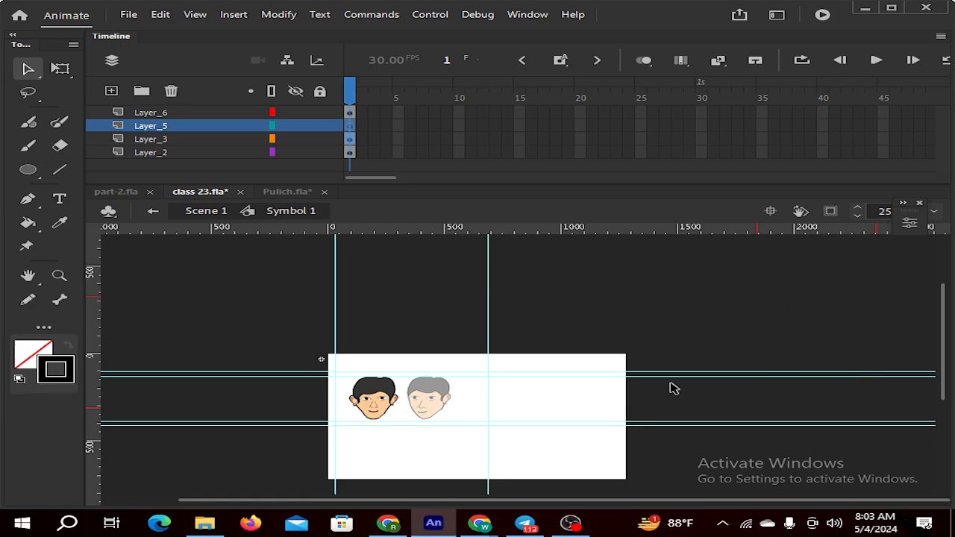
pyautogui.doubleClick(222, 320)
# Place a copy of the original head beside the turned head, over the second vertical guide
pyautogui.scroll(2, 415, 418)
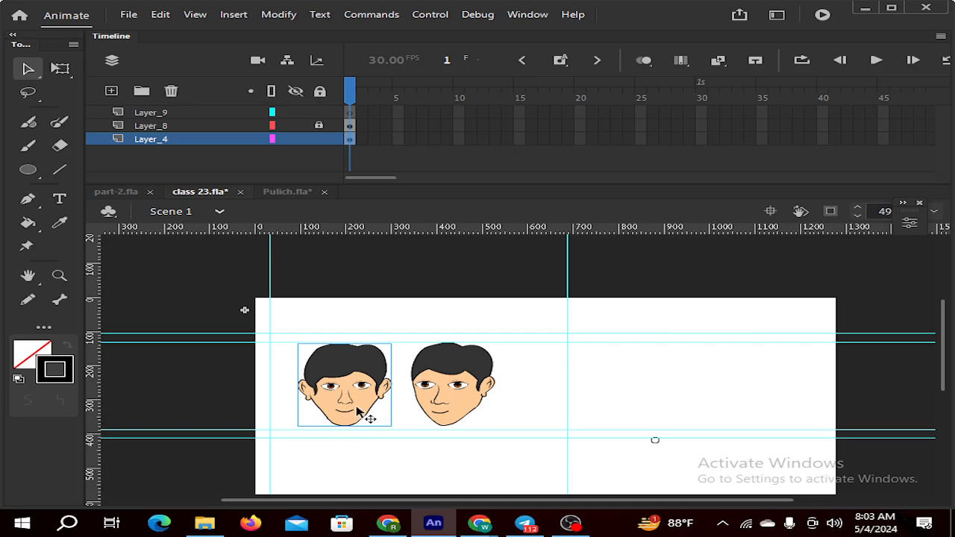
pyautogui.moveTo(357, 408); pyautogui.dragTo(583, 414)
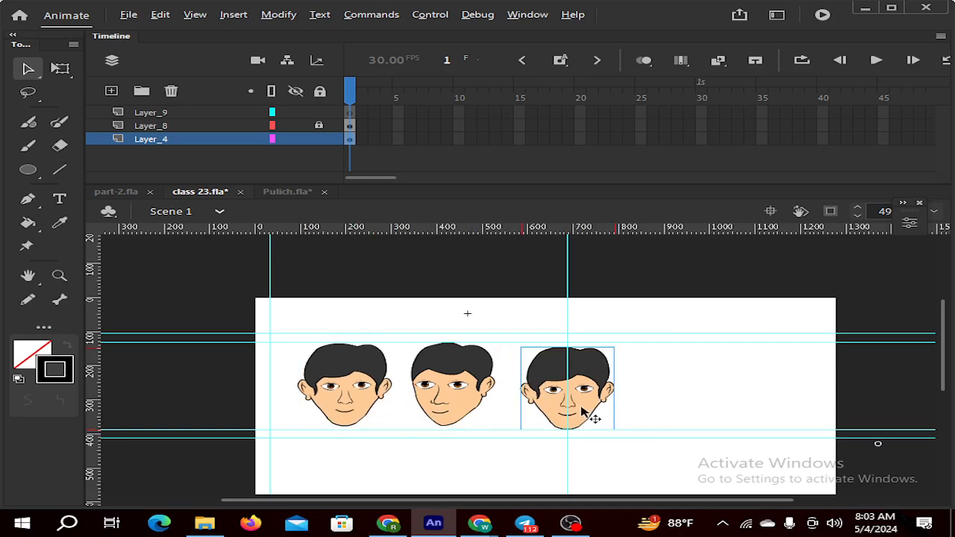
pyautogui.scroll(1, 586, 411)
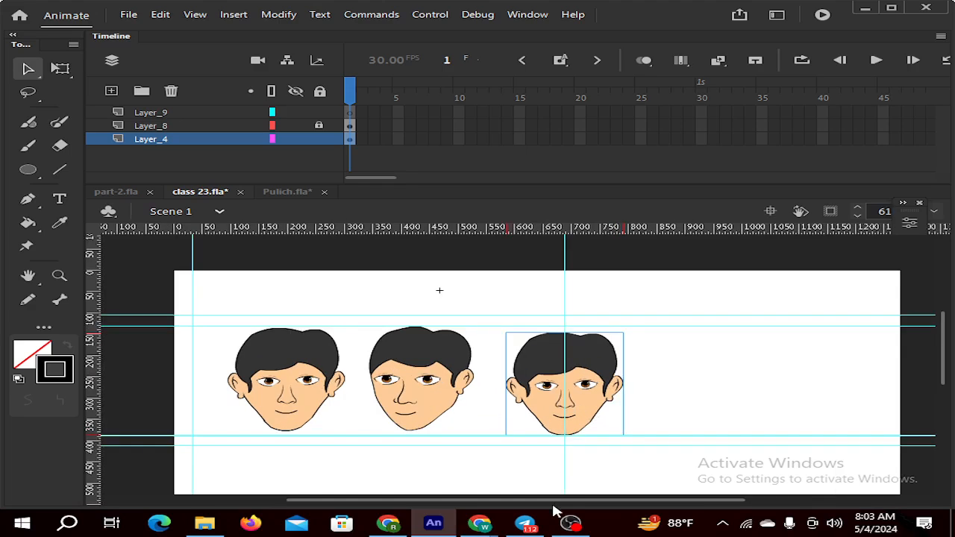
pyautogui.moveTo(560, 505); pyautogui.dragTo(604, 505)
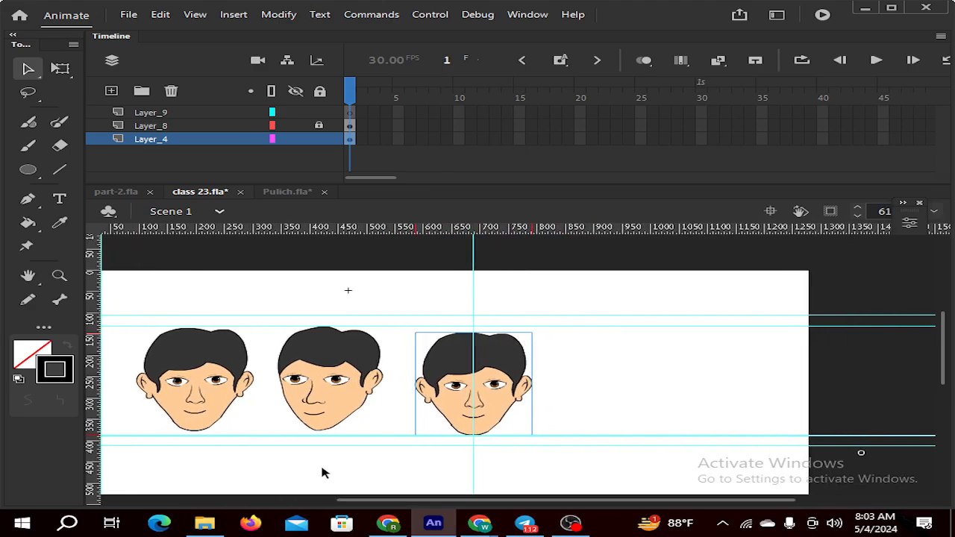
pyautogui.scroll(2, 215, 409)
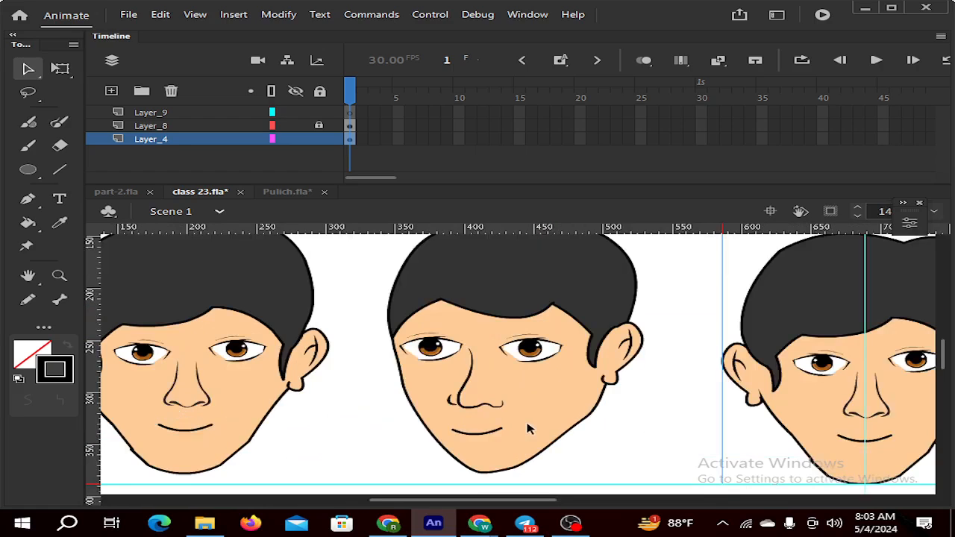
pyautogui.scroll(-1, 332, 430)
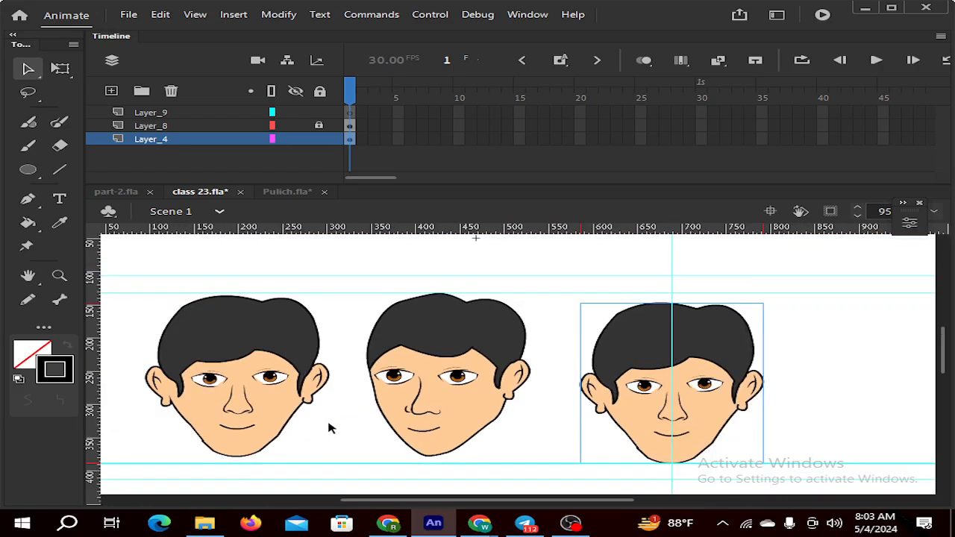
# Open the original head's symbol for editing and undo the accidental shift of its face shape
pyautogui.click(34, 173)
pyautogui.click(74, 192)
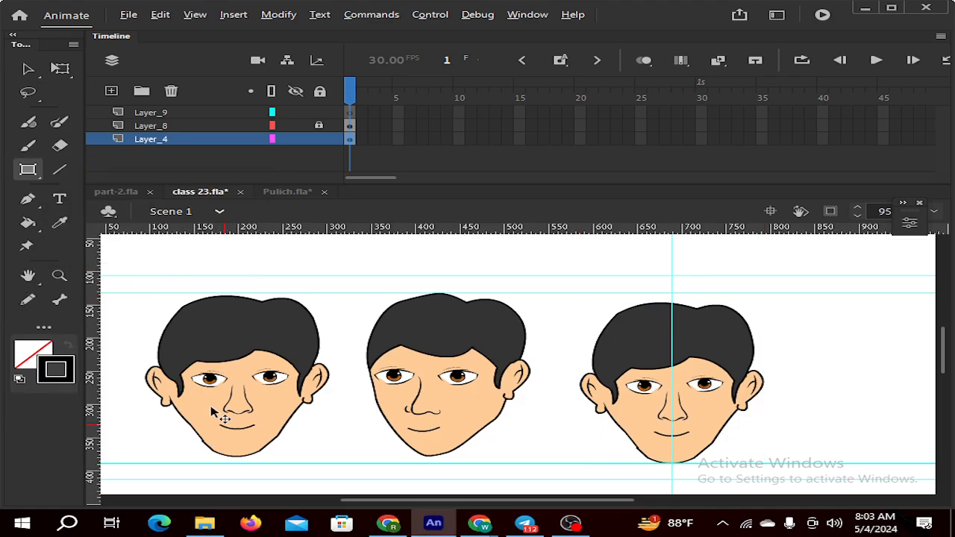
pyautogui.scroll(1, 216, 415)
pyautogui.press('v')
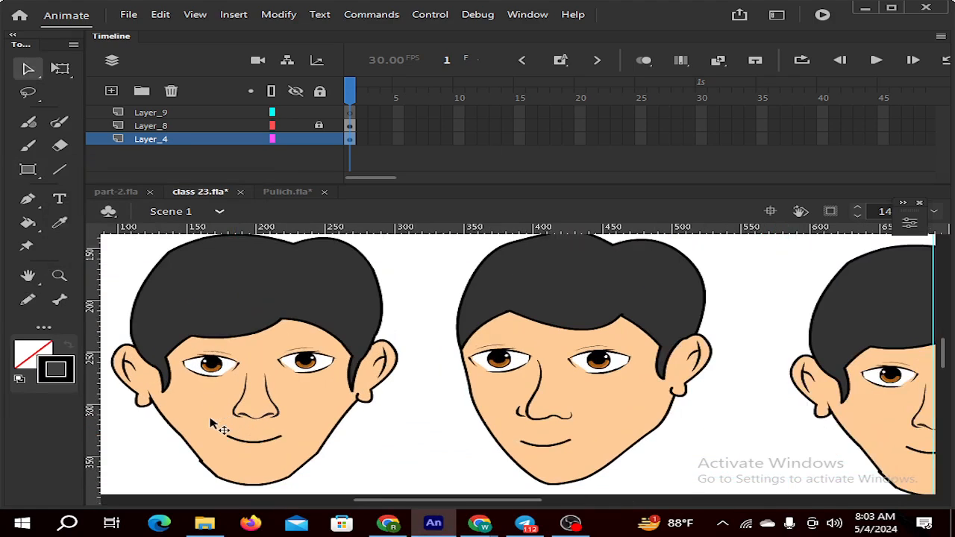
pyautogui.doubleClick(212, 423)
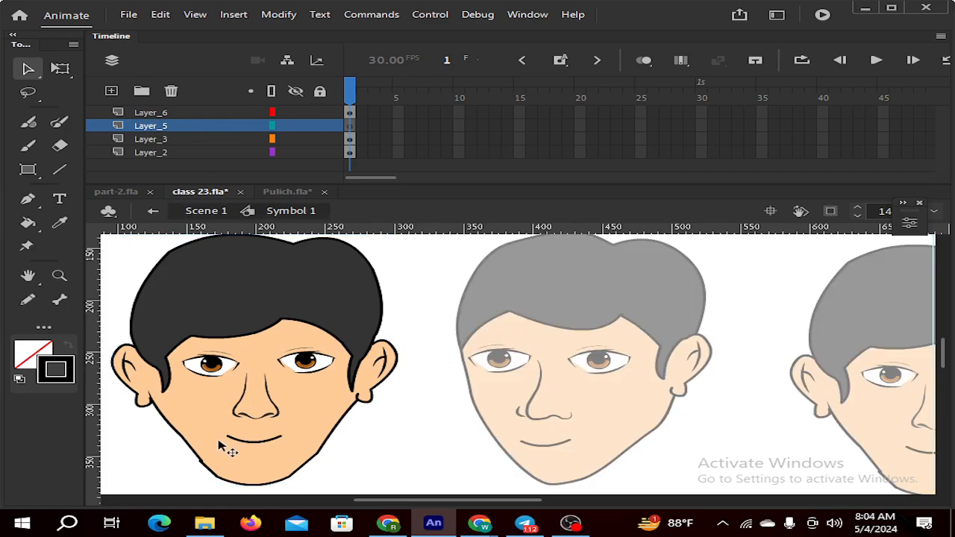
pyautogui.scroll(3, 231, 422)
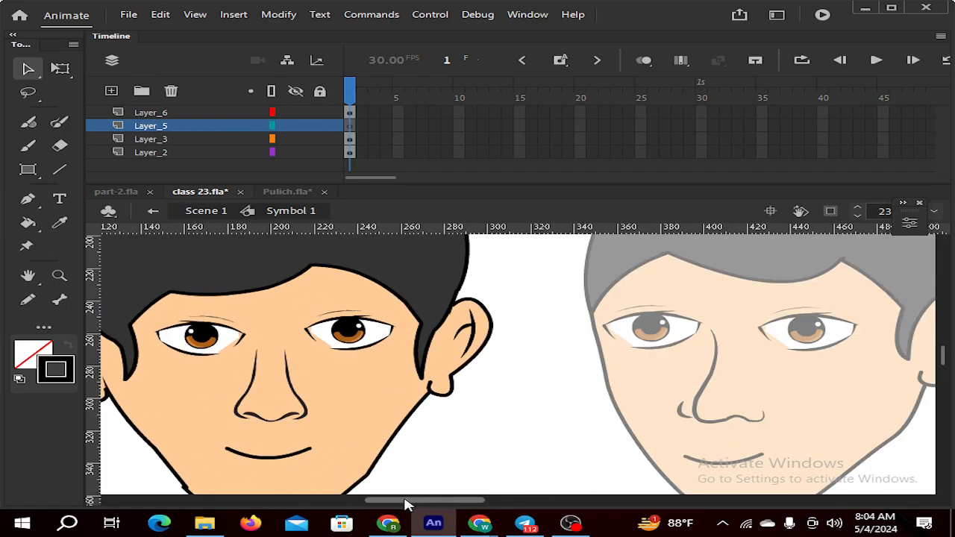
pyautogui.moveTo(408, 500); pyautogui.dragTo(406, 500)
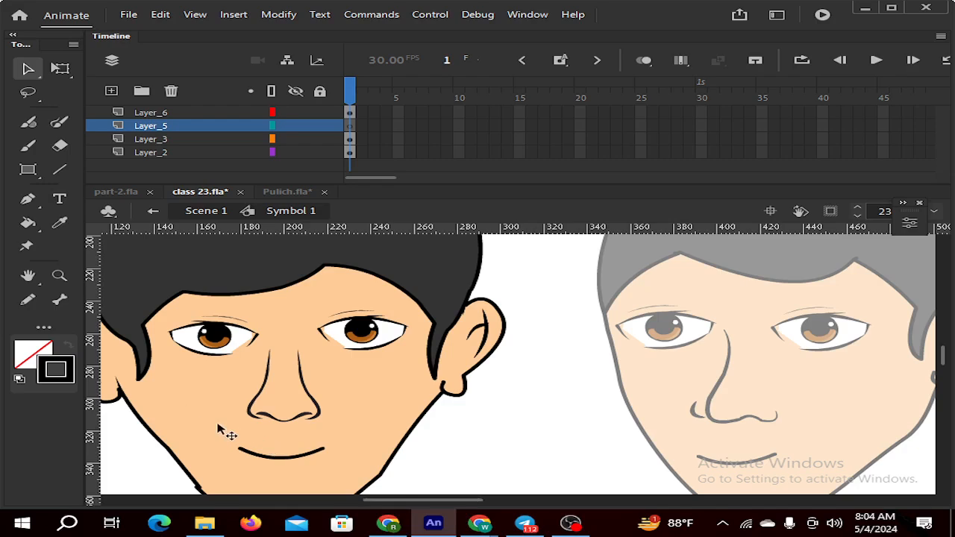
pyautogui.moveTo(222, 430); pyautogui.dragTo(228, 431)
pyautogui.hotkey('ctrl', 'z')
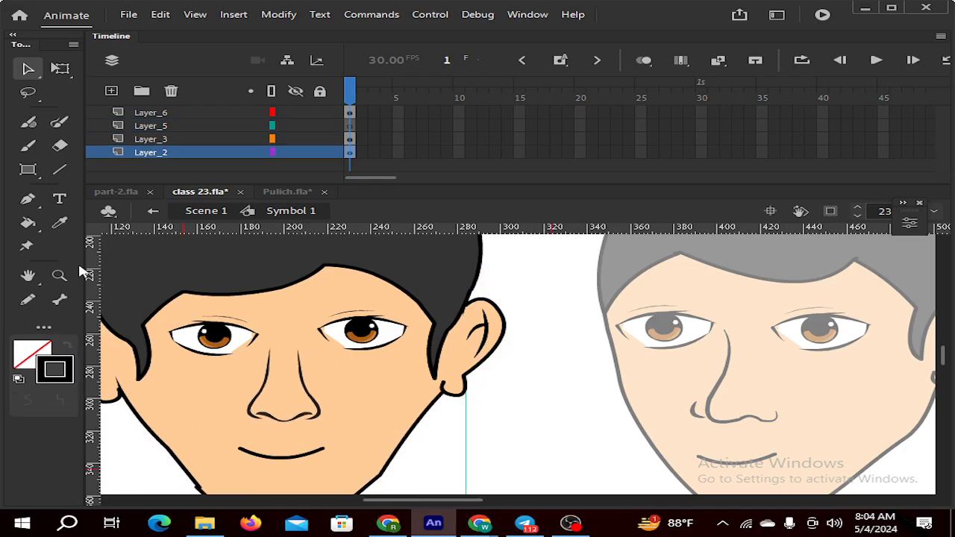
# Ready the Rectangle tool on the symbol's Layer_5 with a dark grey fill
pyautogui.press('r')
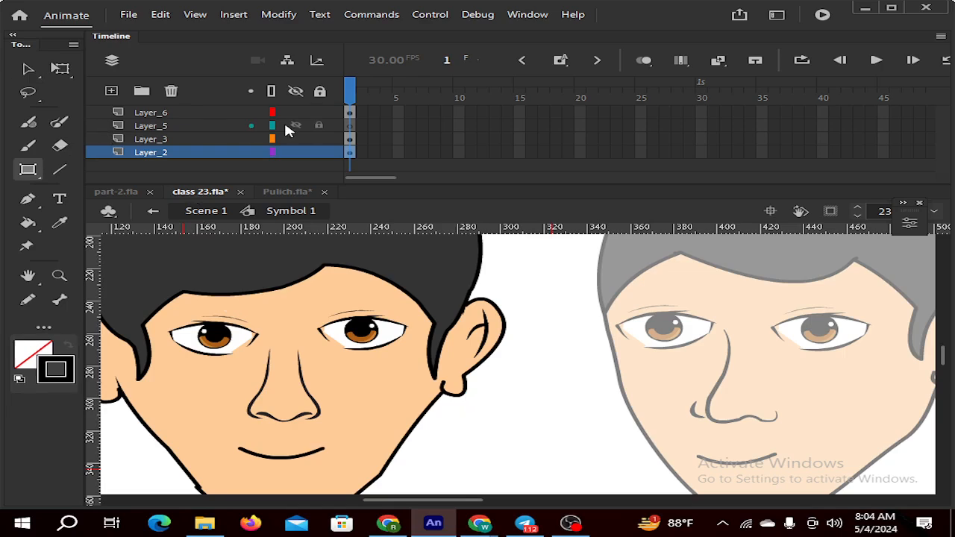
pyautogui.click(214, 126)
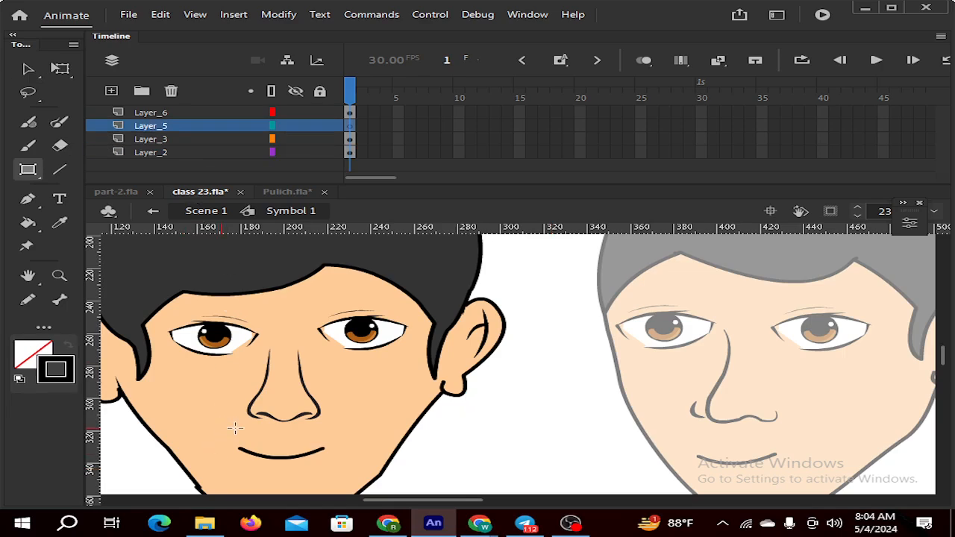
pyautogui.click(35, 360)
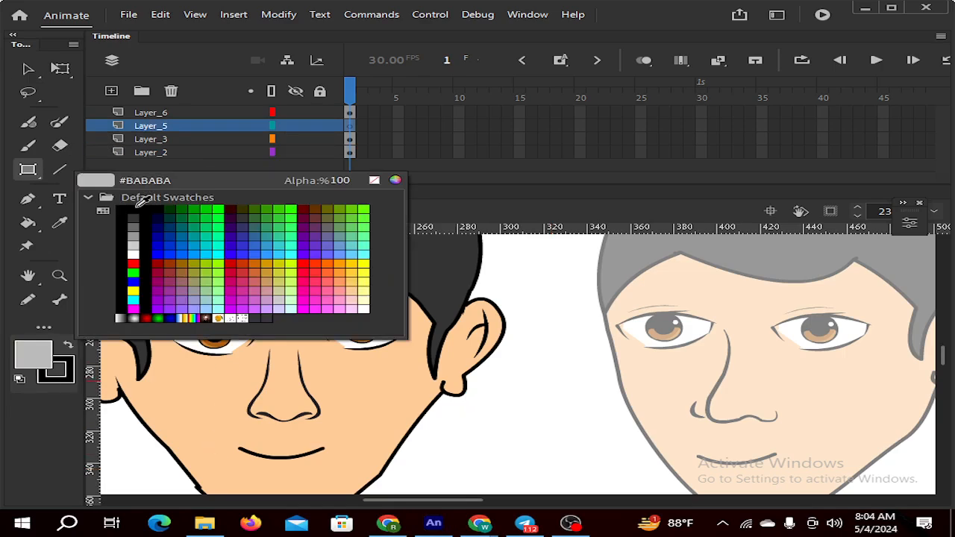
pyautogui.click(134, 217)
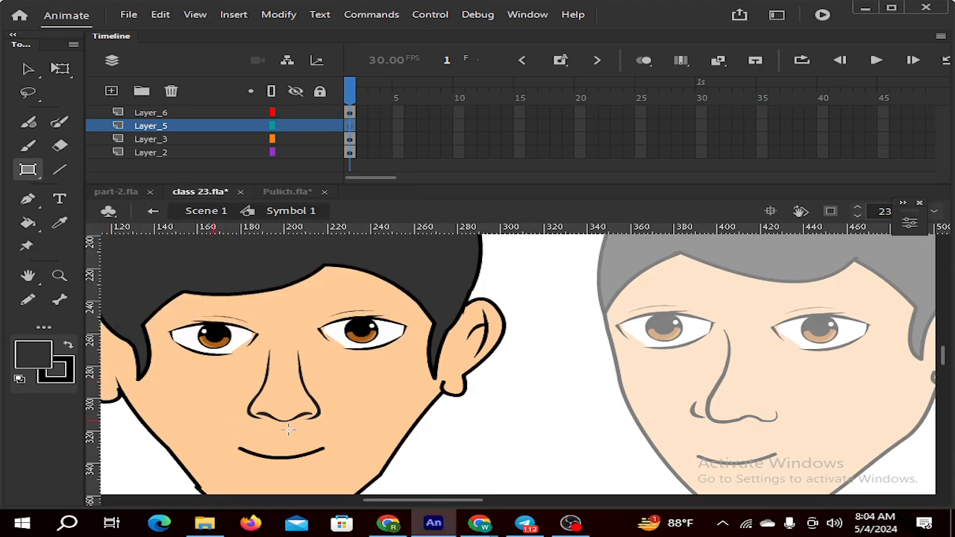
# Draw a dark grey rectangle primitive between the nose and mouth of the front-view face and select it for reshaping
pyautogui.moveTo(210, 420)
pyautogui.mouseDown()
pyautogui.moveTo(367, 445)
pyautogui.moveTo(356, 439)
pyautogui.mouseUp()
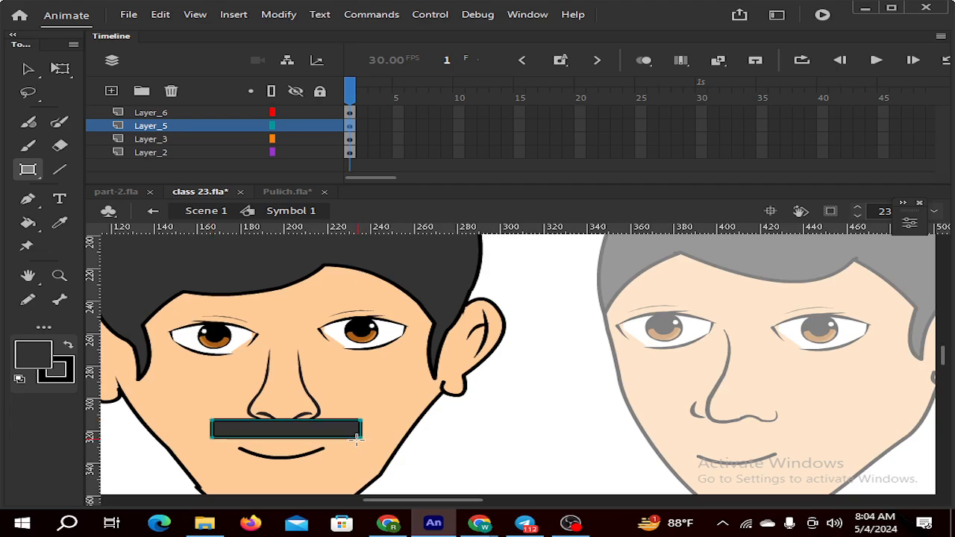
pyautogui.press('v')
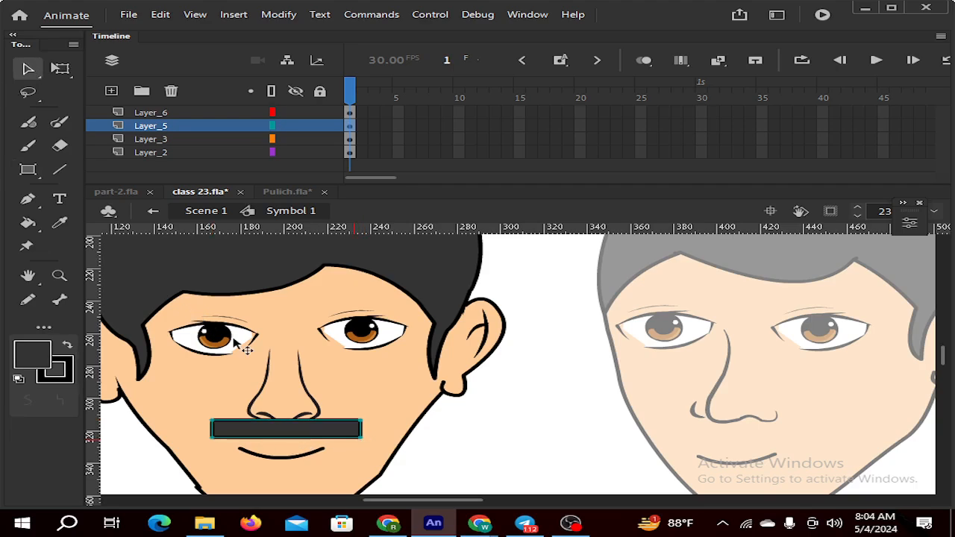
pyautogui.click(161, 385)
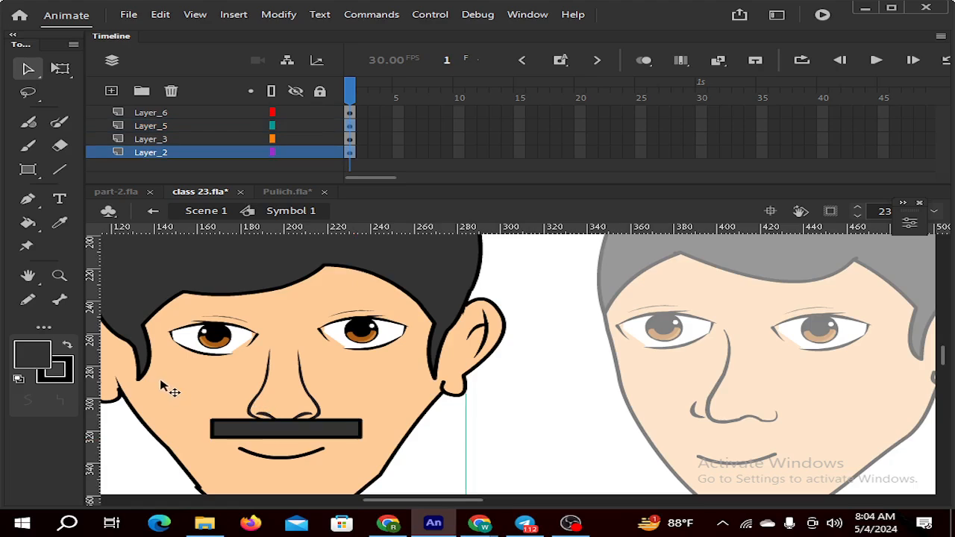
pyautogui.click(303, 437)
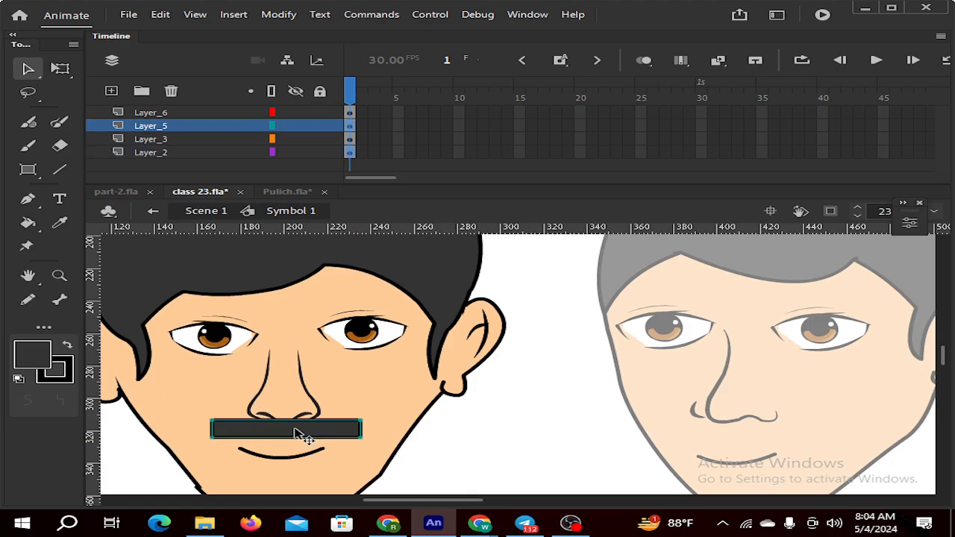
pyautogui.click(29, 68)
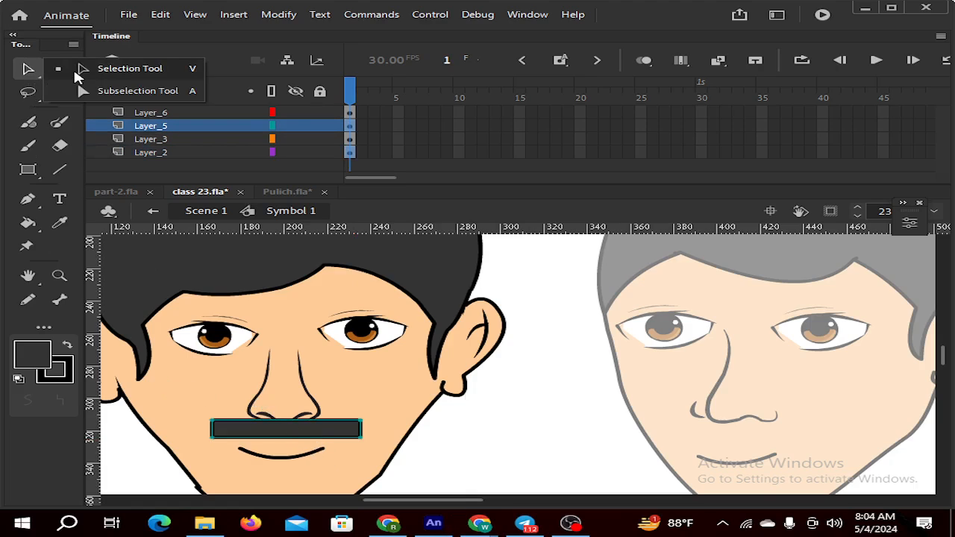
pyautogui.click(77, 71)
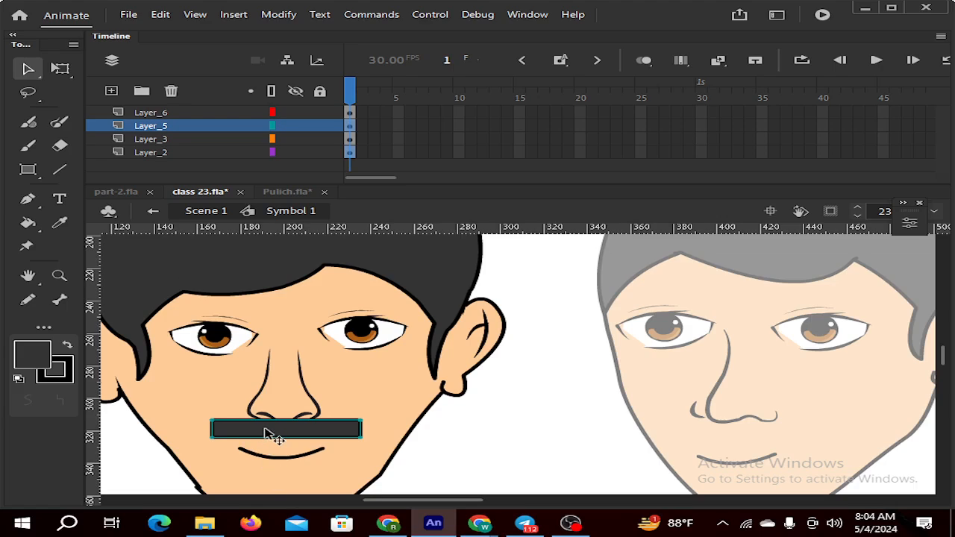
pyautogui.click(268, 438)
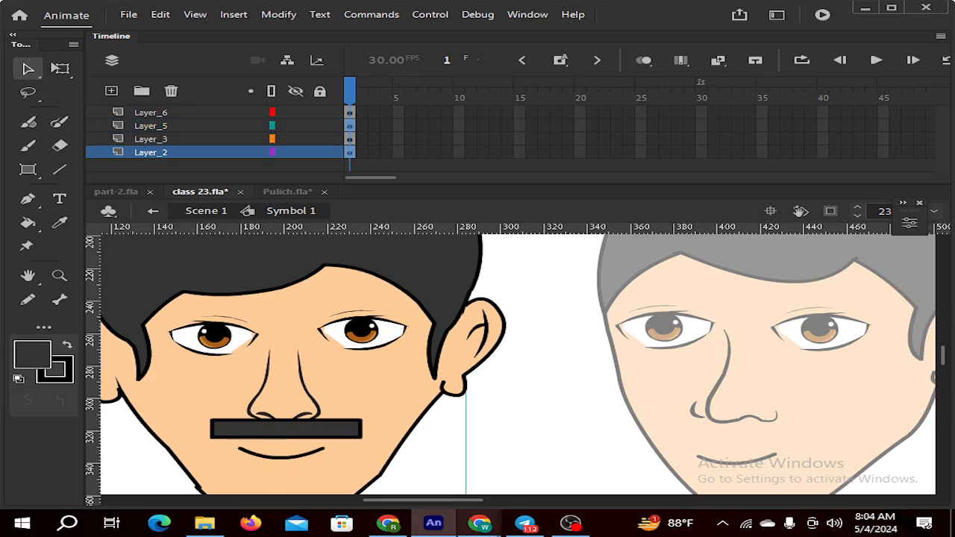
# Switch to the Google Meet call, admit the waiting participant, and return to Animate
pyautogui.moveTo(481, 524)
pyautogui.click(373, 462)
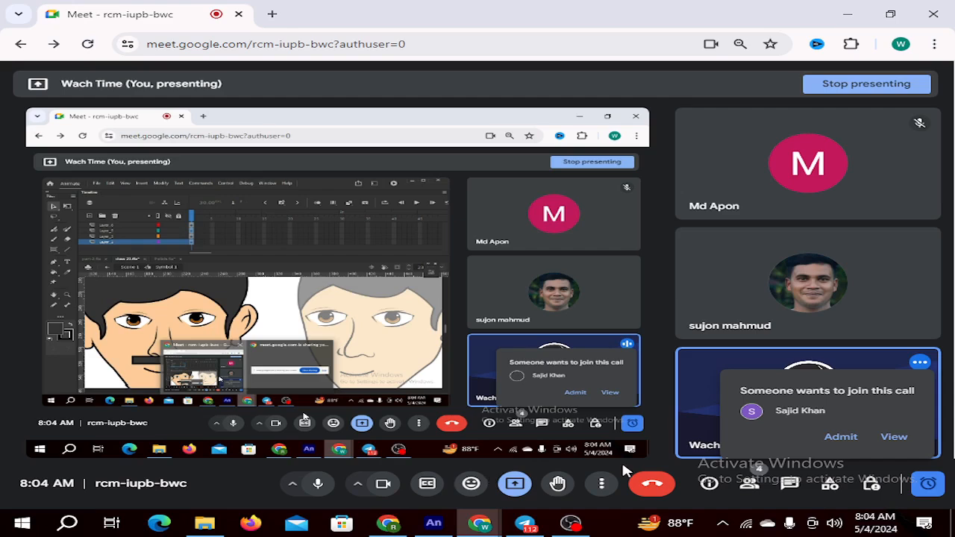
pyautogui.click(841, 437)
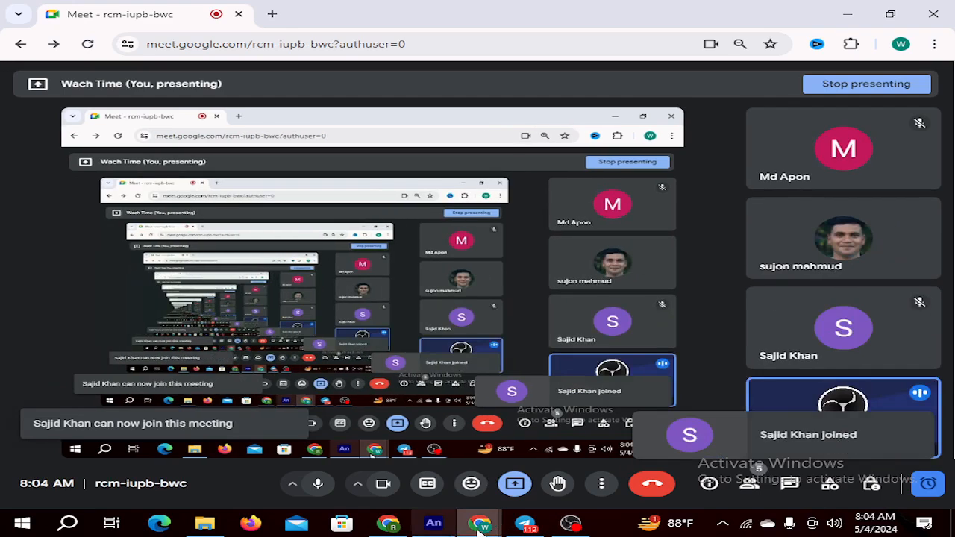
pyautogui.click(433, 522)
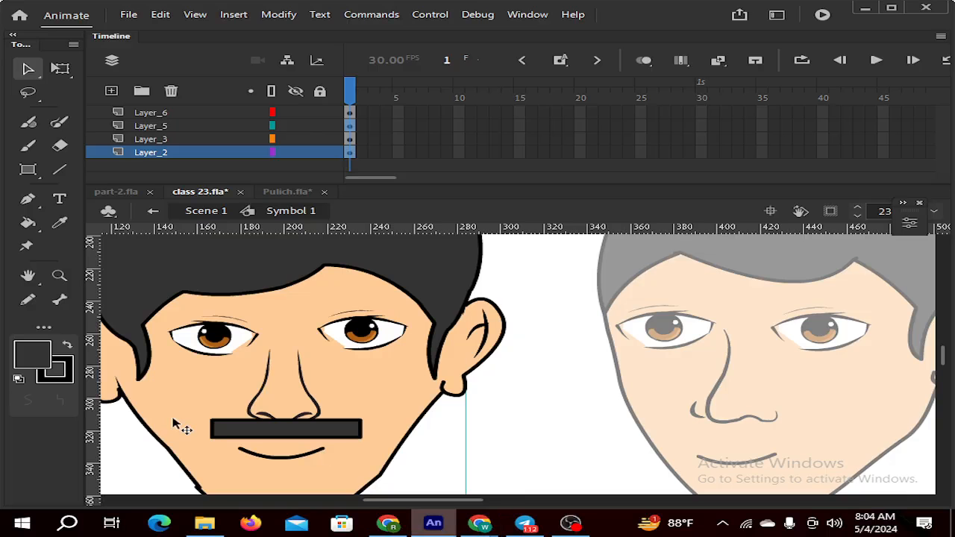
# Replace the rectangle primitive under the nose with a plain dark grey rectangle drawn with the Rectangle tool
pyautogui.click(248, 434)
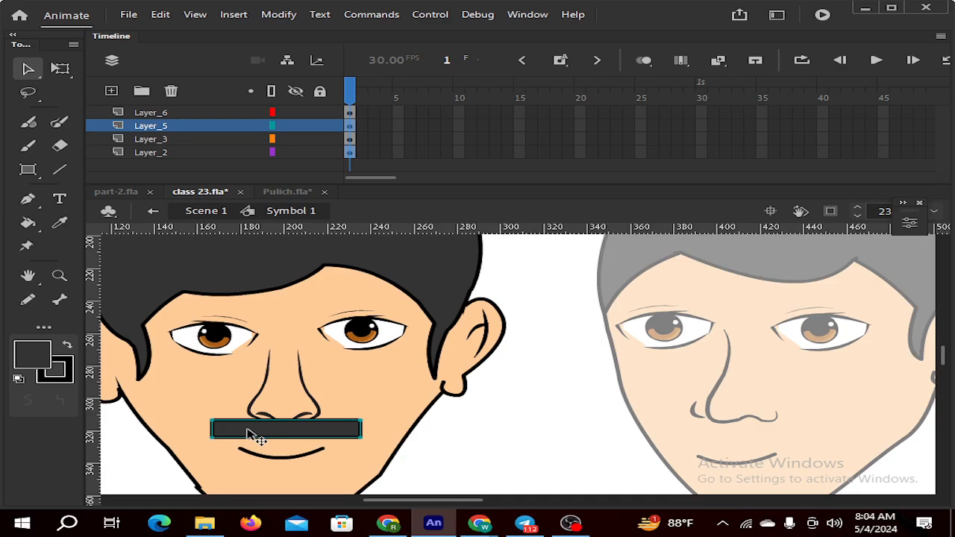
pyautogui.press('Delete')
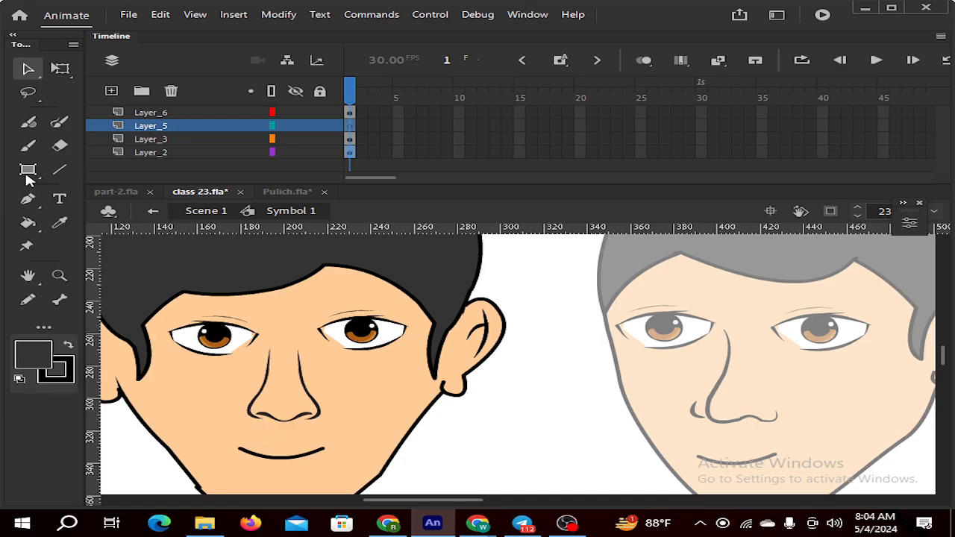
pyautogui.click(27, 172)
pyautogui.click(118, 192)
pyautogui.press('r')
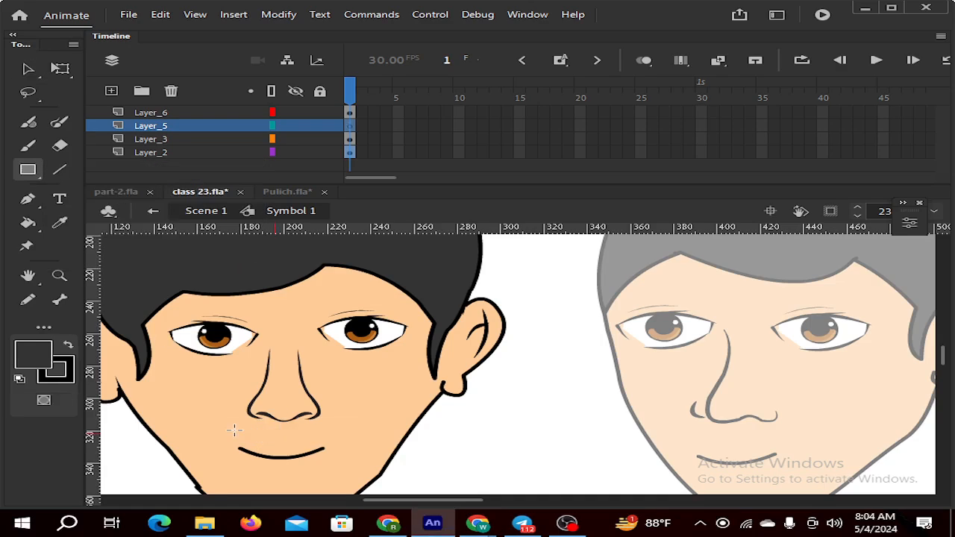
pyautogui.moveTo(224, 424)
pyautogui.mouseDown()
pyautogui.moveTo(273, 452)
pyautogui.moveTo(351, 441)
pyautogui.mouseUp()
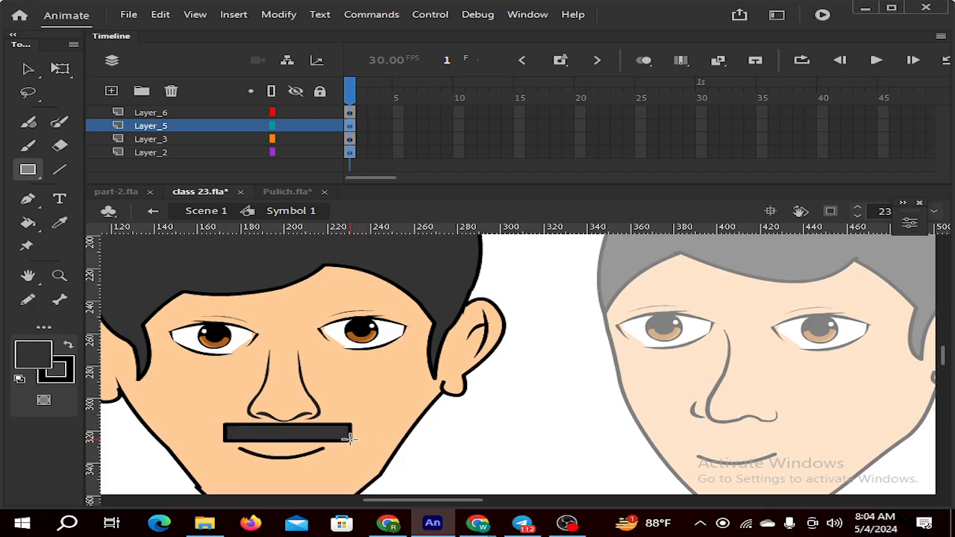
# Bend the rectangle's lower edge upward above the mouth and pull both lower corners outward and down into a moustache shape
pyautogui.press('v')
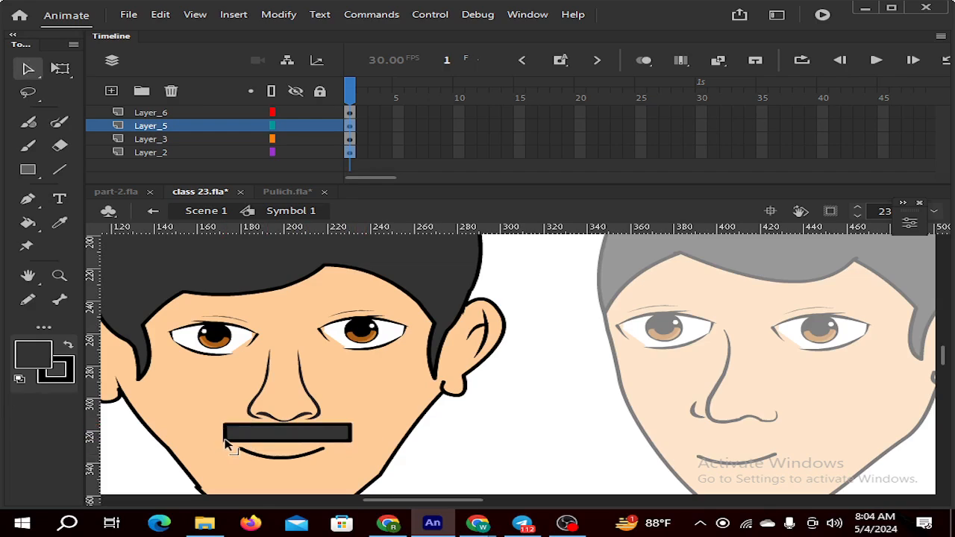
pyautogui.moveTo(226, 444); pyautogui.dragTo(219, 452)
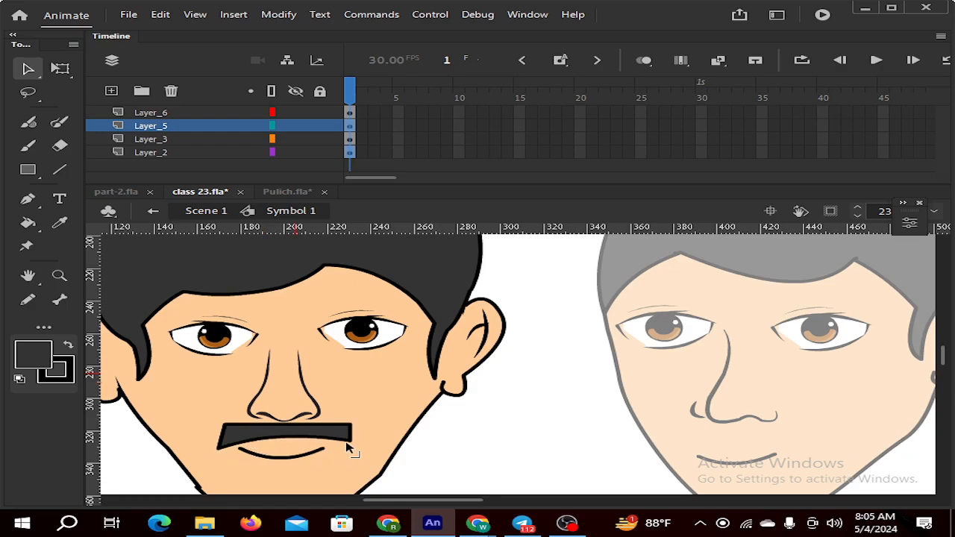
pyautogui.moveTo(349, 446); pyautogui.dragTo(354, 453)
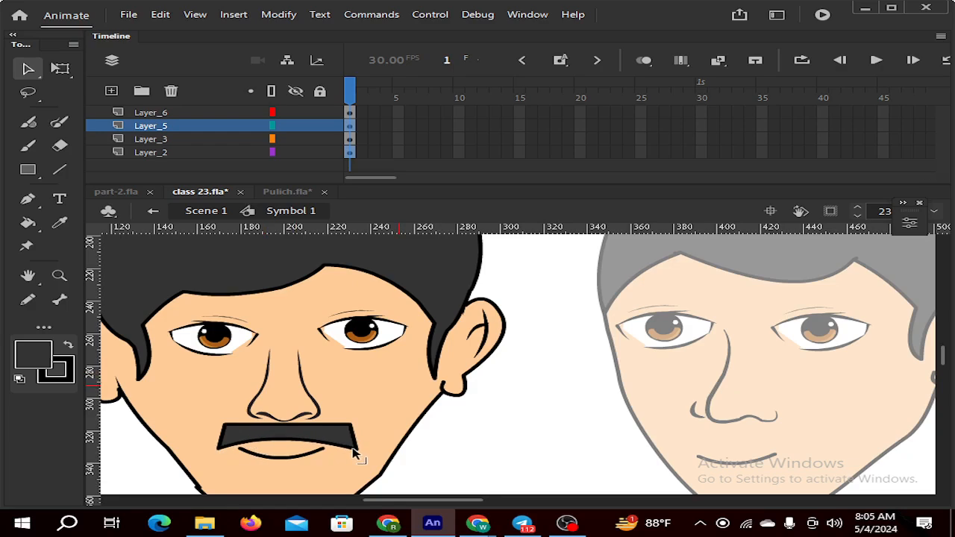
pyautogui.click(214, 454)
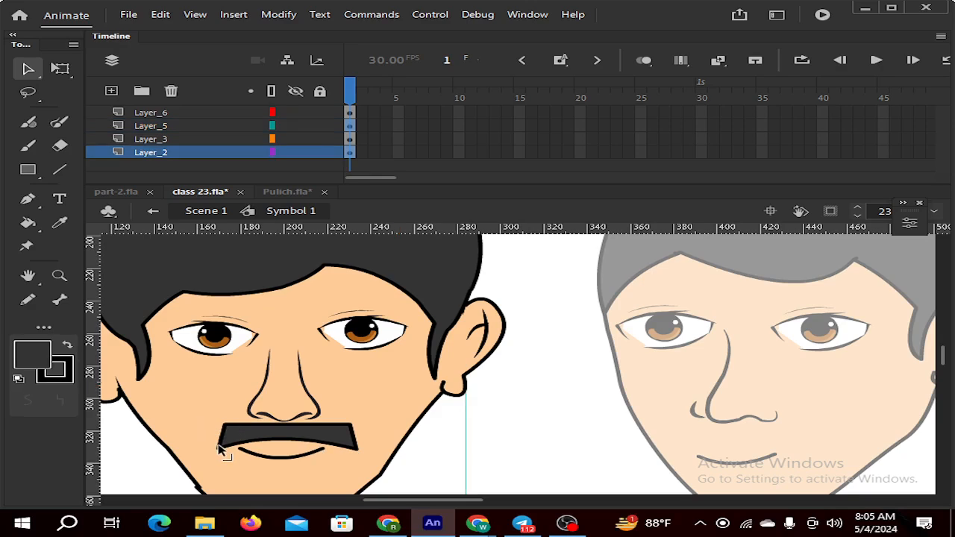
# Lower the moustache's two upper corners and flare its two lower corners further outward
pyautogui.scroll(2, 224, 449)
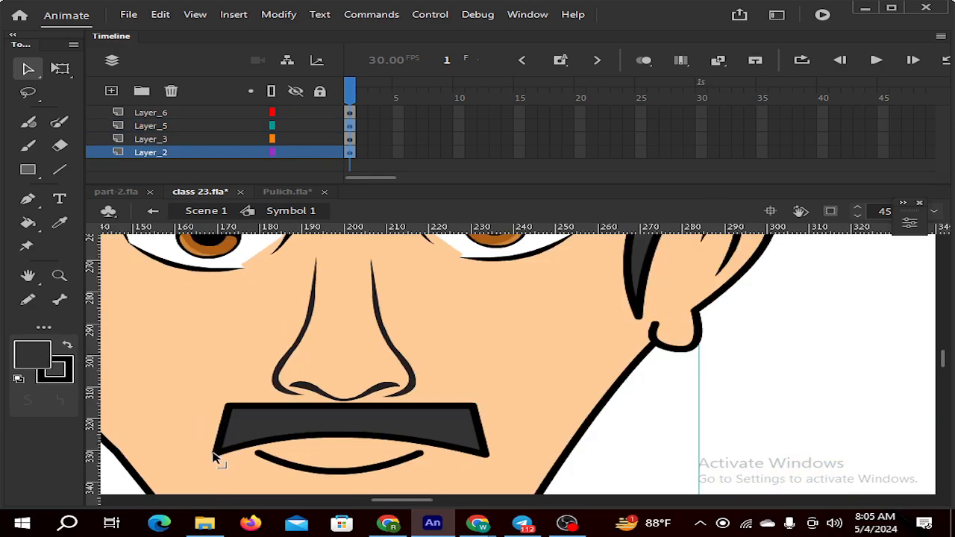
pyautogui.moveTo(214, 454); pyautogui.dragTo(205, 456)
pyautogui.moveTo(226, 407); pyautogui.dragTo(220, 416)
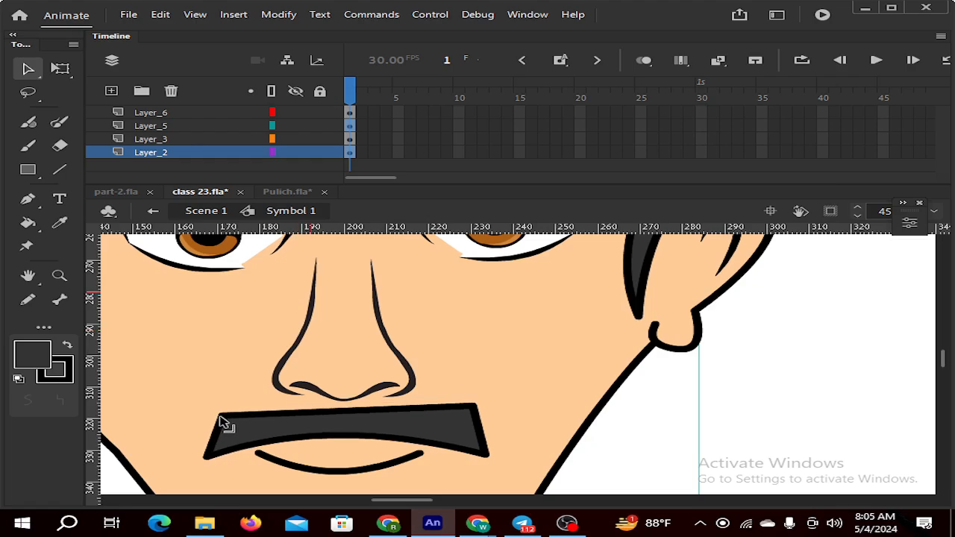
pyautogui.moveTo(480, 413); pyautogui.dragTo(482, 423)
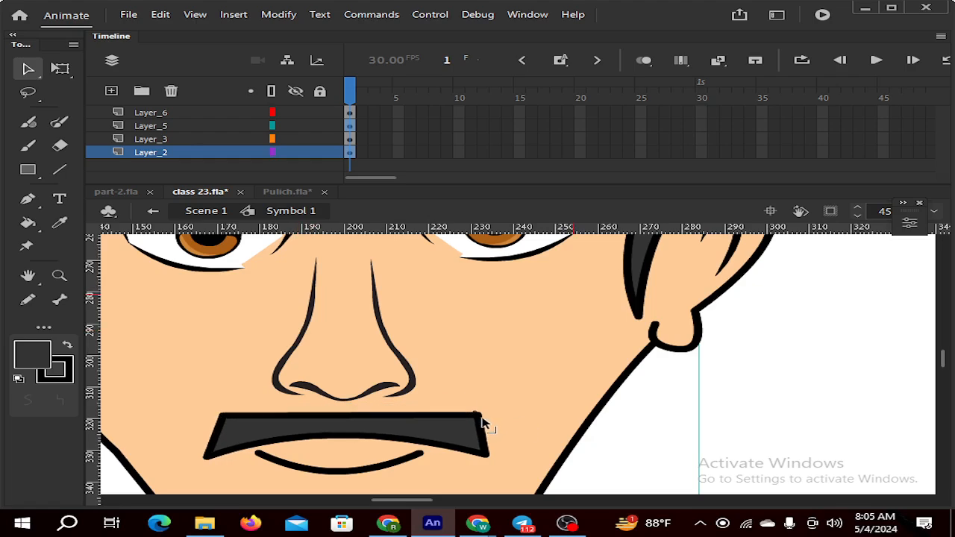
pyautogui.moveTo(489, 456); pyautogui.dragTo(496, 459)
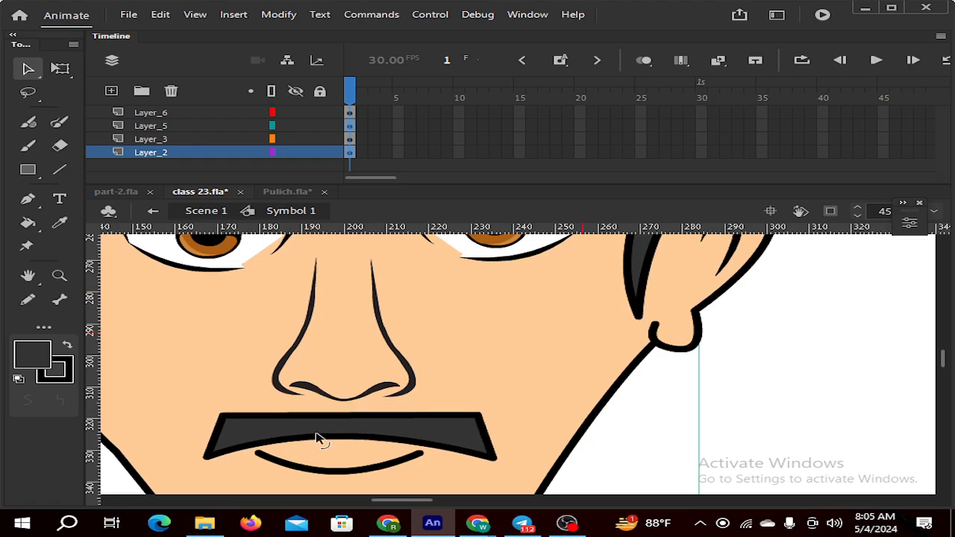
# Reshape the moustache's upper edge with a dip below the nose and a gentle arch on each side
pyautogui.moveTo(351, 417)
pyautogui.mouseDown()
pyautogui.moveTo(352, 426)
pyautogui.moveTo(324, 419)
pyautogui.moveTo(335, 427)
pyautogui.mouseUp()
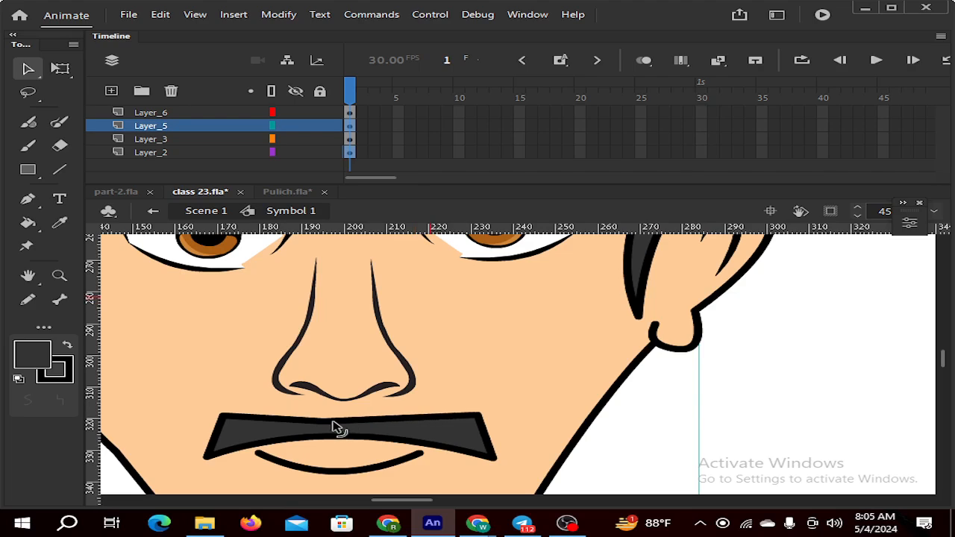
pyautogui.scroll(2, 329, 428)
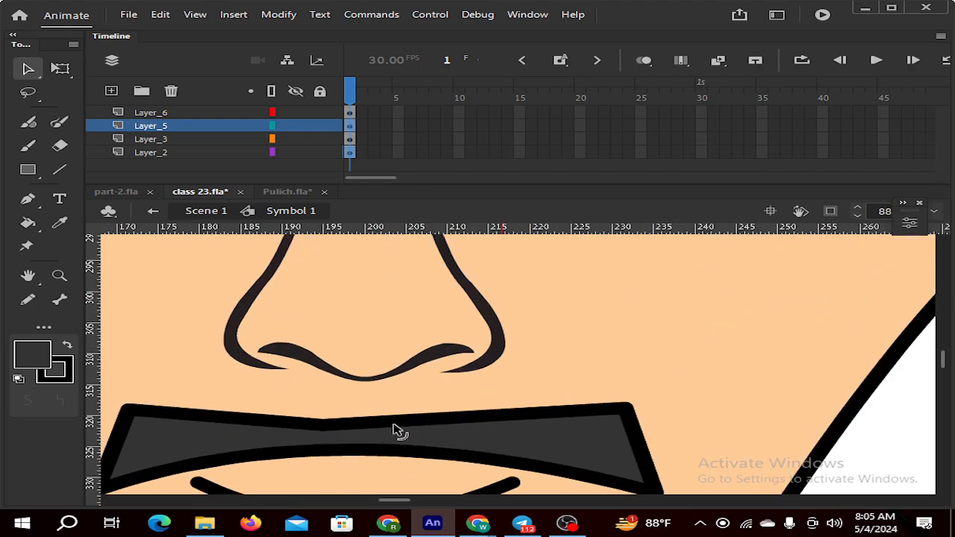
pyautogui.moveTo(396, 429); pyautogui.dragTo(358, 418)
pyautogui.scroll(-3, 361, 422)
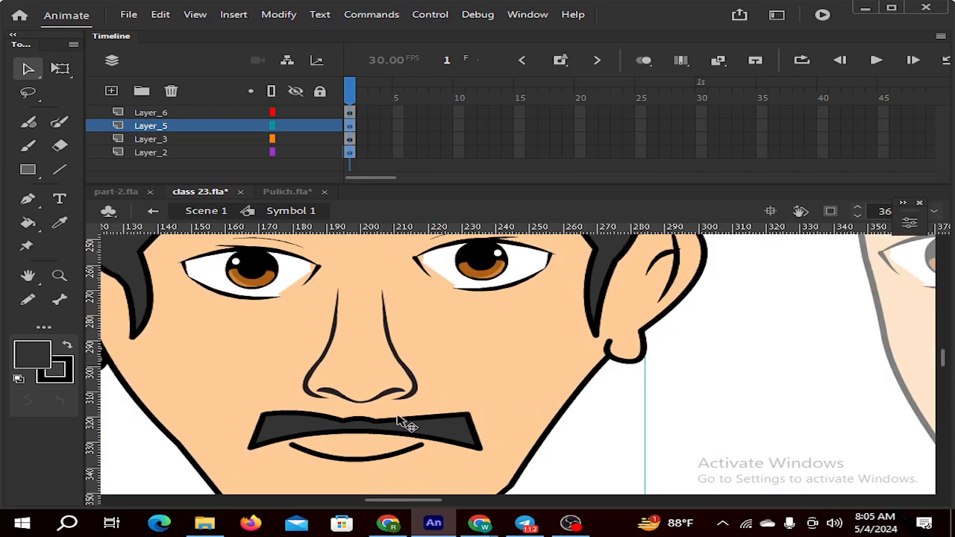
pyautogui.moveTo(398, 419); pyautogui.dragTo(398, 413)
# Select the moustache's fill together with its outline and move it slightly upward, closer to the nose
pyautogui.click(296, 427)
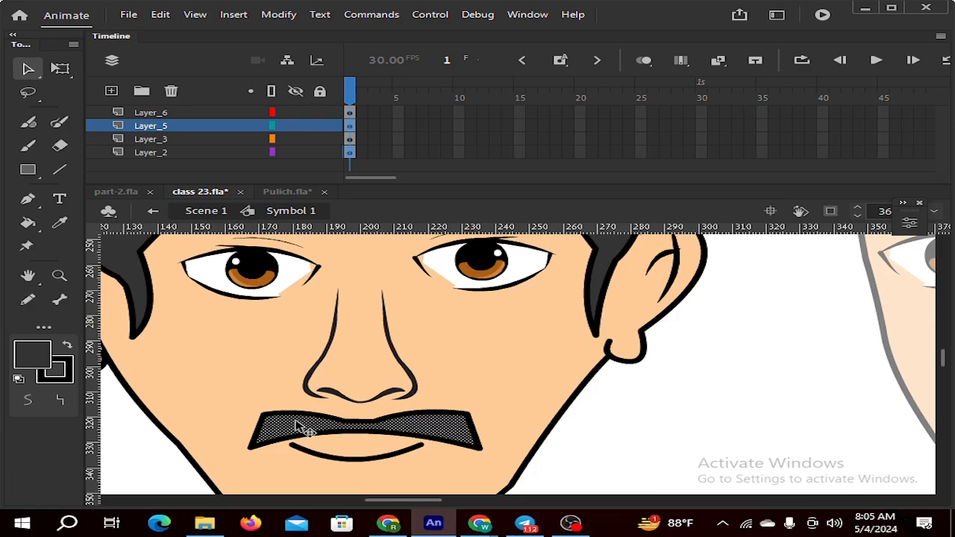
pyautogui.doubleClick(347, 425)
pyautogui.moveTo(347, 425); pyautogui.dragTo(353, 431)
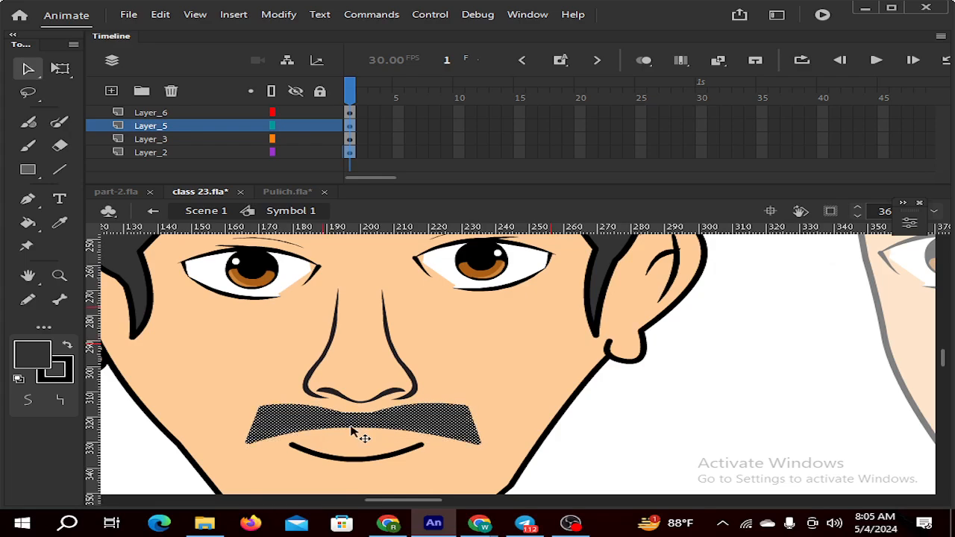
pyautogui.click(608, 438)
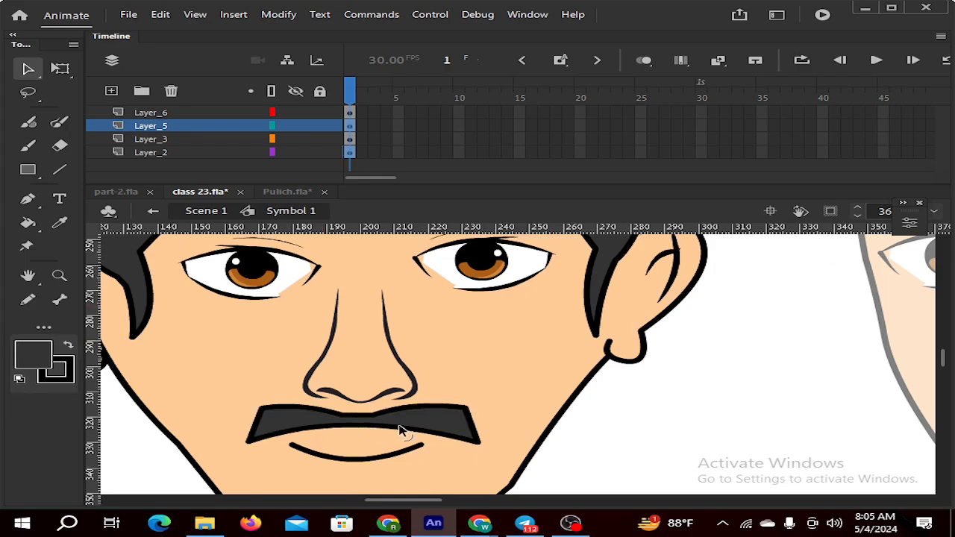
# Shape the middle of the moustache's lower edge into a small central arch with curved sides
pyautogui.scroll(-3, 398, 436)
pyautogui.scroll(2, 390, 441)
pyautogui.scroll(1, 373, 436)
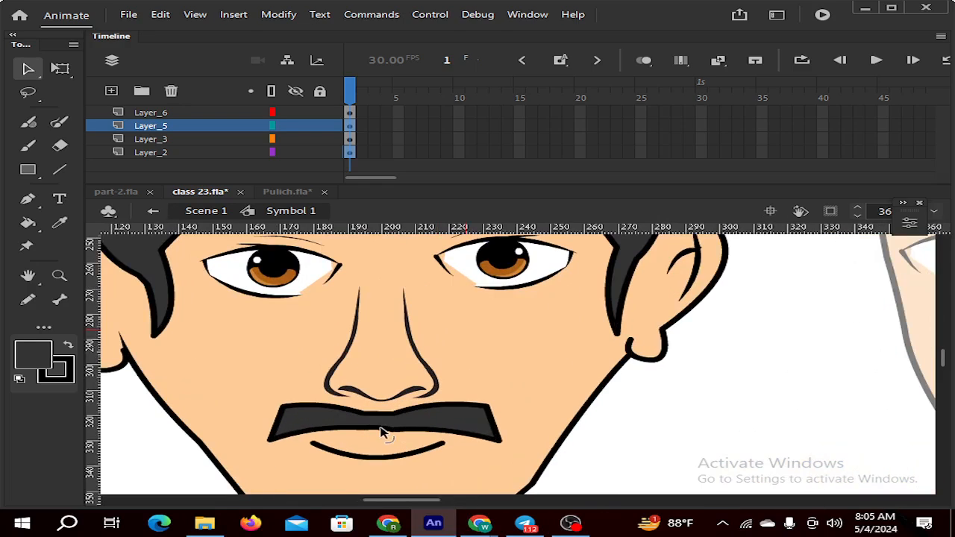
pyautogui.scroll(1, 373, 433)
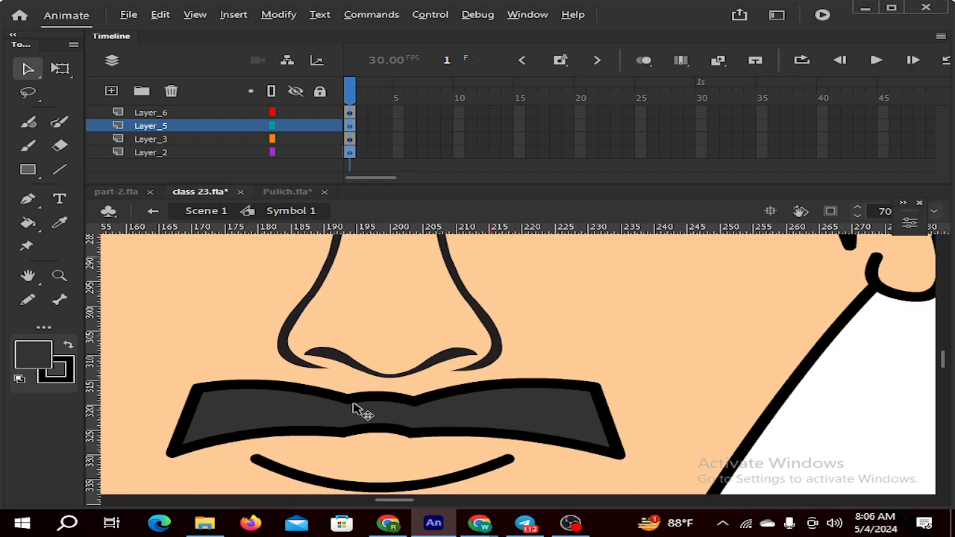
pyautogui.scroll(-2, 355, 406)
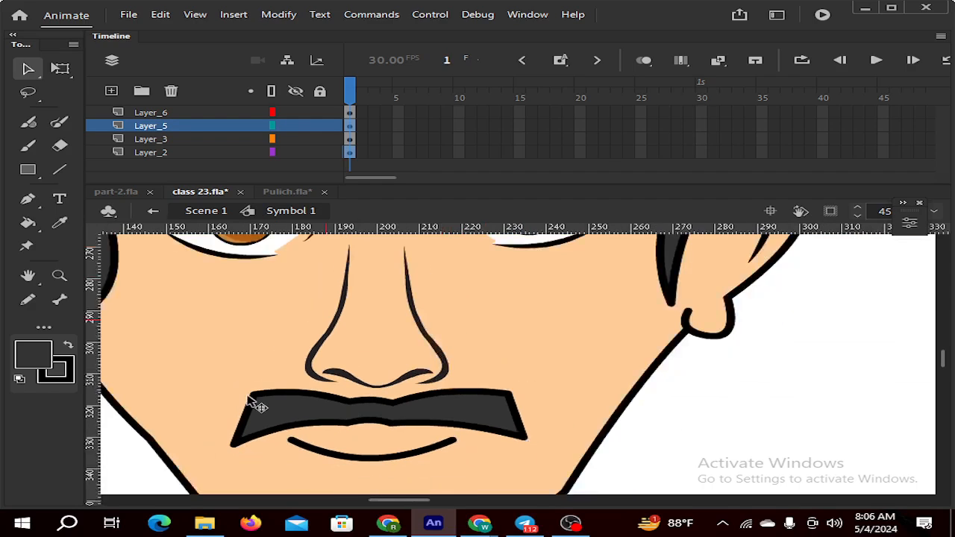
# Lower the moustache's upper outer corners, adjust the right tip, and round the right half of the upper edge
pyautogui.moveTo(255, 399); pyautogui.dragTo(245, 415)
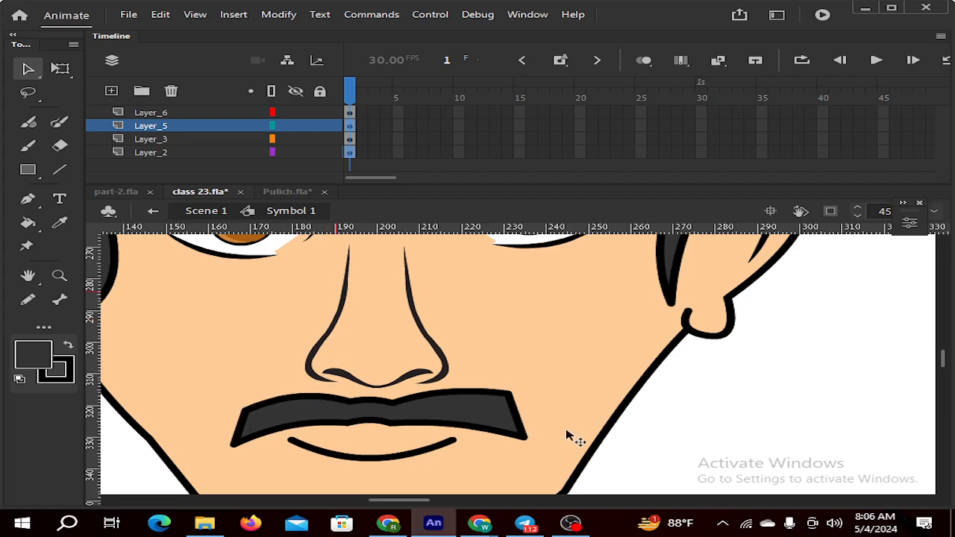
pyautogui.moveTo(528, 440); pyautogui.dragTo(529, 446)
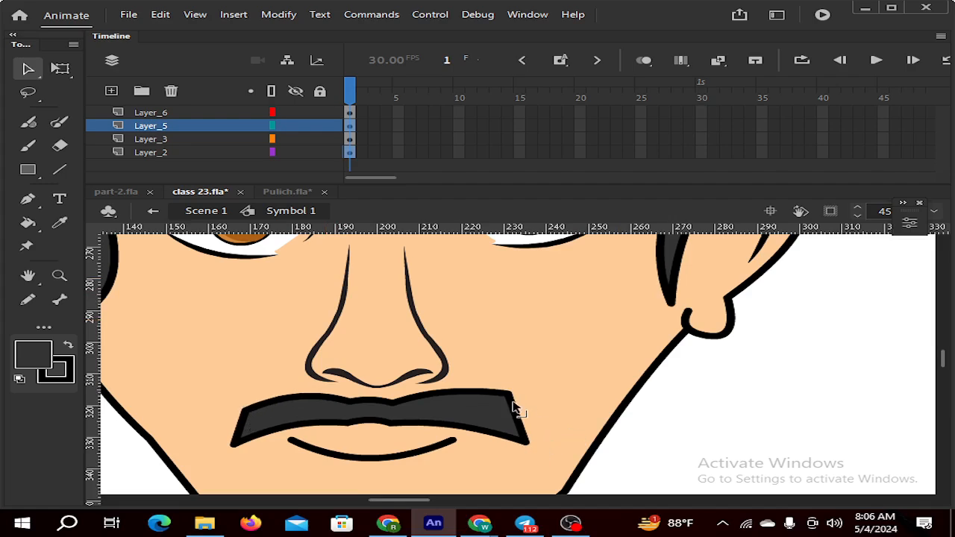
pyautogui.moveTo(514, 393); pyautogui.dragTo(521, 407)
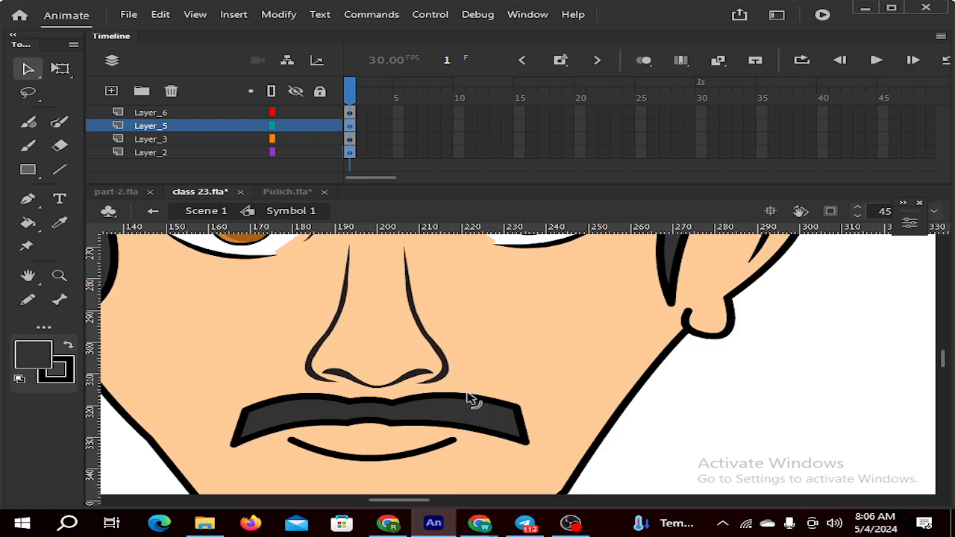
pyautogui.moveTo(470, 398); pyautogui.dragTo(472, 394)
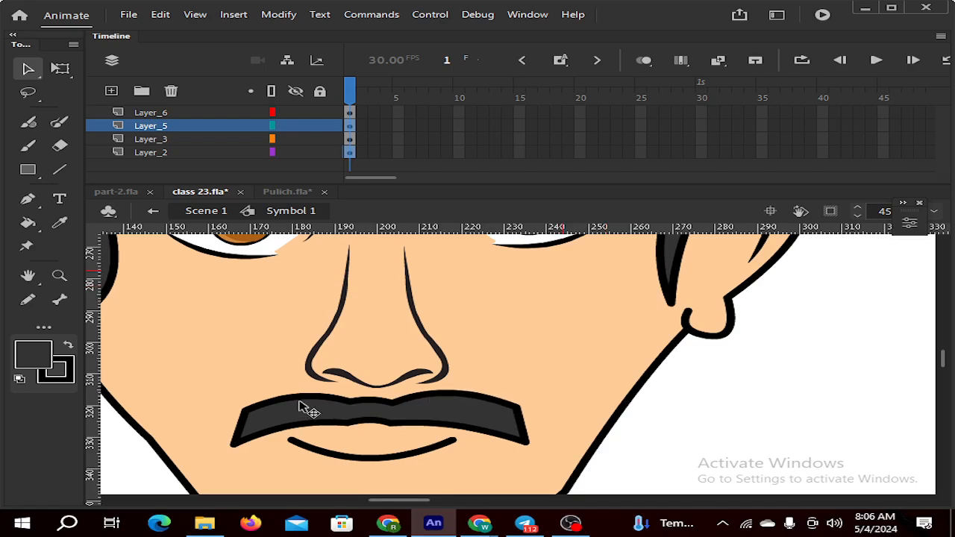
pyautogui.click(495, 413)
pyautogui.click(483, 415)
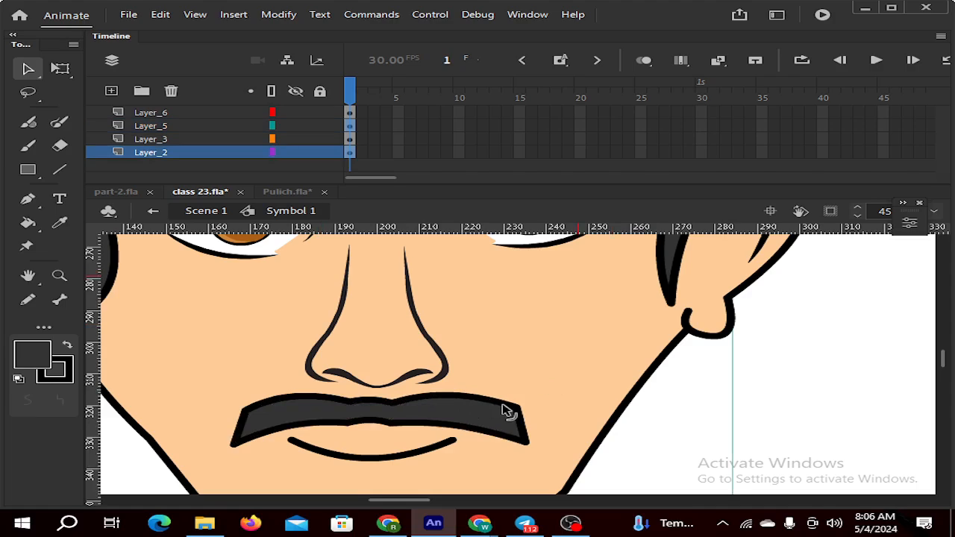
pyautogui.moveTo(513, 415); pyautogui.dragTo(516, 440)
# Delete the black outline around the front-view moustache, keeping only its dark grey fill
pyautogui.scroll(-3, 513, 441)
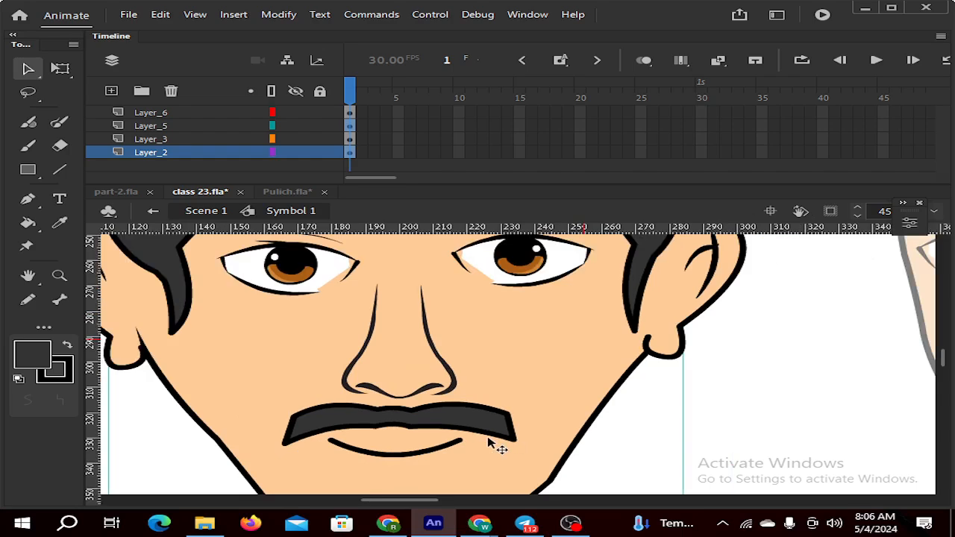
pyautogui.scroll(-1, 646, 452)
pyautogui.scroll(-2, 641, 444)
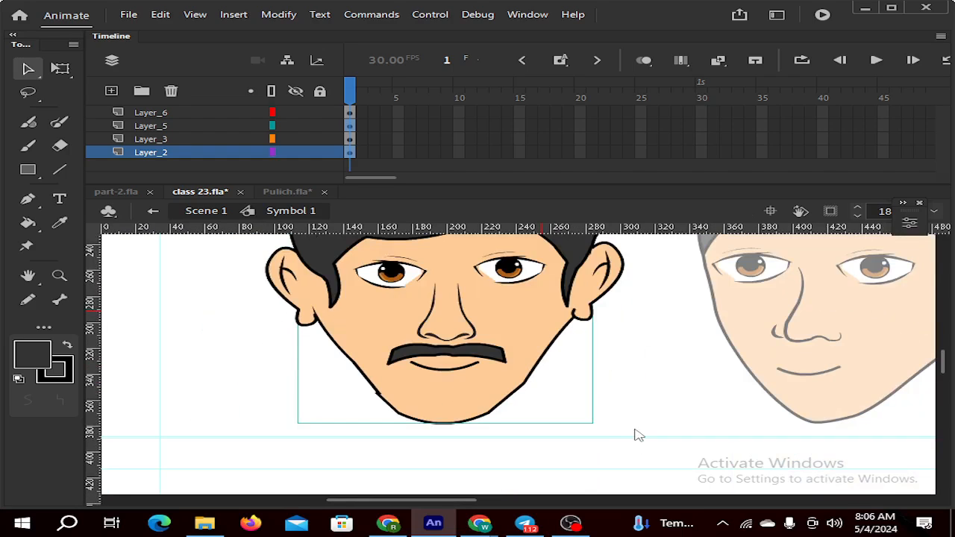
pyautogui.scroll(-1, 539, 413)
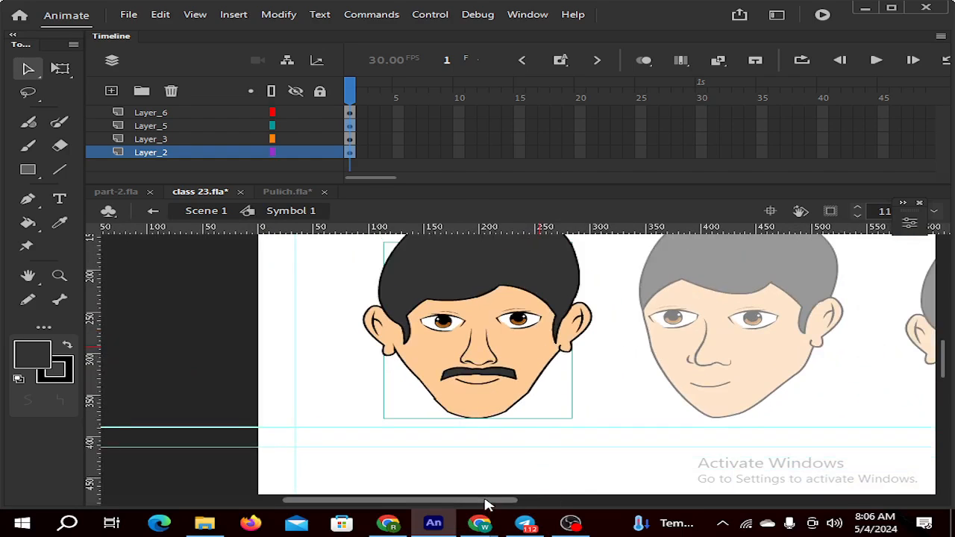
pyautogui.moveTo(486, 505); pyautogui.dragTo(531, 503)
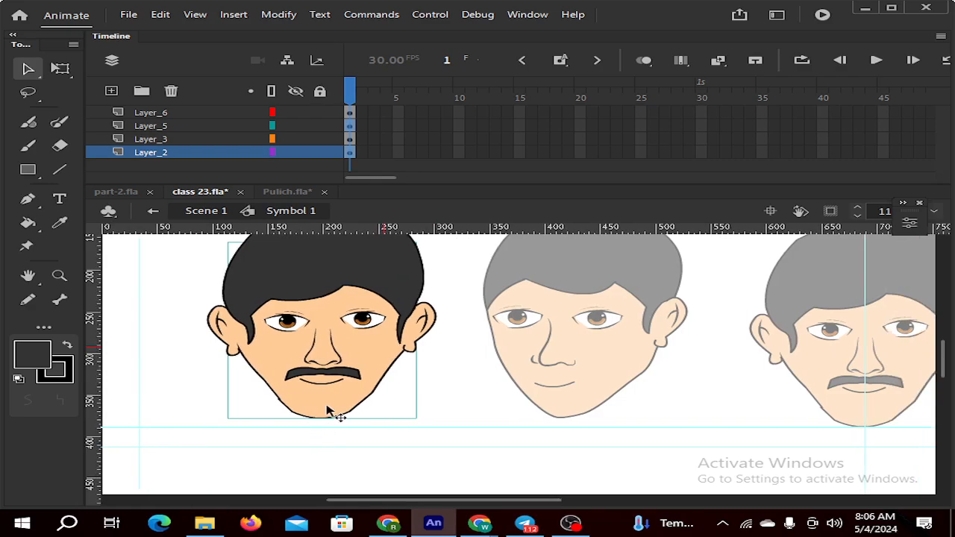
pyautogui.scroll(2, 328, 414)
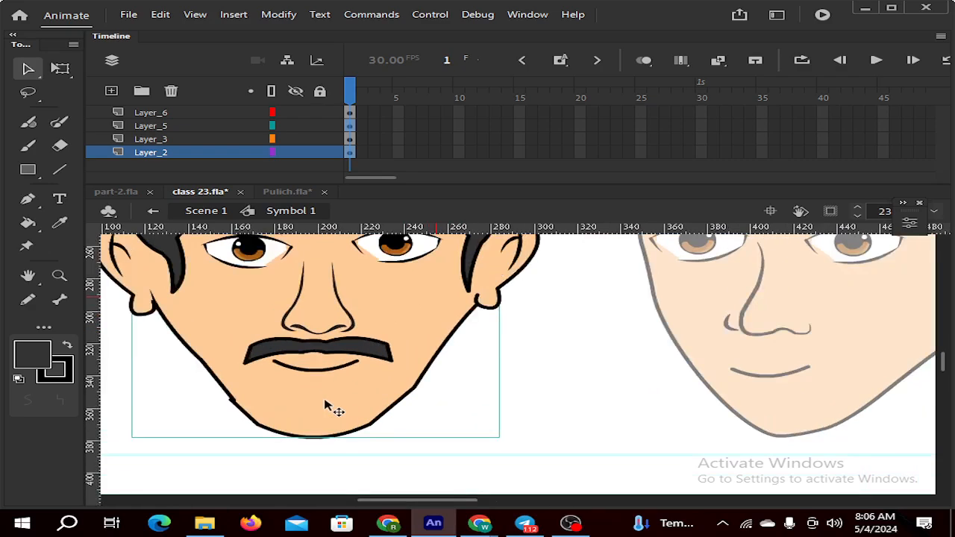
pyautogui.click(282, 358)
pyautogui.doubleClick(280, 358)
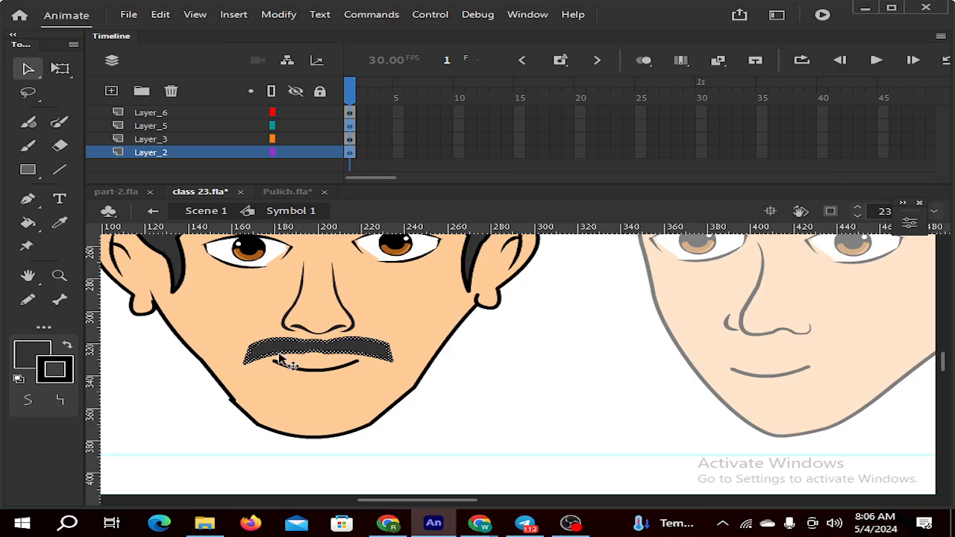
pyautogui.press('Delete')
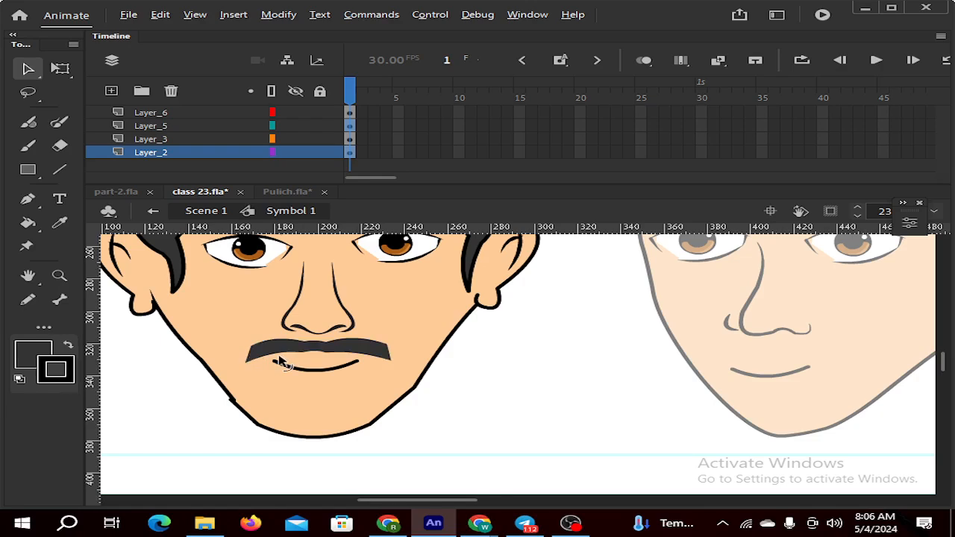
pyautogui.scroll(-2, 273, 358)
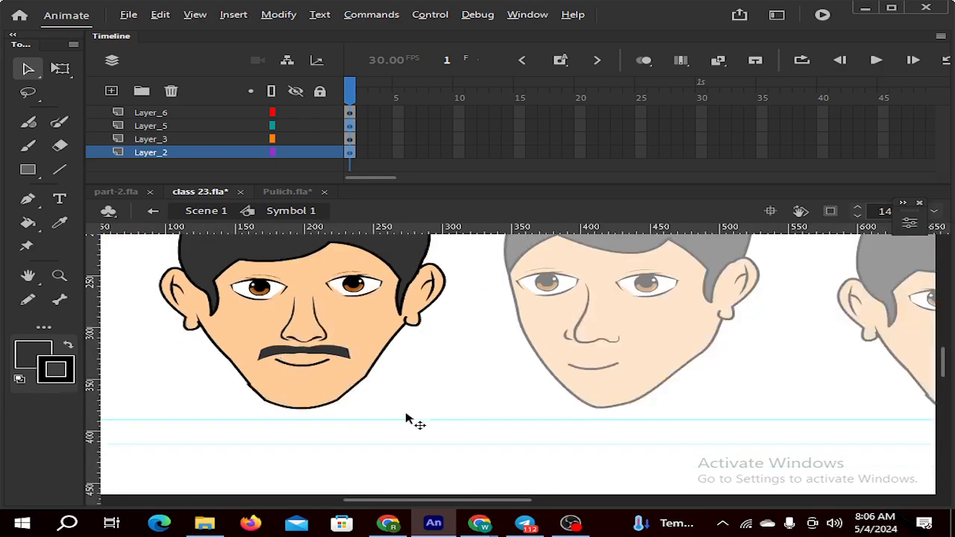
# Select the moustache fill, view its object properties, and deselect it
pyautogui.click(296, 367)
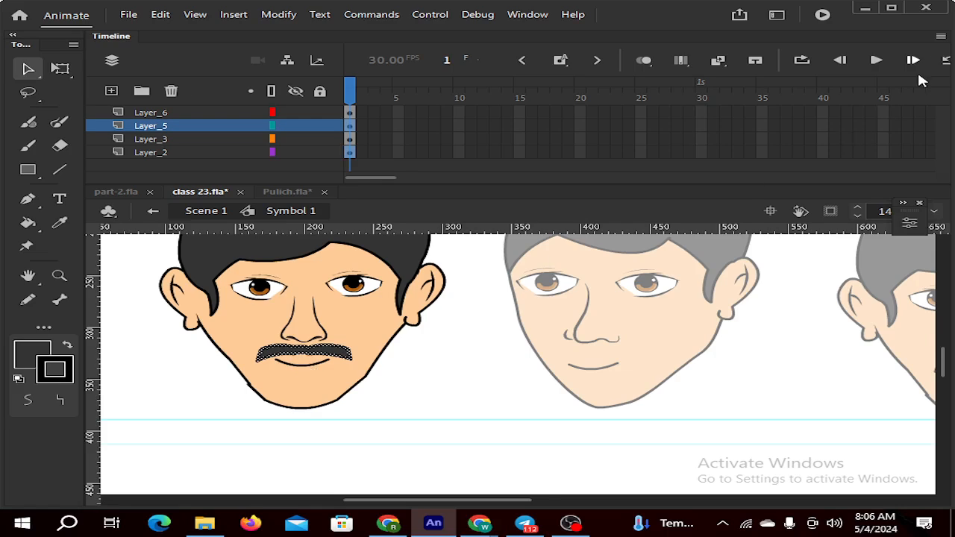
pyautogui.click(910, 222)
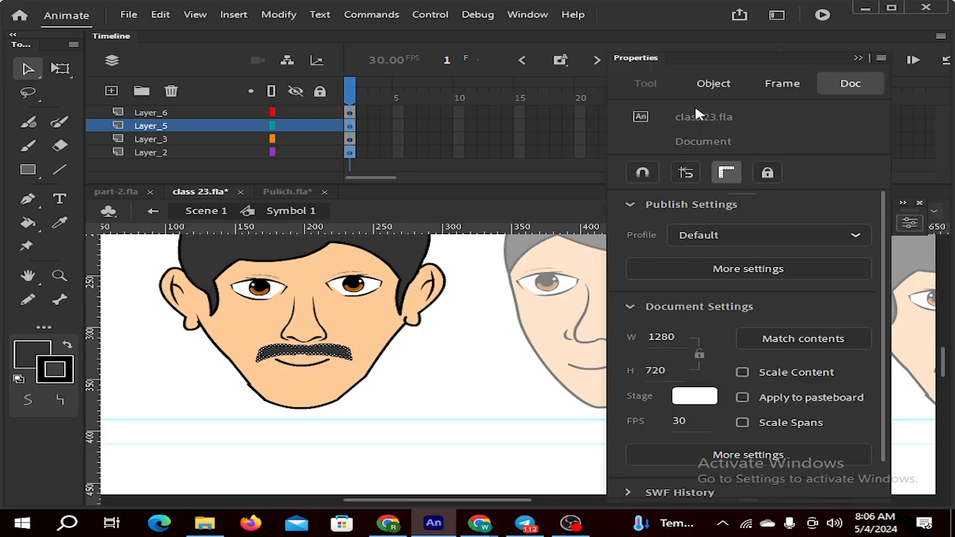
pyautogui.click(710, 84)
pyautogui.moveTo(634, 363); pyautogui.dragTo(591, 372)
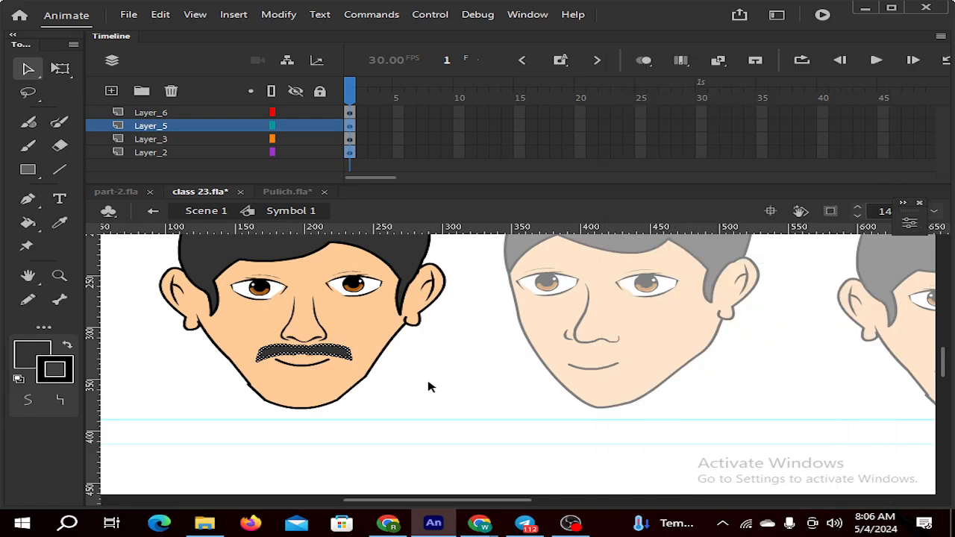
pyautogui.click(429, 387)
# Review the moustache against the whole face and return from Symbol 1 to Scene 1
pyautogui.scroll(-2, 347, 384)
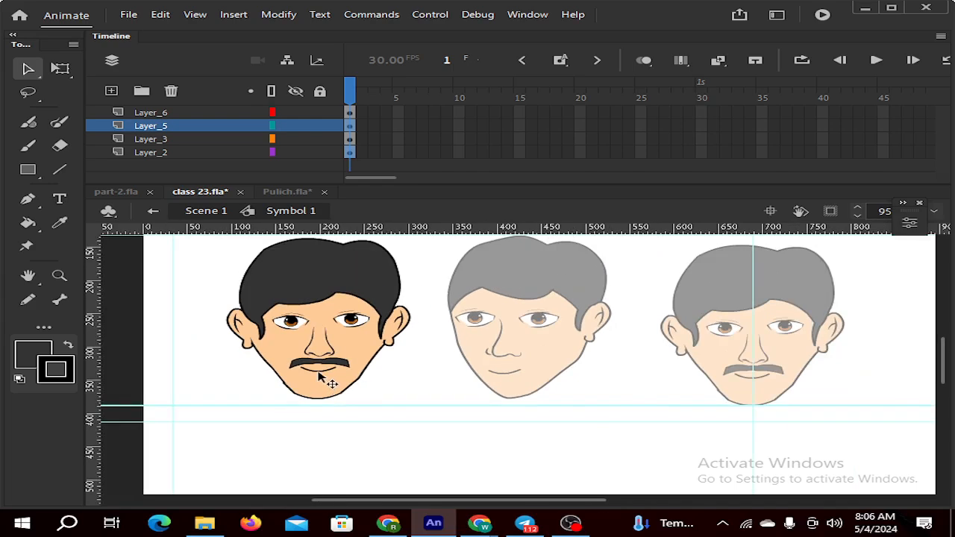
pyautogui.scroll(3, 328, 380)
pyautogui.scroll(2, 320, 377)
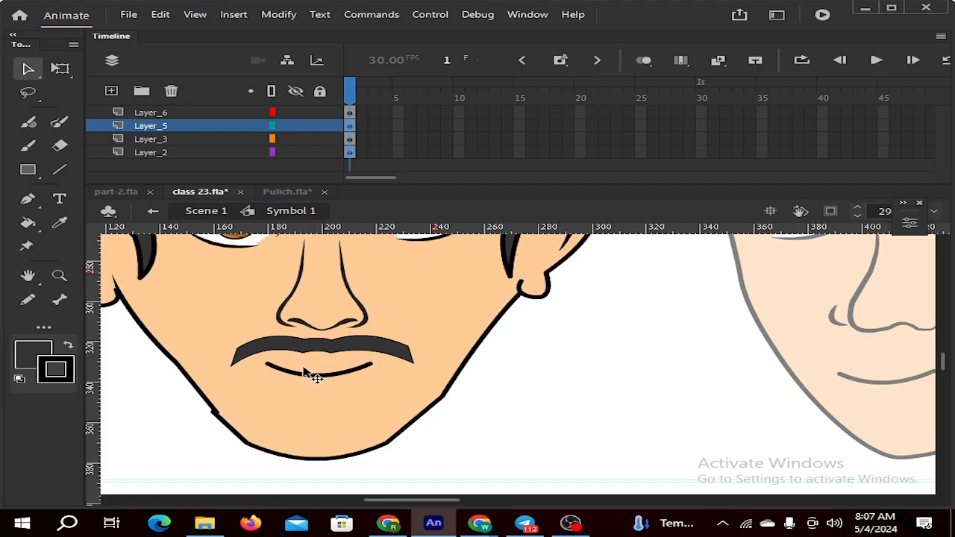
pyautogui.scroll(-2, 311, 379)
pyautogui.scroll(-2, 317, 389)
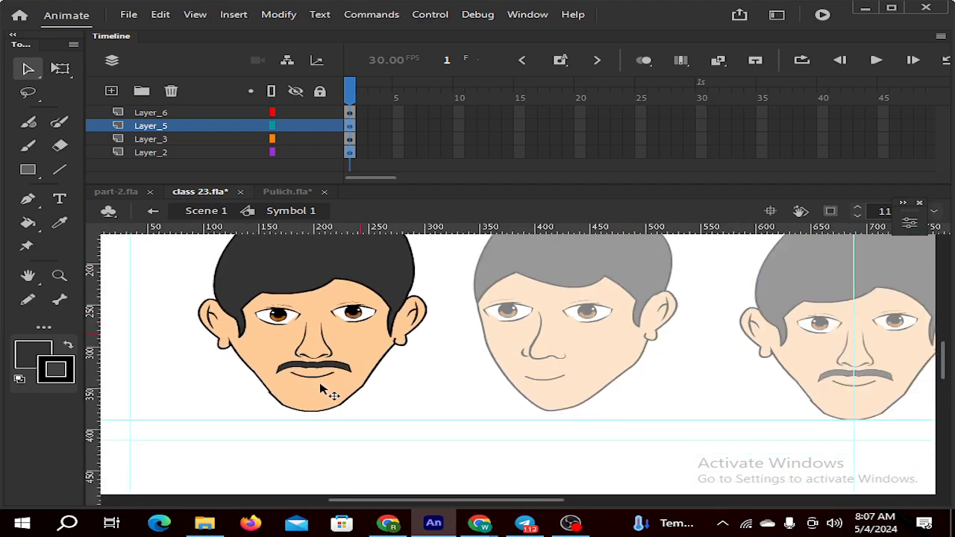
pyautogui.doubleClick(471, 386)
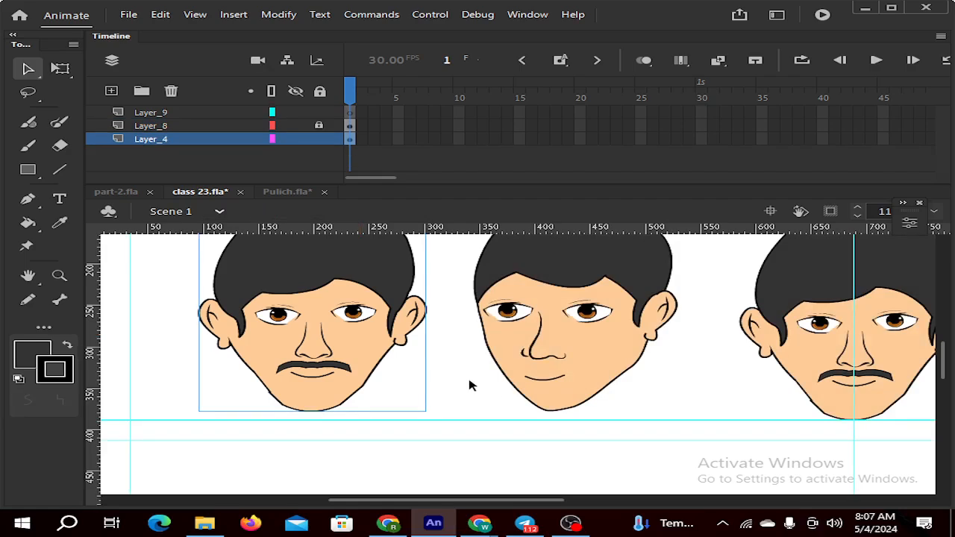
pyautogui.click(475, 384)
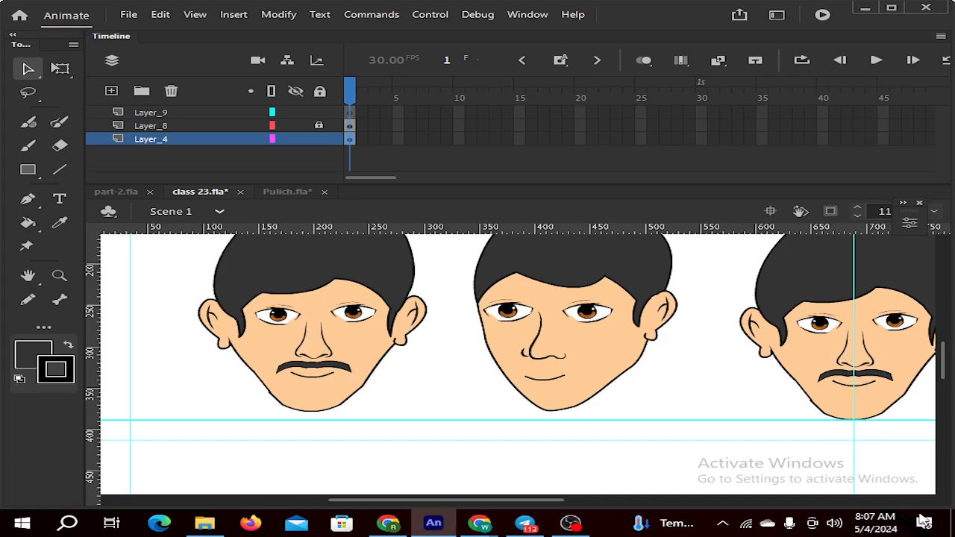
# Open the front-view head's Symbol 1 for editing and copy the moustache fill from Layer_5
pyautogui.click(345, 371)
pyautogui.doubleClick(345, 371)
pyautogui.click(346, 371)
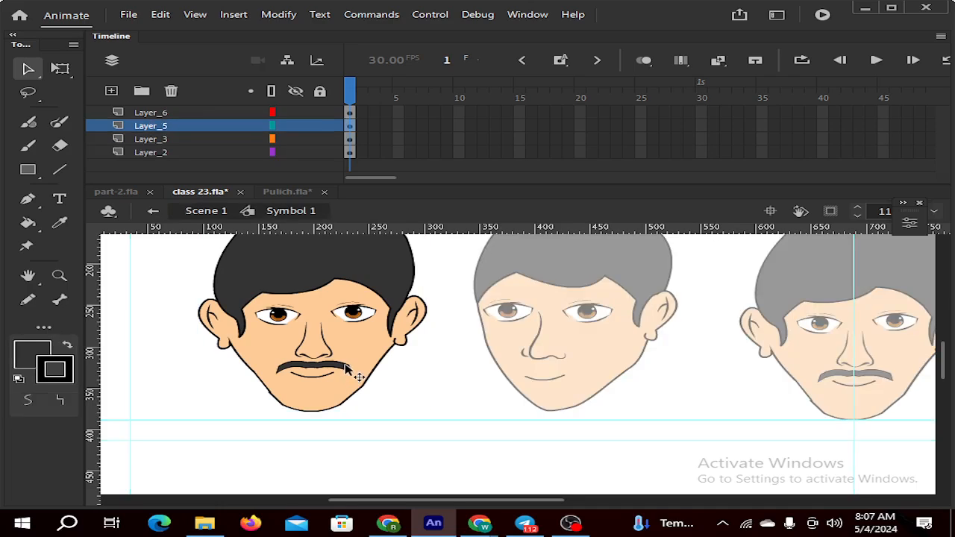
pyautogui.doubleClick(344, 367)
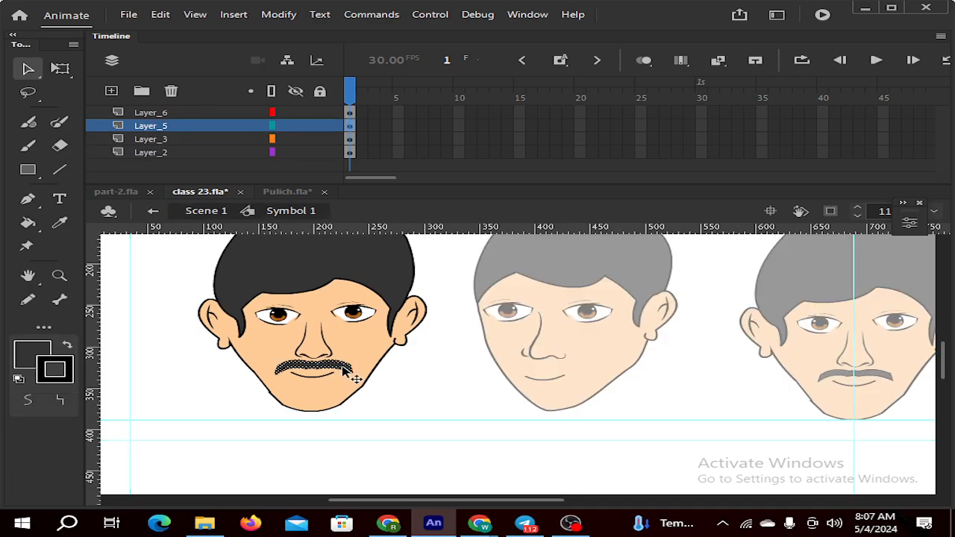
pyautogui.click(153, 126)
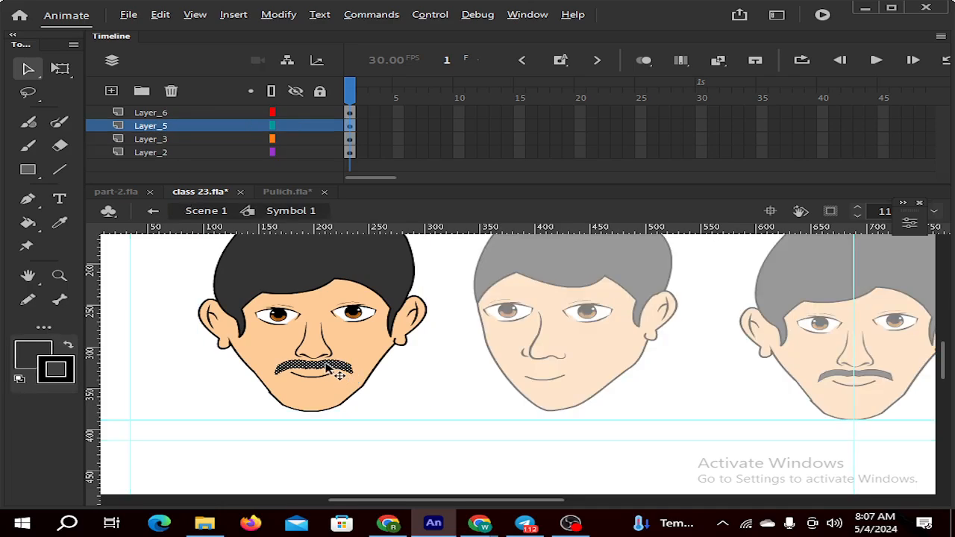
pyautogui.moveTo(327, 364)
pyautogui.mouseDown()
pyautogui.moveTo(567, 379)
pyautogui.moveTo(552, 375)
pyautogui.mouseUp()
pyautogui.press('Delete')
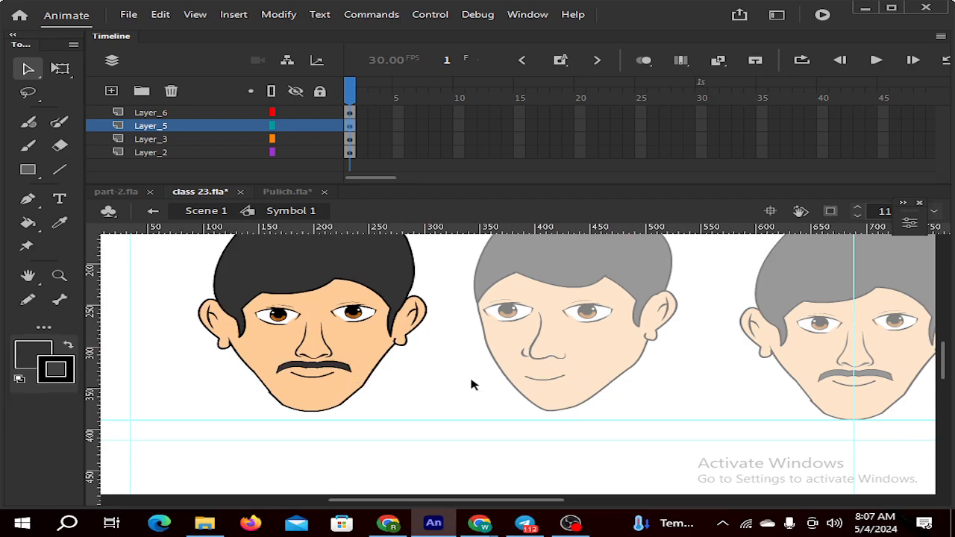
# Return to Scene 1 and make Layer_8 active by selecting artwork on the middle three-quarter-view face
pyautogui.doubleClick(471, 385)
pyautogui.click(553, 375)
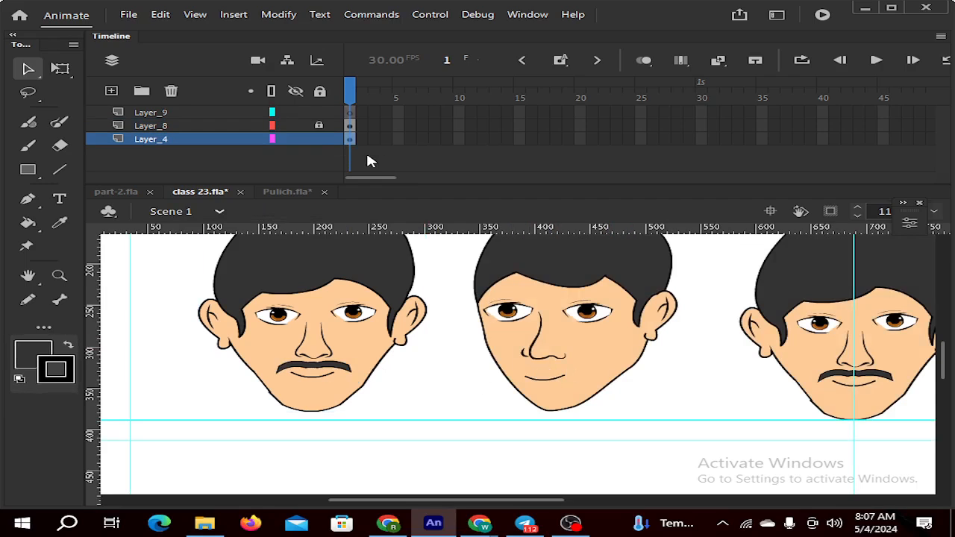
pyautogui.click(556, 381)
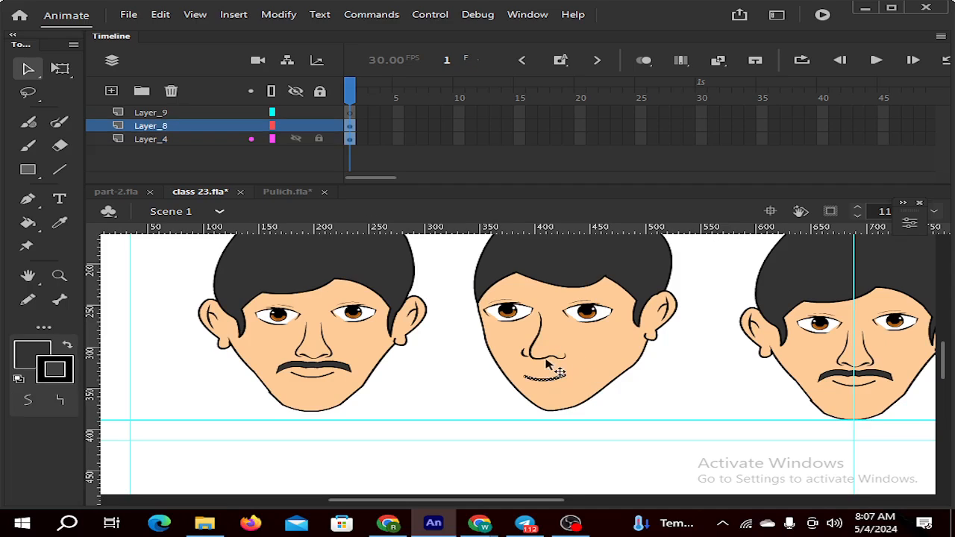
pyautogui.click(550, 371)
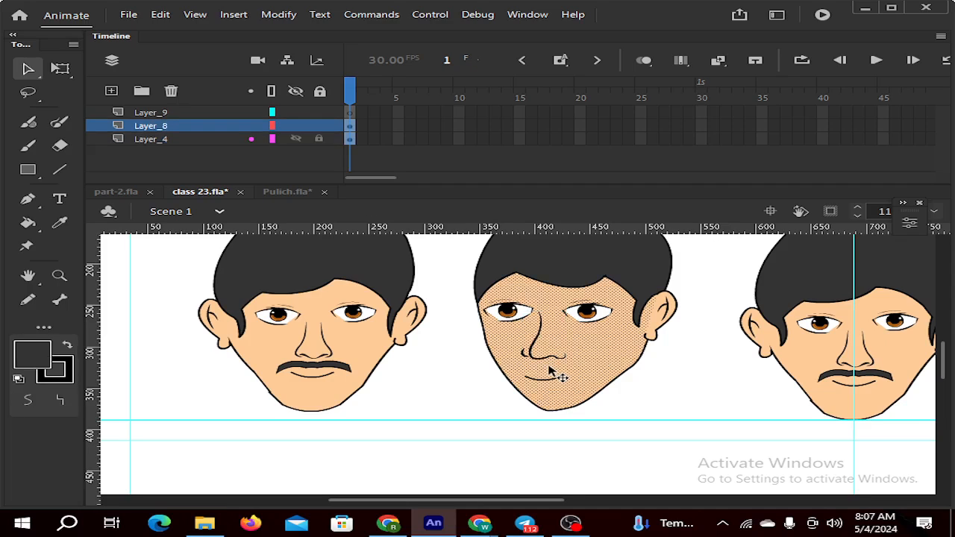
pyautogui.click(456, 385)
# Paste the copied moustache onto the three-quarter-view face in Layer_8 and position it between the nose and mouth
pyautogui.scroll(2, 535, 378)
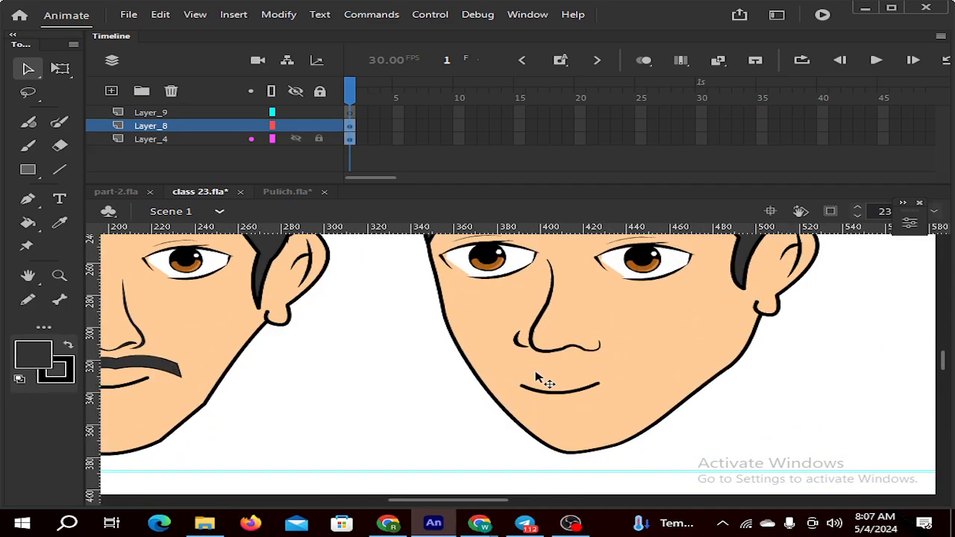
pyautogui.scroll(1, 535, 378)
pyautogui.hotkey('ctrl', 'v')
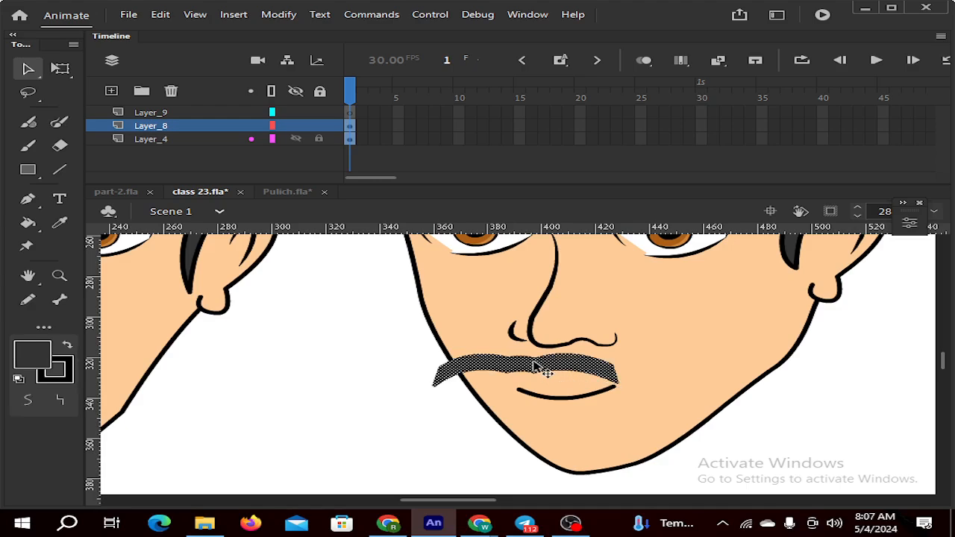
pyautogui.moveTo(534, 364); pyautogui.dragTo(594, 365)
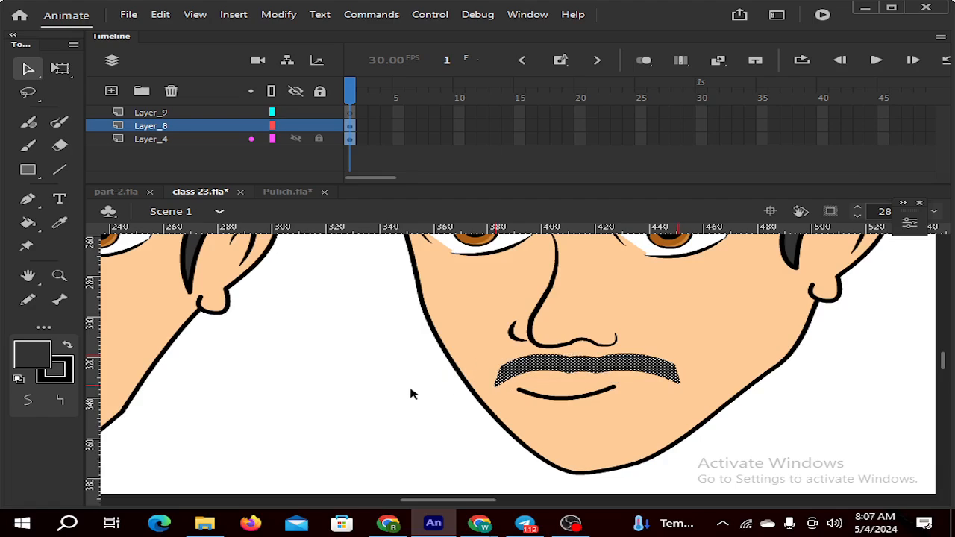
pyautogui.click(404, 394)
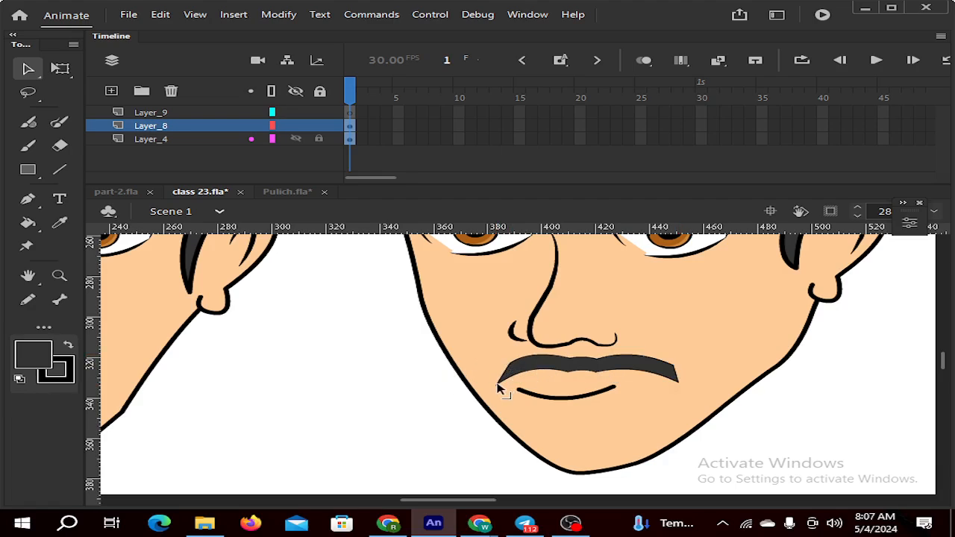
# Shorten the pasted moustache's left tip and shift the whole moustache slightly left on the three-quarter-view face
pyautogui.moveTo(497, 387); pyautogui.dragTo(505, 380)
pyautogui.click(558, 366)
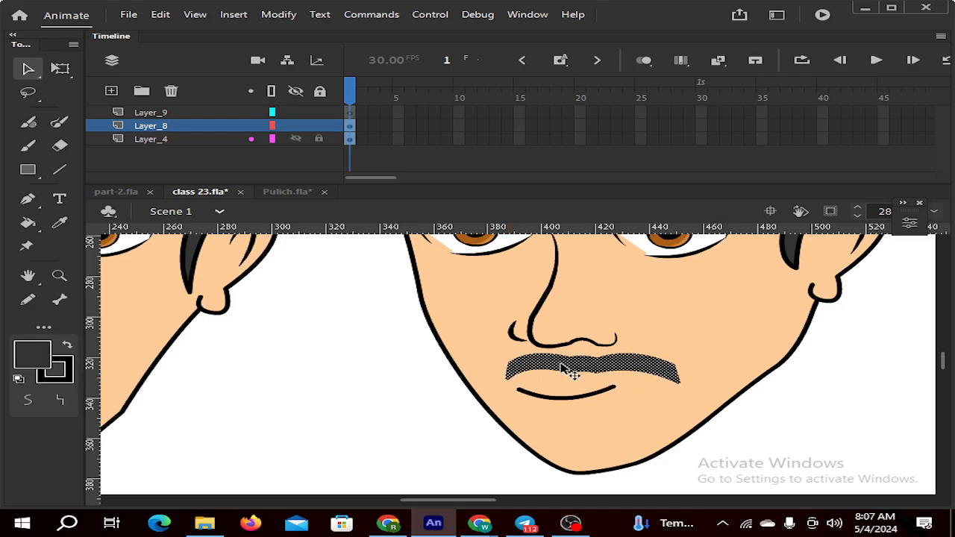
pyautogui.moveTo(561, 364); pyautogui.dragTo(546, 367)
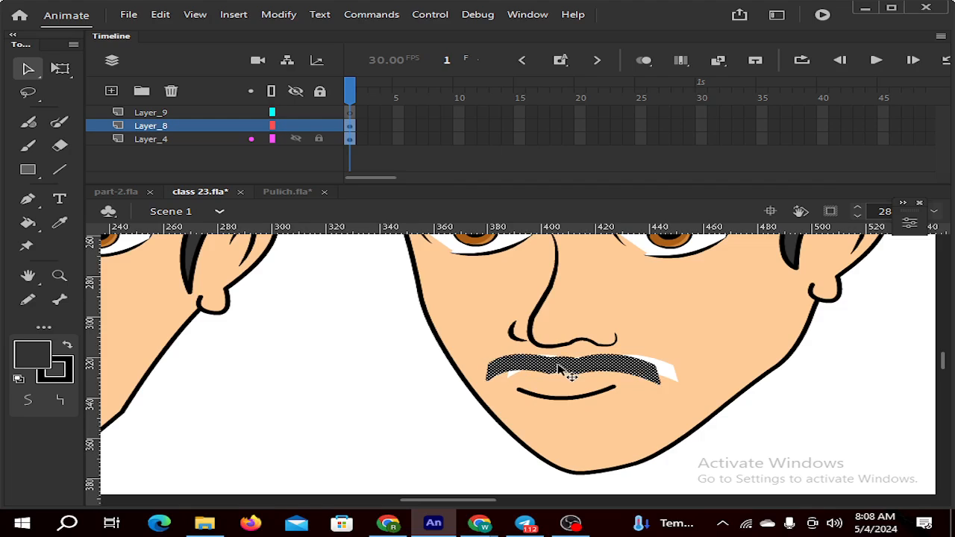
pyautogui.click(343, 385)
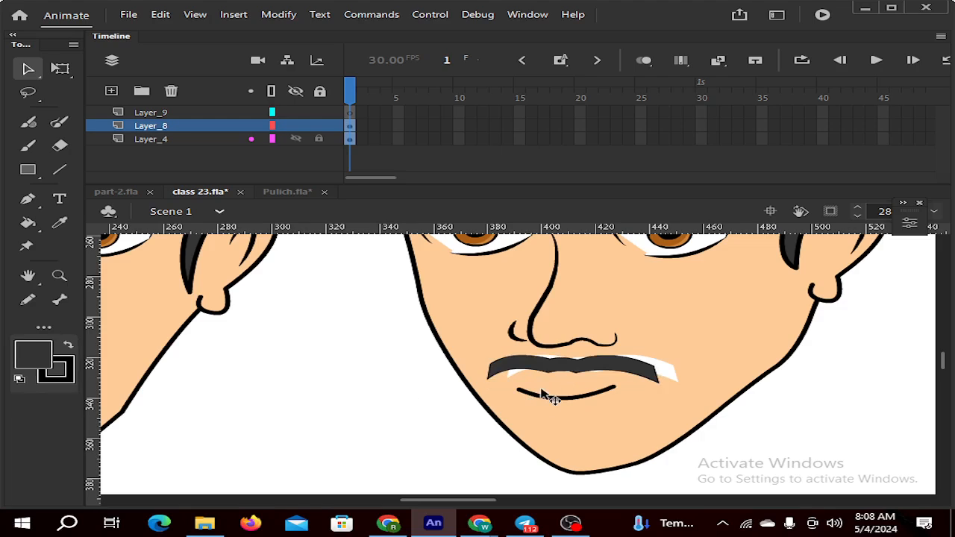
# Fine-tune the moustache's vertical position between the nose and mouth on the three-quarter-view face
pyautogui.scroll(-1, 548, 383)
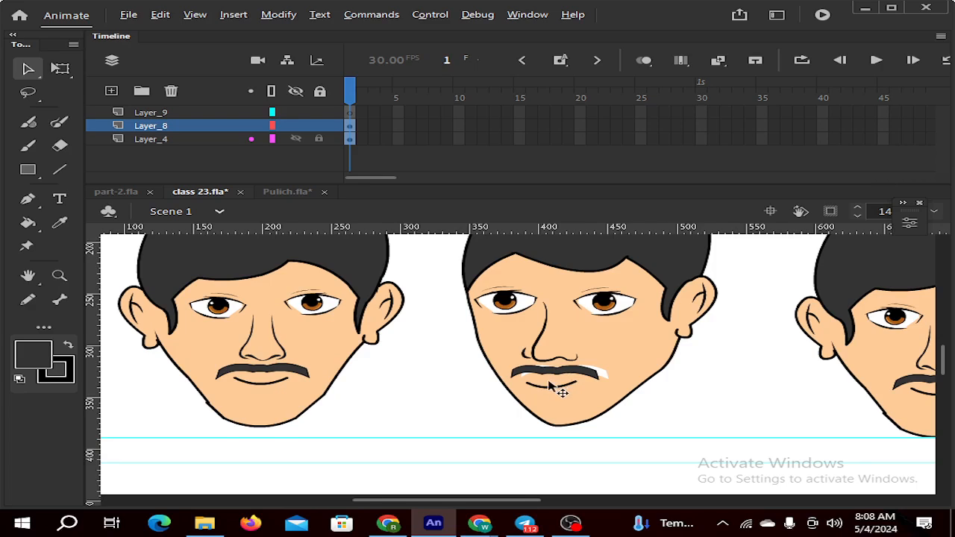
pyautogui.scroll(1, 558, 386)
pyautogui.click(550, 365)
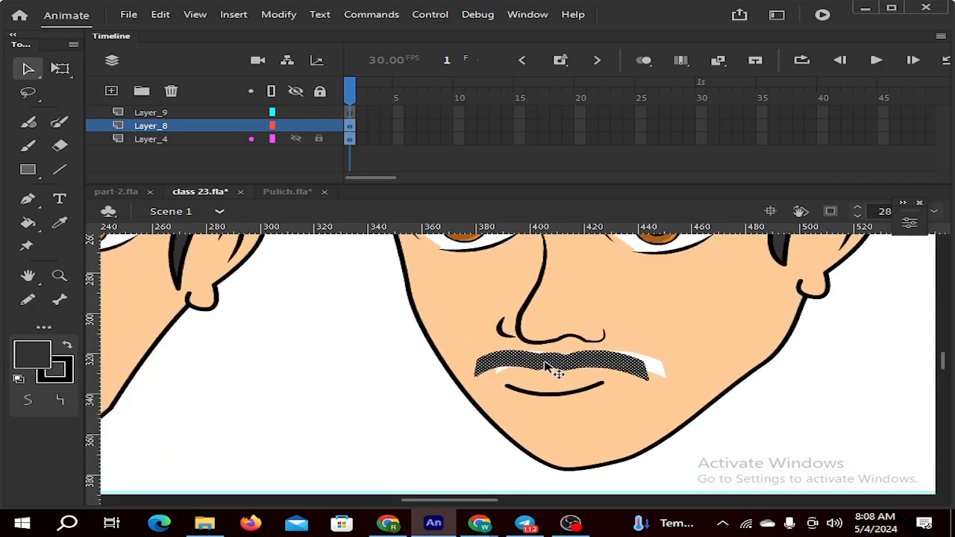
pyautogui.scroll(-1, 545, 364)
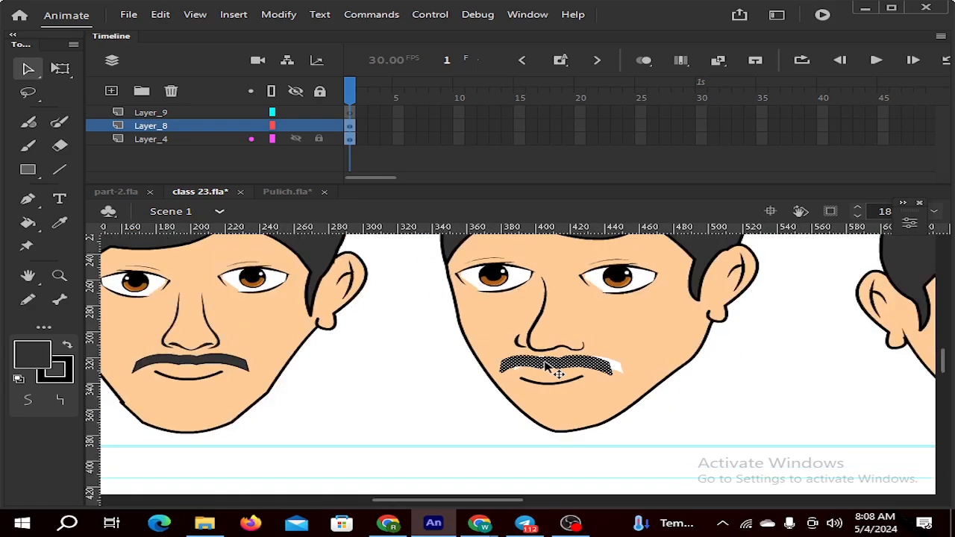
pyautogui.scroll(2, 545, 366)
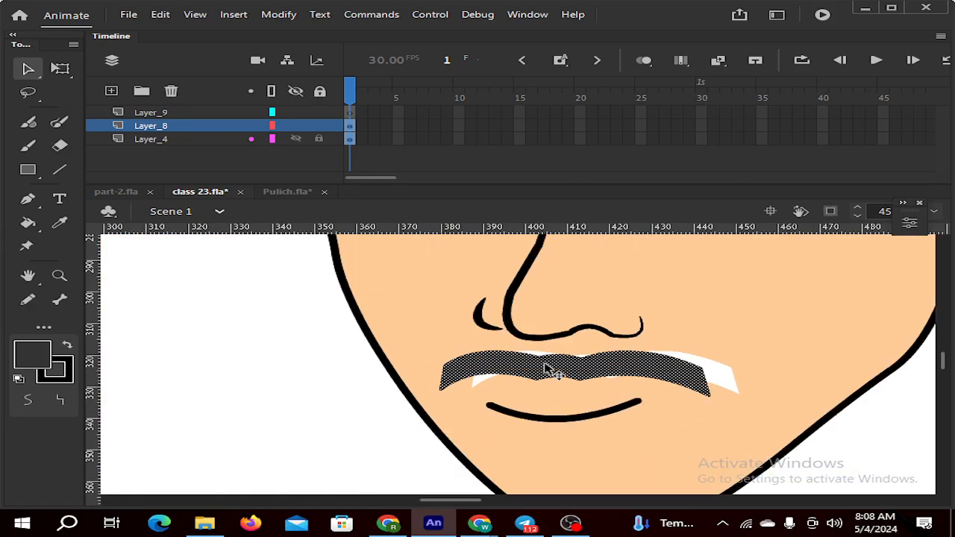
pyautogui.press('Up')
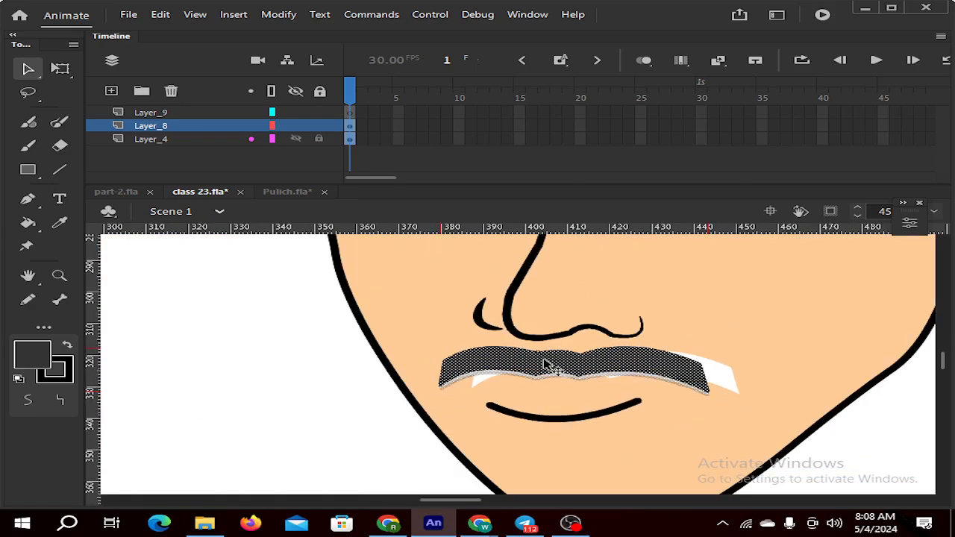
pyautogui.moveTo(543, 359); pyautogui.dragTo(544, 364)
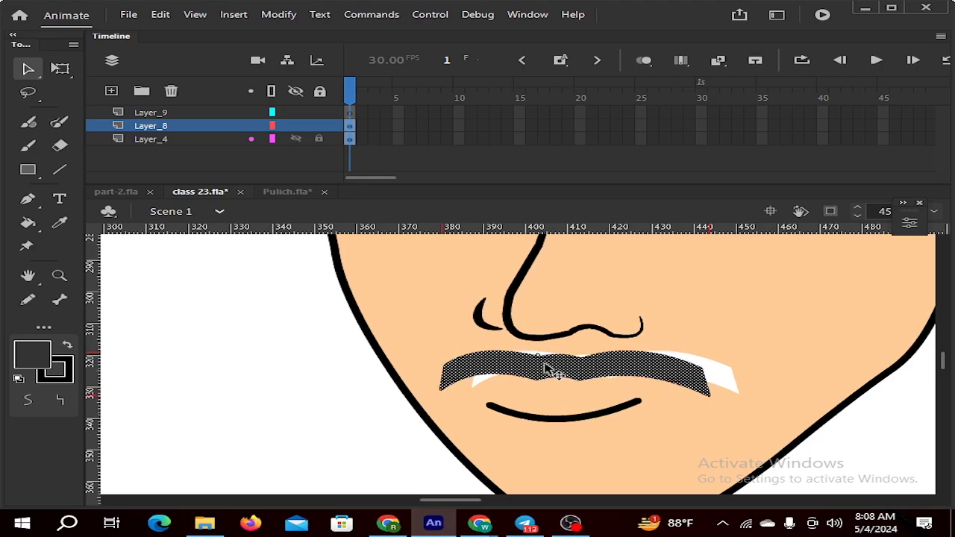
pyautogui.moveTo(545, 364)
pyautogui.mouseDown()
pyautogui.moveTo(545, 377)
pyautogui.moveTo(545, 365)
pyautogui.mouseUp()
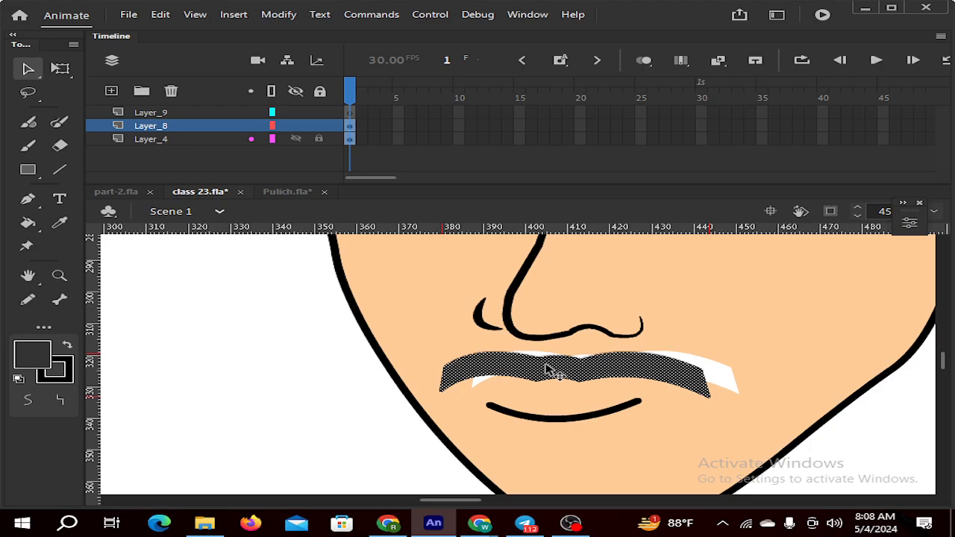
pyautogui.click(390, 406)
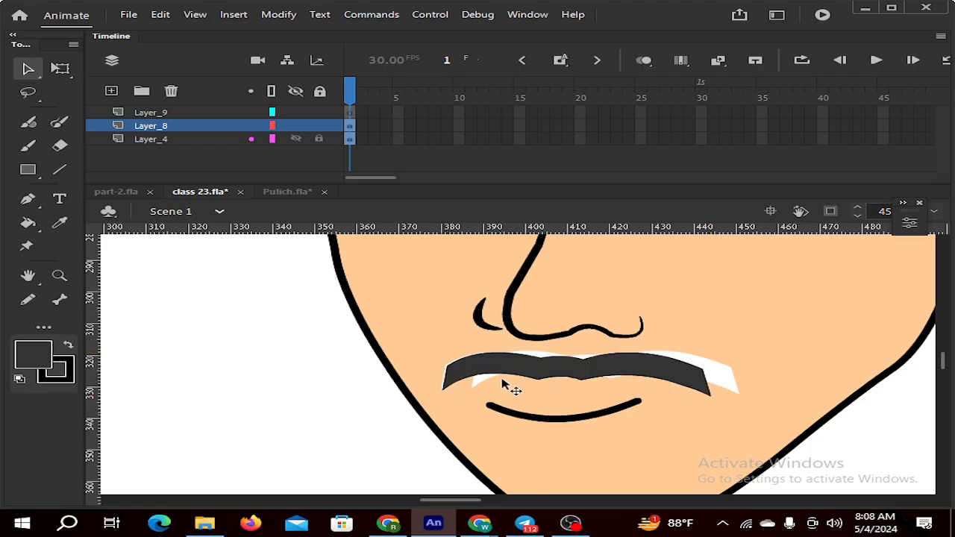
# Sample the skin colour from the three-quarter-view face's cheek and fill the white gaps around its moustache
pyautogui.scroll(-2, 503, 385)
pyautogui.click(61, 225)
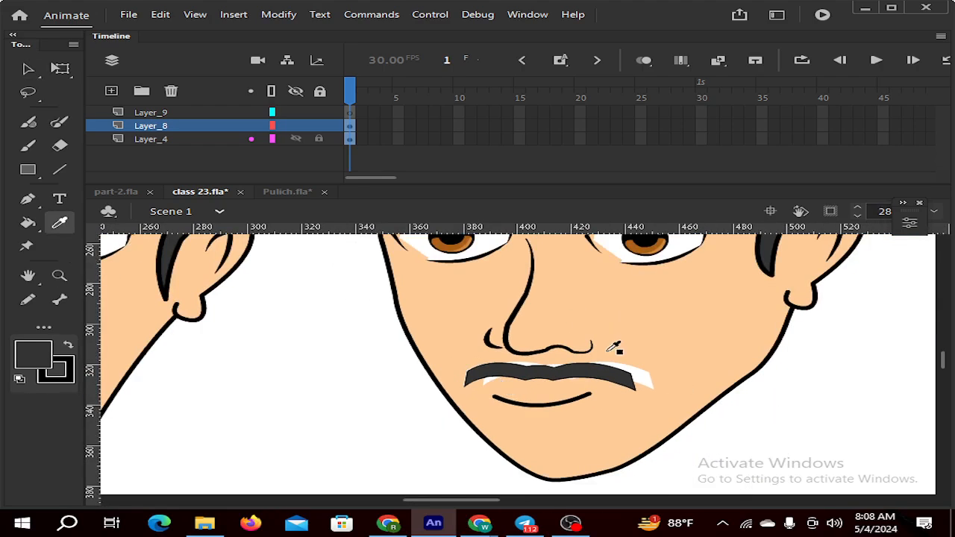
pyautogui.click(699, 358)
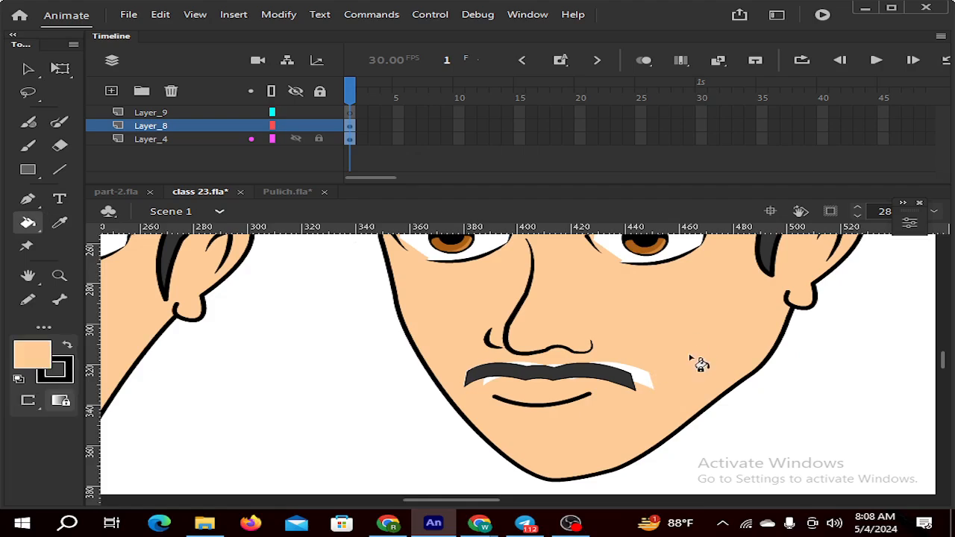
pyautogui.click(648, 390)
pyautogui.click(525, 368)
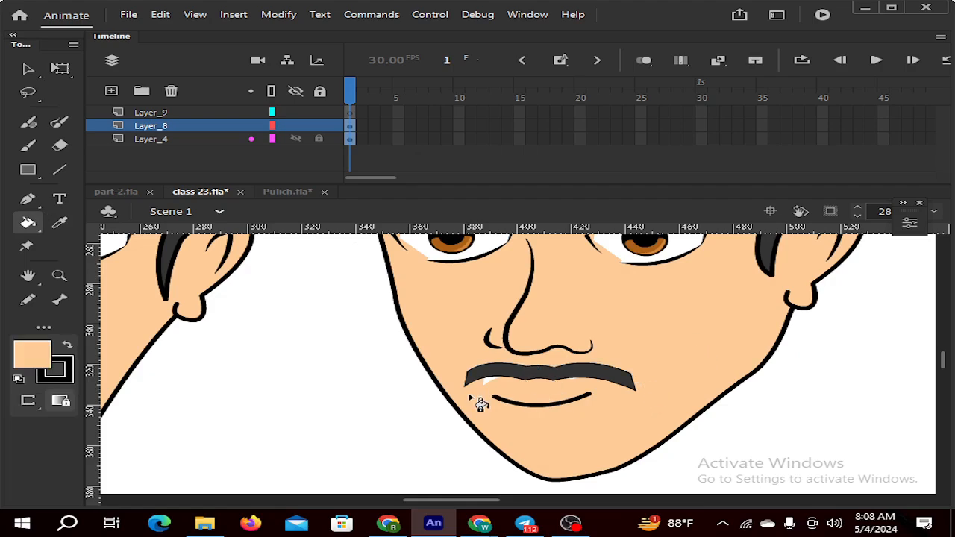
pyautogui.click(487, 380)
pyautogui.scroll(-2, 567, 403)
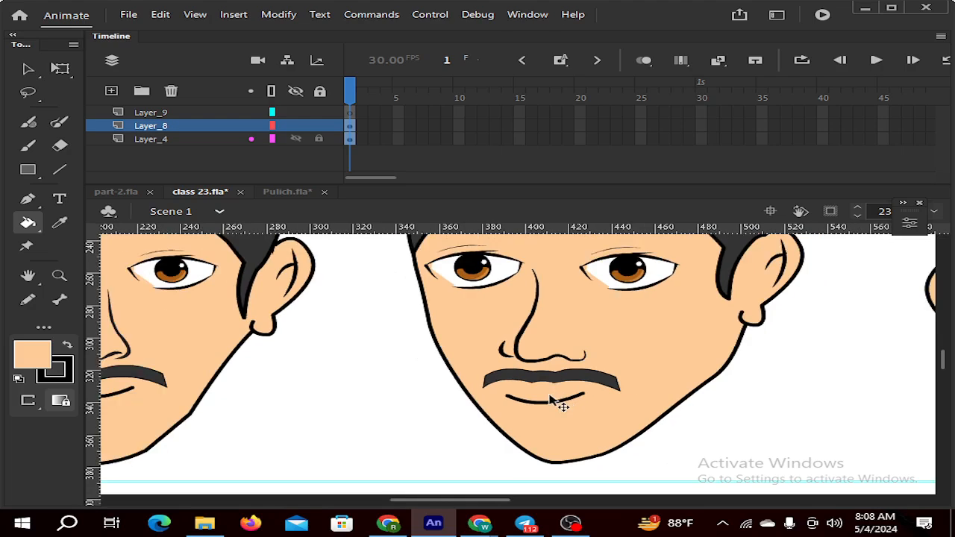
pyautogui.scroll(-2, 560, 399)
pyautogui.press('v')
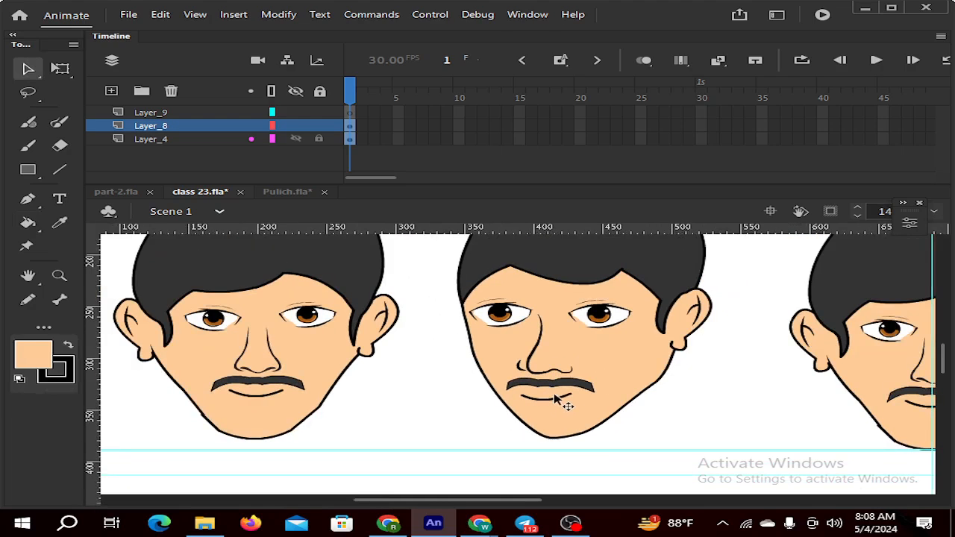
# Shift the mouth line slightly right beneath the moustache on the three-quarter-view face
pyautogui.scroll(-1, 556, 406)
pyautogui.scroll(2, 558, 411)
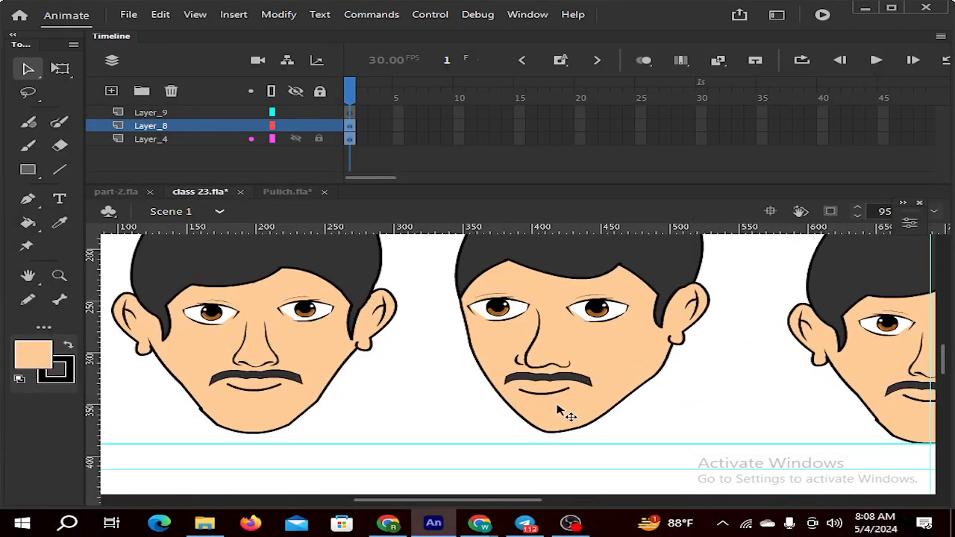
pyautogui.click(538, 392)
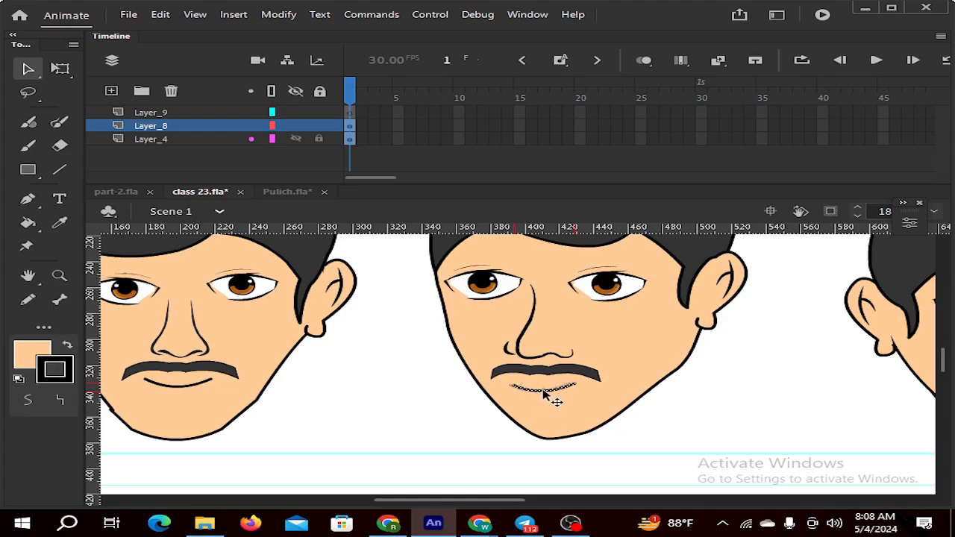
pyautogui.click(411, 419)
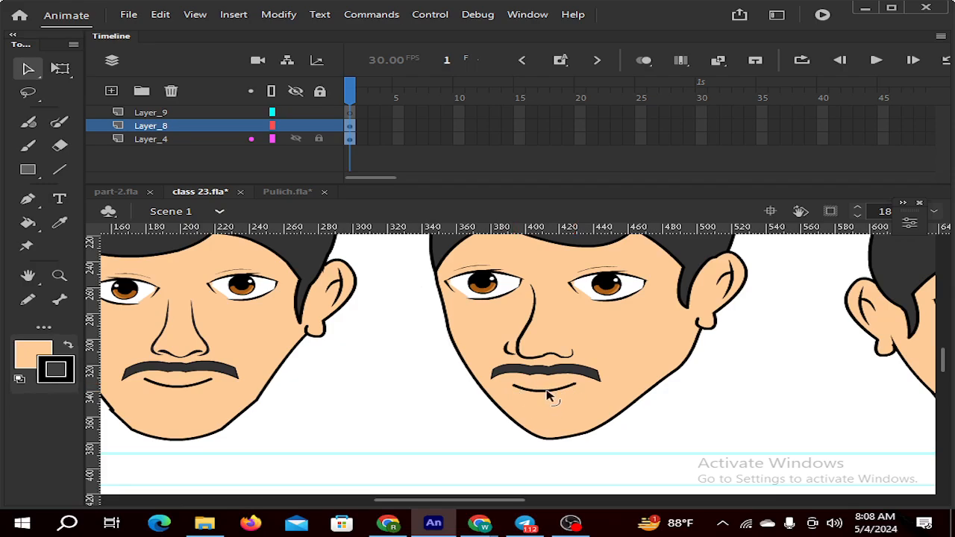
# Move the third head, the front-view copy on the vertical guide, from Layer_4 to the same position on Layer_9
pyautogui.scroll(-1, 554, 378)
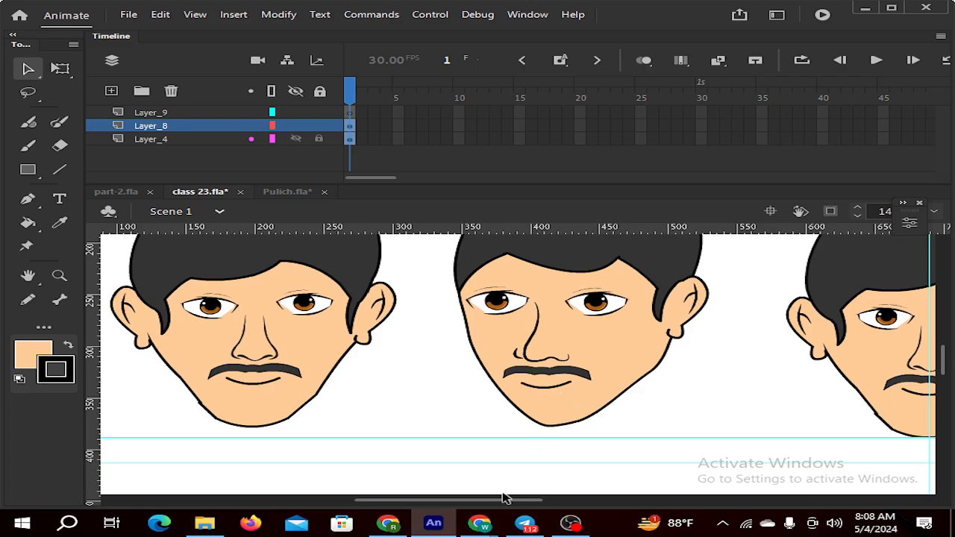
pyautogui.moveTo(505, 499); pyautogui.dragTo(598, 523)
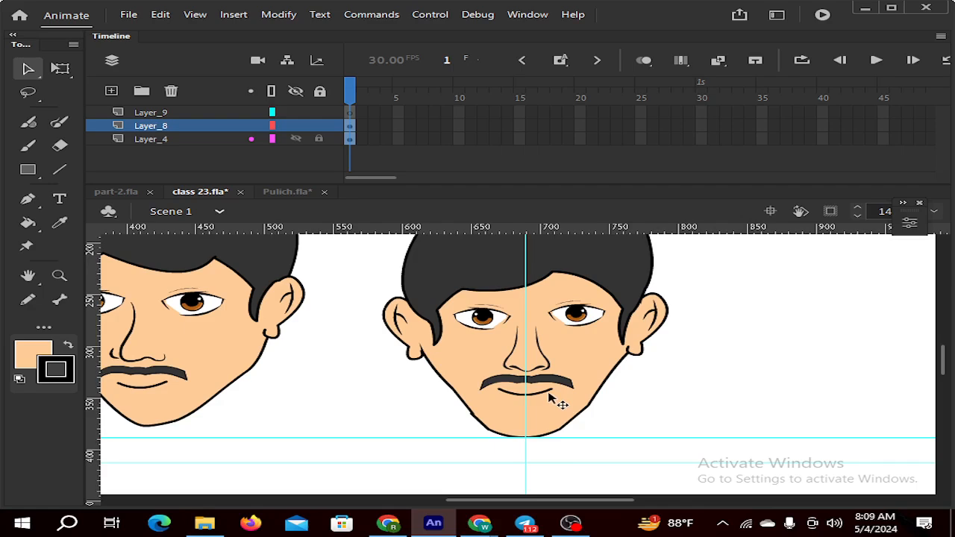
pyautogui.scroll(2, 550, 395)
pyautogui.scroll(-2, 550, 395)
pyautogui.scroll(-2, 549, 391)
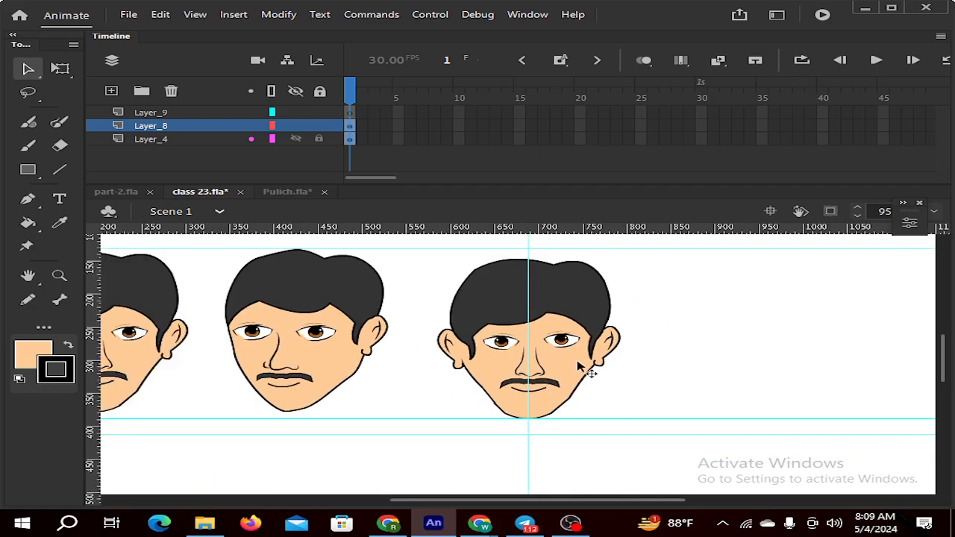
pyautogui.click(579, 374)
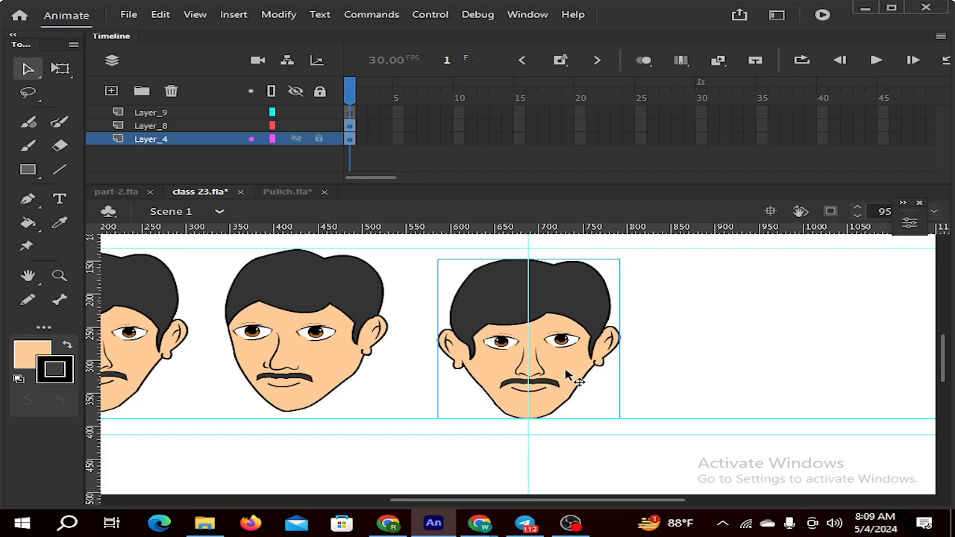
pyautogui.press('Delete')
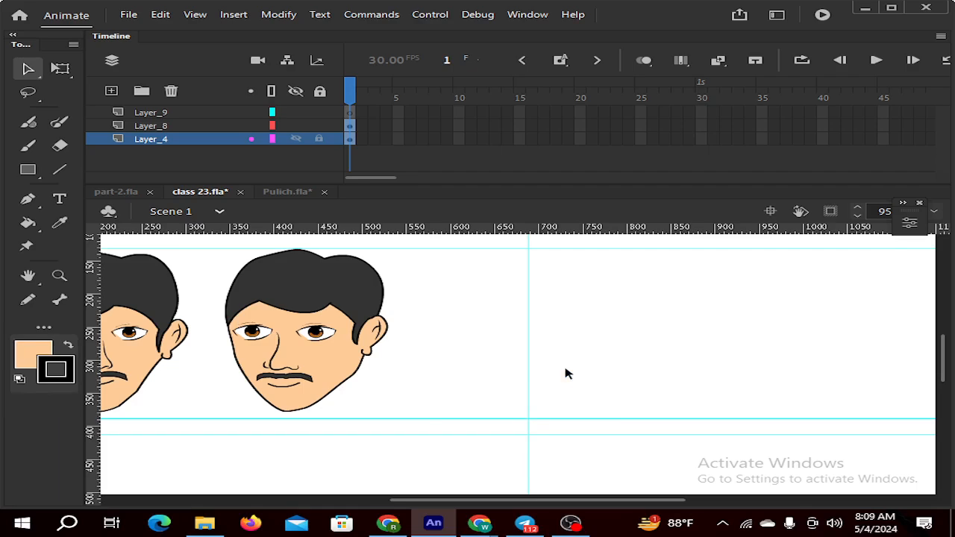
pyautogui.click(197, 111)
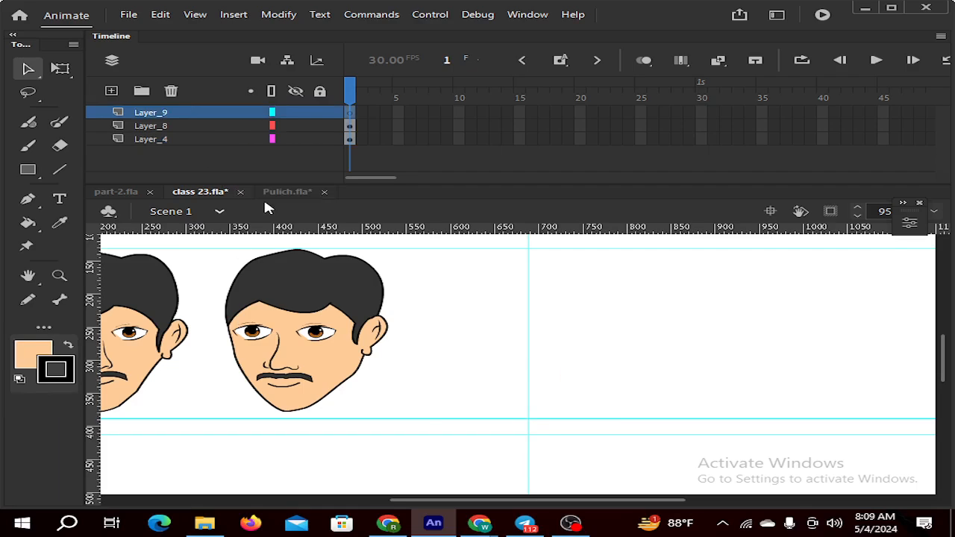
pyautogui.hotkey('ctrl', 'v')
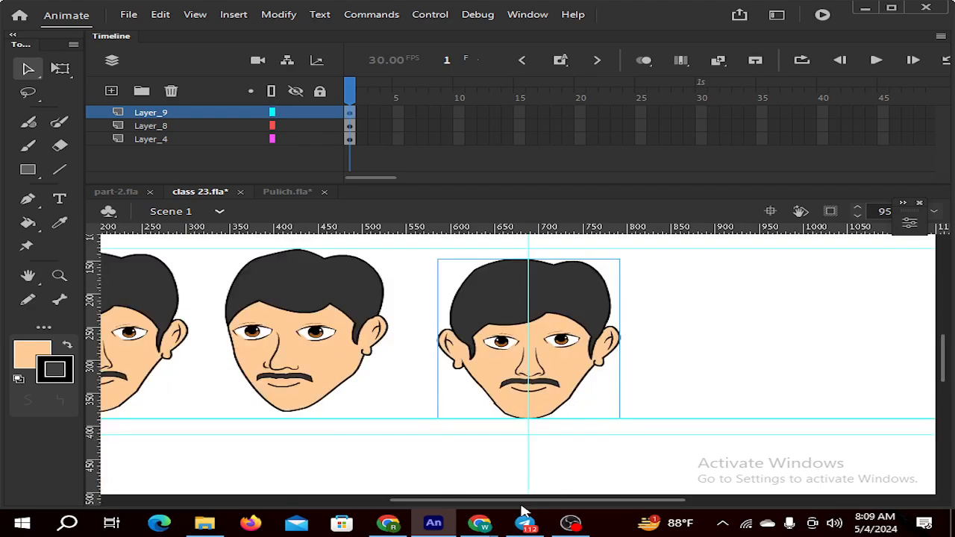
pyautogui.moveTo(528, 507); pyautogui.dragTo(561, 512)
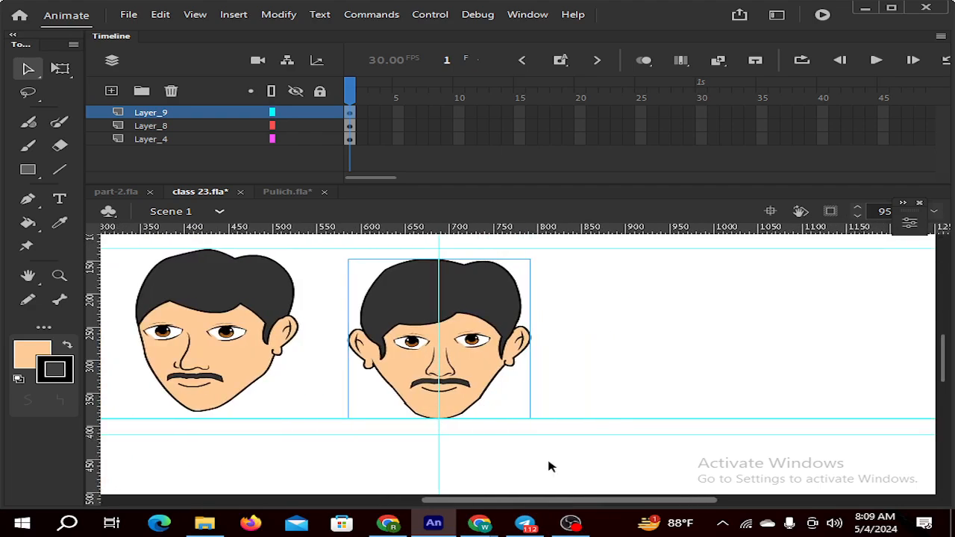
pyautogui.click(545, 373)
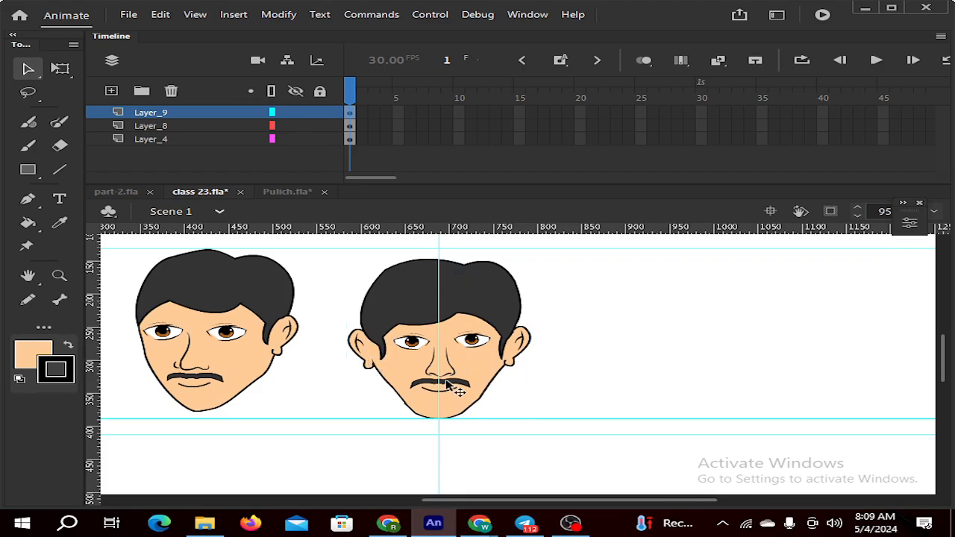
# Open the third head's symbol for editing, delete its moustache layer Layer_5, and check what the remaining layers contain
pyautogui.click(418, 350)
pyautogui.doubleClick(422, 354)
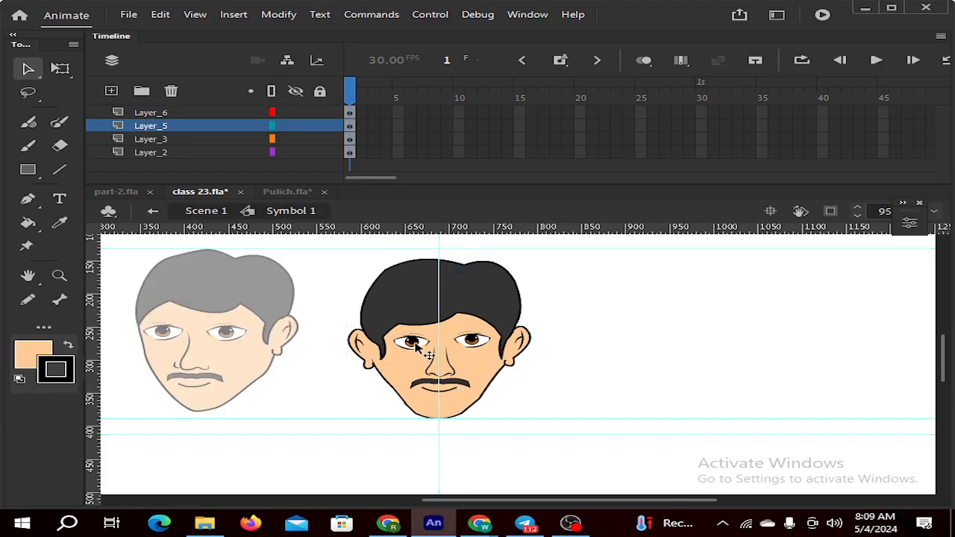
pyautogui.click(172, 91)
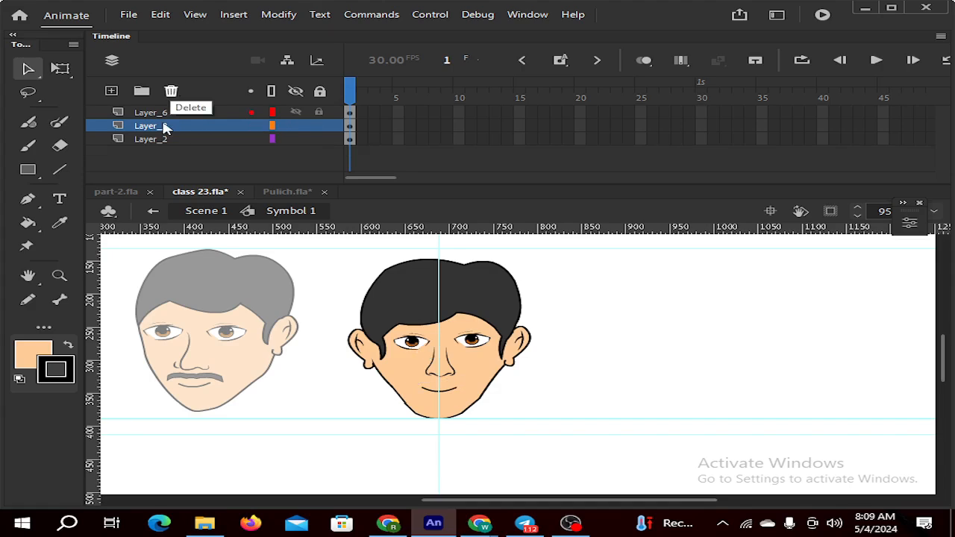
pyautogui.click(165, 130)
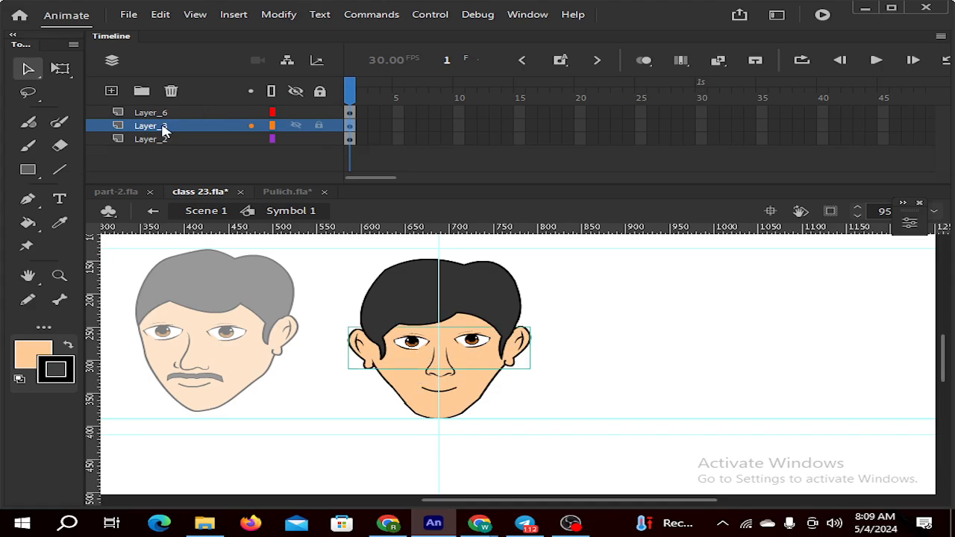
pyautogui.click(170, 113)
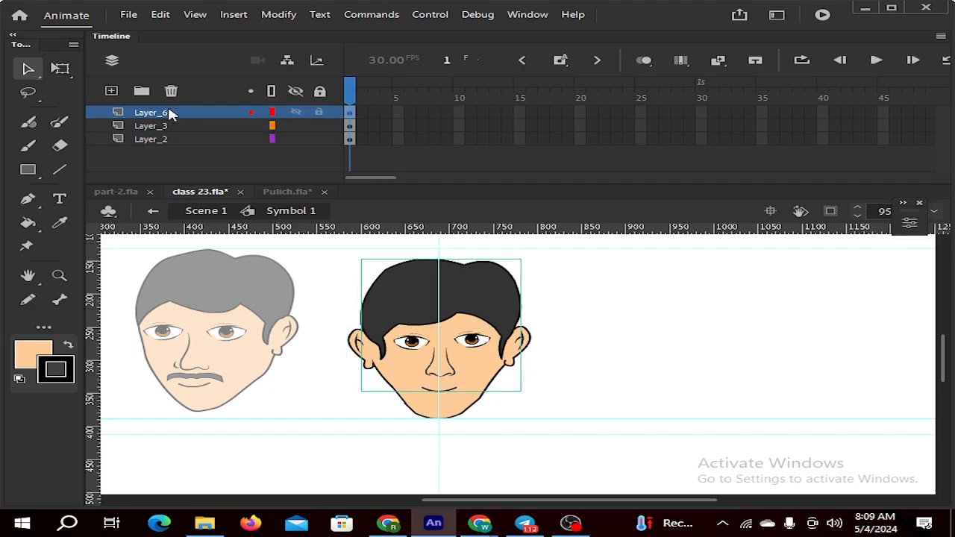
pyautogui.click(170, 141)
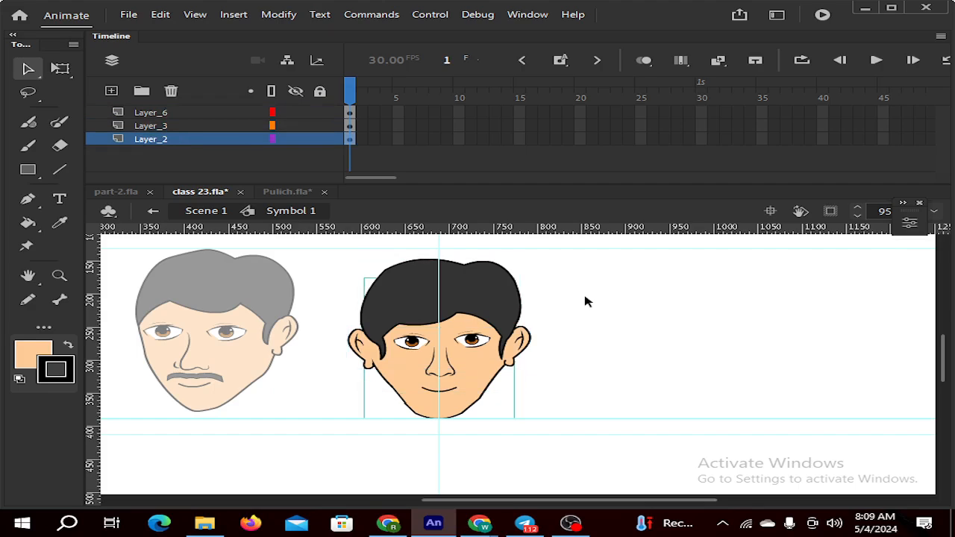
# Delete both eyes from the third head's eyes-and-ears group on Layer_3 and return to Symbol 1
pyautogui.click(490, 353)
pyautogui.doubleClick(481, 344)
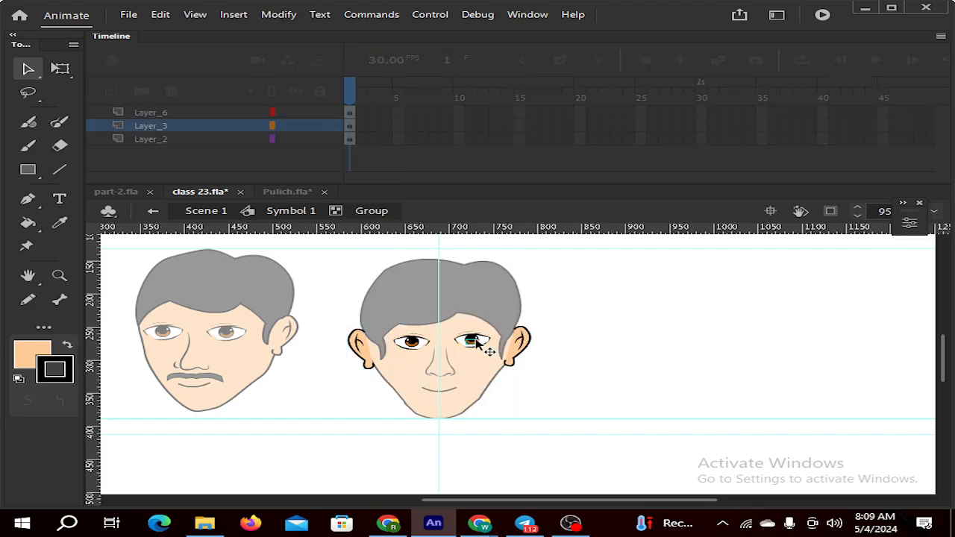
pyautogui.click(478, 355)
pyautogui.moveTo(457, 329); pyautogui.dragTo(501, 360)
pyautogui.press('Delete')
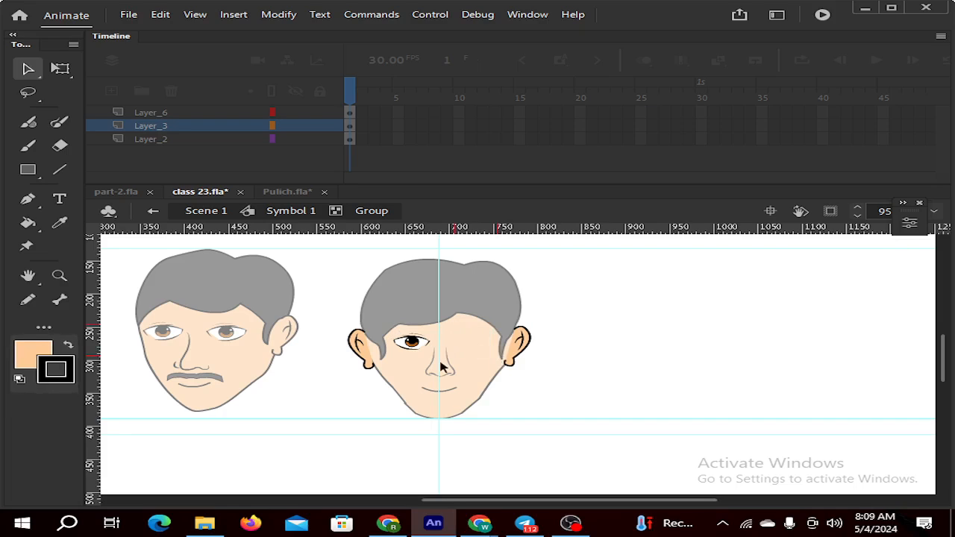
pyautogui.moveTo(390, 325); pyautogui.dragTo(447, 366)
pyautogui.press('Delete')
pyautogui.doubleClick(564, 391)
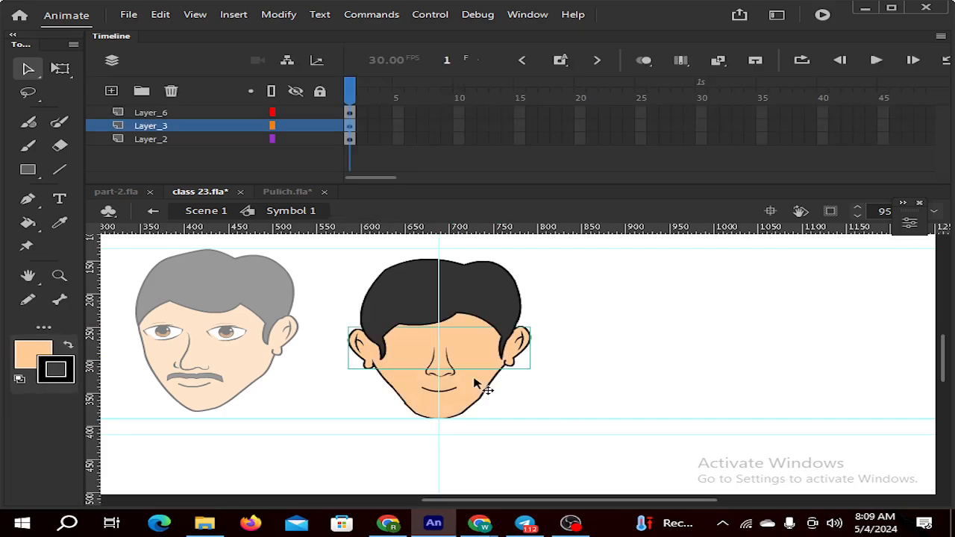
# Delete the nose from the third head's face group on Layer_2 and return to Symbol 1
pyautogui.click(454, 379)
pyautogui.doubleClick(454, 379)
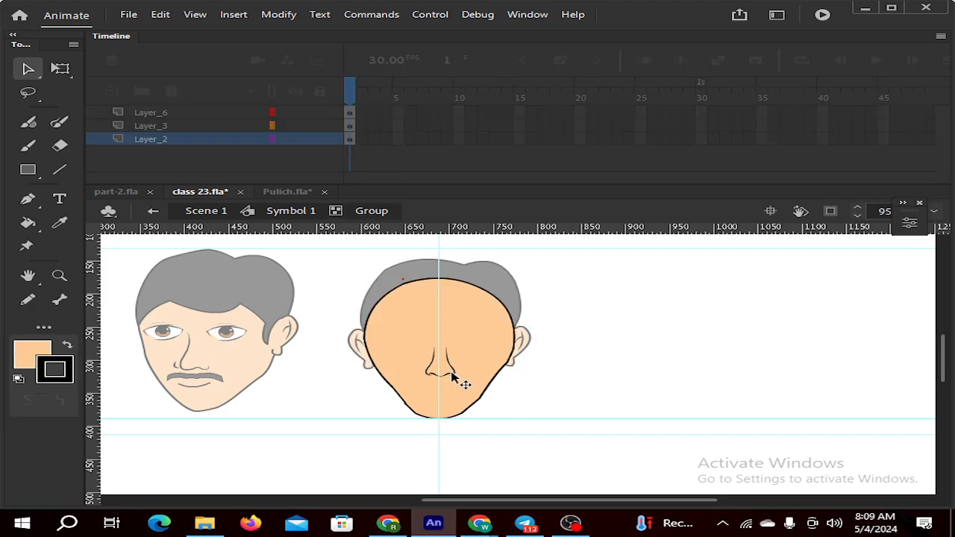
pyautogui.press('Delete')
pyautogui.doubleClick(544, 399)
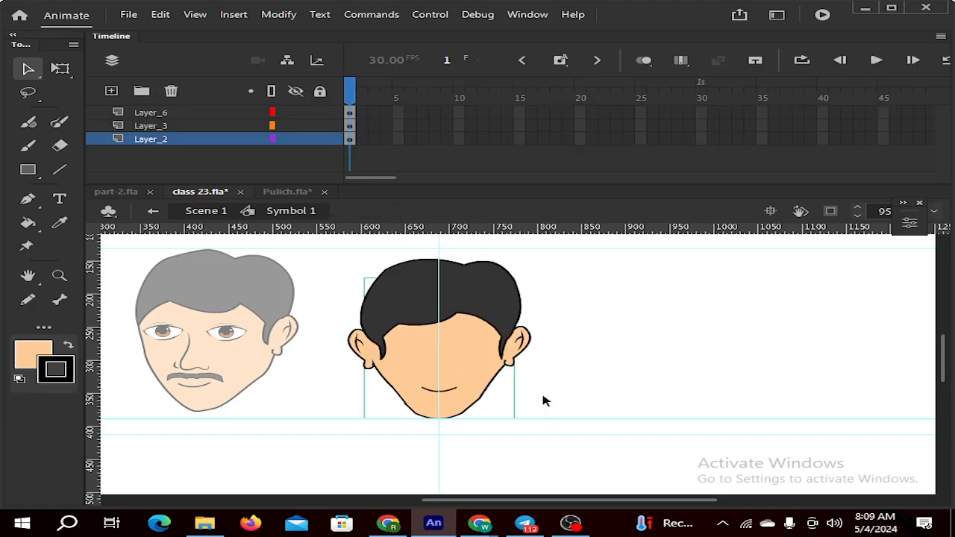
# Delete the mouth line from the third head's hair group on Layer_6 and return to Symbol 1
pyautogui.click(457, 394)
pyautogui.doubleClick(450, 394)
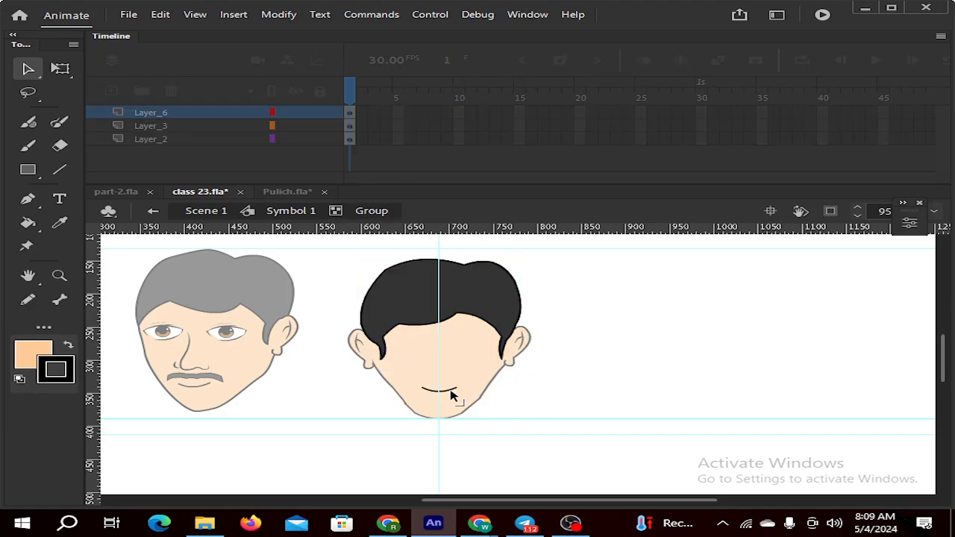
pyautogui.press('Delete')
pyautogui.doubleClick(510, 394)
pyautogui.click(494, 390)
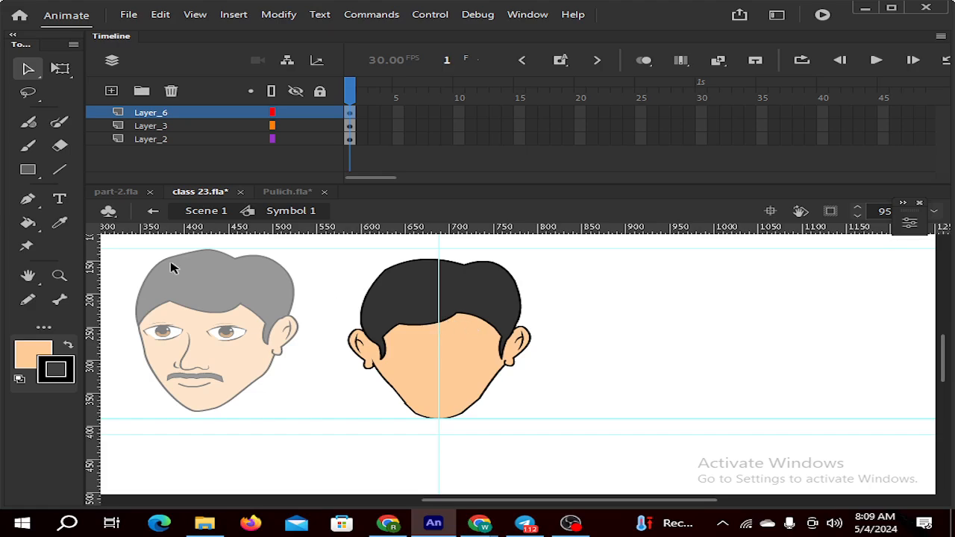
# Sample the hair's dark grey as the fill colour and get ready to select the head's parts
pyautogui.click(61, 224)
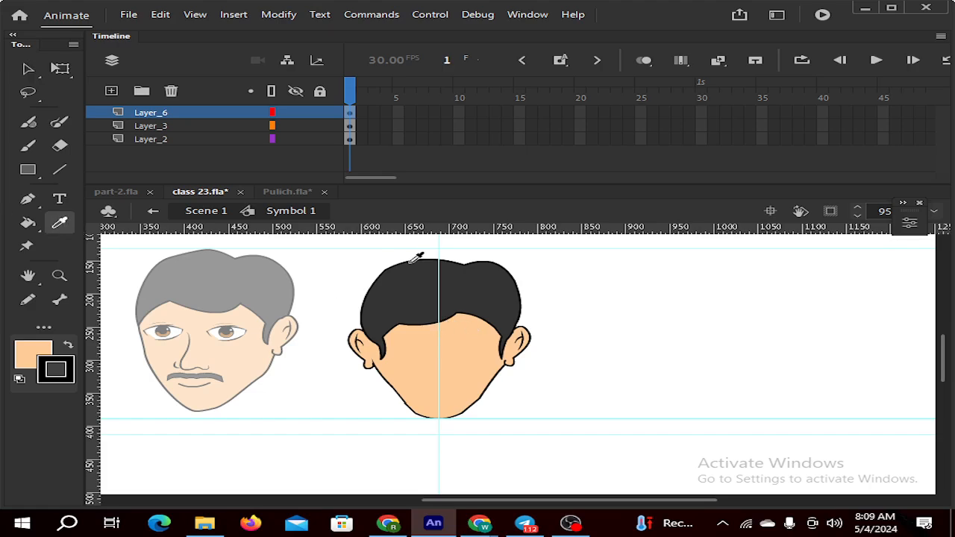
pyautogui.click(395, 301)
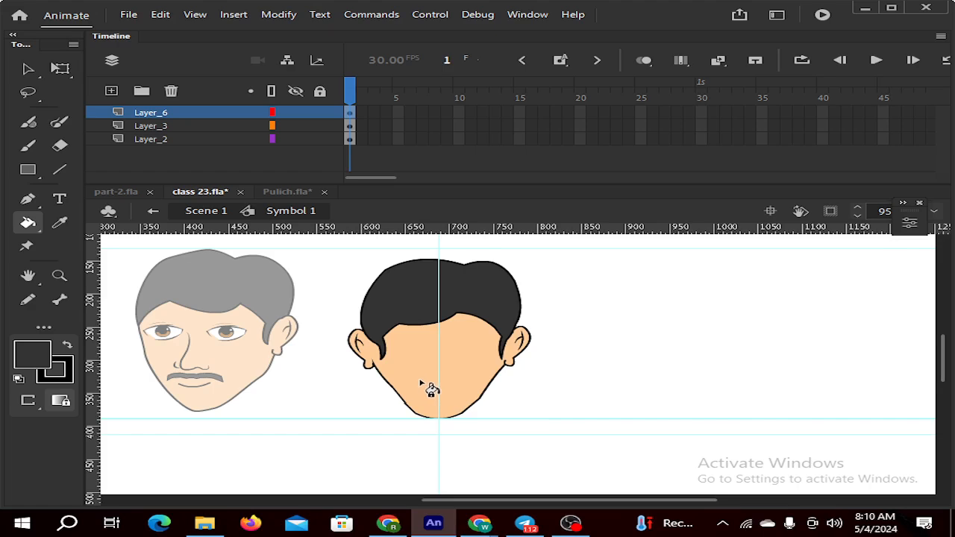
pyautogui.scroll(2, 419, 375)
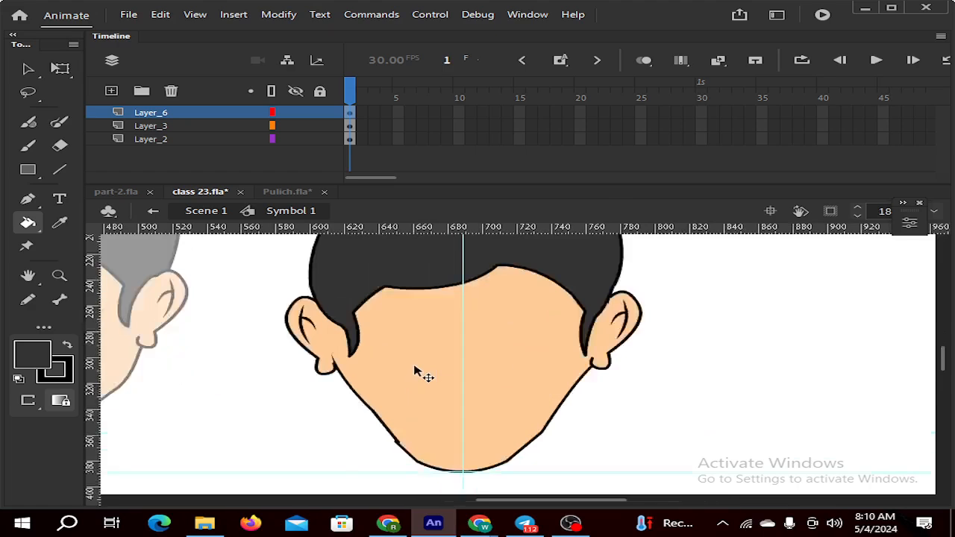
pyautogui.press('v')
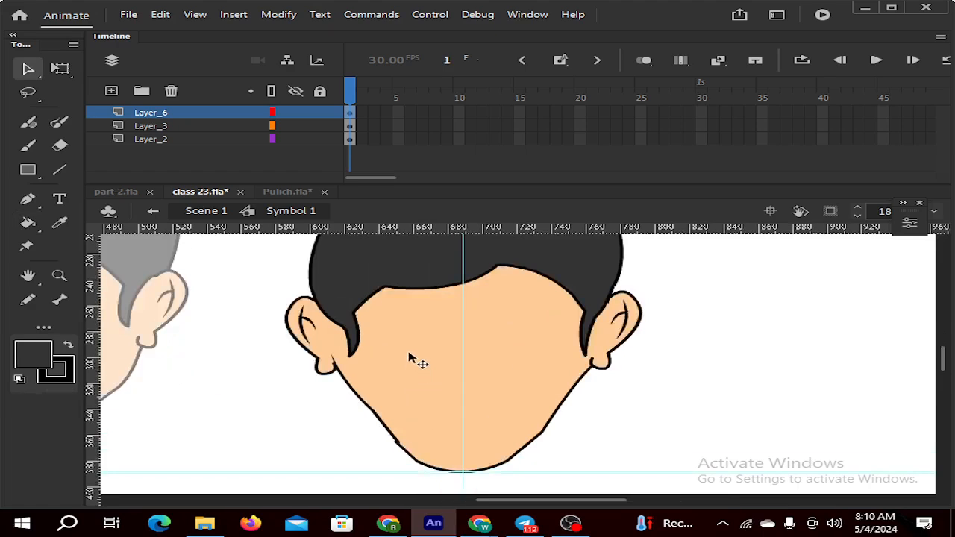
pyautogui.click(400, 293)
pyautogui.doubleClick(399, 292)
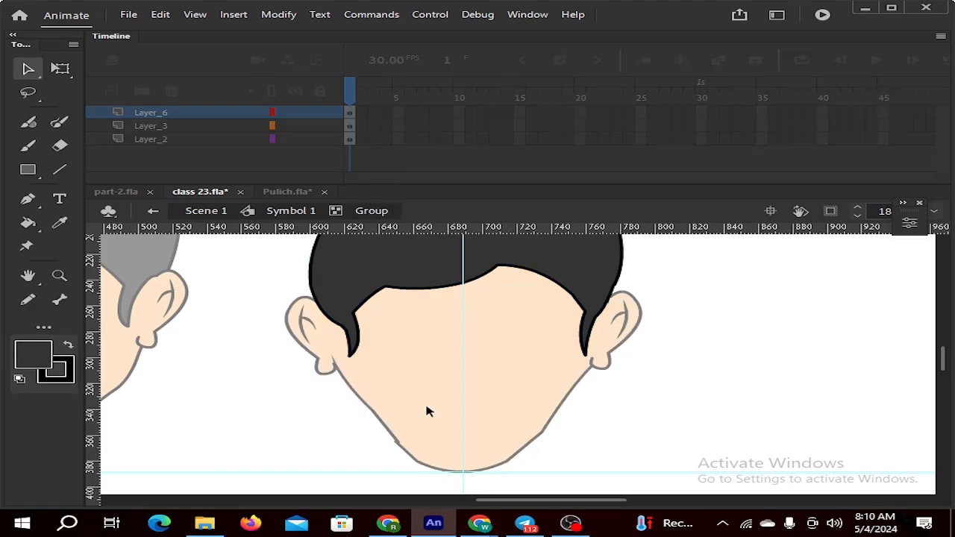
pyautogui.doubleClick(586, 424)
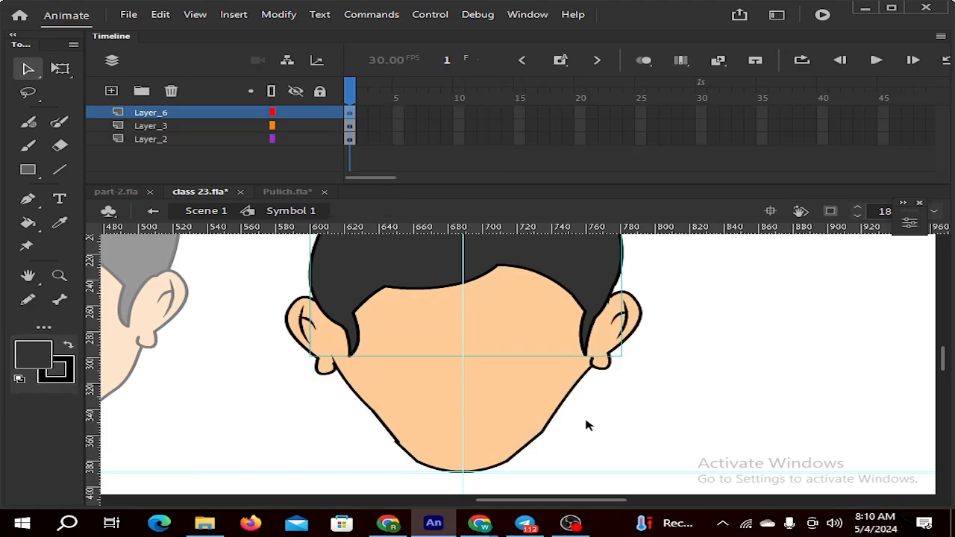
# Fill the face shape in Layer_2's nested group with the sampled dark grey and return to Symbol 1
pyautogui.click(444, 409)
pyautogui.doubleClick(440, 409)
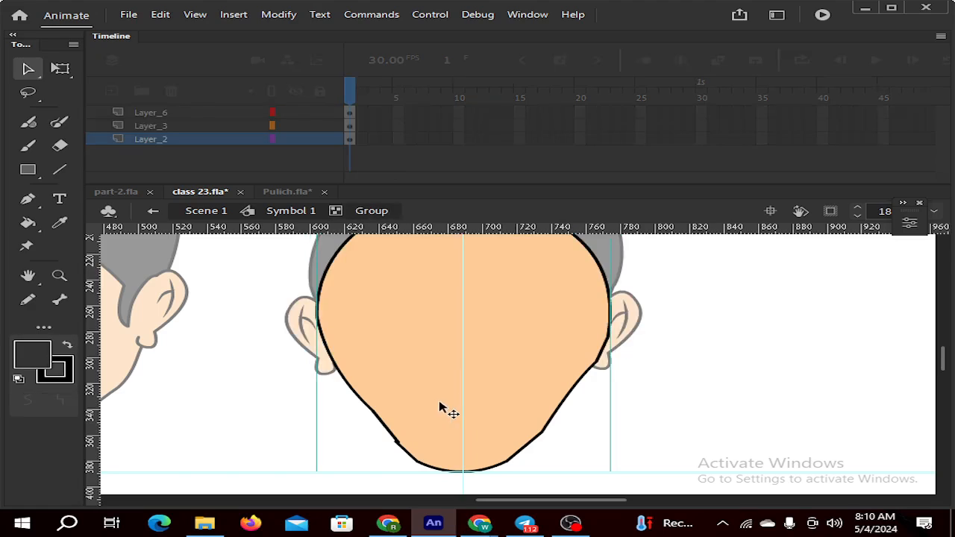
pyautogui.doubleClick(440, 409)
pyautogui.scroll(3, 599, 411)
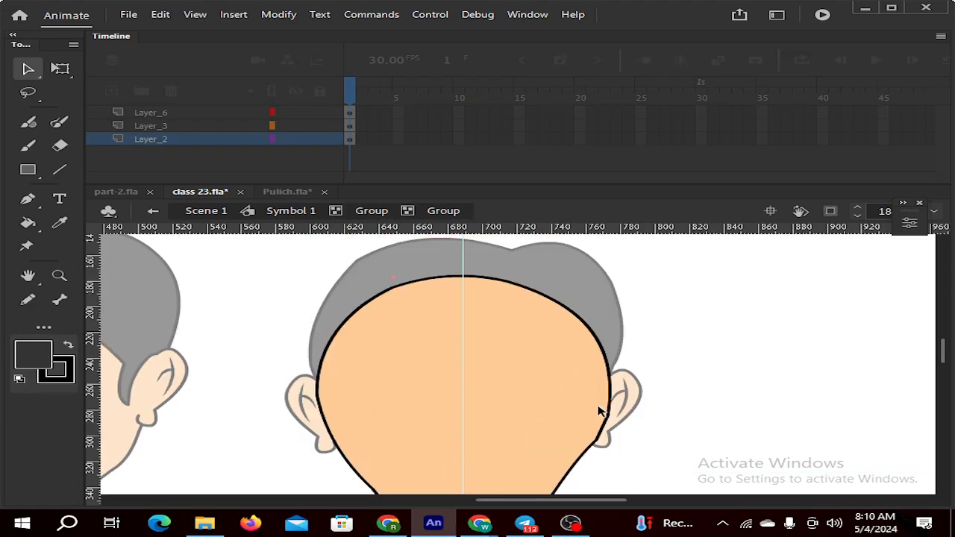
pyautogui.scroll(-3, 599, 412)
pyautogui.click(528, 408)
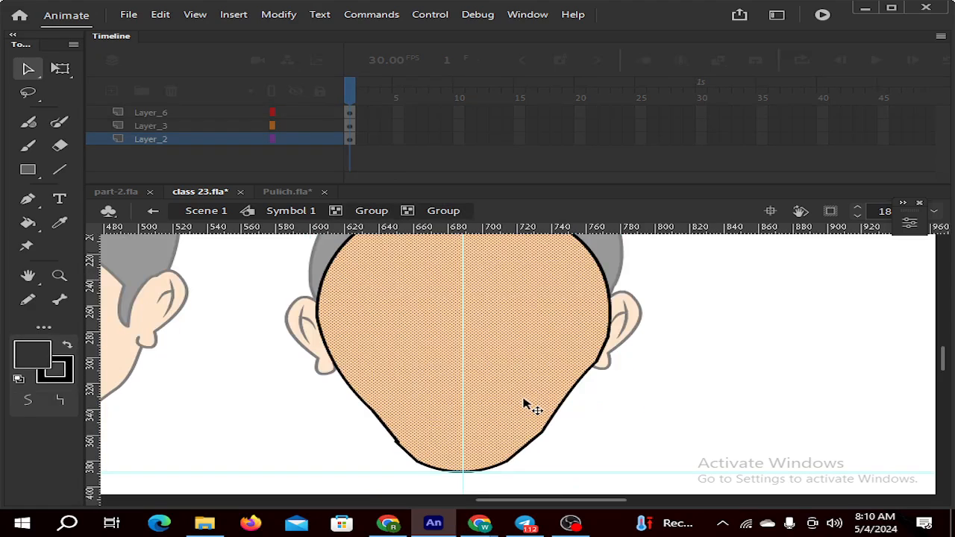
pyautogui.click(644, 409)
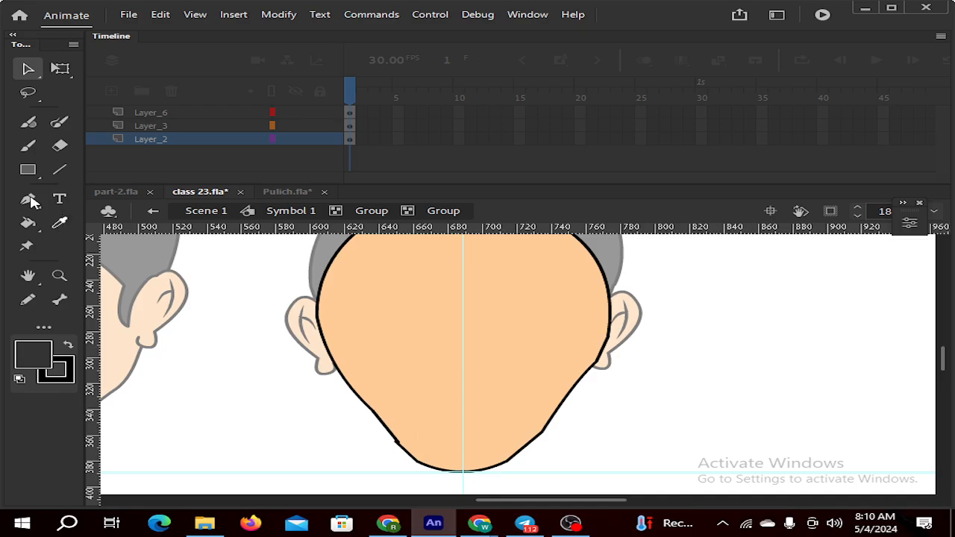
pyautogui.click(28, 224)
pyautogui.click(392, 326)
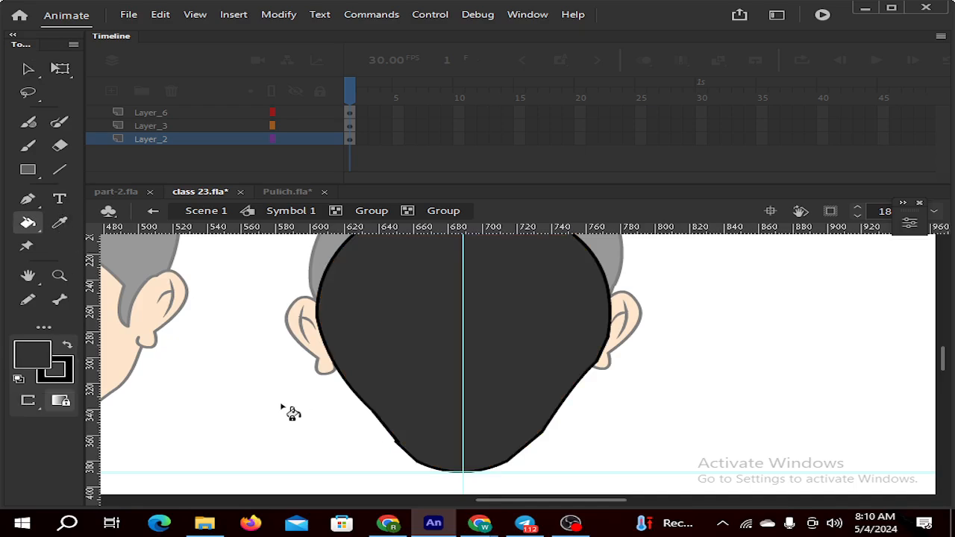
pyautogui.press('v')
pyautogui.doubleClick(246, 393)
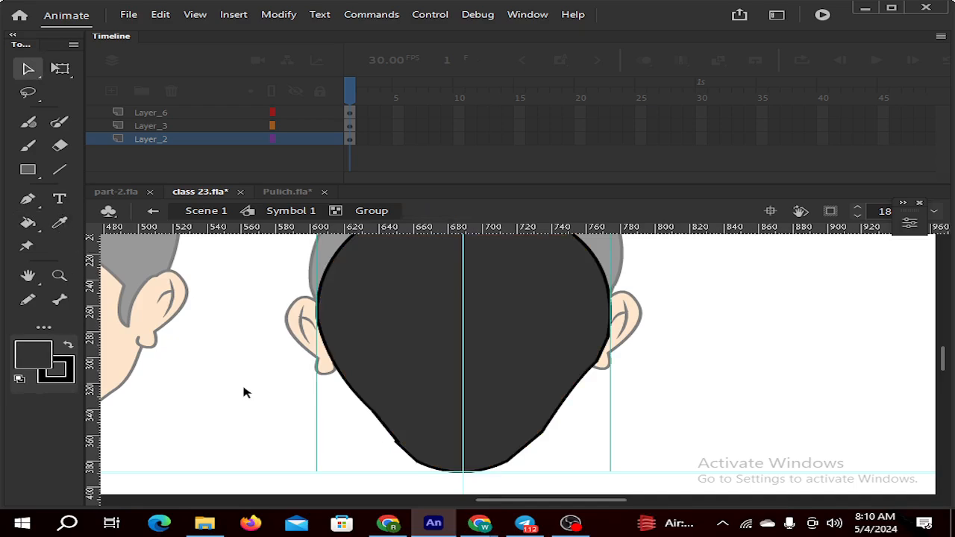
pyautogui.doubleClick(246, 393)
# Open the third head's hair group on Layer_6 for editing
pyautogui.scroll(3, 454, 375)
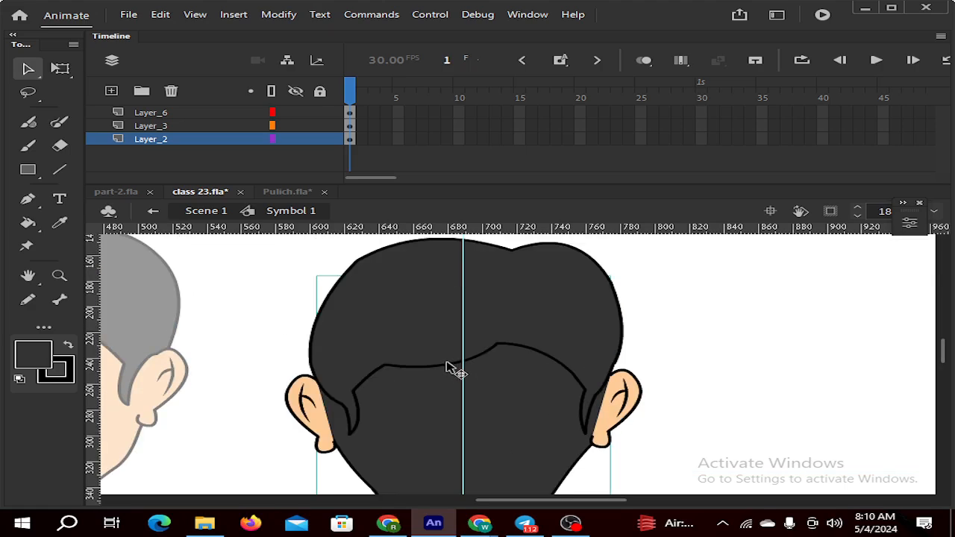
pyautogui.click(453, 375)
pyautogui.click(746, 388)
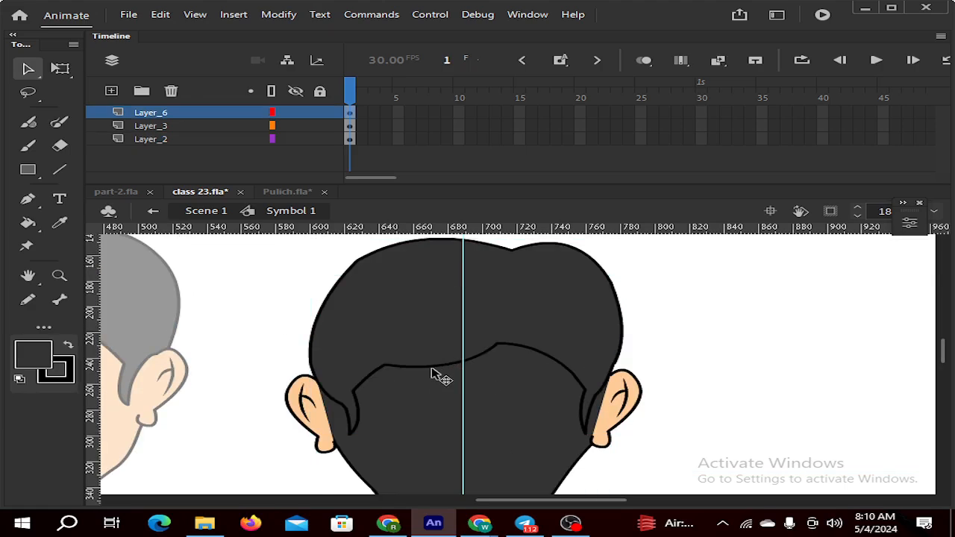
pyautogui.doubleClick(439, 371)
# Try to remove the outline segment along the lower edge of the front hairline
pyautogui.click(439, 371)
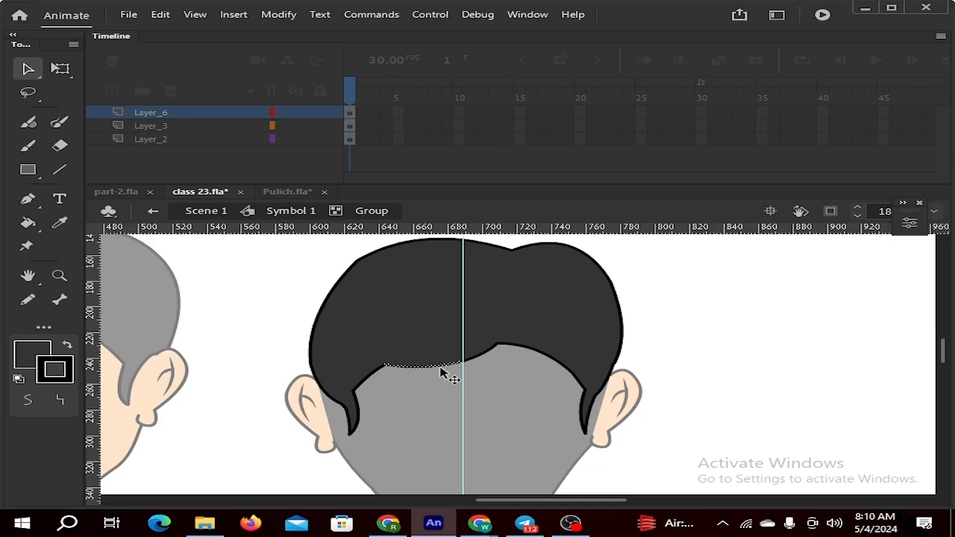
pyautogui.click(448, 372)
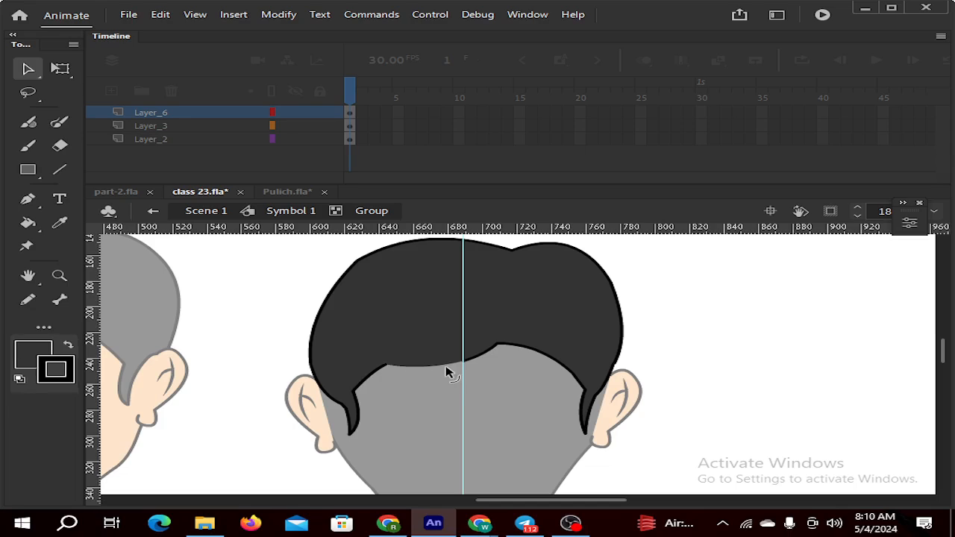
pyautogui.click(454, 371)
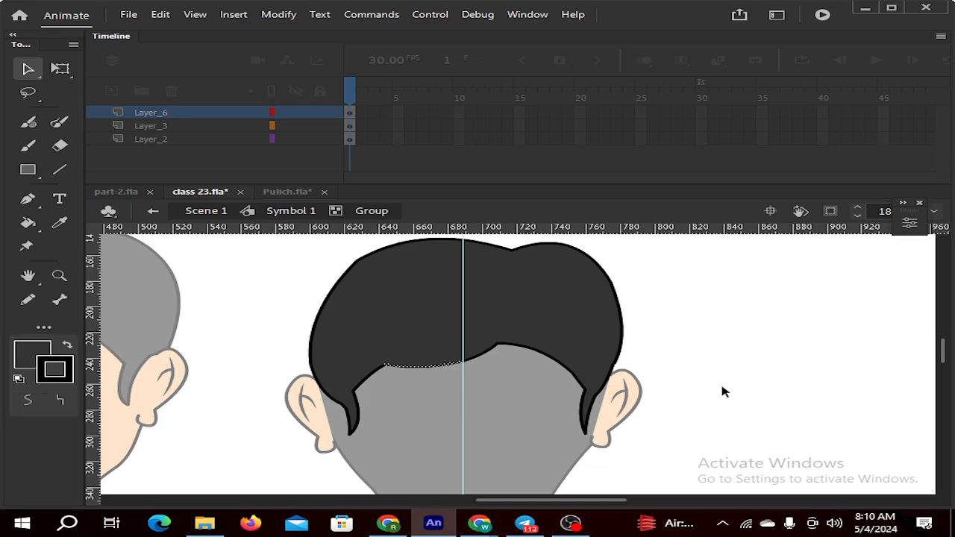
pyautogui.click(690, 386)
# Pull the left sideburn and left hairline corners down to the vertical guide so the hair covers the left half of the face
pyautogui.scroll(-3, 356, 419)
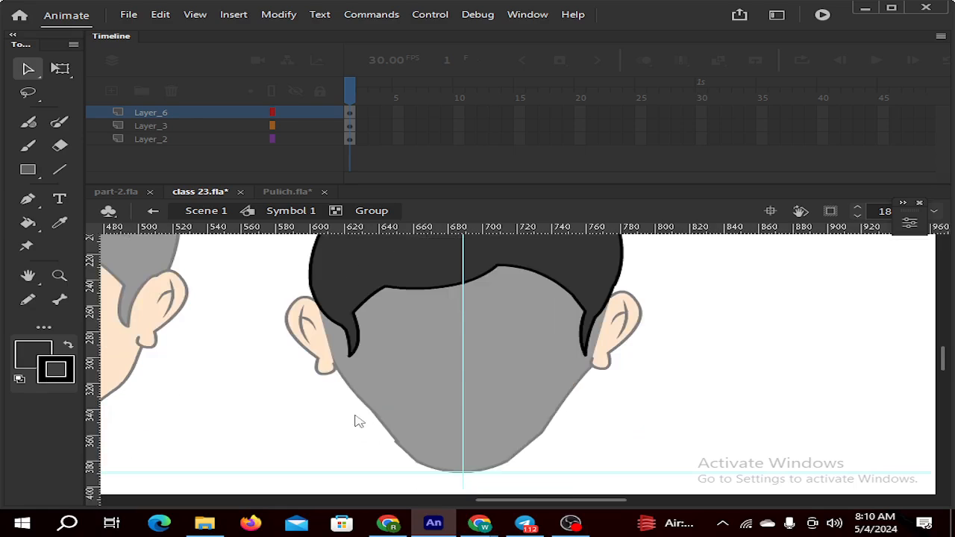
pyautogui.moveTo(350, 359); pyautogui.dragTo(436, 422)
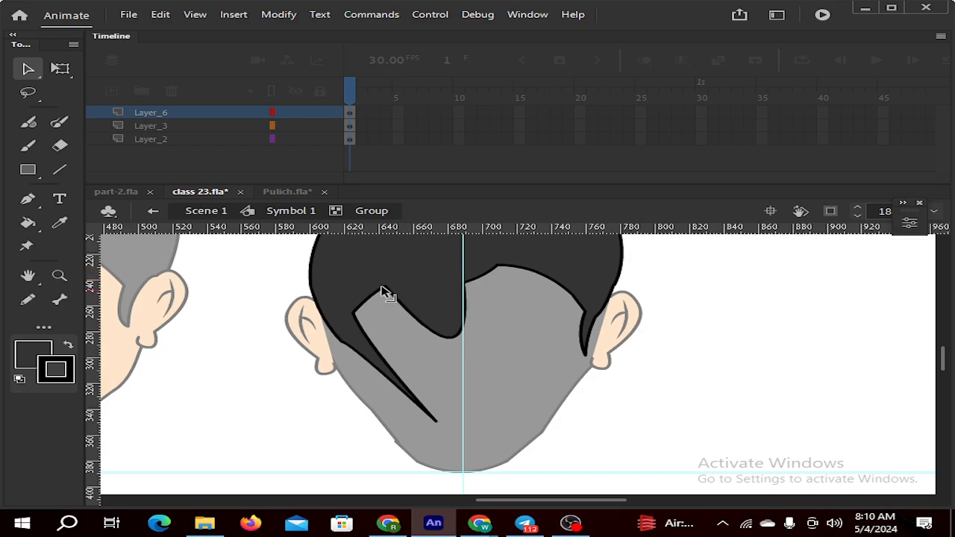
pyautogui.moveTo(383, 292); pyautogui.dragTo(457, 407)
pyautogui.moveTo(357, 317); pyautogui.dragTo(437, 430)
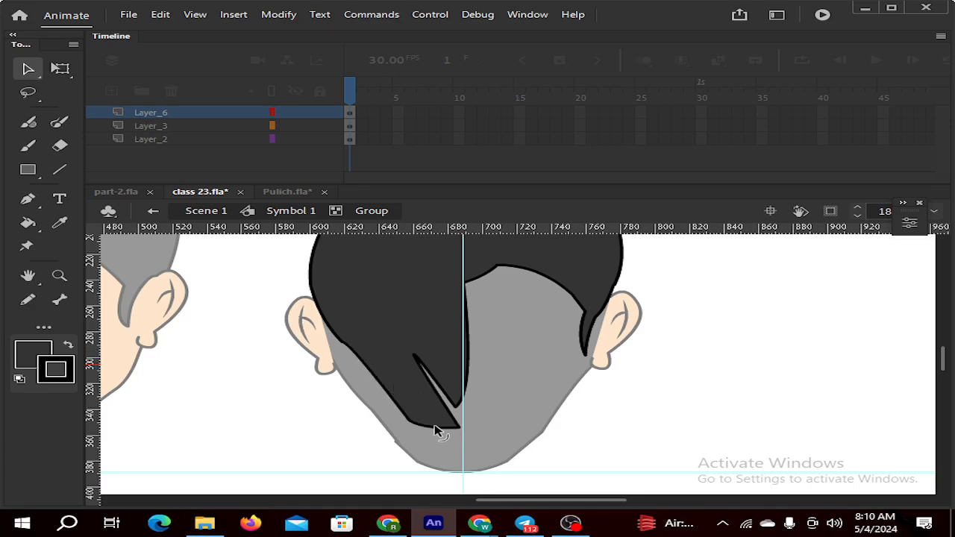
pyautogui.moveTo(414, 356); pyautogui.dragTo(458, 407)
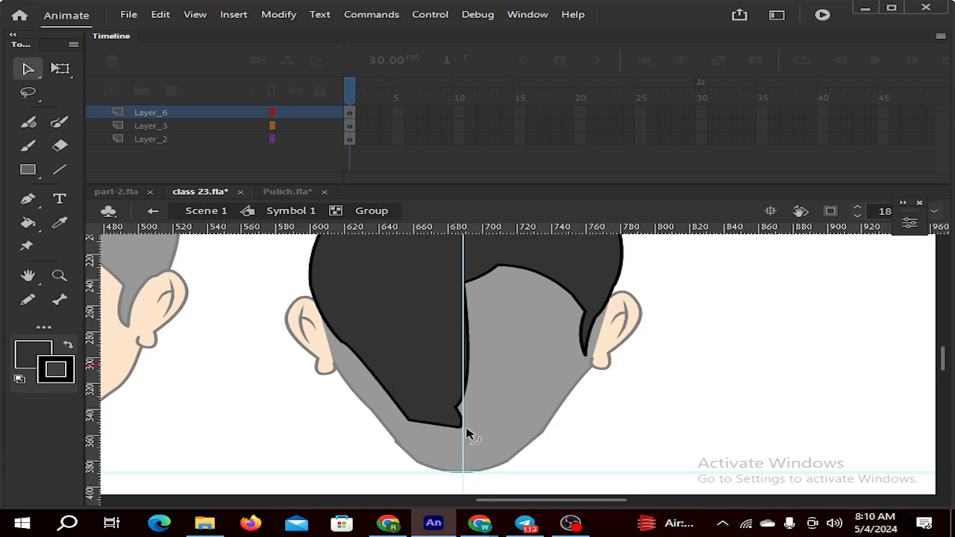
# Pull the right sideburn, the right hairline corners and the central corner at the guide down over the right half of the face
pyautogui.moveTo(585, 355); pyautogui.dragTo(513, 408)
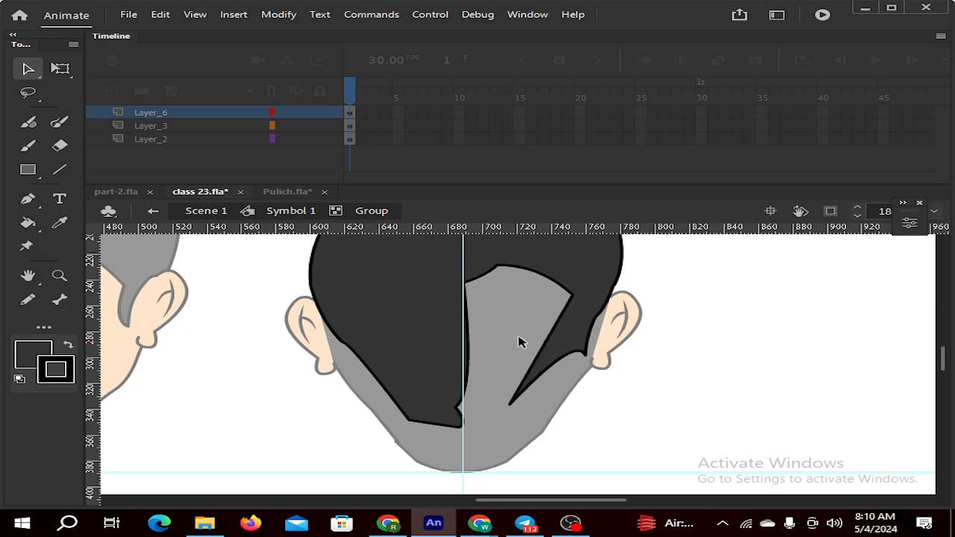
pyautogui.moveTo(497, 267); pyautogui.dragTo(484, 336)
pyautogui.moveTo(471, 407); pyautogui.dragTo(484, 410)
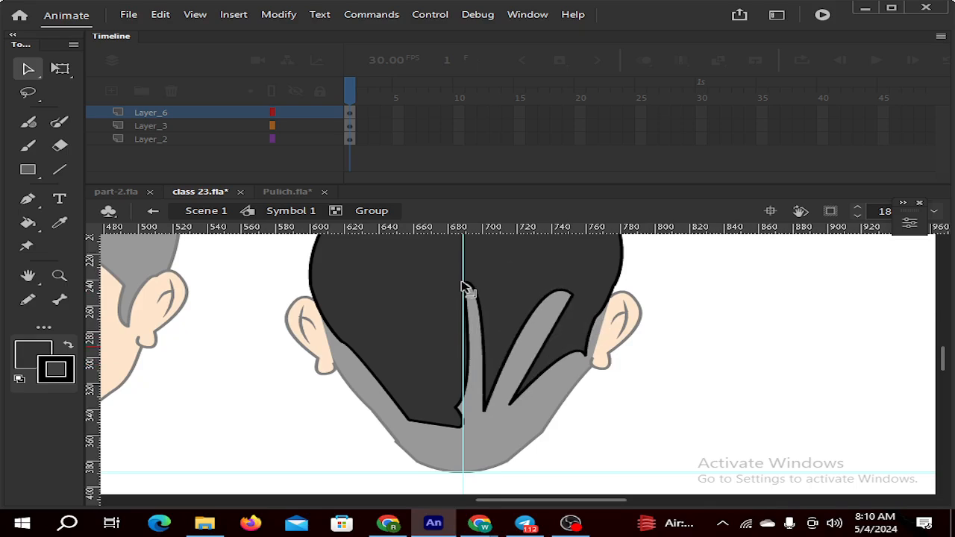
pyautogui.moveTo(464, 285); pyautogui.dragTo(465, 345)
# Try to move the hair fill off the head and reshape its edge near the guide, then undo both changes
pyautogui.moveTo(622, 356); pyautogui.dragTo(842, 351)
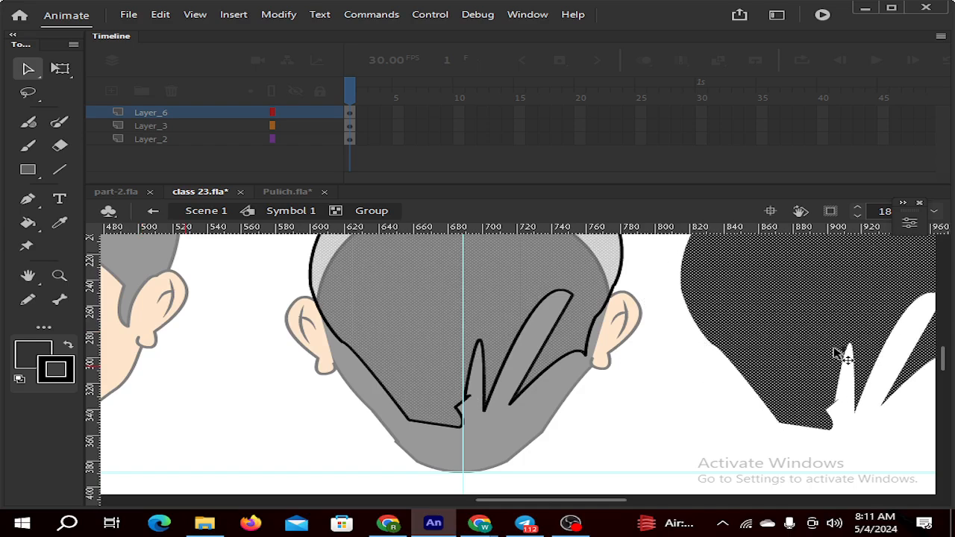
pyautogui.hotkey('ctrl', 'z')
pyautogui.moveTo(472, 343); pyautogui.dragTo(445, 355)
pyautogui.hotkey('ctrl', 'z')
pyautogui.click(668, 393)
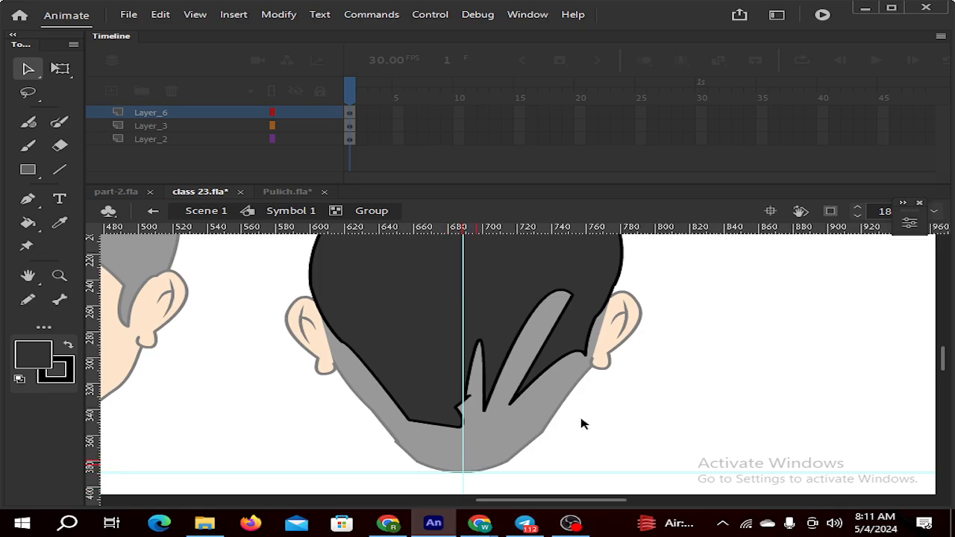
# Return to Symbol 1 to check the reshaped hair against the face, and reopen the hair group
pyautogui.doubleClick(602, 425)
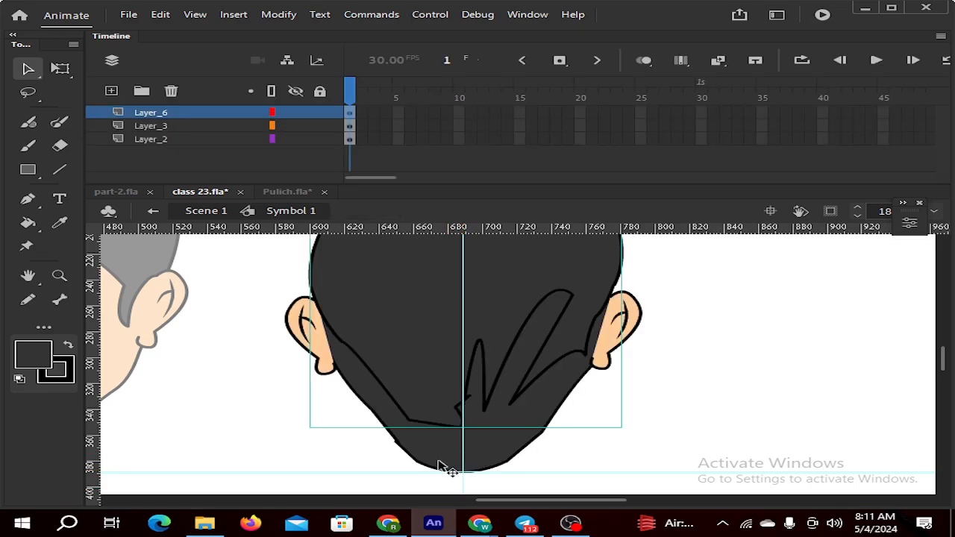
pyautogui.click(438, 466)
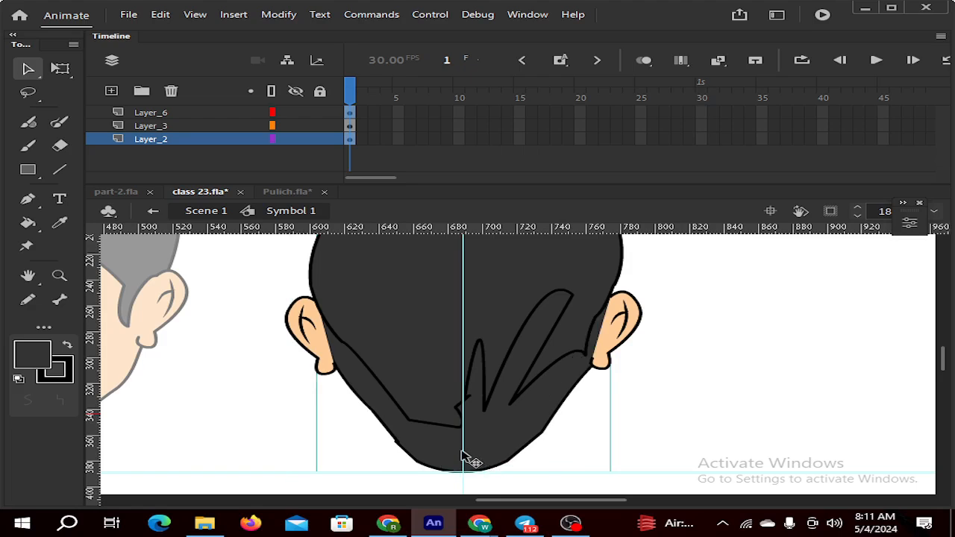
pyautogui.doubleClick(427, 336)
pyautogui.click(447, 368)
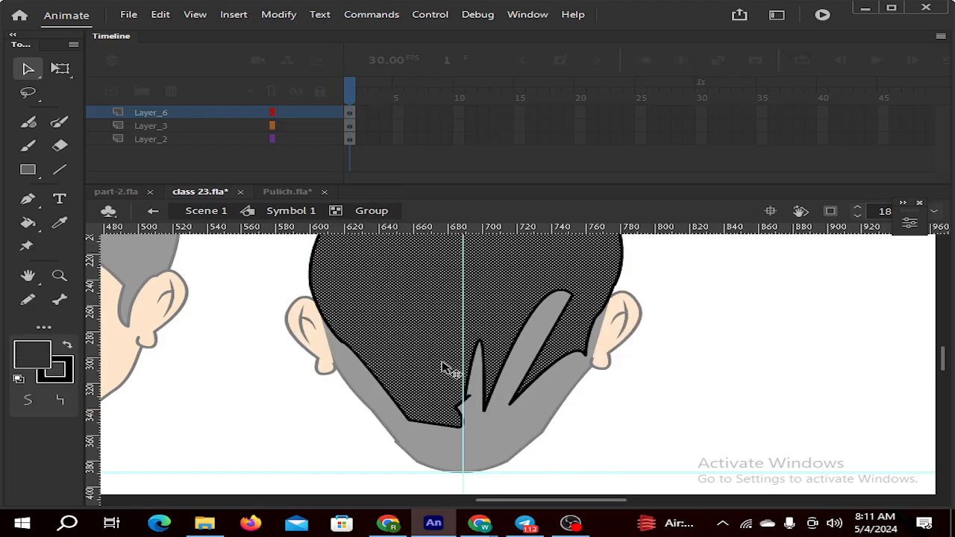
# Pull the tips of the two remaining gaps in the hair down to the lower edge to close them
pyautogui.scroll(1, 489, 384)
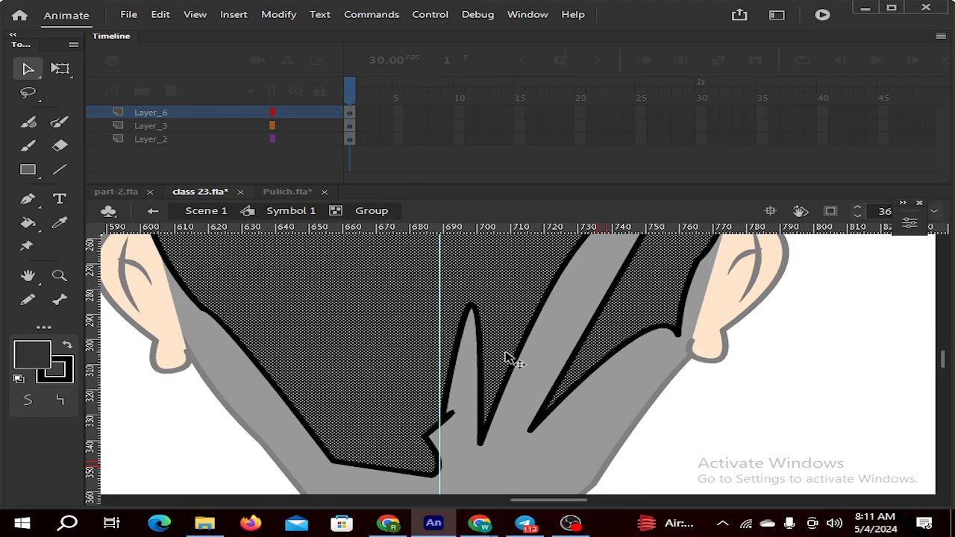
pyautogui.moveTo(471, 307)
pyautogui.mouseDown()
pyautogui.moveTo(467, 460)
pyautogui.moveTo(441, 448)
pyautogui.moveTo(434, 455)
pyautogui.moveTo(446, 475)
pyautogui.mouseUp()
pyautogui.scroll(-2, 599, 271)
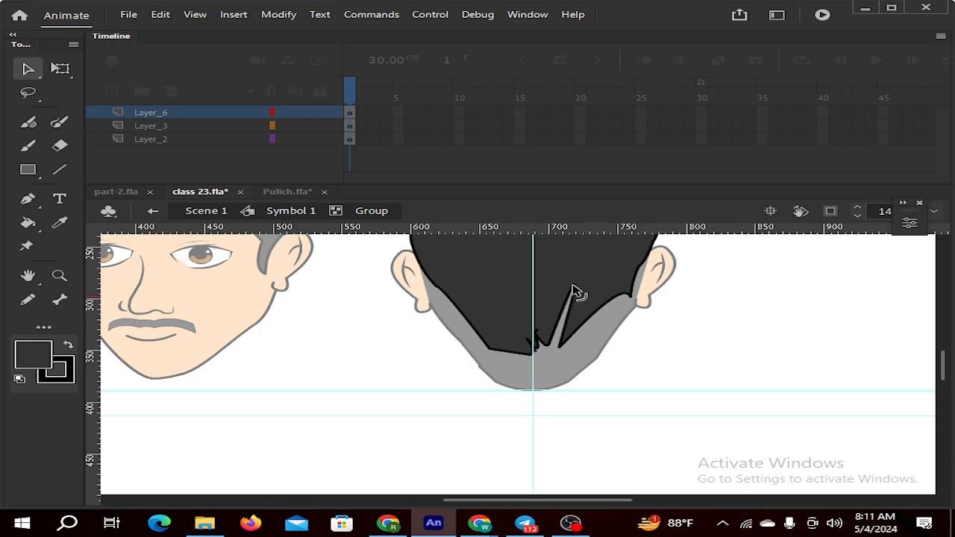
pyautogui.moveTo(575, 292); pyautogui.dragTo(549, 344)
# Pull the tangled black outline corners in the hair's central gap down toward its lower edge beside the vertical guide
pyautogui.scroll(1, 541, 345)
pyautogui.scroll(2, 536, 344)
pyautogui.moveTo(505, 396)
pyautogui.mouseDown()
pyautogui.moveTo(502, 409)
pyautogui.moveTo(422, 380)
pyautogui.mouseUp()
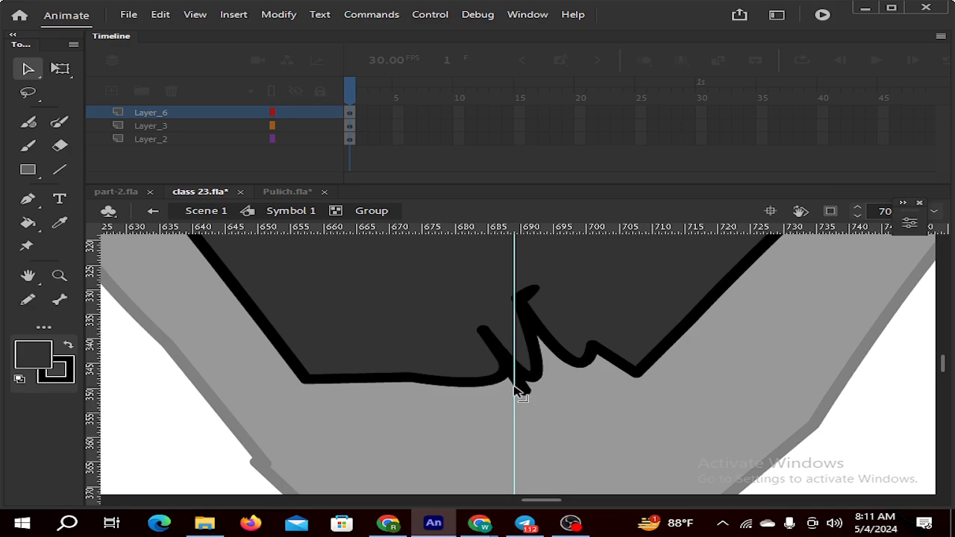
pyautogui.moveTo(518, 386)
pyautogui.mouseDown()
pyautogui.moveTo(546, 389)
pyautogui.moveTo(529, 375)
pyautogui.mouseUp()
pyautogui.moveTo(482, 333); pyautogui.dragTo(526, 406)
pyautogui.scroll(-3, 526, 403)
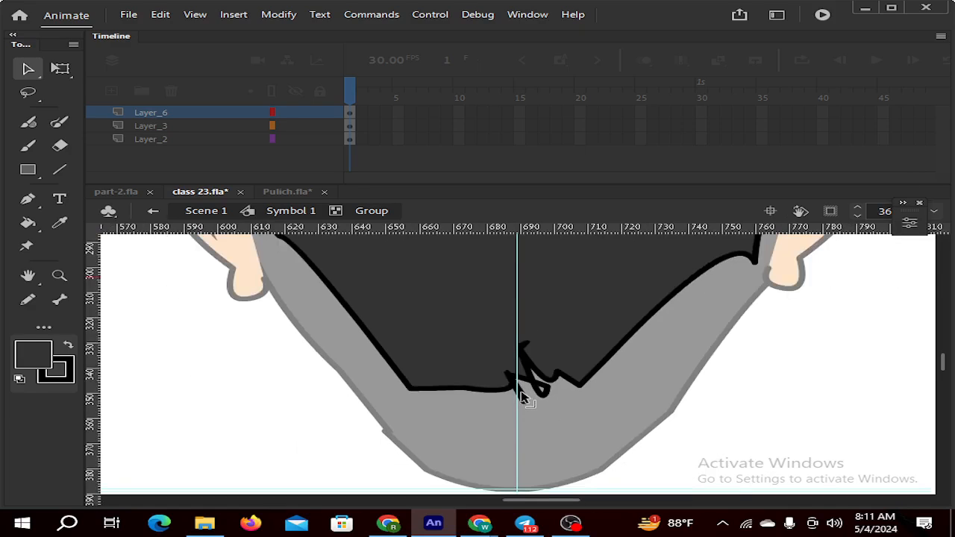
# Delete the stray black outline segments around the central gap in the hair's lower edge
pyautogui.click(521, 396)
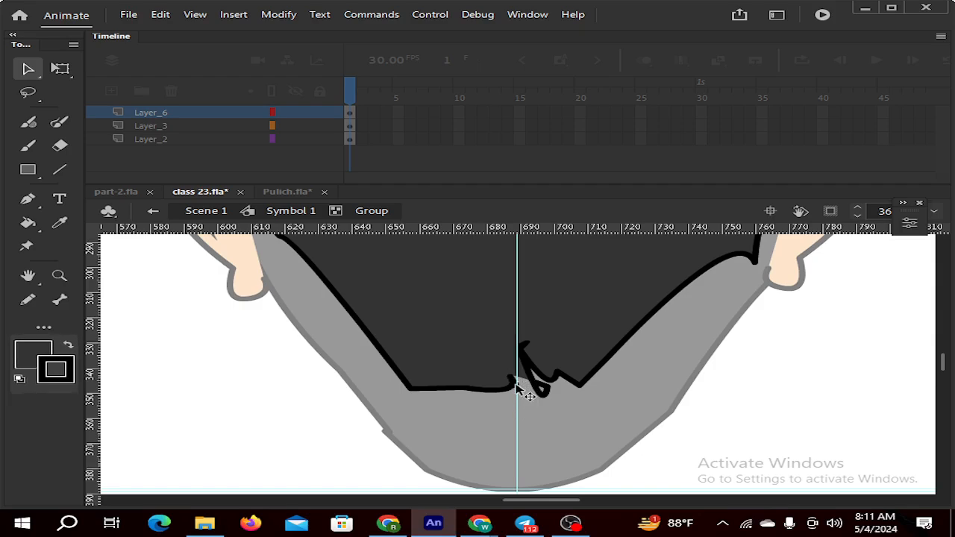
pyautogui.press('Delete')
pyautogui.click(527, 366)
pyautogui.press('Delete')
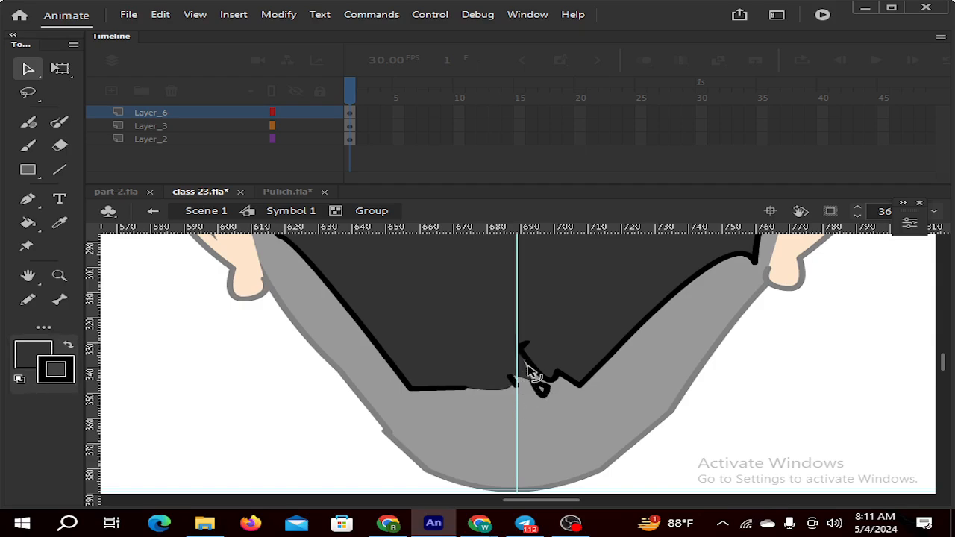
pyautogui.click(532, 364)
pyautogui.press('Delete')
pyautogui.click(524, 345)
pyautogui.press('Delete')
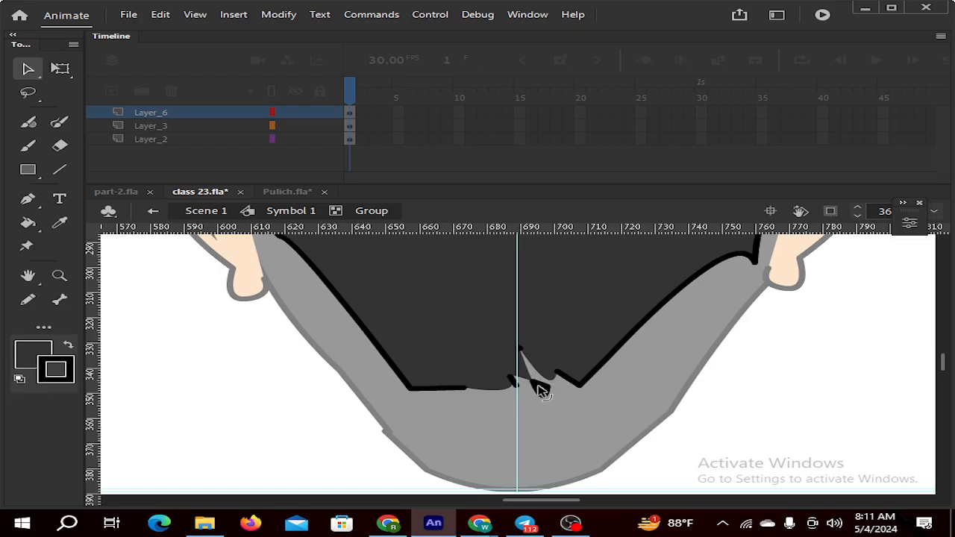
pyautogui.click(542, 397)
pyautogui.press('Delete')
pyautogui.click(516, 385)
pyautogui.press('Delete')
pyautogui.click(511, 377)
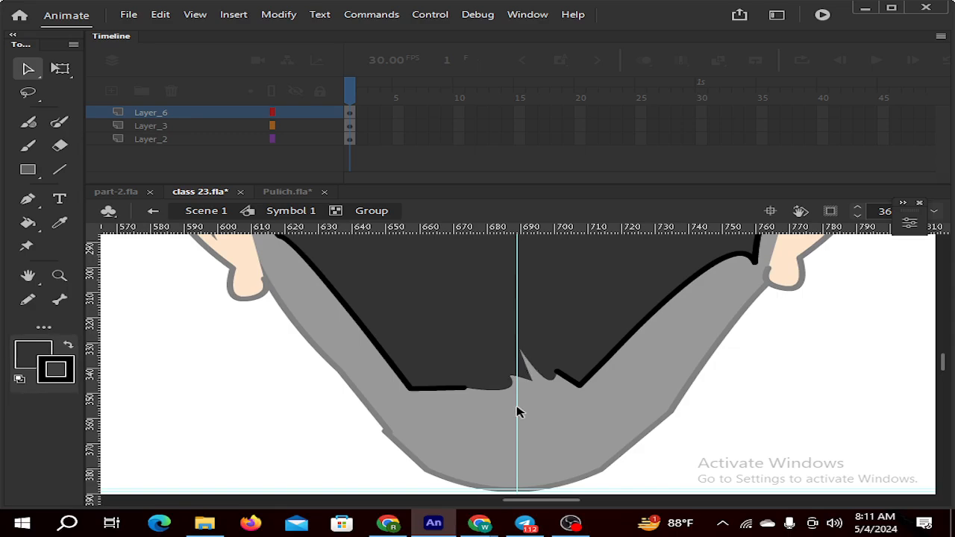
# Reshape the hair's right edge to follow the right ear and curve down smoothly to the lower hairline
pyautogui.scroll(-3, 517, 406)
pyautogui.scroll(4, 509, 400)
pyautogui.scroll(-2, 505, 396)
pyautogui.scroll(-2, 499, 390)
pyautogui.scroll(3, 478, 392)
pyautogui.scroll(-2, 447, 393)
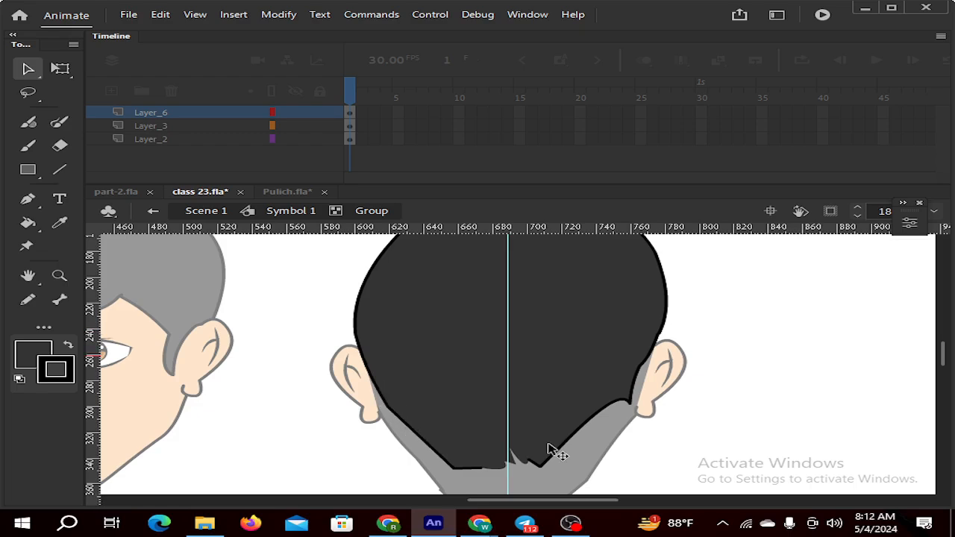
pyautogui.moveTo(614, 414); pyautogui.dragTo(619, 422)
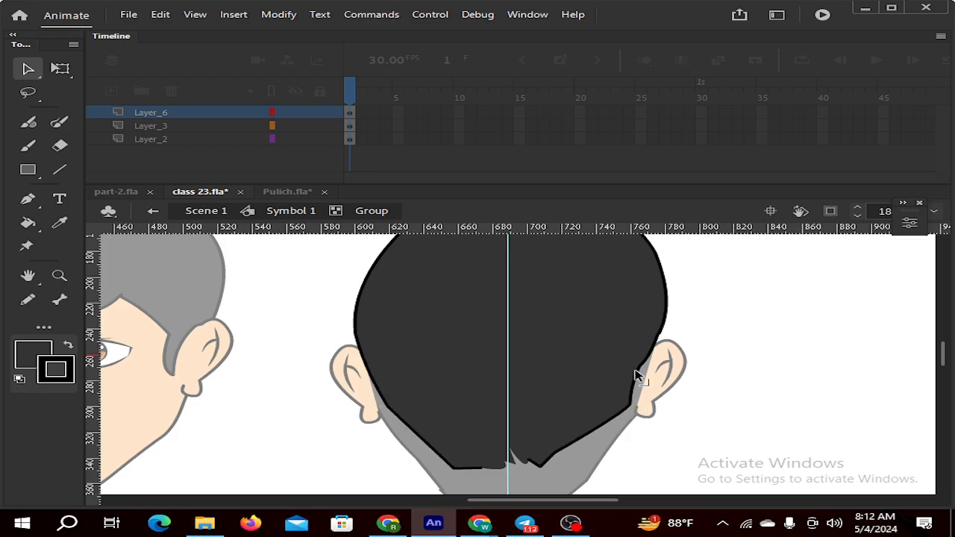
pyautogui.moveTo(635, 376); pyautogui.dragTo(650, 375)
pyautogui.moveTo(636, 408); pyautogui.dragTo(637, 419)
pyautogui.moveTo(578, 438); pyautogui.dragTo(554, 466)
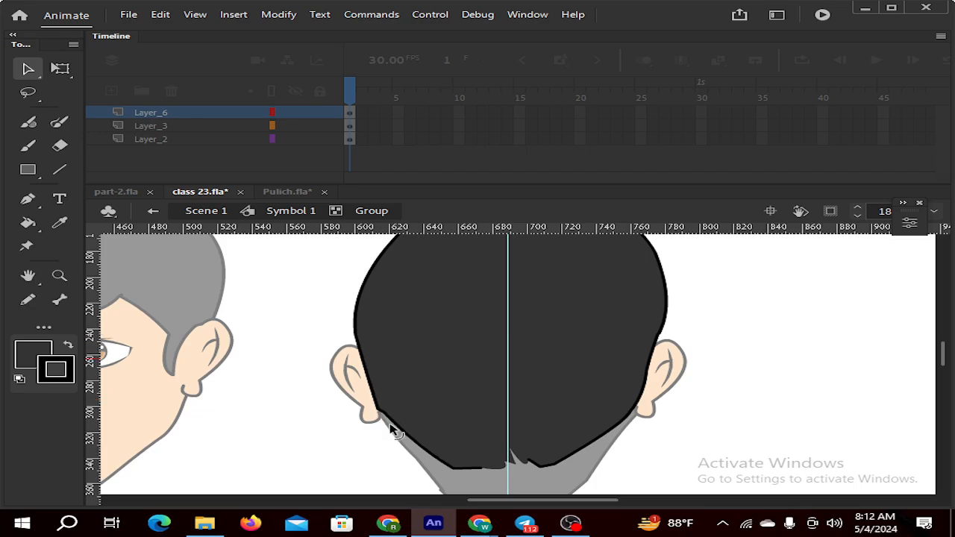
# Pull the left hairline corner down to the left earlobe and undo the accidental shift of the hair fill
pyautogui.moveTo(382, 415); pyautogui.dragTo(382, 418)
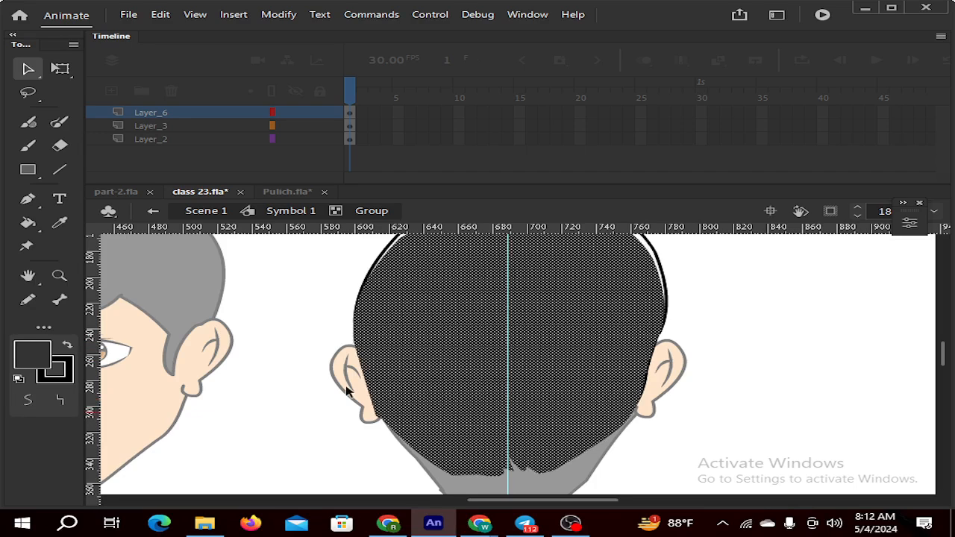
pyautogui.hotkey('ctrl', 'z')
pyautogui.hotkey('ctrl', 'z')
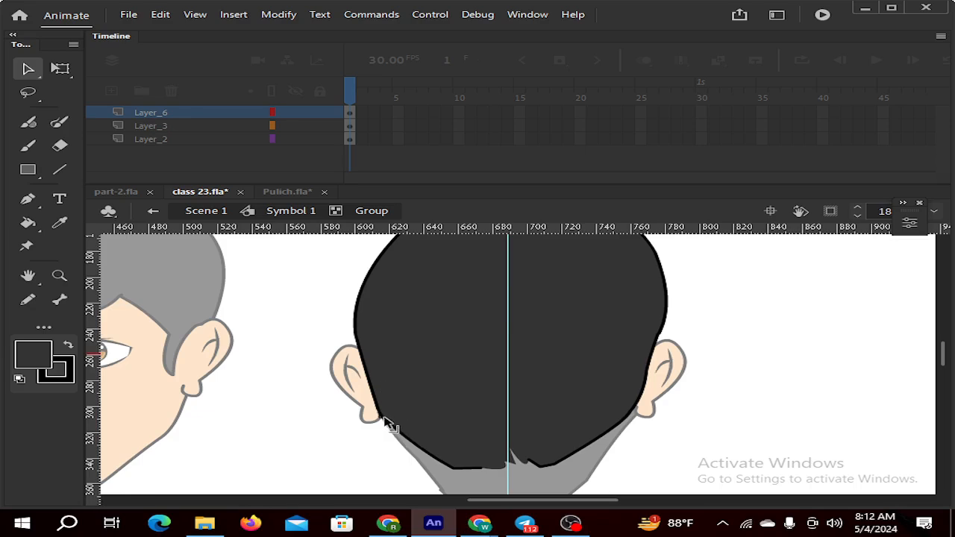
# Return to Symbol 1 and examine how the lower hairline sits against the back of the head
pyautogui.doubleClick(294, 310)
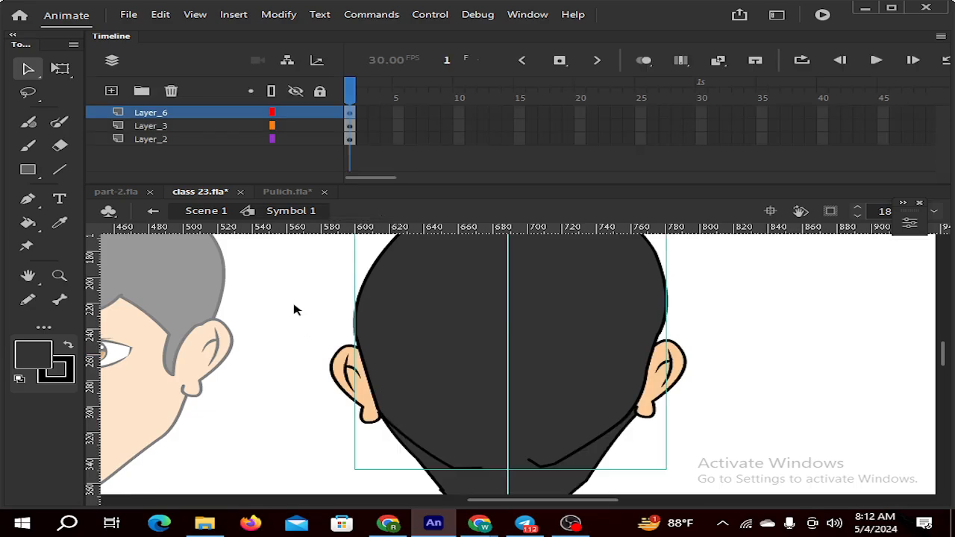
pyautogui.scroll(-2, 447, 352)
pyautogui.scroll(-4, 456, 352)
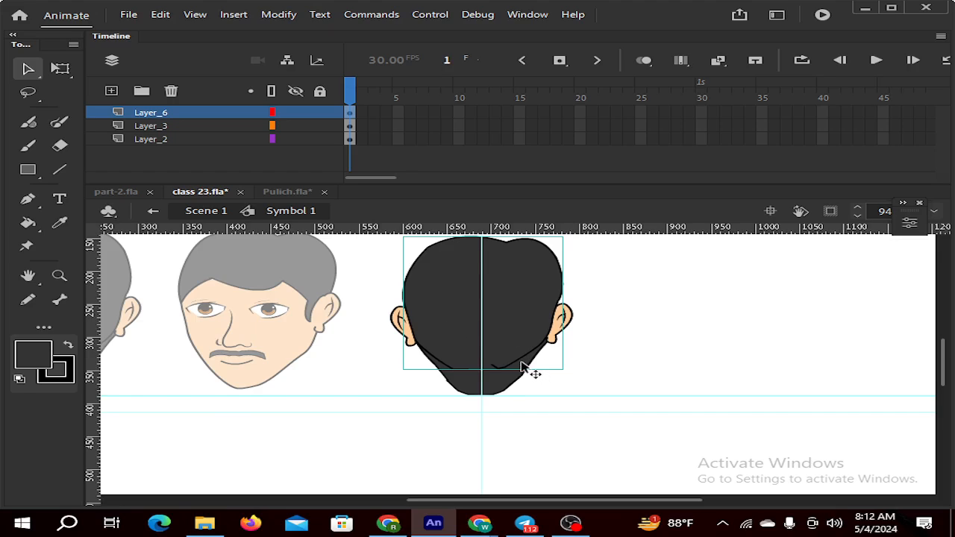
pyautogui.scroll(4, 522, 367)
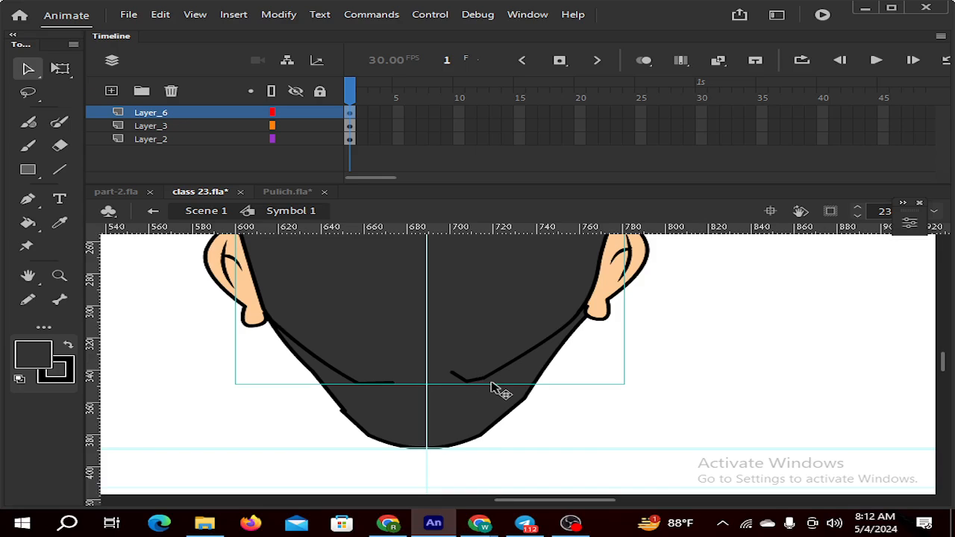
pyautogui.scroll(-4, 483, 385)
pyautogui.scroll(-2, 483, 384)
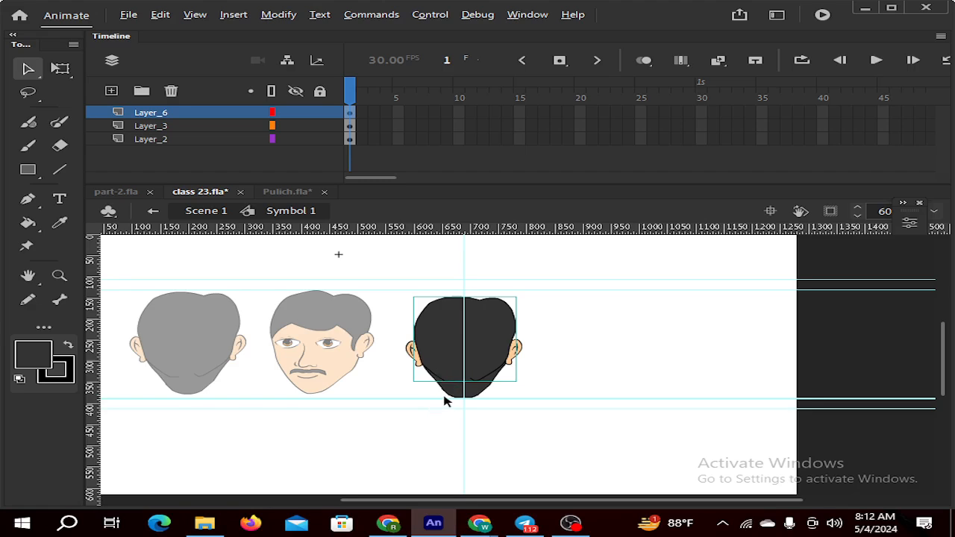
pyautogui.scroll(4, 446, 400)
pyautogui.scroll(-3, 455, 403)
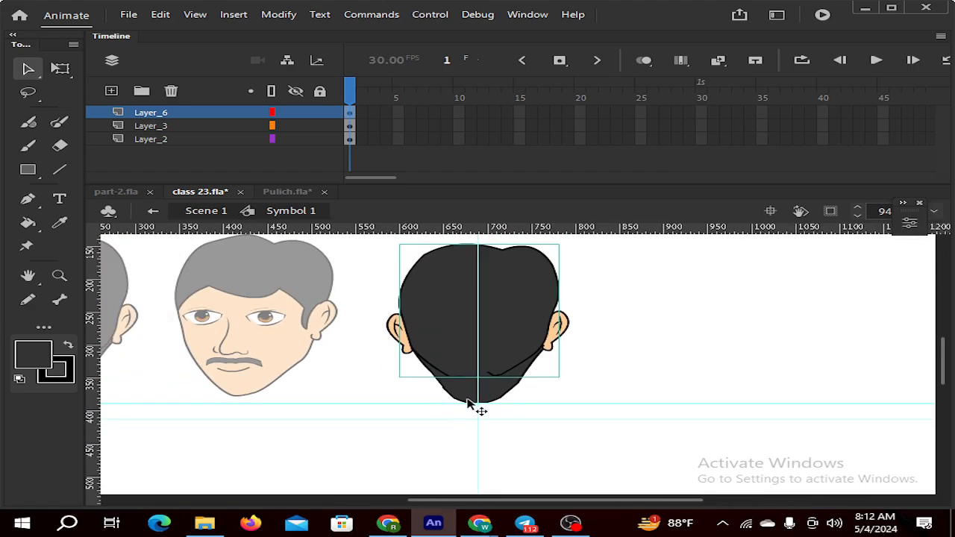
pyautogui.scroll(4, 468, 403)
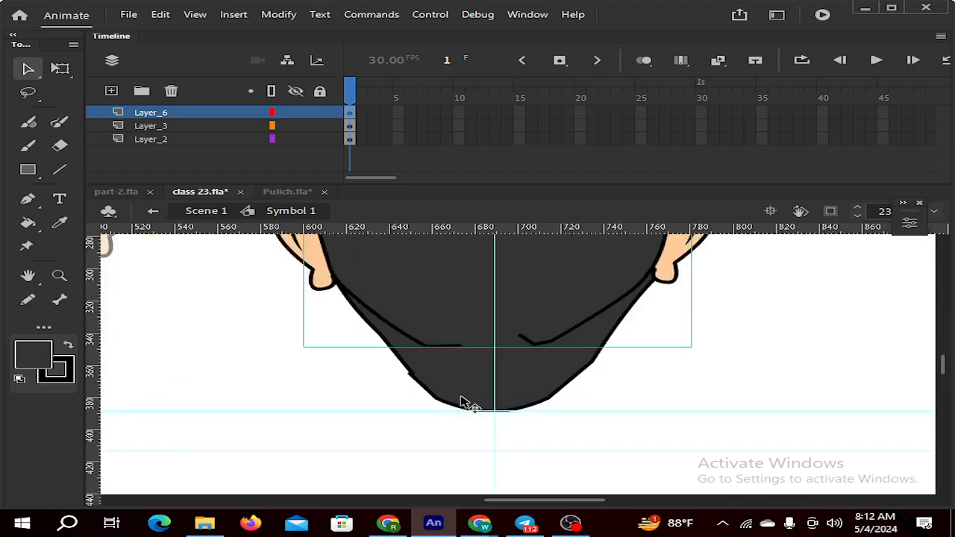
# Reopen the hair group, lower the corners on both sides of the central gap, and delete the short outline segment on its right
pyautogui.doubleClick(455, 324)
pyautogui.moveTo(460, 350); pyautogui.dragTo(466, 374)
pyautogui.moveTo(520, 337)
pyautogui.mouseDown()
pyautogui.moveTo(532, 363)
pyautogui.moveTo(525, 359)
pyautogui.mouseUp()
pyautogui.click(524, 358)
pyautogui.press('Delete')
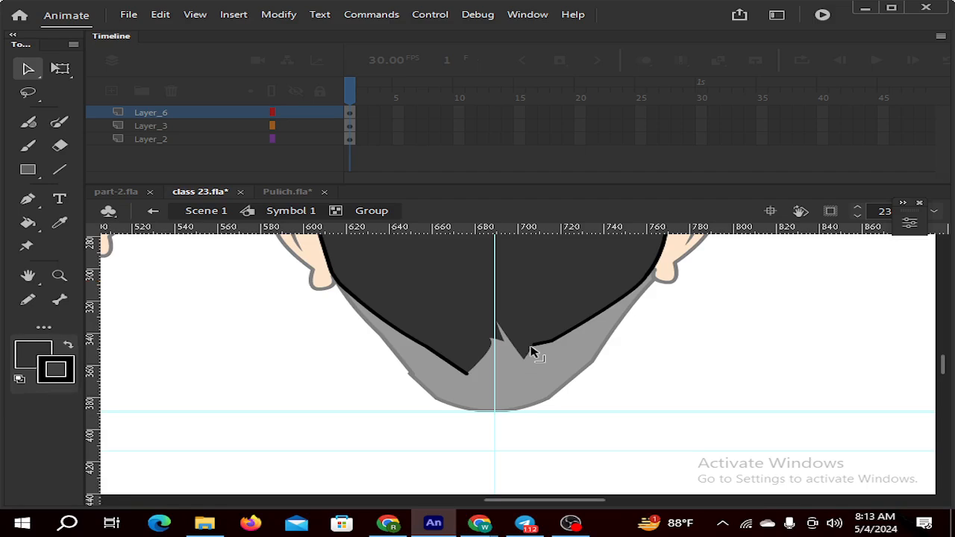
pyautogui.moveTo(553, 345); pyautogui.dragTo(534, 368)
pyautogui.moveTo(432, 350); pyautogui.dragTo(446, 370)
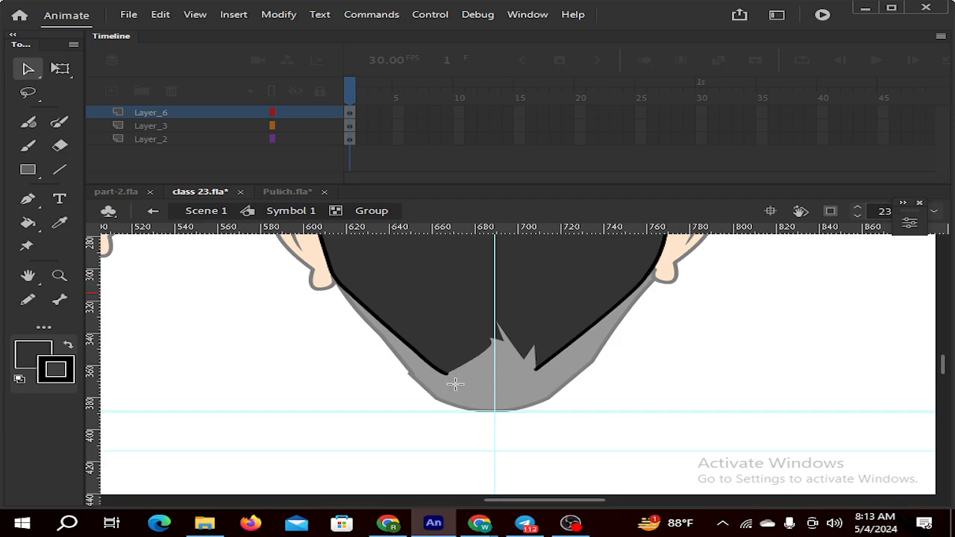
# Join the two lower hairline ends with a line, curve it slightly downward, and clean up the leftover stub at its left end
pyautogui.press('n')
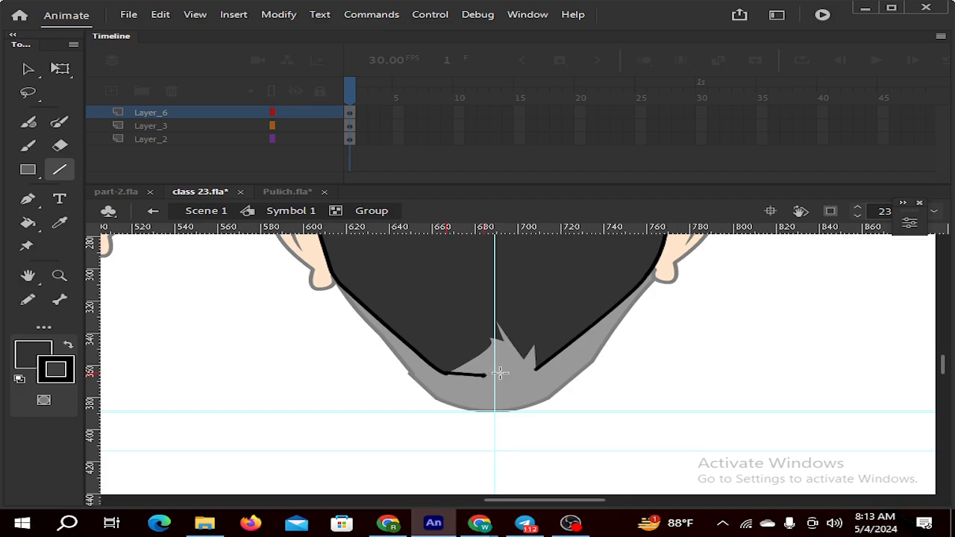
pyautogui.moveTo(500, 373); pyautogui.dragTo(536, 370)
pyautogui.press('v')
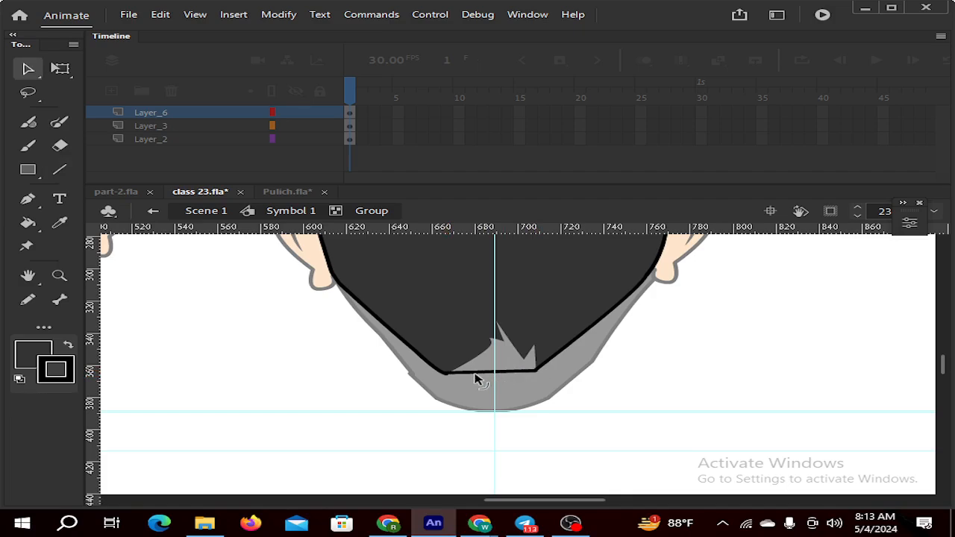
pyautogui.moveTo(476, 379); pyautogui.dragTo(478, 380)
pyautogui.click(448, 379)
pyautogui.press('Delete')
pyautogui.moveTo(447, 375); pyautogui.dragTo(454, 372)
# Fill the remaining gaps above the new hairline with the sampled dark hair colour and return to Symbol 1
pyautogui.moveTo(497, 328)
pyautogui.mouseDown()
pyautogui.moveTo(483, 345)
pyautogui.moveTo(489, 356)
pyautogui.mouseUp()
pyautogui.click(487, 359)
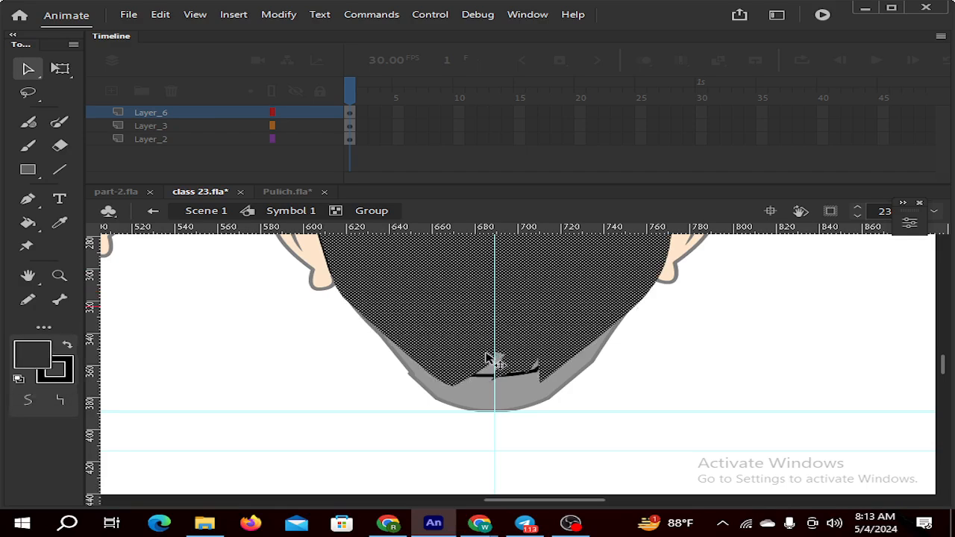
pyautogui.click(284, 338)
pyautogui.click(59, 222)
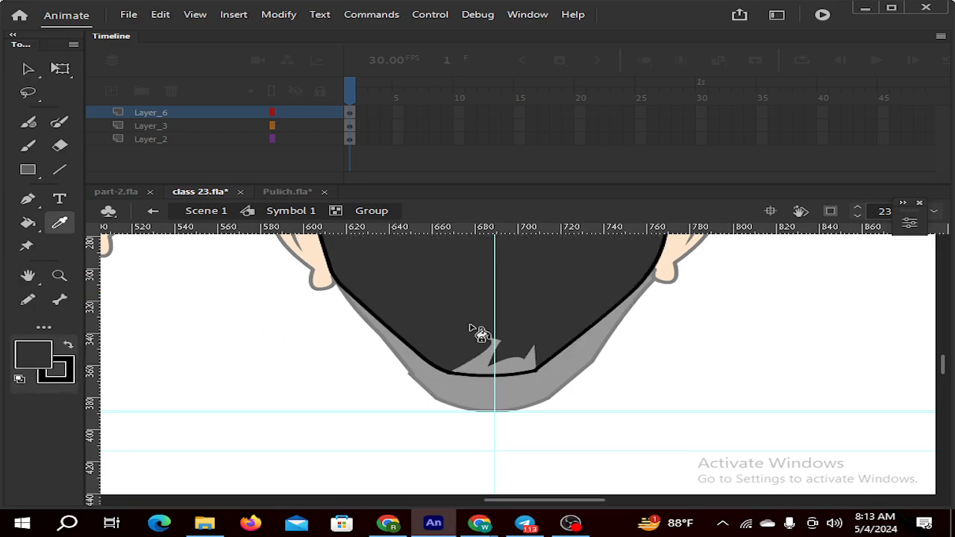
pyautogui.click(482, 337)
pyautogui.click(490, 368)
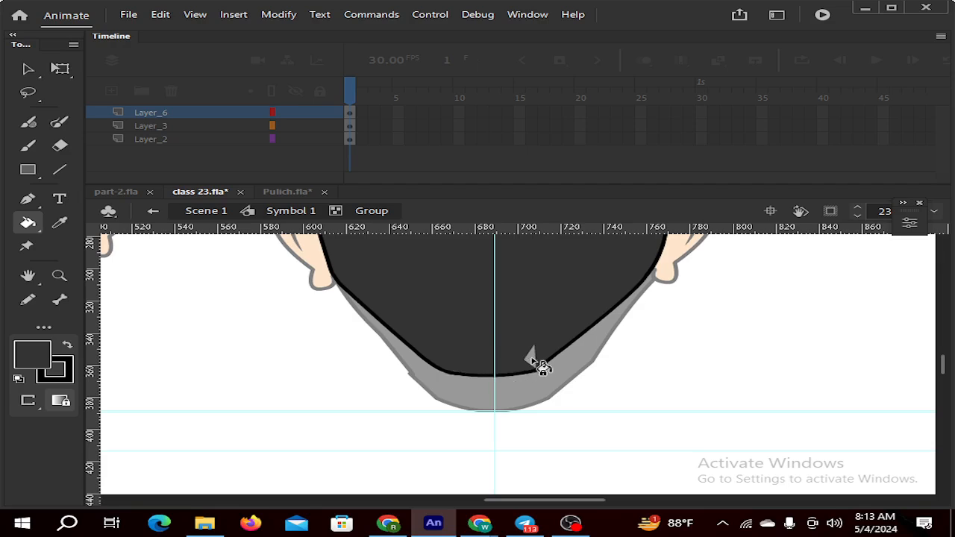
pyautogui.click(529, 359)
pyautogui.press('v')
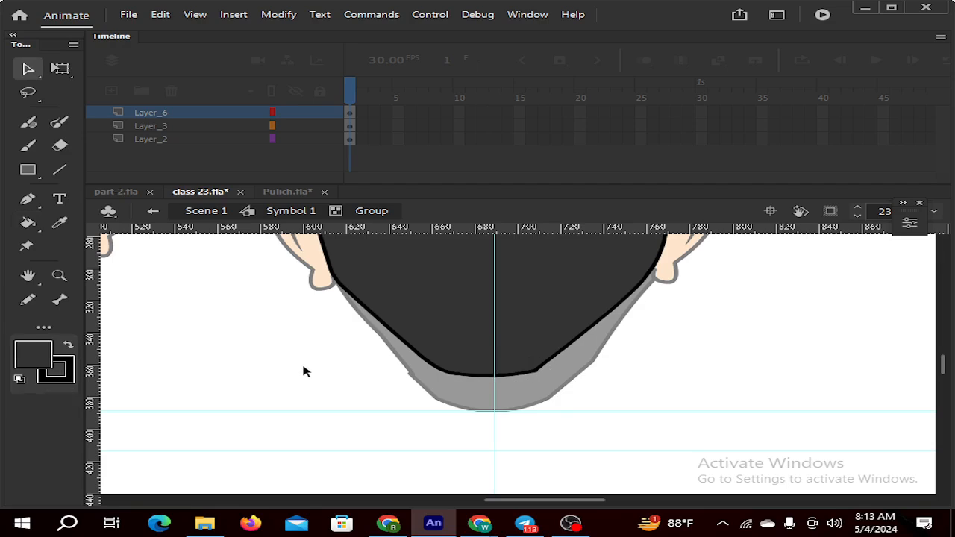
pyautogui.doubleClick(307, 369)
# Sample the skin colour from the left ear and fill the dark face shape in the nested group on Layer_2 with it
pyautogui.scroll(-2, 317, 371)
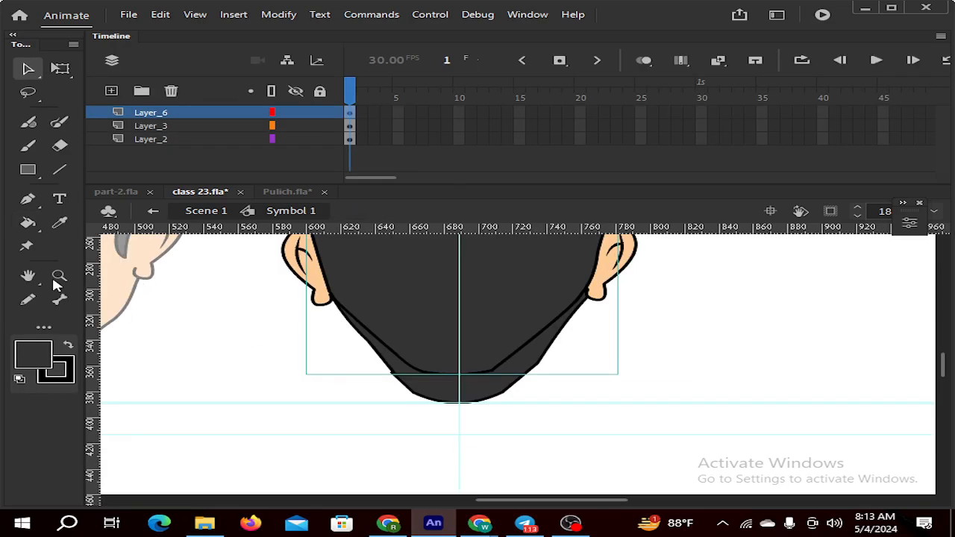
pyautogui.click(60, 223)
pyautogui.click(321, 263)
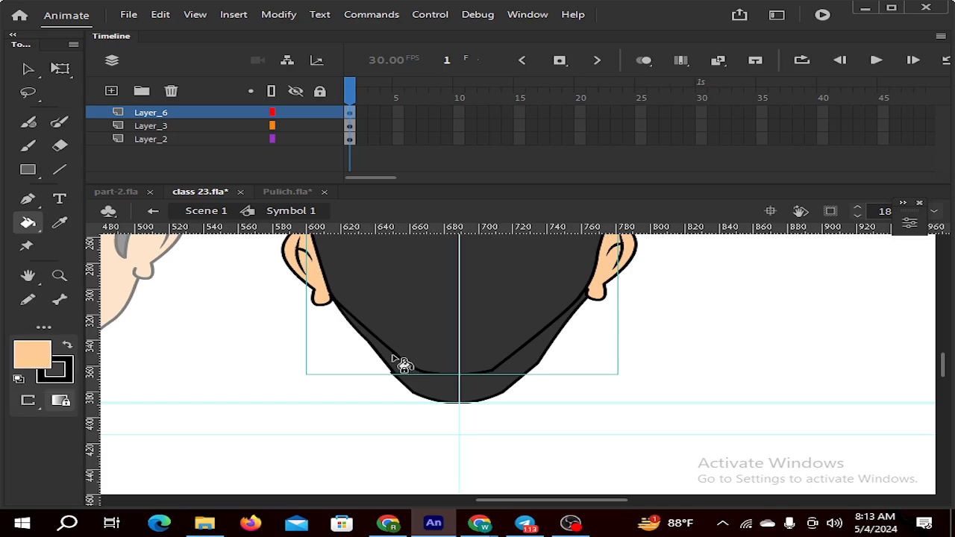
pyautogui.press('v')
pyautogui.doubleClick(433, 390)
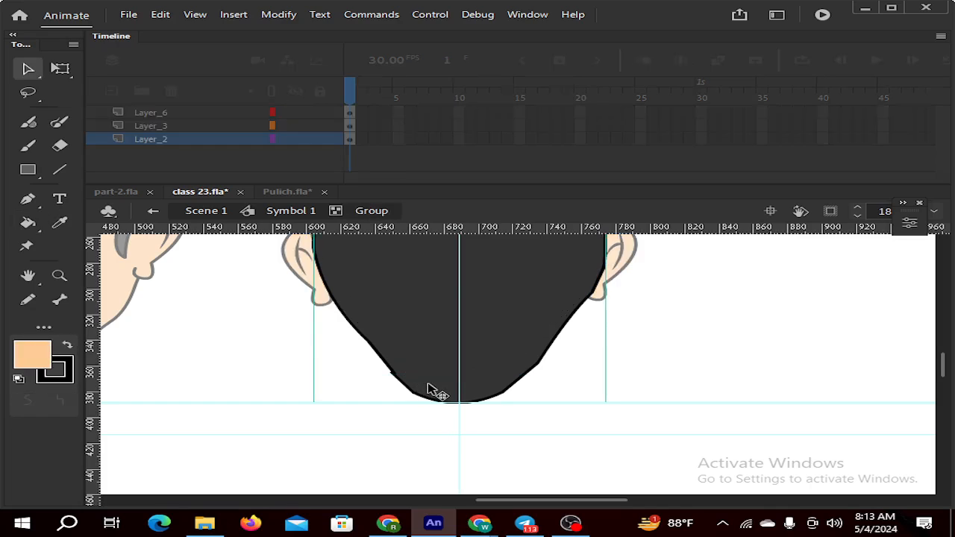
pyautogui.doubleClick(432, 390)
pyautogui.click(439, 396)
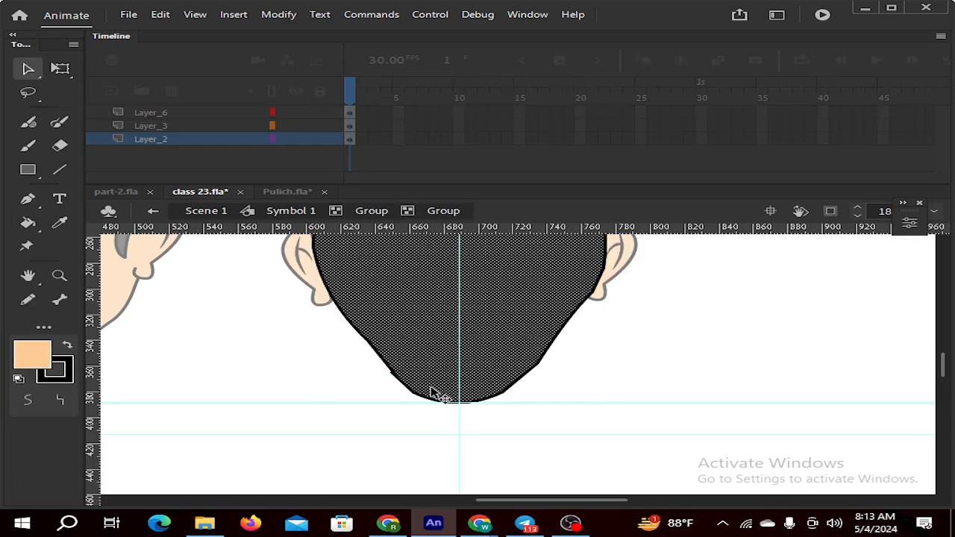
pyautogui.click(585, 381)
pyautogui.scroll(3, 525, 397)
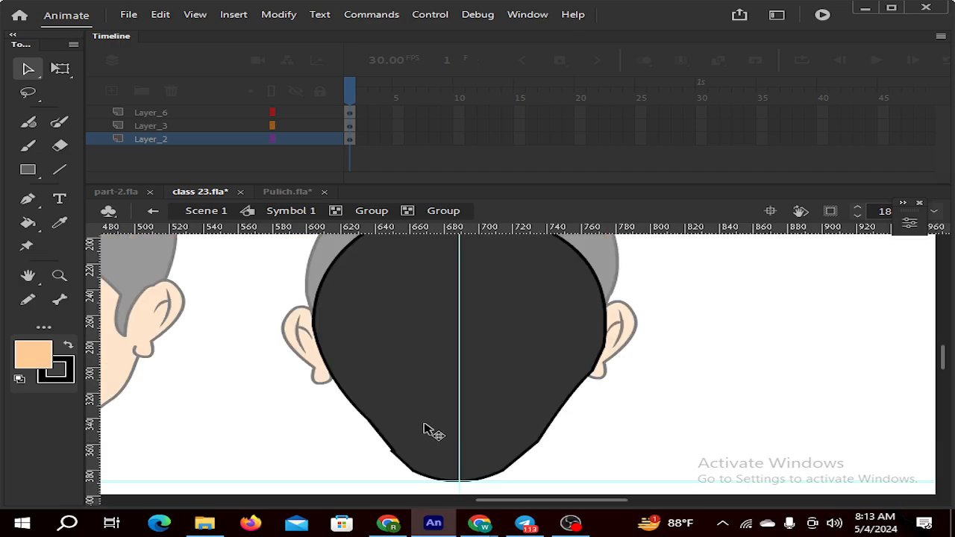
pyautogui.press('k')
pyautogui.click(440, 453)
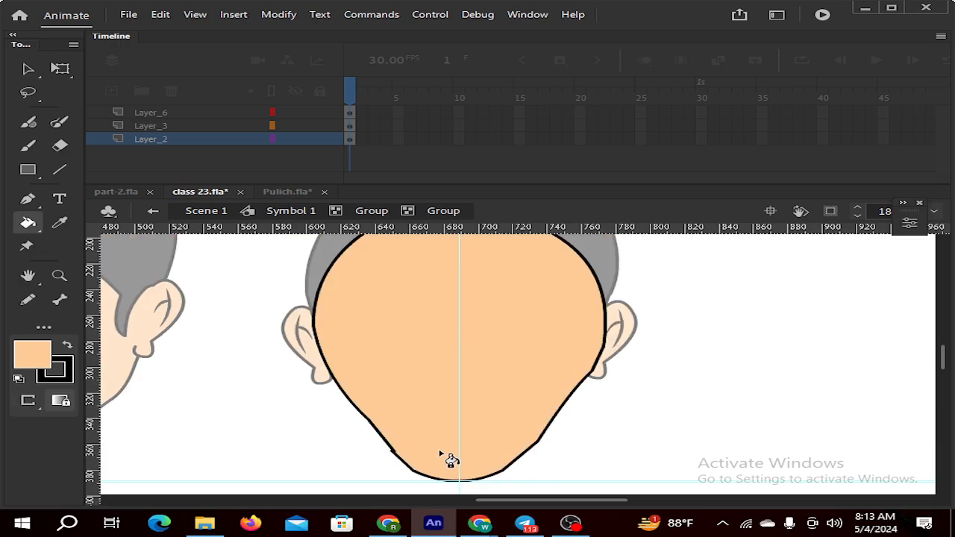
# Return to Symbol 1 and check the dark hair against the skin-coloured nape
pyautogui.press('v')
pyautogui.doubleClick(585, 447)
pyautogui.doubleClick(640, 420)
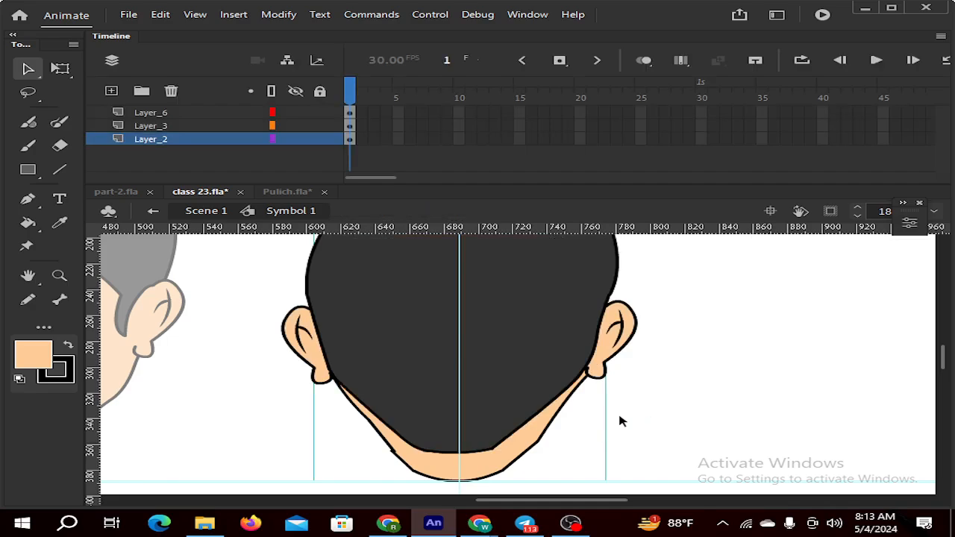
pyautogui.scroll(-1, 561, 400)
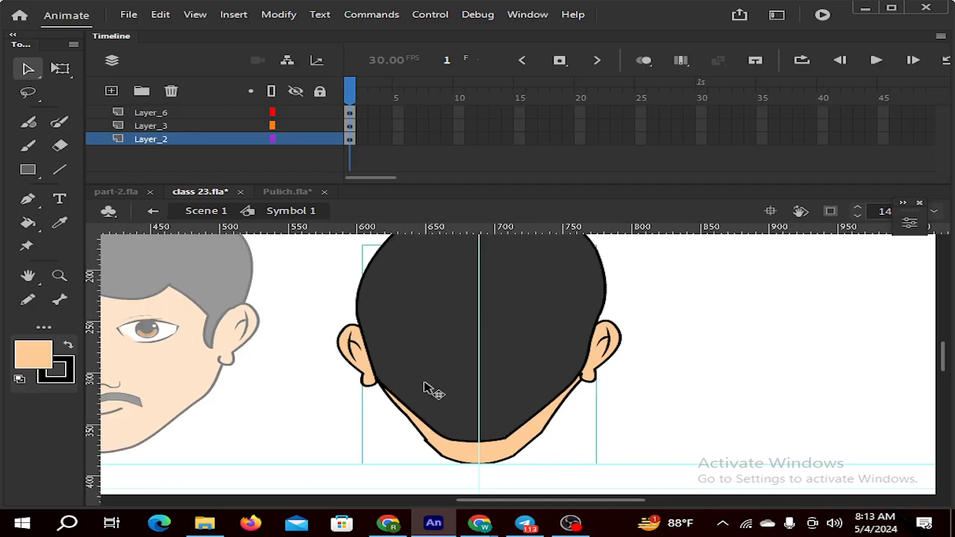
pyautogui.click(286, 320)
pyautogui.scroll(2, 494, 395)
pyautogui.scroll(-2, 480, 395)
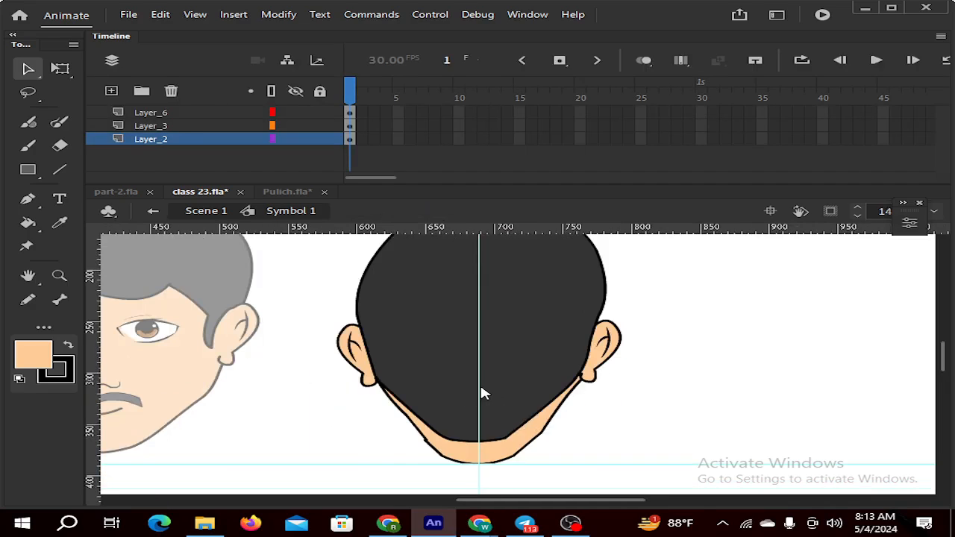
# Try to move the hair sideways off the head, then undo the move
pyautogui.moveTo(478, 386); pyautogui.dragTo(654, 386)
pyautogui.hotkey('ctrl', 'z')
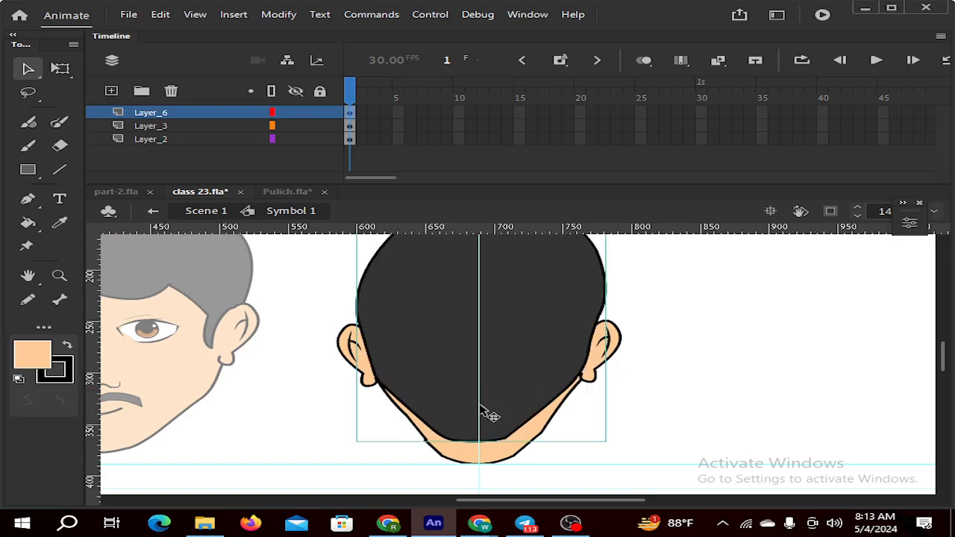
# Hide the rulers around the stage
pyautogui.moveTo(481, 405); pyautogui.dragTo(473, 410)
pyautogui.hotkey('ctrl', 'z')
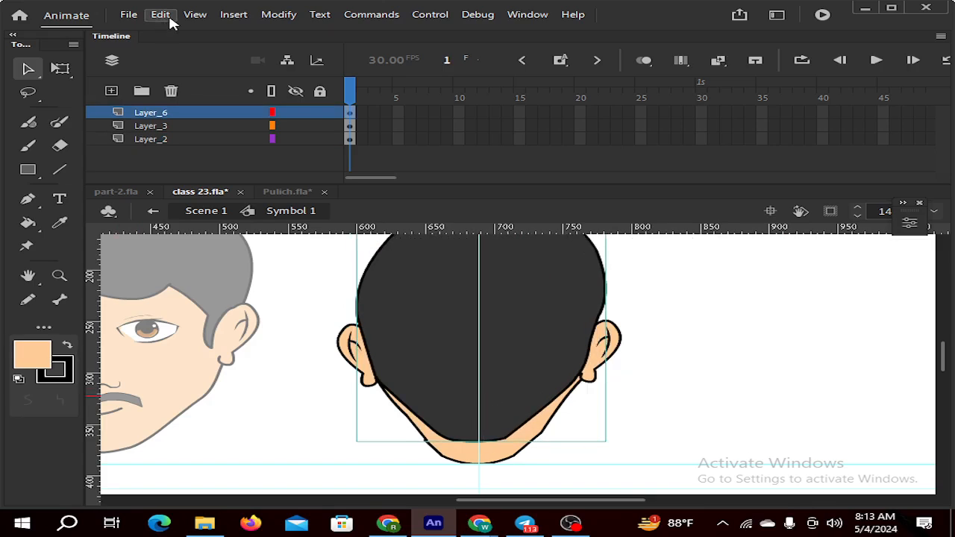
pyautogui.click(192, 15)
pyautogui.click(227, 127)
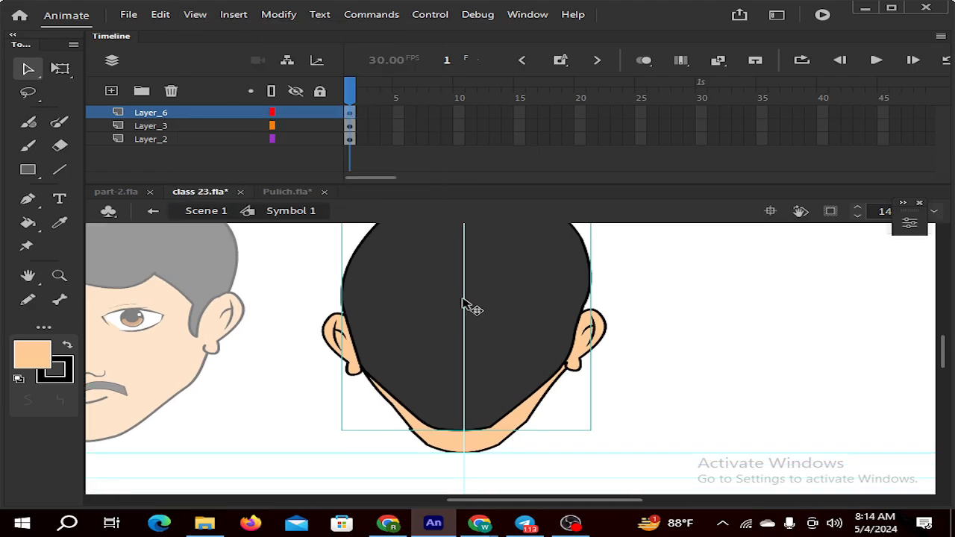
pyautogui.moveTo(470, 306); pyautogui.dragTo(463, 308)
pyautogui.scroll(-2, 486, 369)
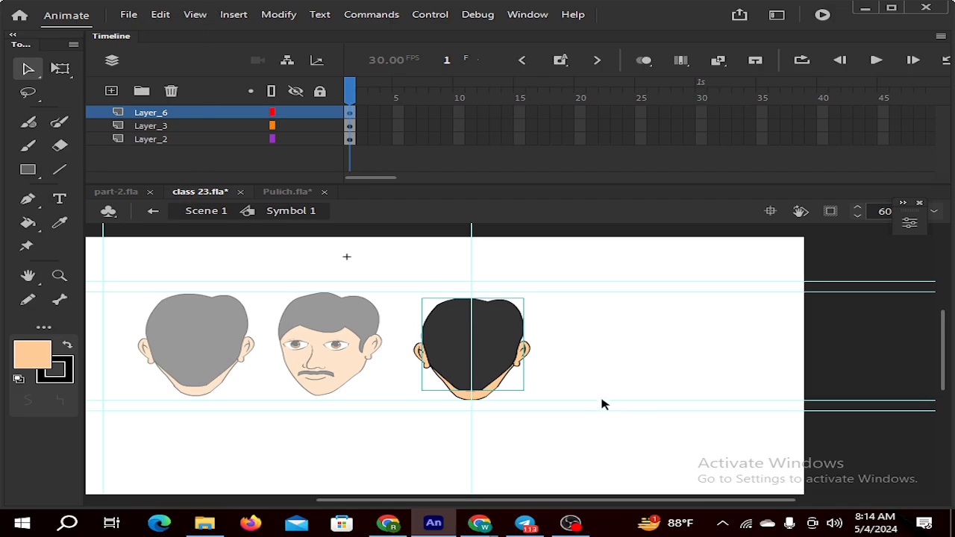
# Deselect the hair and leave Symbol 1 for Scene 1
pyautogui.moveTo(603, 404); pyautogui.dragTo(539, 222)
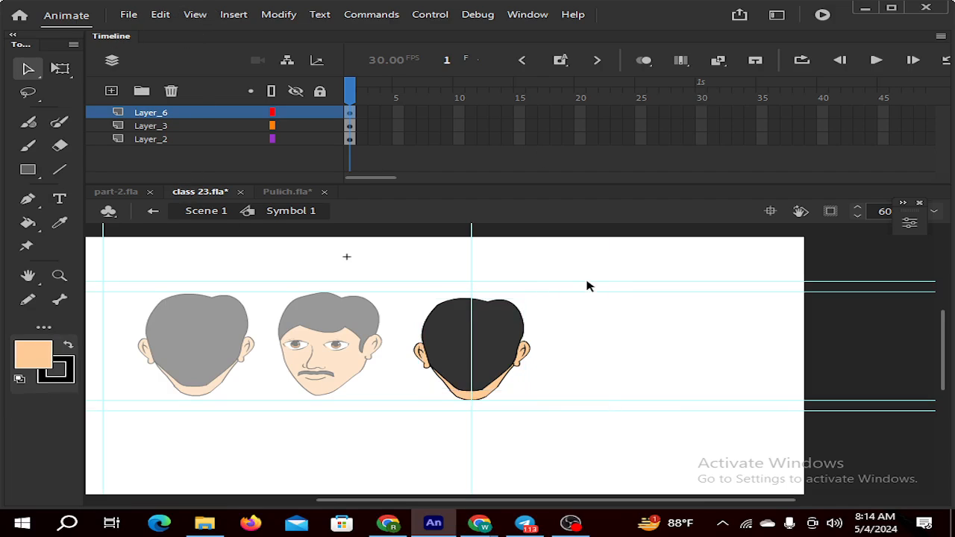
pyautogui.doubleClick(706, 377)
pyautogui.click(703, 375)
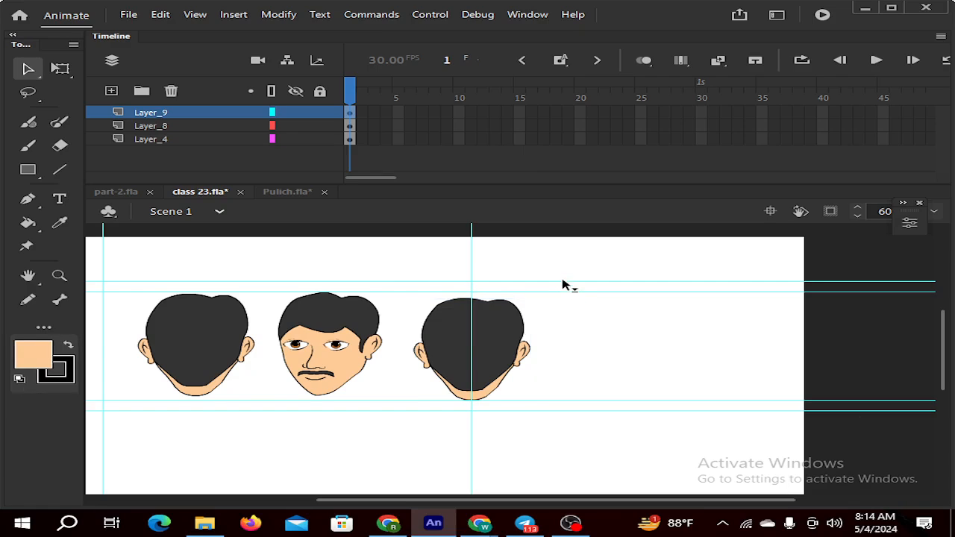
# Remove the topmost horizontal guide and the vertical guide through the third head, and move the lower guides down below the chins
pyautogui.moveTo(561, 287); pyautogui.dragTo(550, 184)
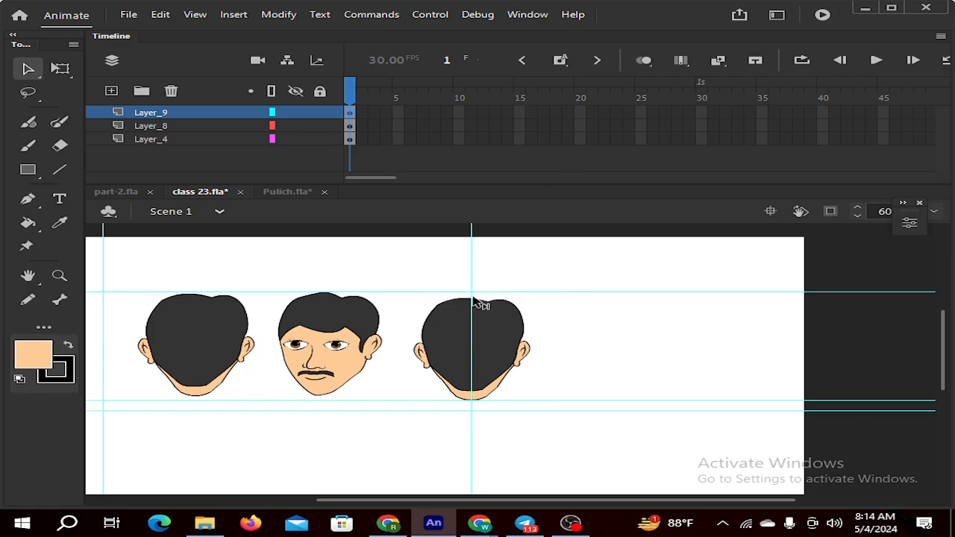
pyautogui.moveTo(471, 301); pyautogui.dragTo(946, 300)
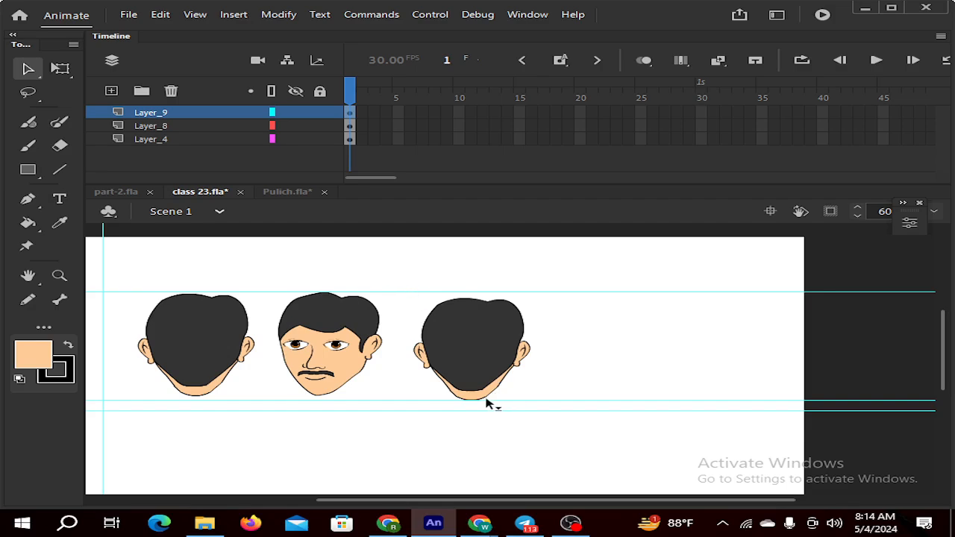
pyautogui.moveTo(488, 411)
pyautogui.mouseDown()
pyautogui.moveTo(495, 422)
pyautogui.moveTo(492, 401)
pyautogui.moveTo(490, 441)
pyautogui.moveTo(493, 420)
pyautogui.mouseUp()
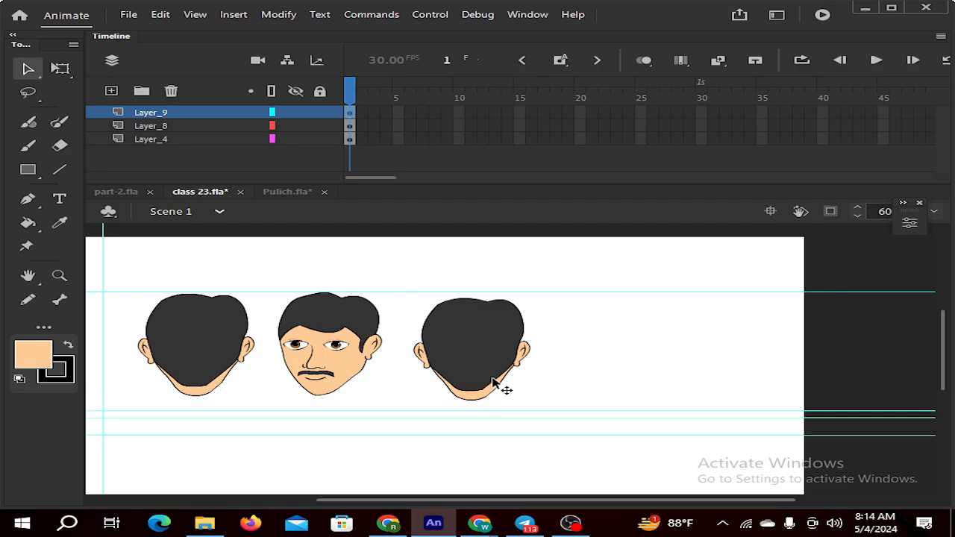
# Examine the third head's nape hairline up close and open the nested hair group on Layer_6 of Symbol 1 for editing
pyautogui.scroll(3, 493, 384)
pyautogui.scroll(1, 498, 420)
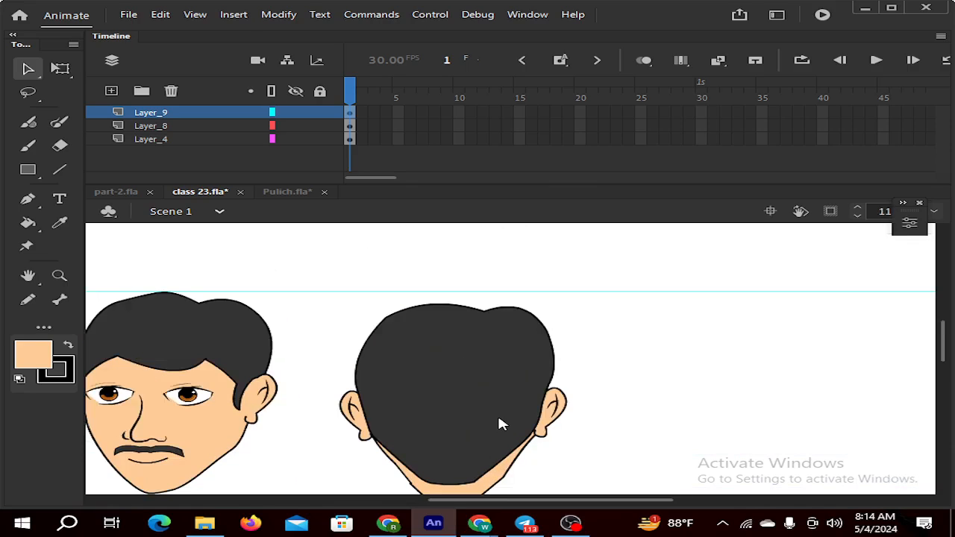
pyautogui.scroll(-1, 462, 425)
pyautogui.scroll(2, 425, 411)
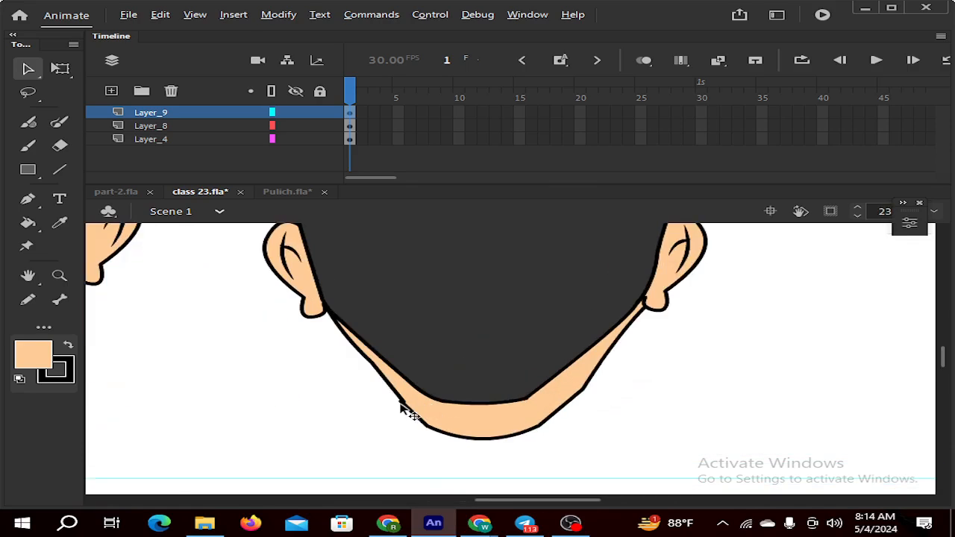
pyautogui.scroll(-1, 418, 407)
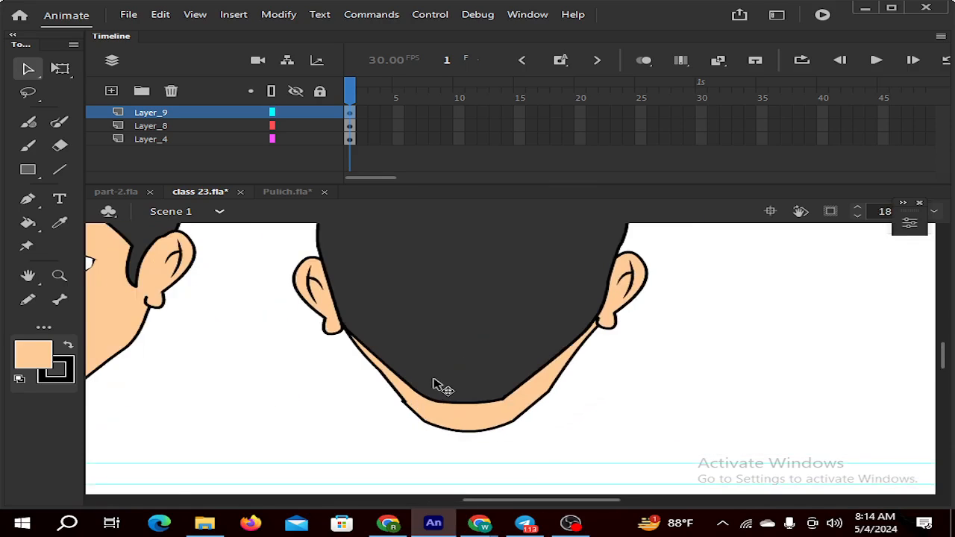
pyautogui.scroll(1, 438, 388)
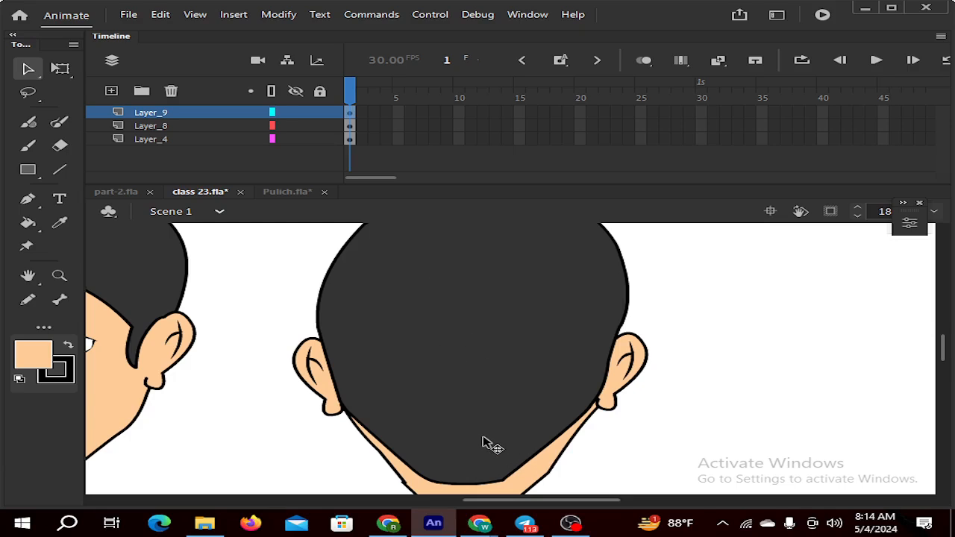
pyautogui.scroll(-1, 478, 436)
pyautogui.scroll(2, 440, 407)
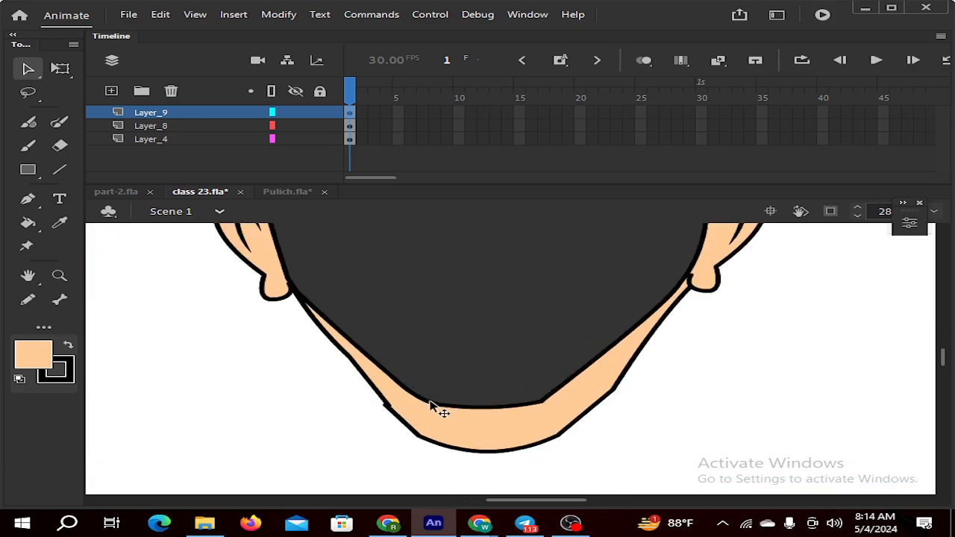
pyautogui.doubleClick(441, 407)
pyautogui.doubleClick(440, 407)
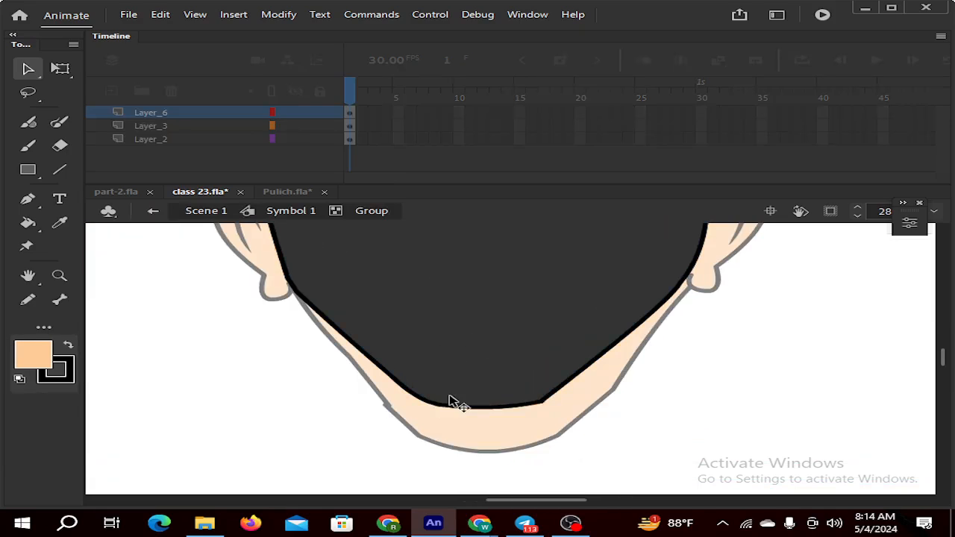
# Pull the middle of the hair's lower edge down into a central point above the nape
pyautogui.click(547, 403)
pyautogui.click(560, 411)
pyautogui.click(548, 405)
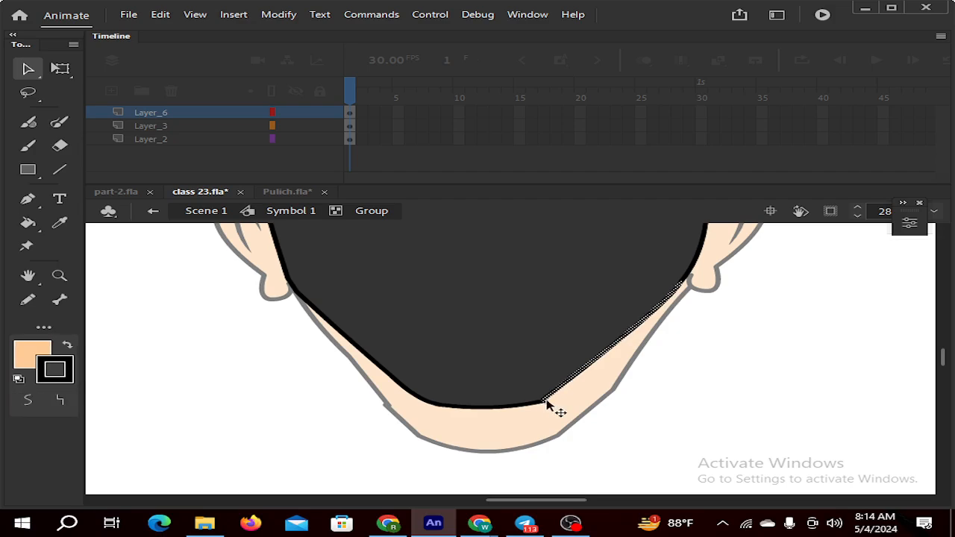
pyautogui.click(563, 409)
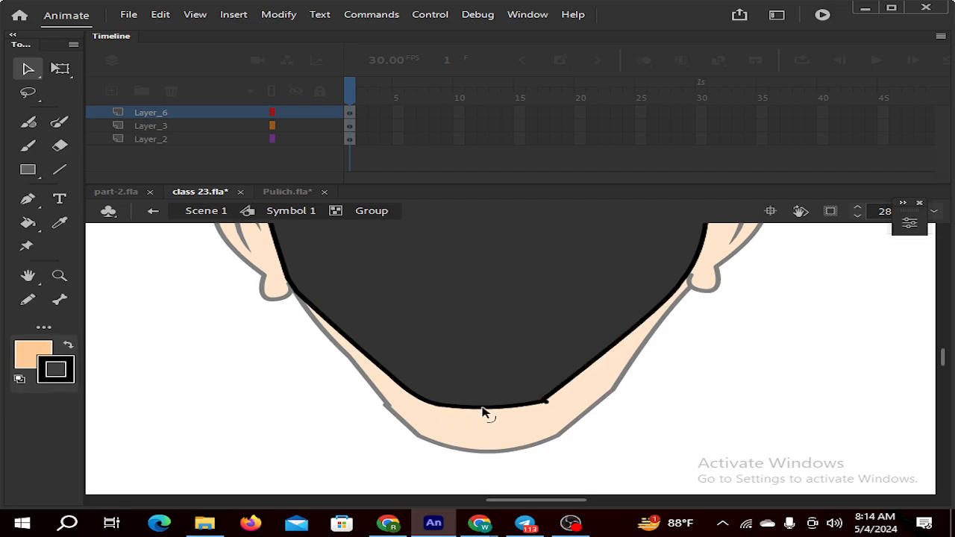
pyautogui.moveTo(482, 412); pyautogui.dragTo(485, 424)
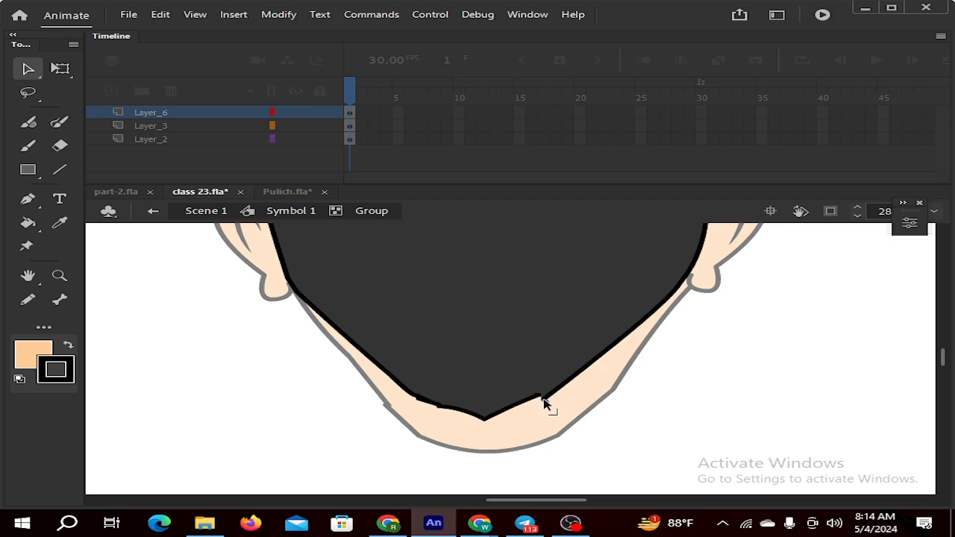
# Remove the stray outline stub at the right corner of the pointed hairline and tidy that corner
pyautogui.scroll(-2, 543, 404)
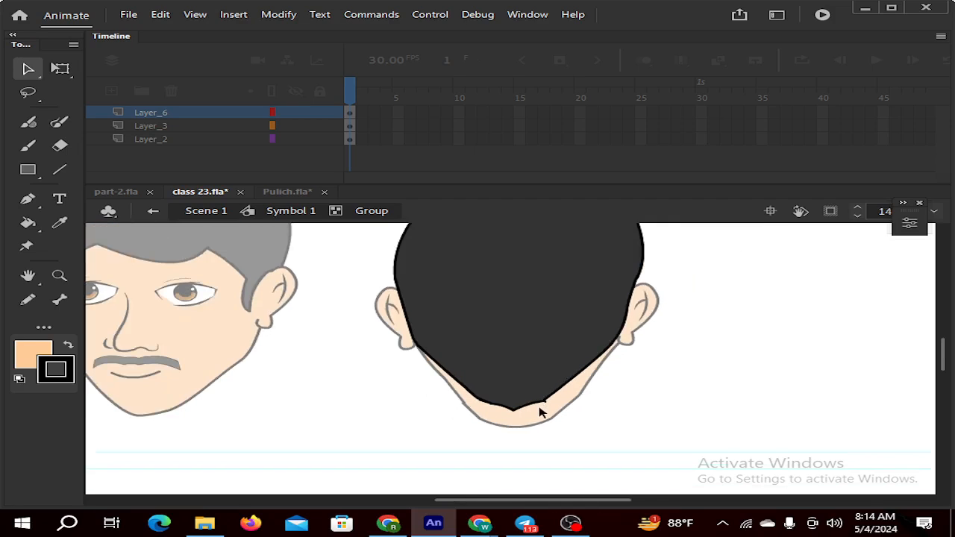
pyautogui.scroll(2, 563, 423)
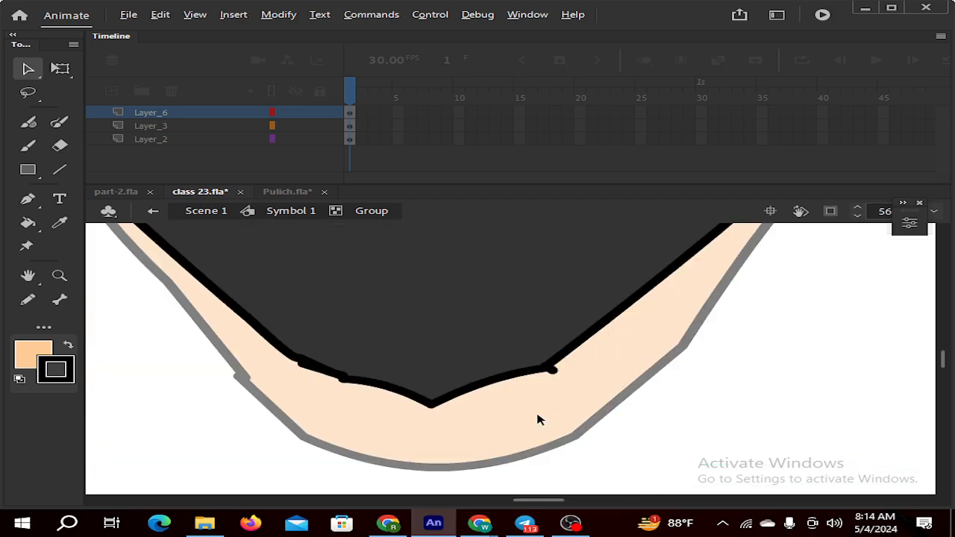
pyautogui.click(553, 372)
pyautogui.click(563, 391)
pyautogui.moveTo(552, 372); pyautogui.dragTo(577, 412)
pyautogui.click(575, 409)
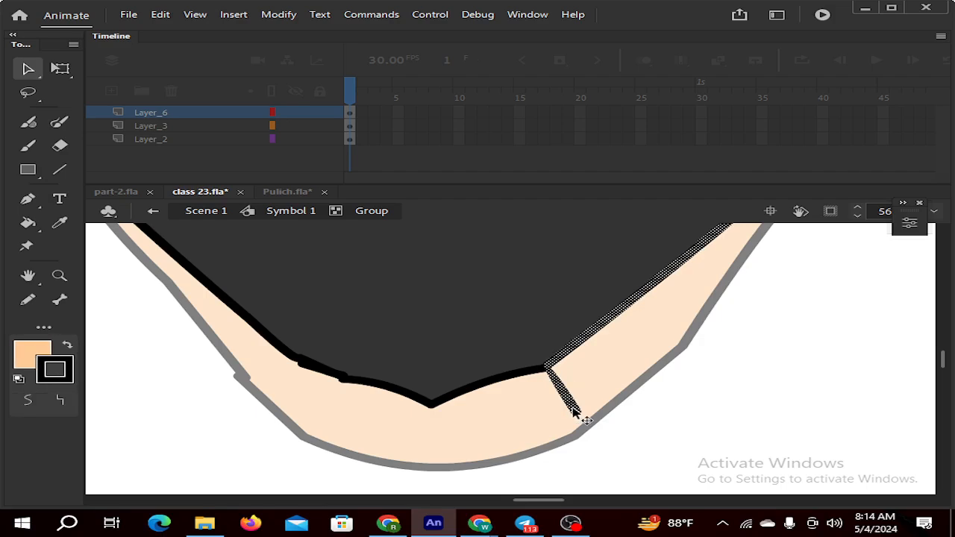
pyautogui.click(541, 413)
pyautogui.moveTo(481, 433); pyautogui.dragTo(463, 388)
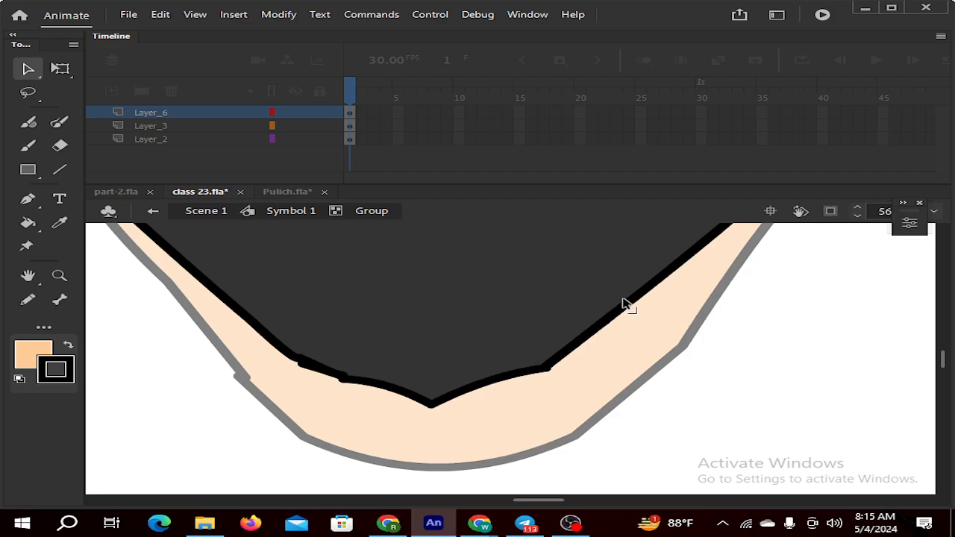
pyautogui.moveTo(547, 366); pyautogui.dragTo(555, 357)
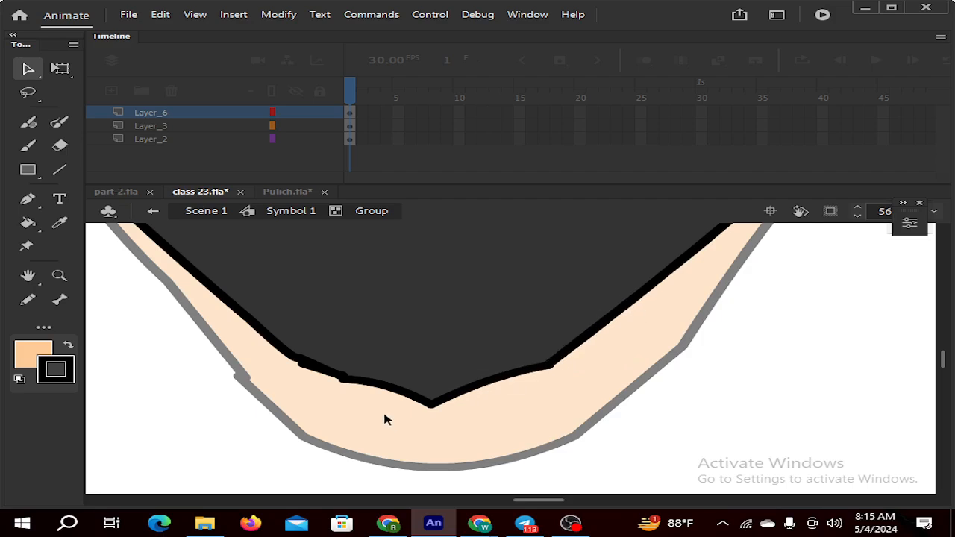
# Pull the overlapping outline at the left corner of the hairline out towards the nape and delete the excess pieces
pyautogui.moveTo(328, 378); pyautogui.dragTo(355, 431)
pyautogui.doubleClick(355, 431)
pyautogui.click(345, 425)
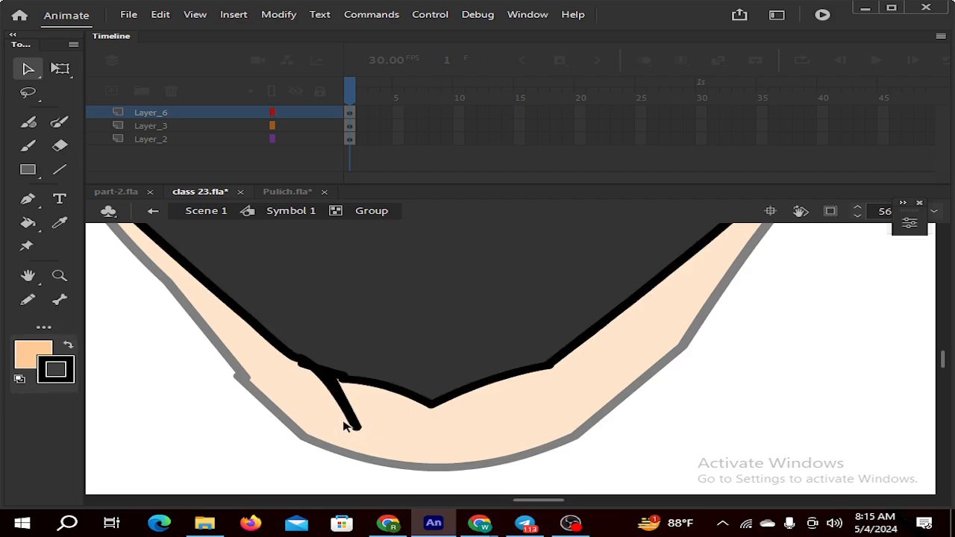
pyautogui.click(351, 423)
pyautogui.press('Delete')
pyautogui.click(349, 414)
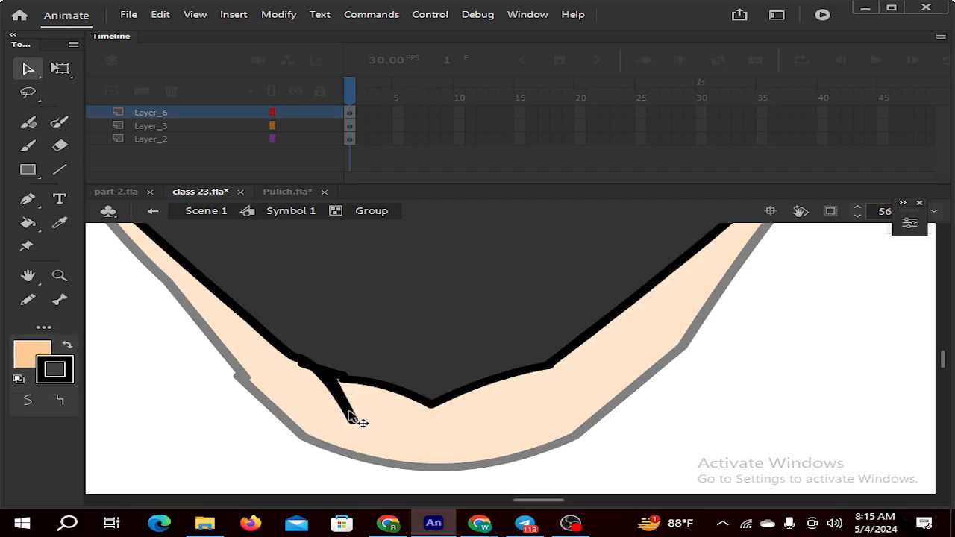
pyautogui.press('Delete')
pyautogui.click(350, 415)
pyautogui.press('Delete')
pyautogui.click(335, 389)
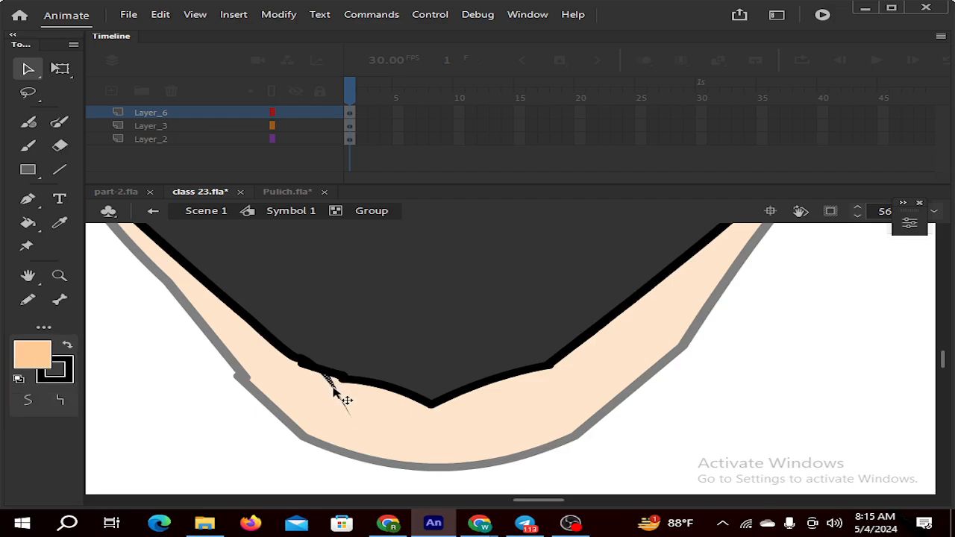
pyautogui.press('Delete')
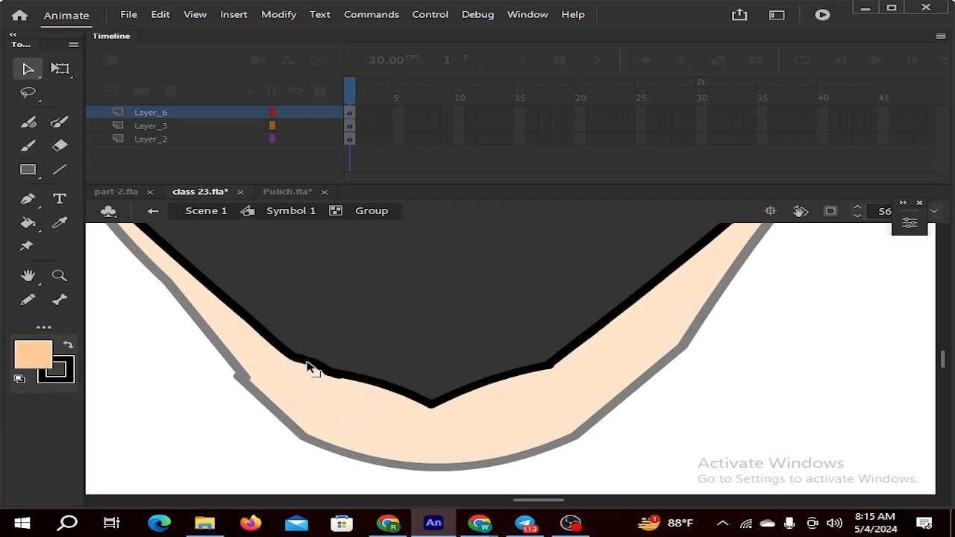
# Leave the hair group for Symbol 1 and deselect the hair
pyautogui.scroll(-4, 385, 398)
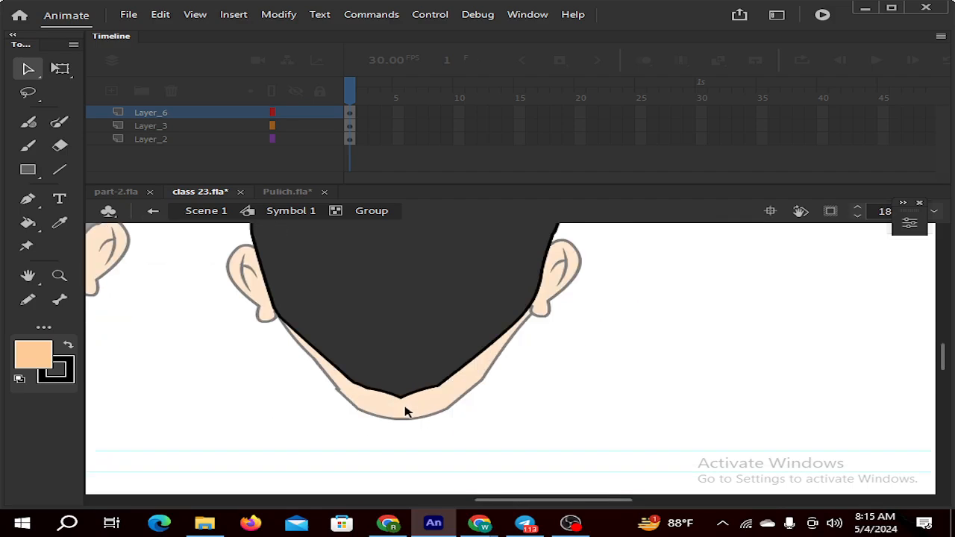
pyautogui.doubleClick(526, 422)
pyautogui.scroll(-2, 440, 418)
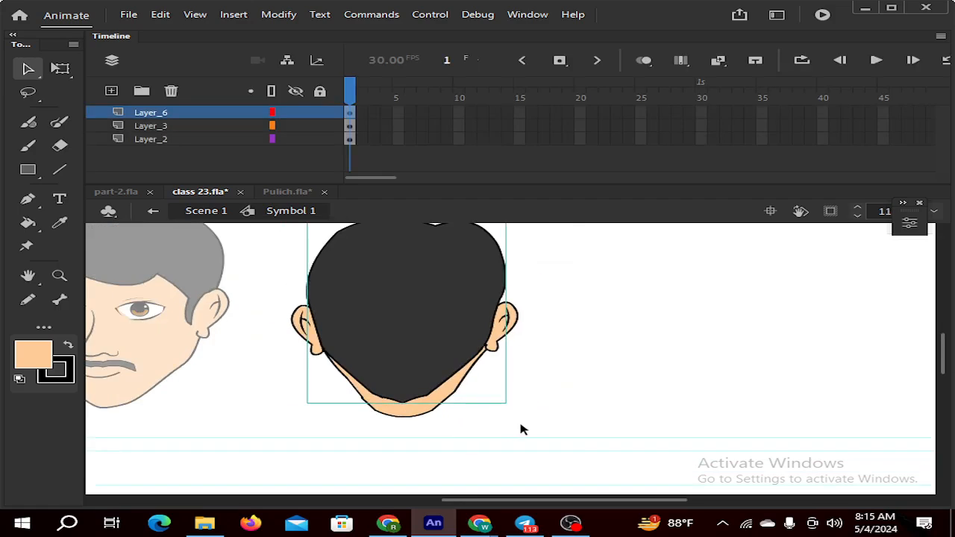
pyautogui.click(467, 428)
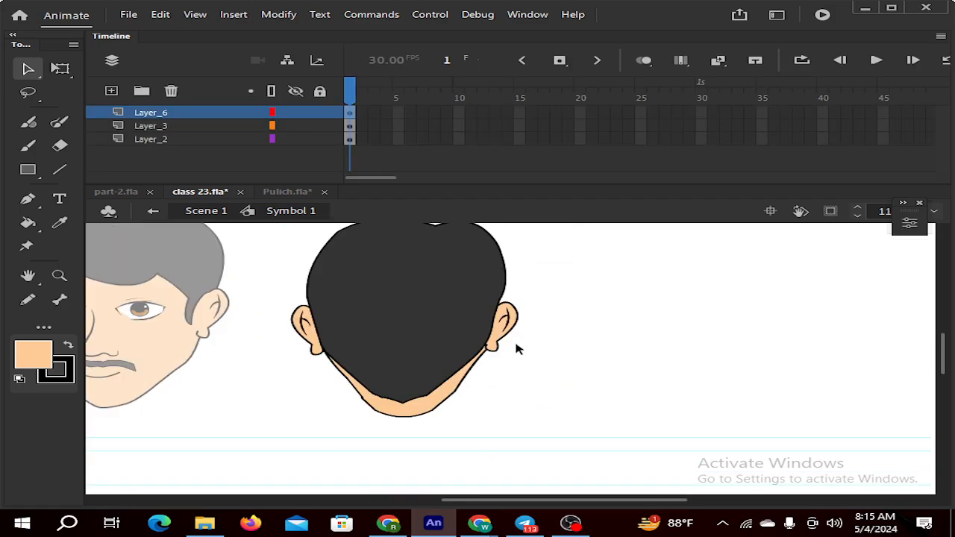
# Open the ears group in Symbol 1 and lengthen the left ear's long inner line down towards the lobe
pyautogui.scroll(3, 454, 341)
pyautogui.scroll(-2, 213, 341)
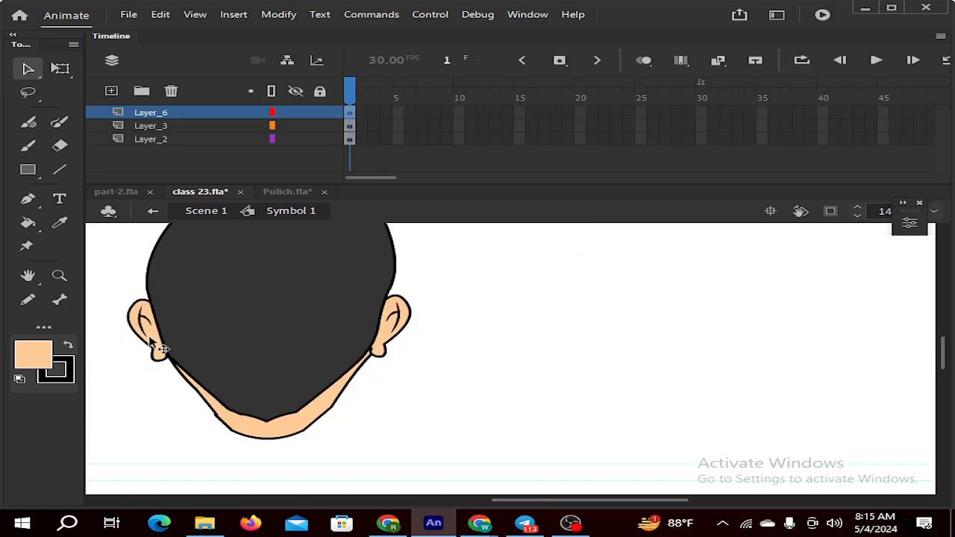
pyautogui.moveTo(505, 505); pyautogui.dragTo(478, 508)
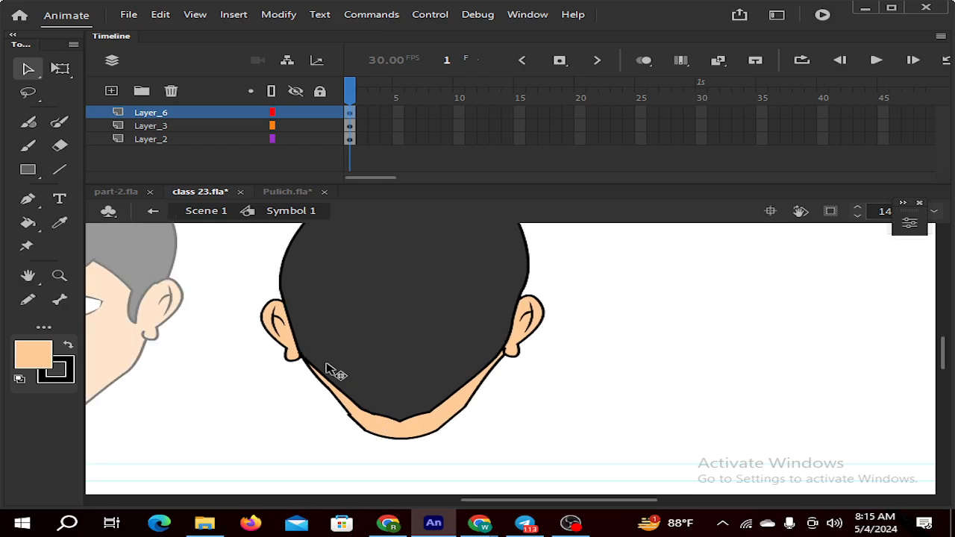
pyautogui.scroll(4, 326, 368)
pyautogui.click(302, 340)
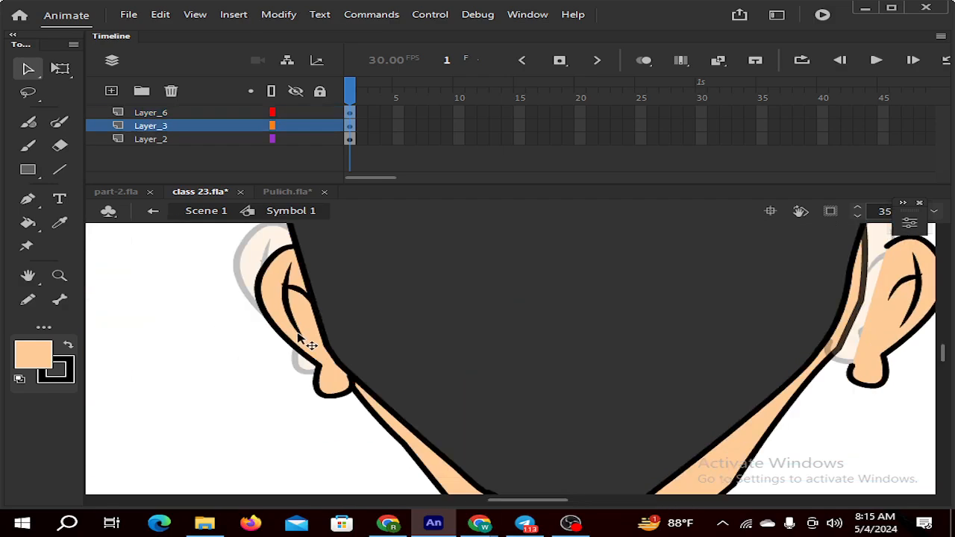
pyautogui.moveTo(302, 339); pyautogui.dragTo(282, 321)
pyautogui.doubleClick(281, 319)
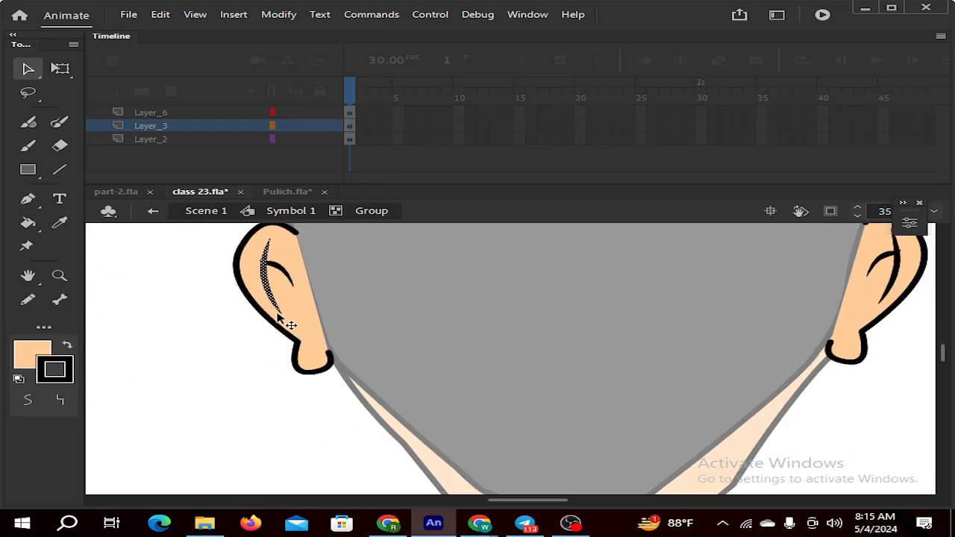
pyautogui.moveTo(287, 320)
pyautogui.mouseDown()
pyautogui.moveTo(301, 334)
pyautogui.moveTo(297, 325)
pyautogui.mouseUp()
pyautogui.moveTo(264, 262); pyautogui.dragTo(260, 263)
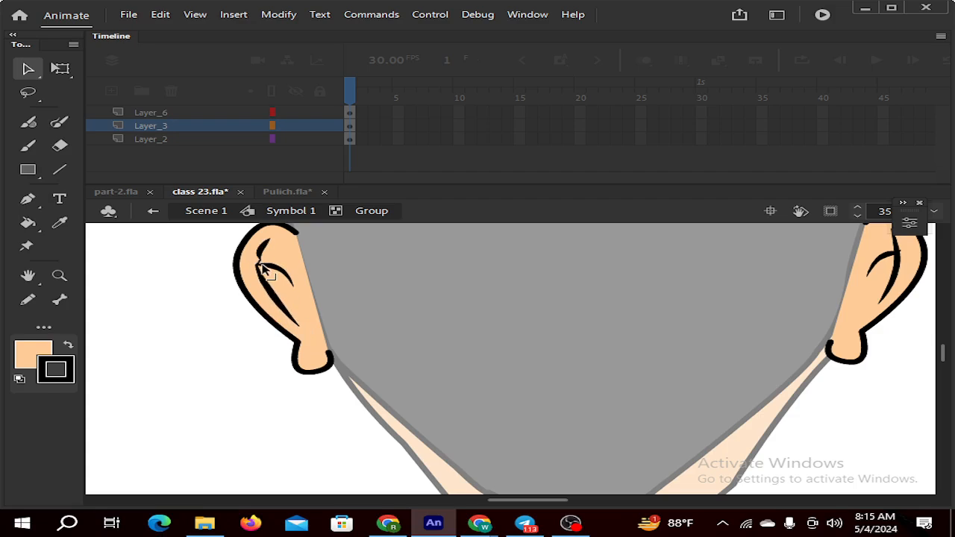
pyautogui.click(275, 276)
pyautogui.press('Delete')
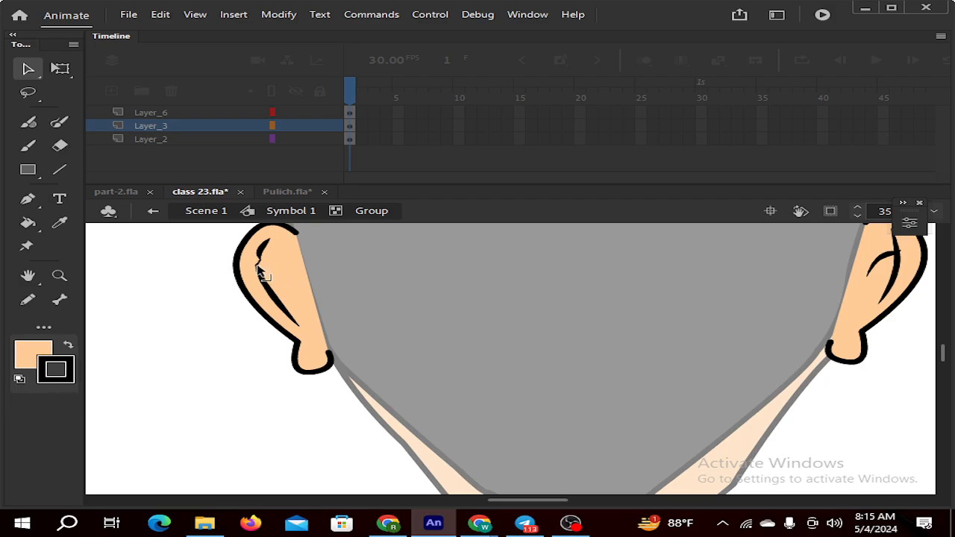
pyautogui.hotkey('ctrl', 'z')
pyautogui.hotkey('ctrl', 'z')
pyautogui.hotkey('ctrl', 'z')
pyautogui.hotkey('ctrl', 'z')
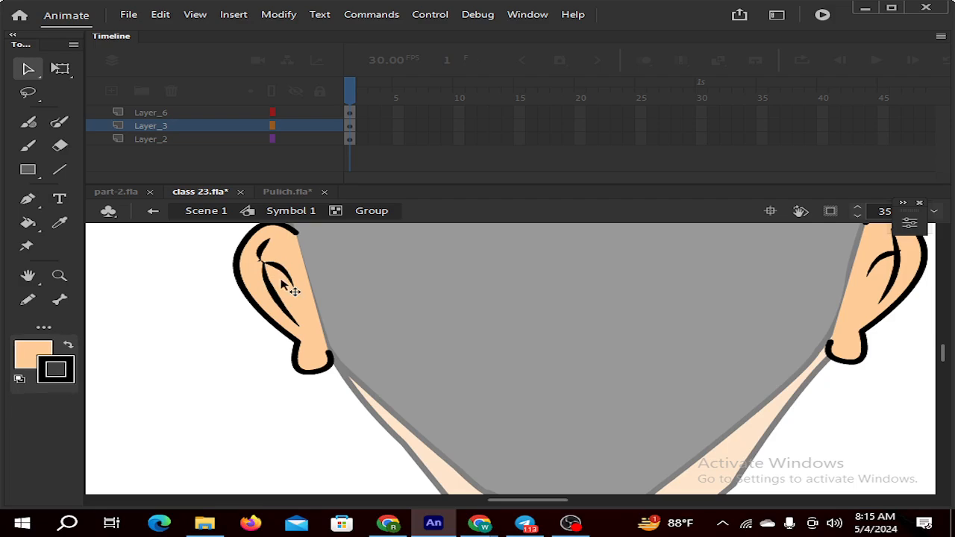
# Shift the left ear's long inner line outward, extend it towards the lobe, and reshape the short crease to meet it
pyautogui.click(267, 283)
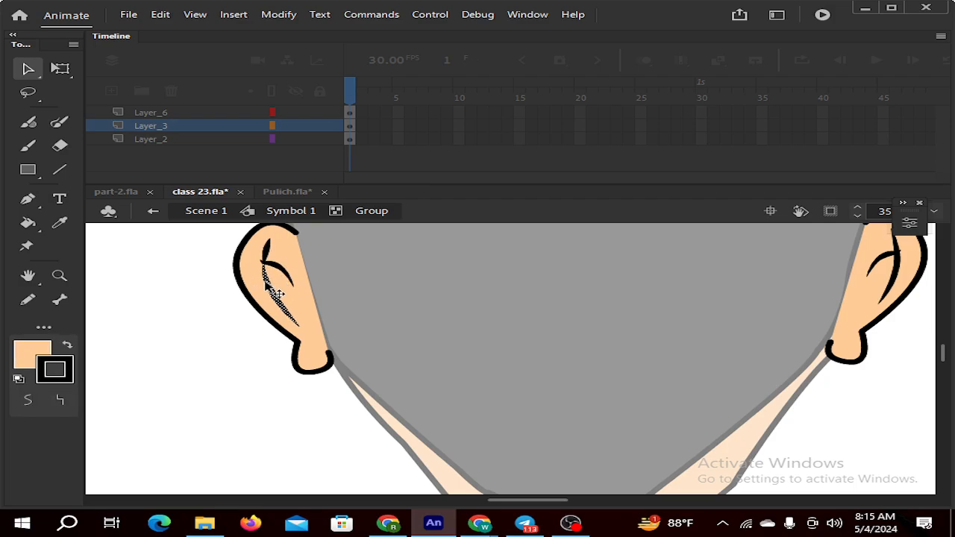
pyautogui.moveTo(267, 287); pyautogui.dragTo(261, 290)
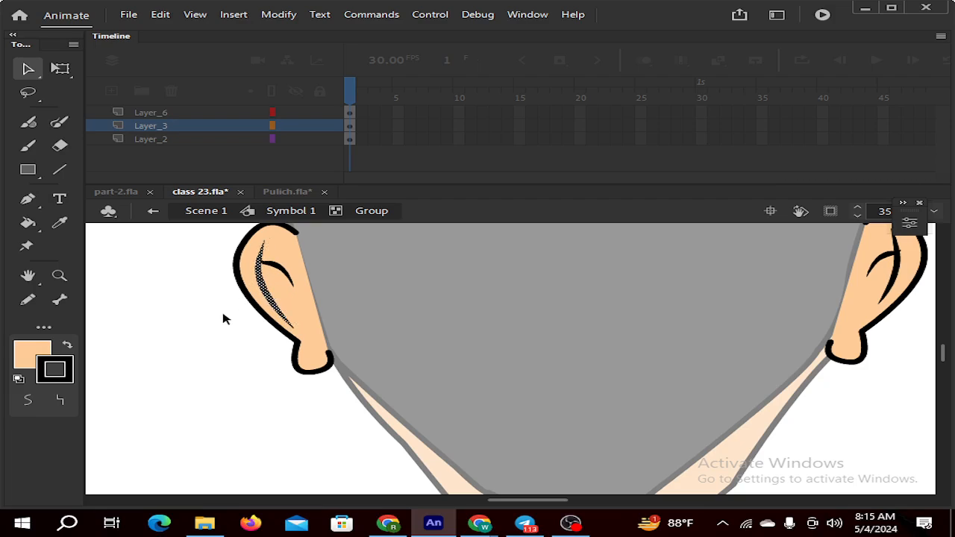
pyautogui.click(222, 318)
pyautogui.moveTo(294, 332); pyautogui.dragTo(311, 341)
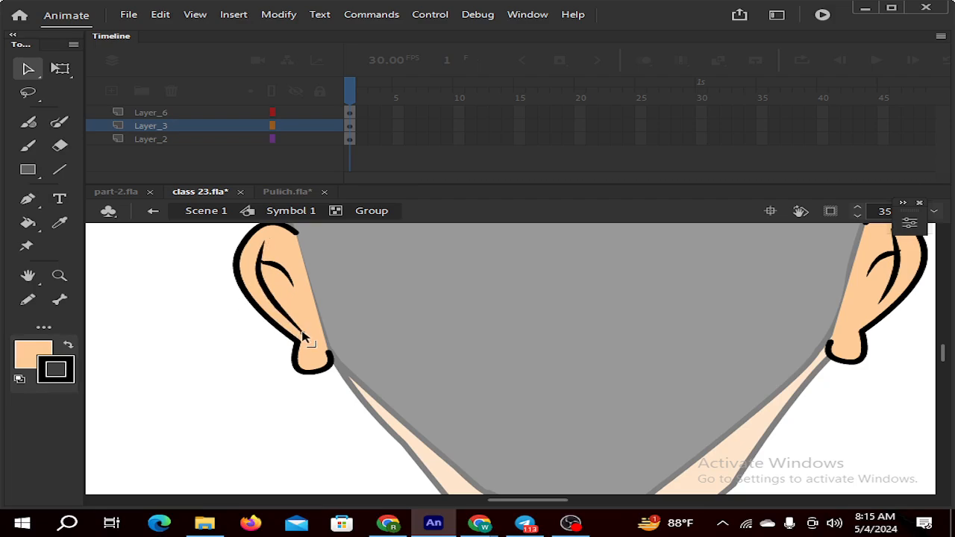
pyautogui.click(260, 287)
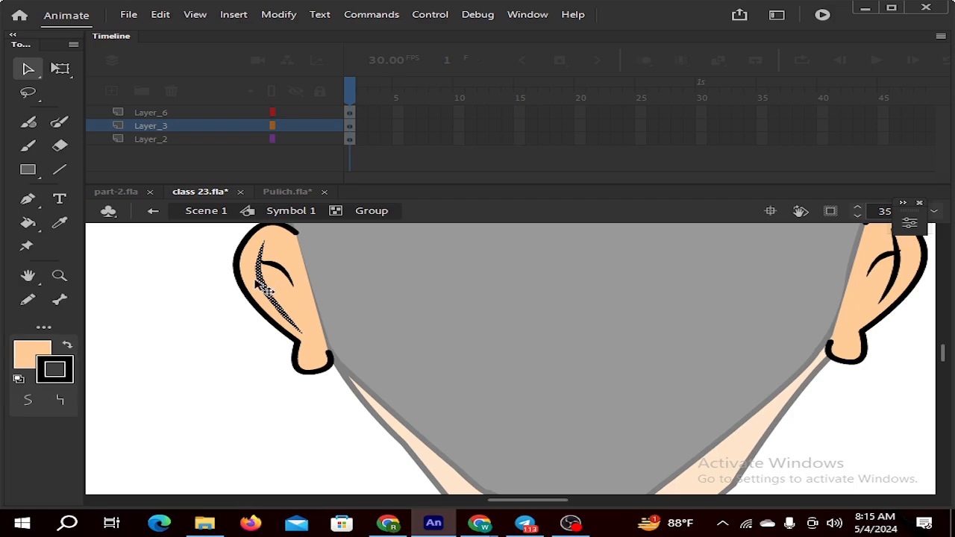
pyautogui.click(207, 333)
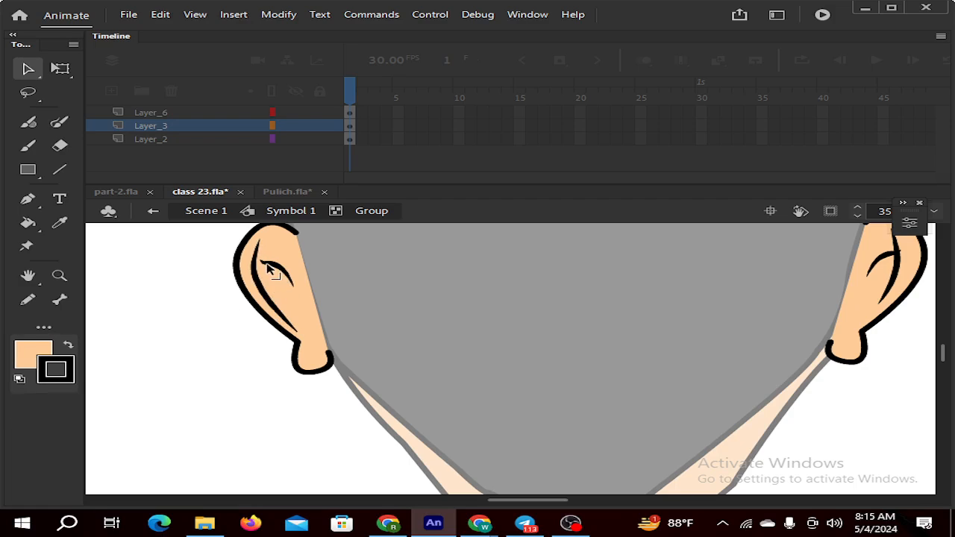
pyautogui.moveTo(263, 263)
pyautogui.mouseDown()
pyautogui.moveTo(266, 249)
pyautogui.moveTo(302, 296)
pyautogui.moveTo(289, 267)
pyautogui.mouseUp()
pyautogui.scroll(-3, 231, 296)
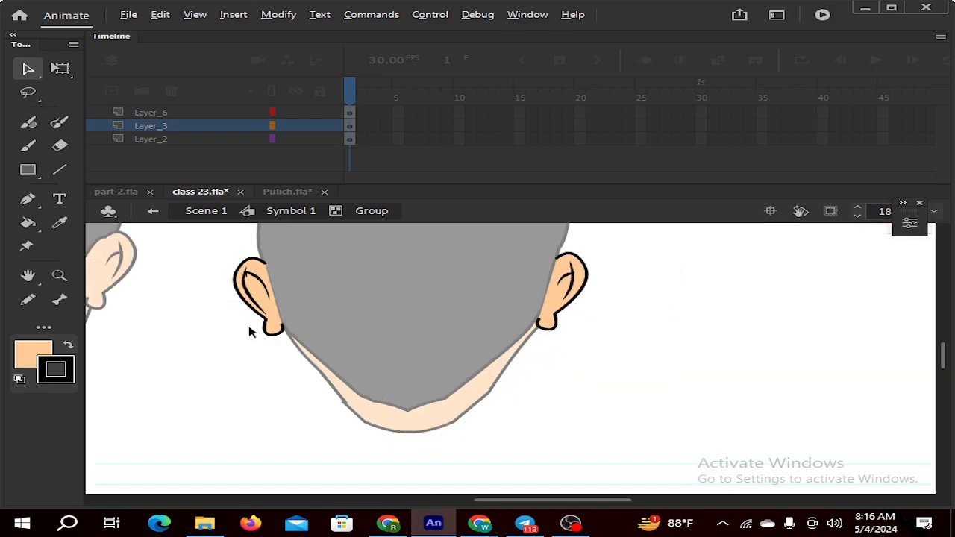
# Try to rearrange the right ear's two inner lines by moving the curves and bending the longer one outward
pyautogui.scroll(3, 565, 316)
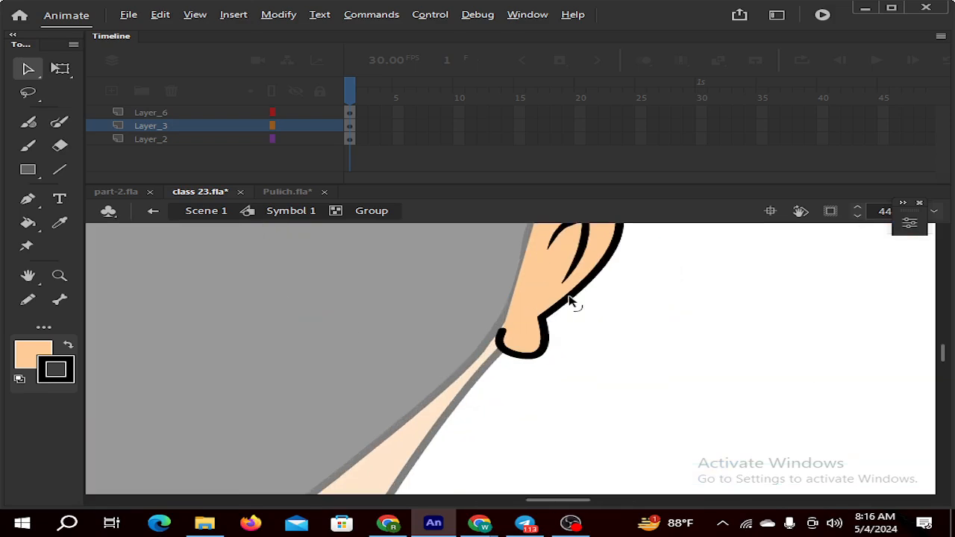
pyautogui.click(575, 363)
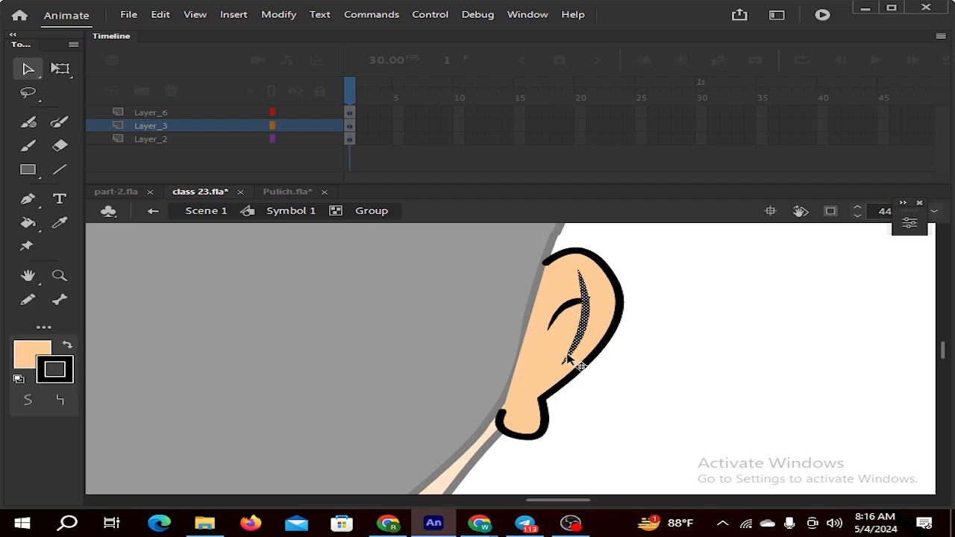
pyautogui.moveTo(571, 366)
pyautogui.mouseDown()
pyautogui.moveTo(555, 386)
pyautogui.moveTo(537, 386)
pyautogui.mouseUp()
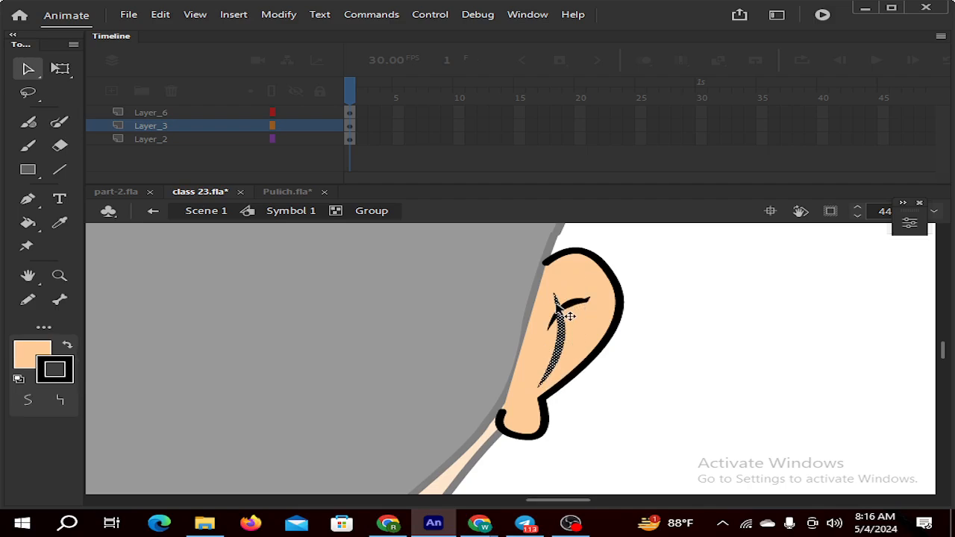
pyautogui.click(674, 261)
pyautogui.moveTo(578, 301); pyautogui.dragTo(584, 284)
pyautogui.hotkey('ctrl', 'z')
pyautogui.click(558, 306)
pyautogui.click(572, 306)
pyautogui.moveTo(556, 302)
pyautogui.mouseDown()
pyautogui.moveTo(558, 278)
pyautogui.moveTo(583, 283)
pyautogui.mouseUp()
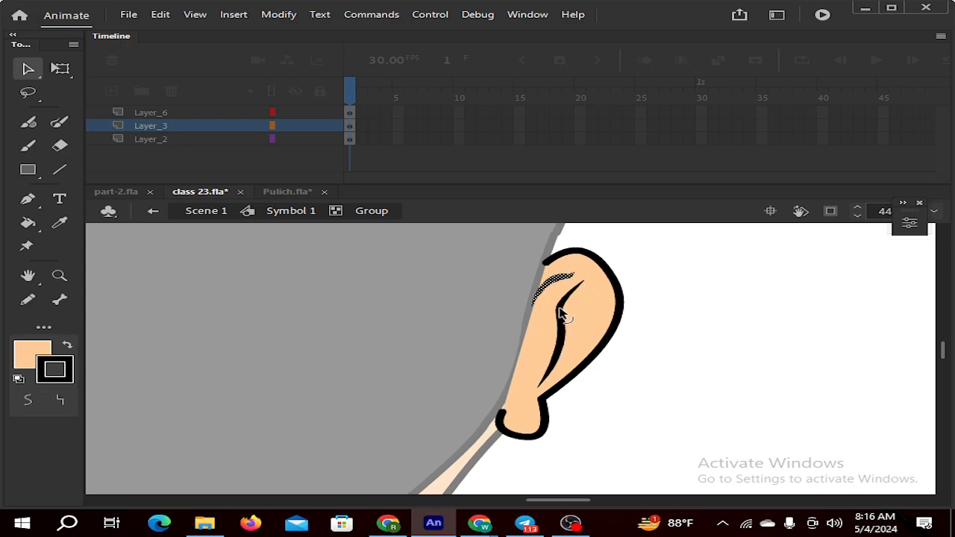
pyautogui.moveTo(563, 329)
pyautogui.mouseDown()
pyautogui.moveTo(574, 321)
pyautogui.moveTo(591, 337)
pyautogui.moveTo(590, 317)
pyautogui.mouseUp()
pyautogui.scroll(-4, 582, 312)
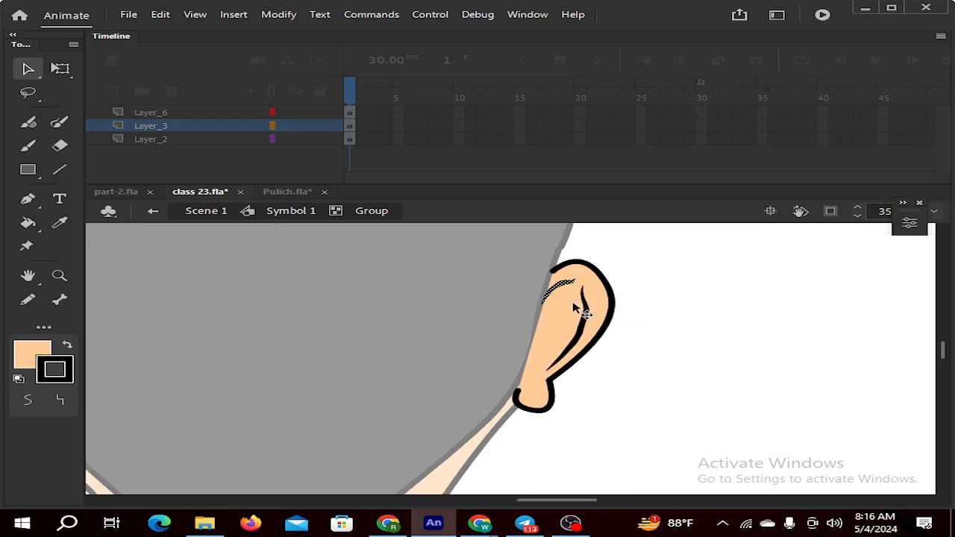
pyautogui.scroll(1, 567, 329)
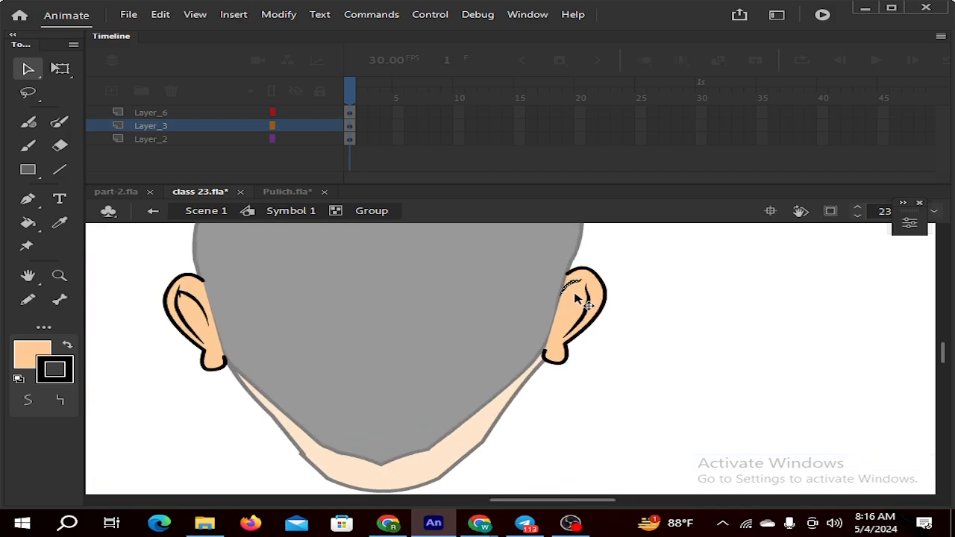
# Delete the long inner line and the short crease from the right ear
pyautogui.click(592, 311)
pyautogui.click(616, 320)
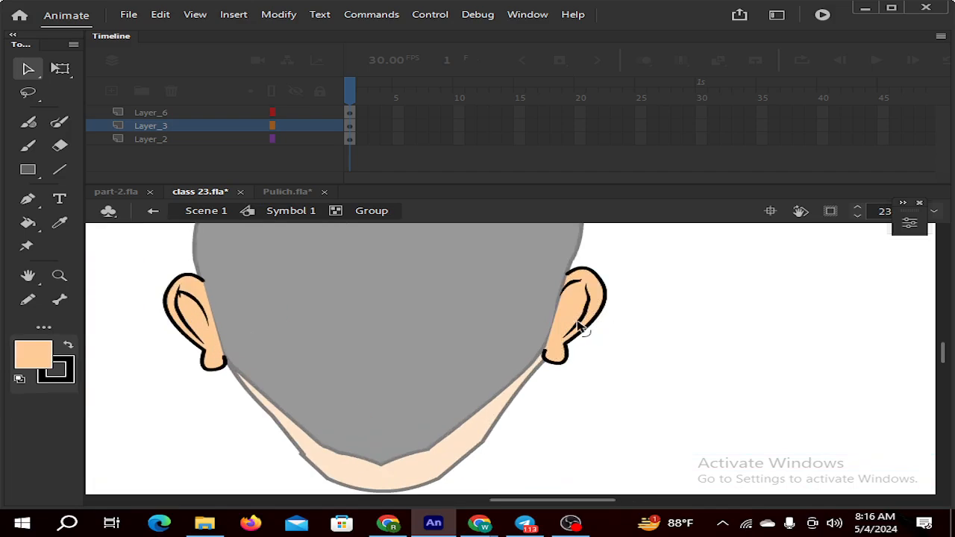
pyautogui.click(589, 319)
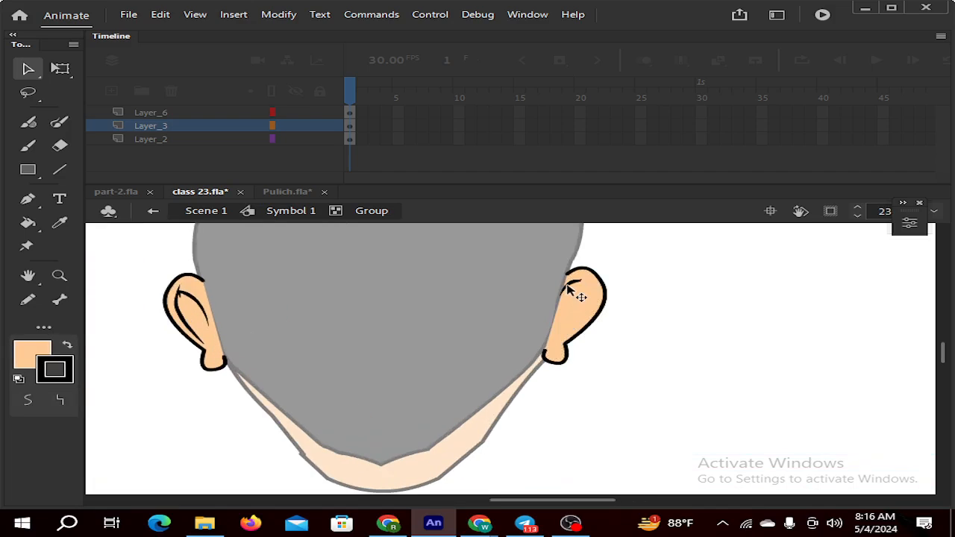
pyautogui.press('Delete')
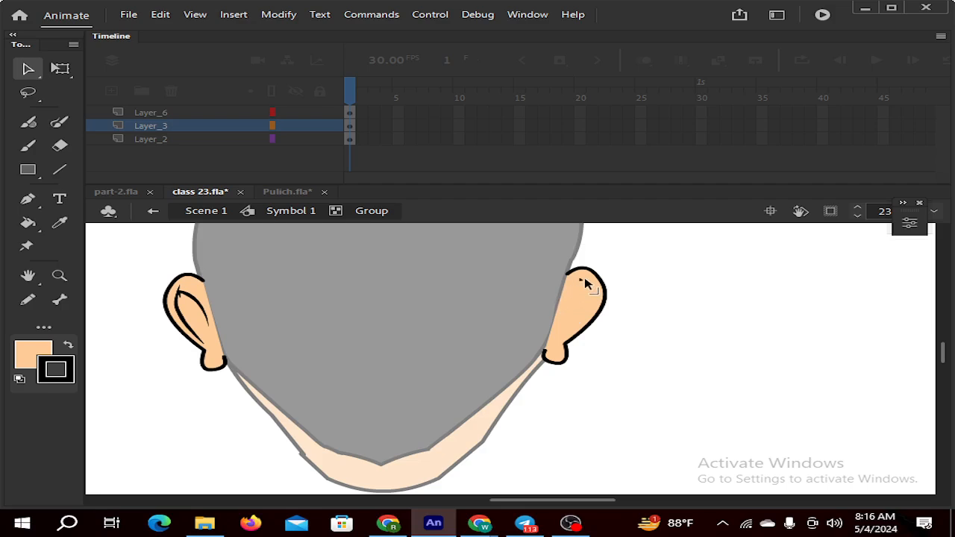
pyautogui.click(581, 280)
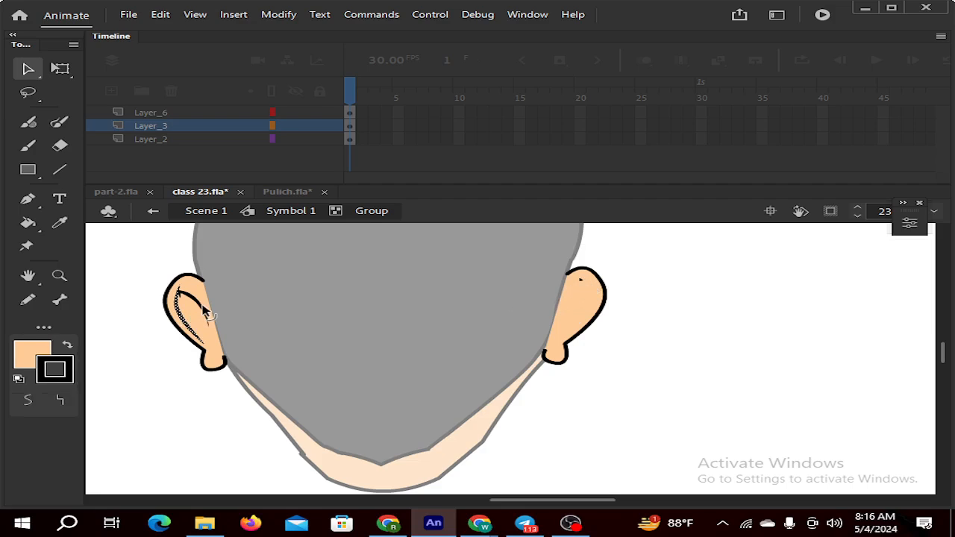
# Copy the left ear's inner lines onto the right ear, flip the copy horizontally and fit it inside the outline
pyautogui.moveTo(207, 317)
pyautogui.mouseDown()
pyautogui.moveTo(177, 326)
pyautogui.moveTo(575, 328)
pyautogui.mouseUp()
pyautogui.rightClick(574, 328)
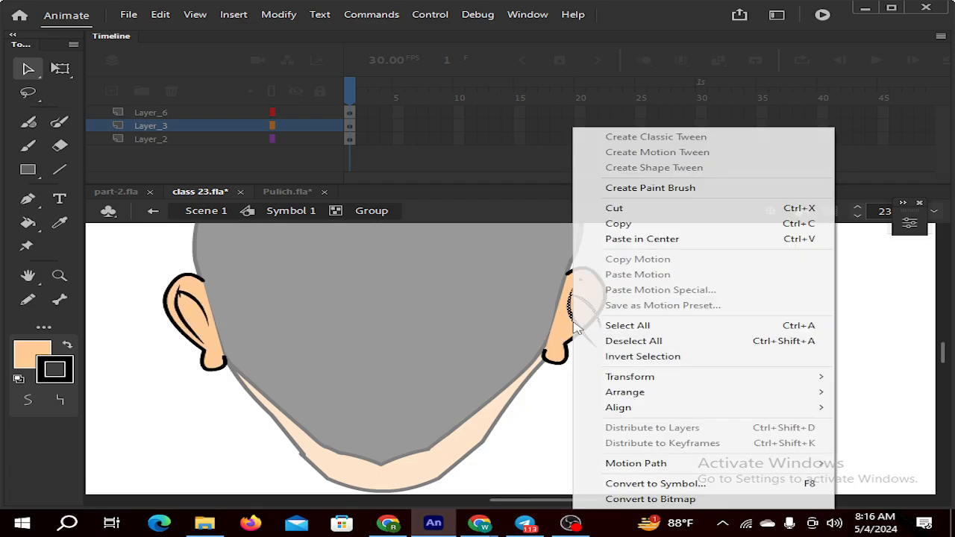
pyautogui.moveTo(637, 377)
pyautogui.click(481, 357)
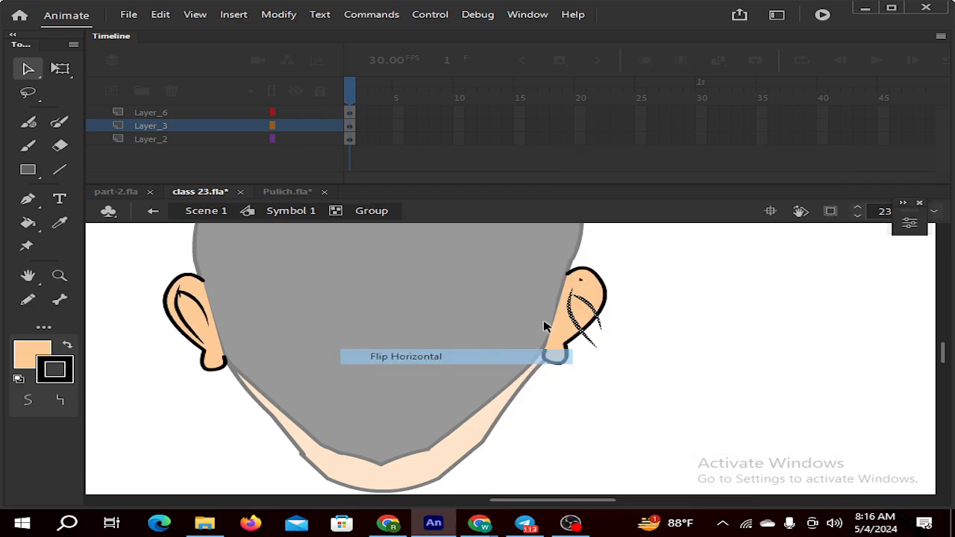
pyautogui.moveTo(611, 316)
pyautogui.mouseDown()
pyautogui.moveTo(585, 306)
pyautogui.moveTo(598, 321)
pyautogui.moveTo(586, 314)
pyautogui.mouseUp()
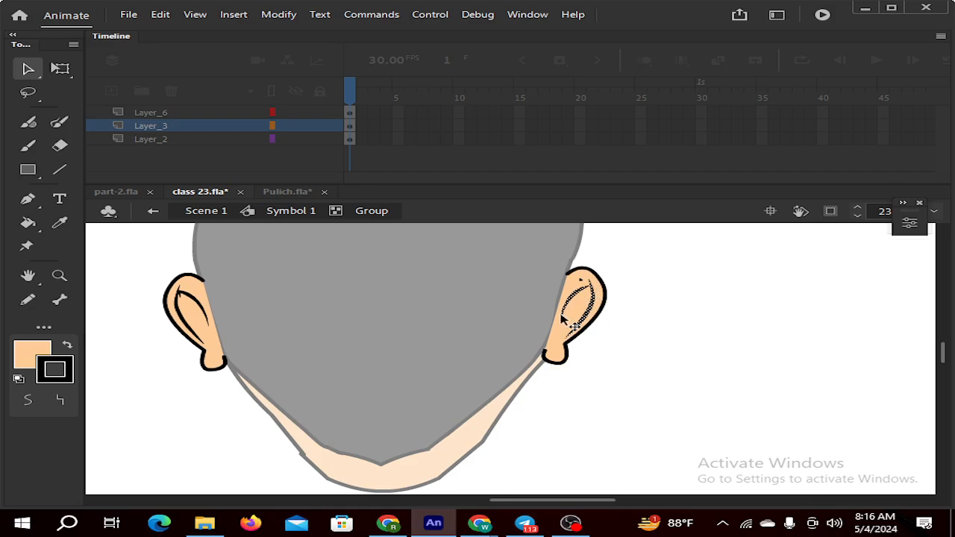
# Tidy the mirrored inner lines on the right ear and leave the ears group for Symbol 1
pyautogui.click(554, 318)
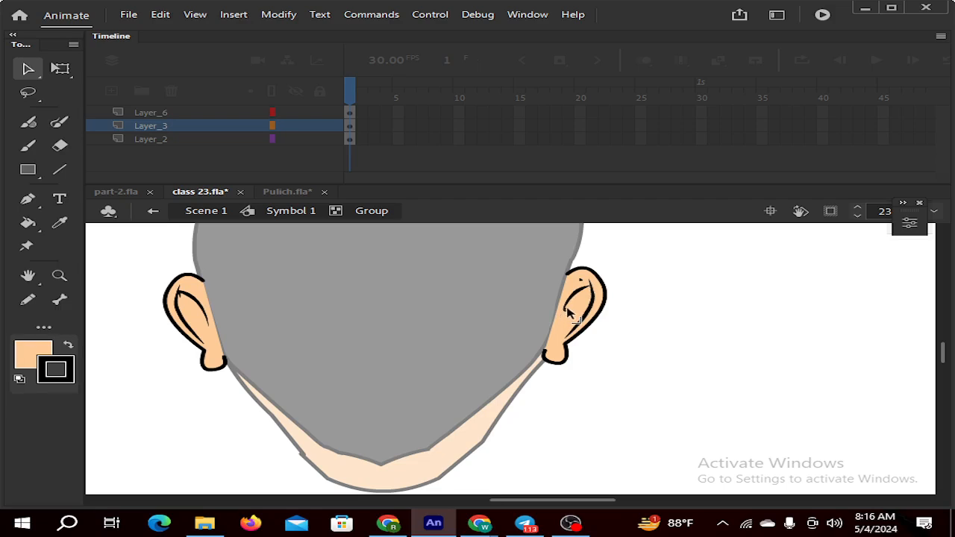
pyautogui.click(582, 286)
pyautogui.scroll(-2, 502, 408)
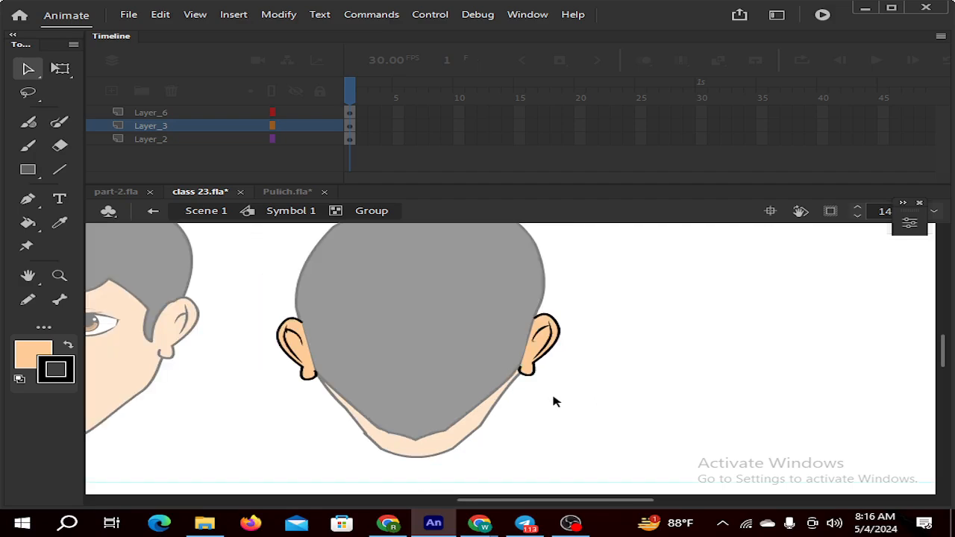
pyautogui.scroll(-3, 445, 402)
pyautogui.doubleClick(505, 396)
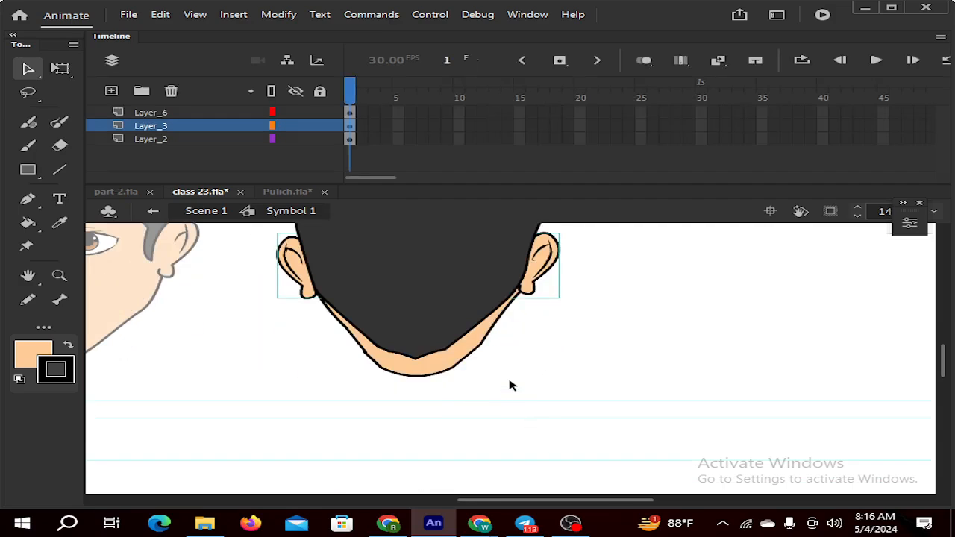
# Sketch the two sides of the neck and a roughly rectangular torso outline below the back-view head with the brush
pyautogui.scroll(3, 501, 382)
pyautogui.scroll(-3, 507, 387)
pyautogui.scroll(-2, 367, 377)
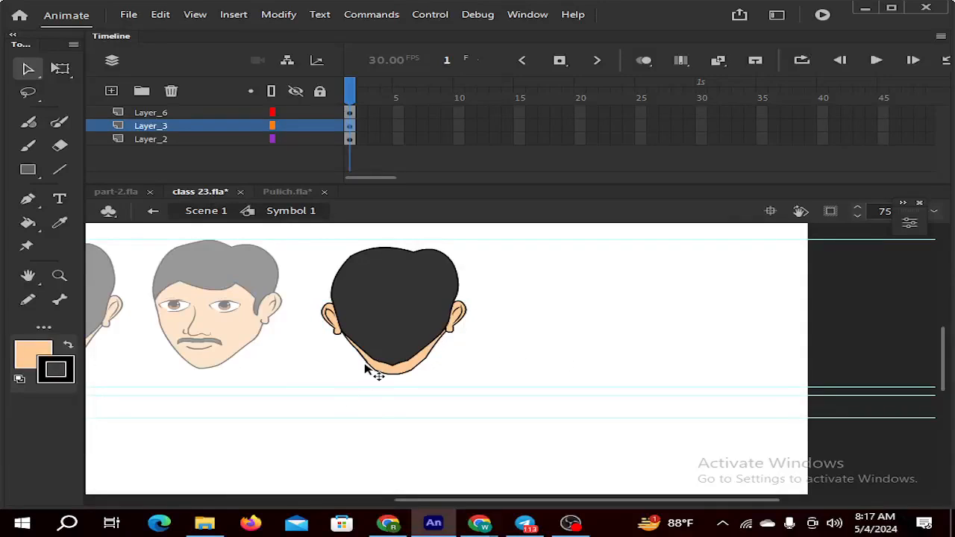
pyautogui.click(55, 125)
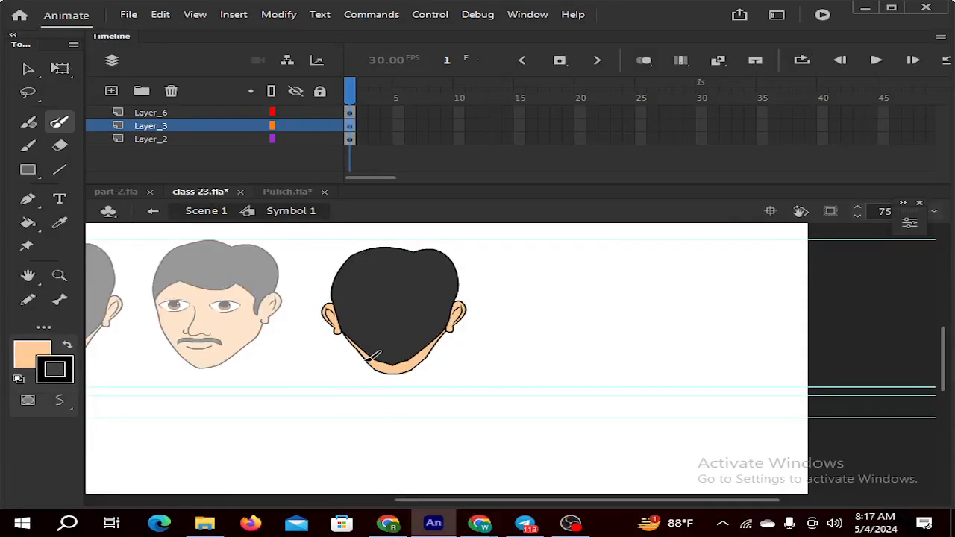
pyautogui.moveTo(346, 394)
pyautogui.mouseDown()
pyautogui.moveTo(364, 359)
pyautogui.moveTo(425, 387)
pyautogui.mouseUp()
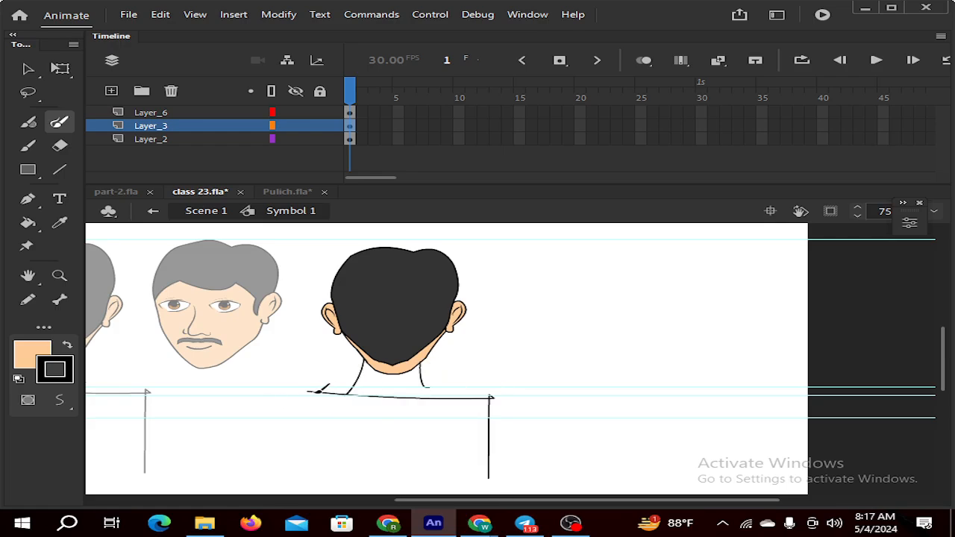
pyautogui.moveTo(498, 474); pyautogui.dragTo(505, 478)
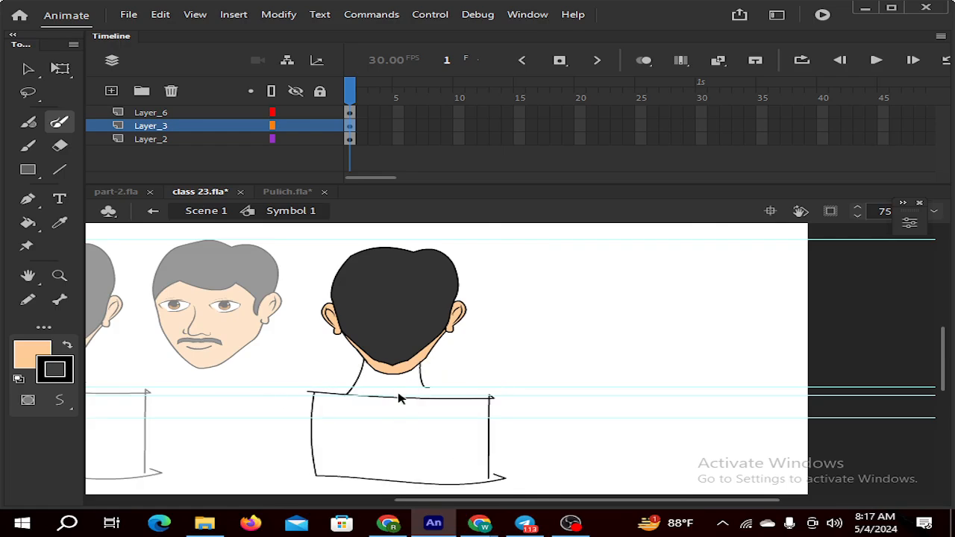
pyautogui.scroll(2, 399, 398)
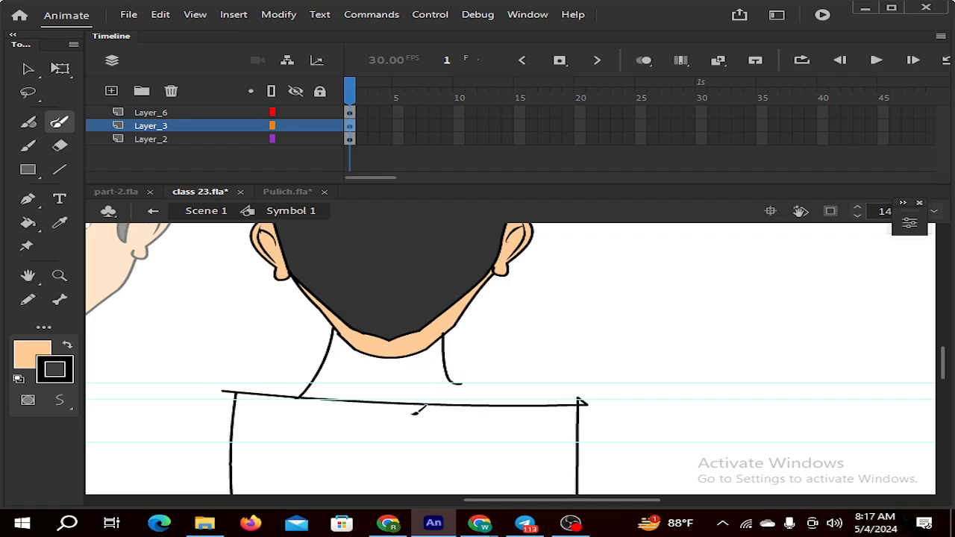
pyautogui.scroll(-1, 386, 375)
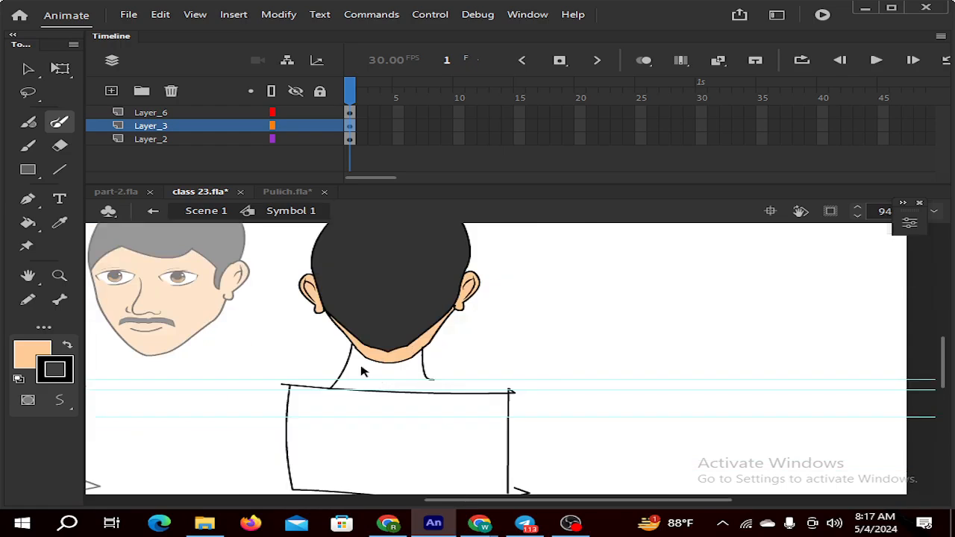
pyautogui.scroll(1, 358, 369)
pyautogui.press('v')
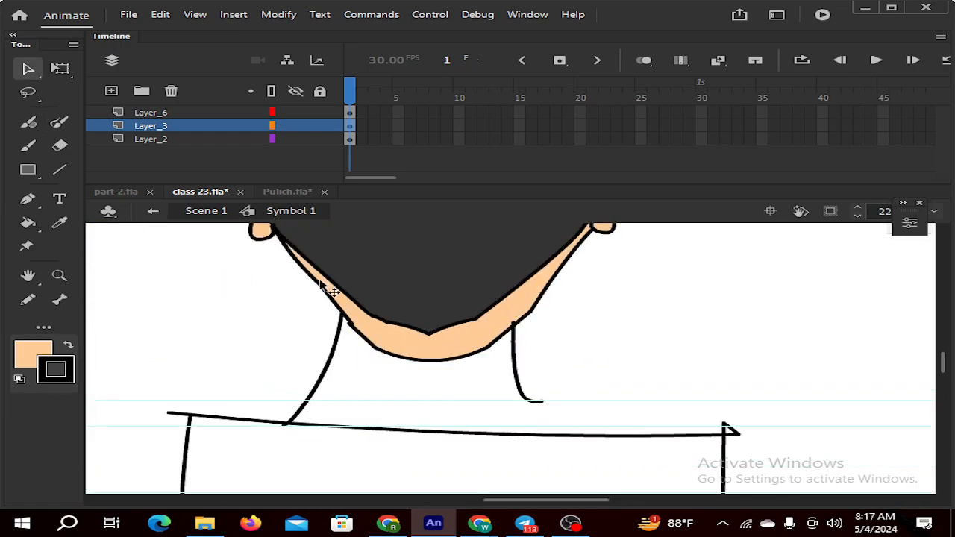
pyautogui.click(321, 290)
pyautogui.press('Delete')
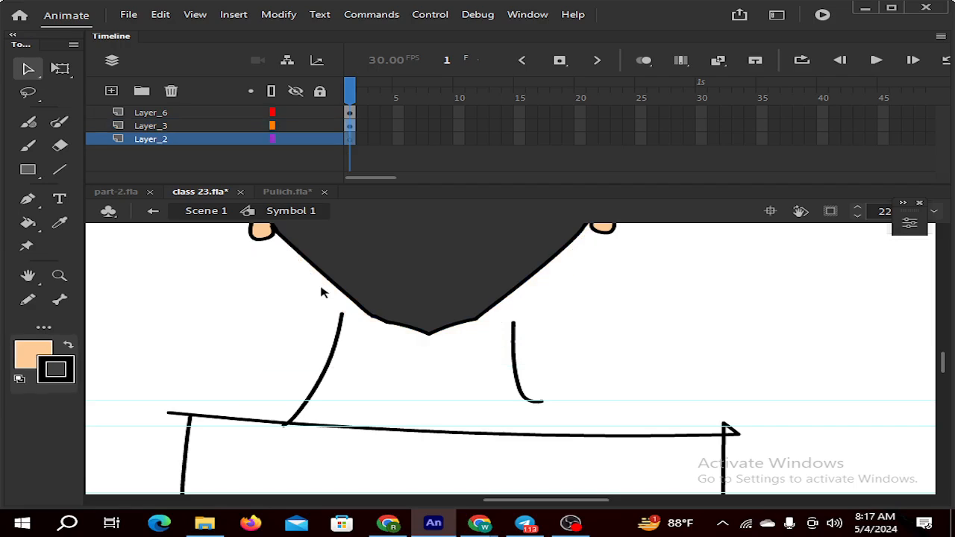
pyautogui.hotkey('ctrl', 'z')
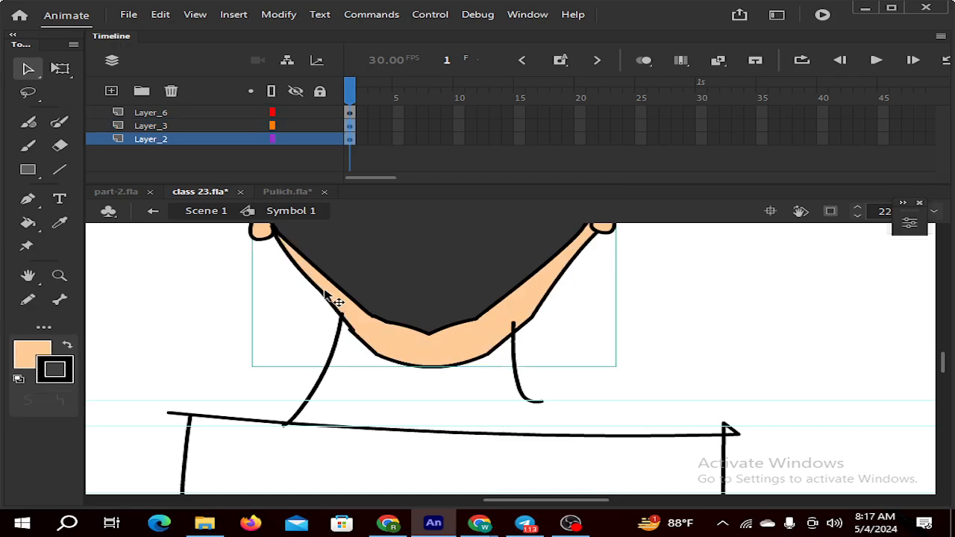
# Reshape the nape outline inside its group, smoothing the left side and straightening the right side, and return to Symbol 1
pyautogui.doubleClick(331, 300)
pyautogui.doubleClick(328, 302)
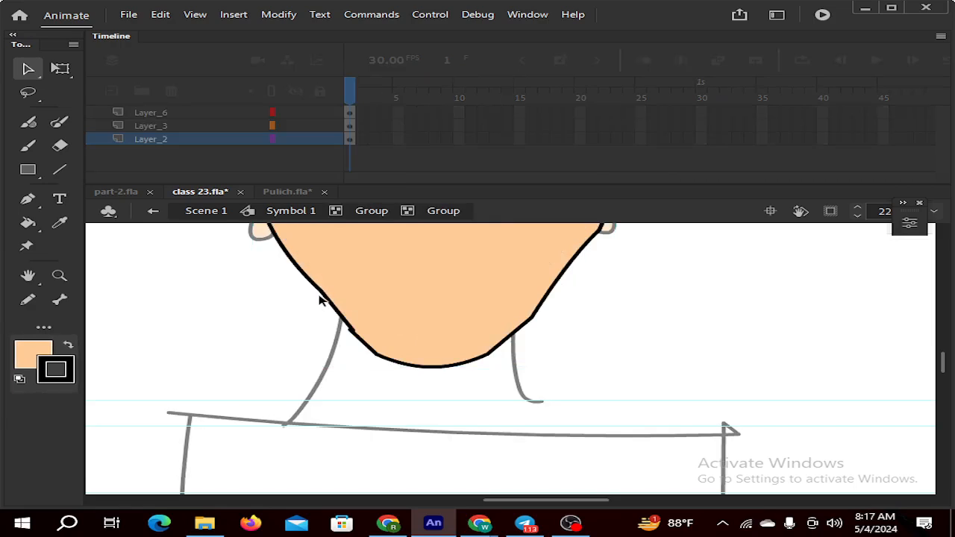
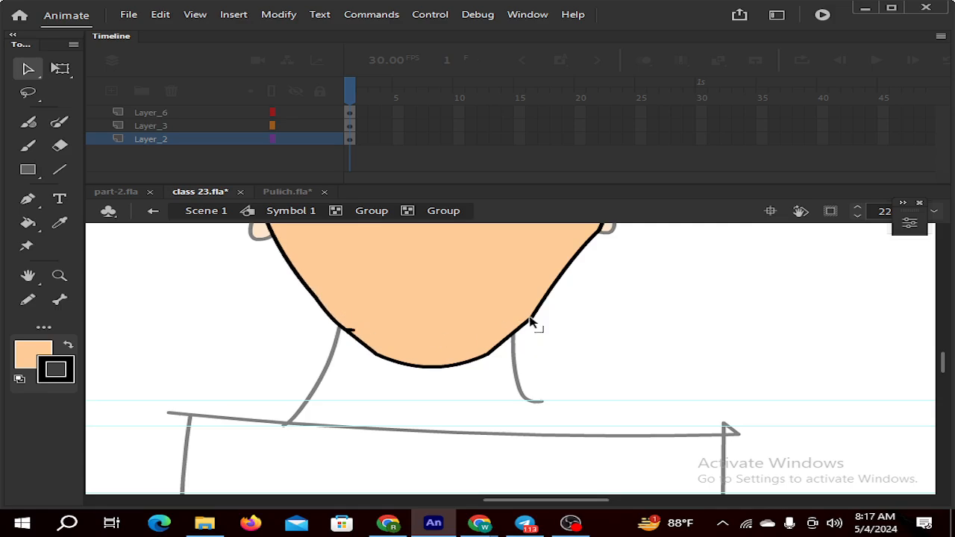
pyautogui.moveTo(553, 295); pyautogui.dragTo(550, 302)
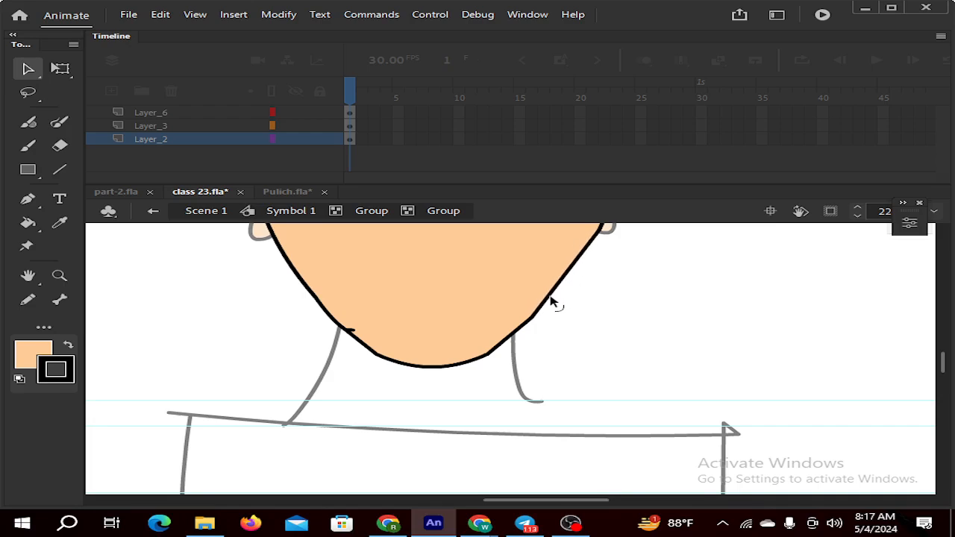
pyautogui.hotkey('ctrl', '-')
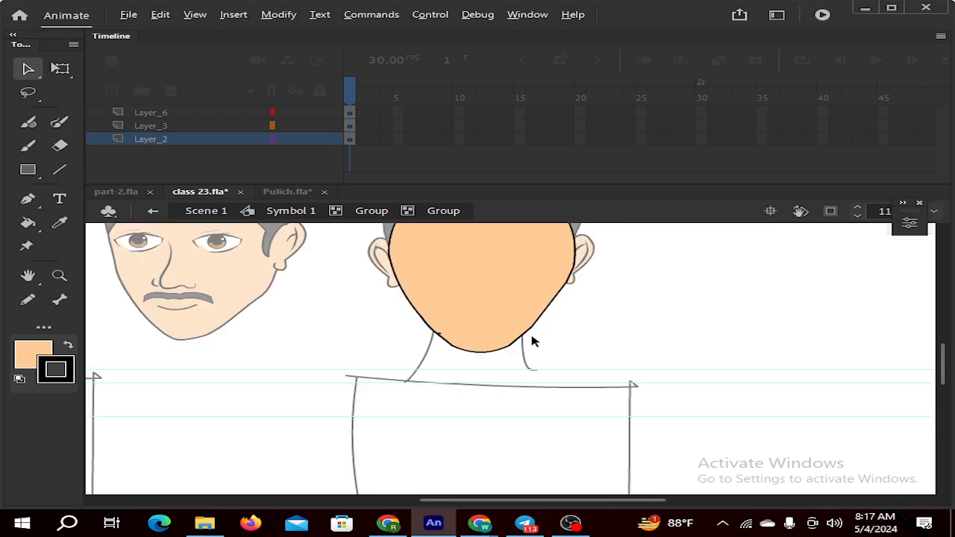
pyautogui.doubleClick(341, 339)
pyautogui.doubleClick(341, 341)
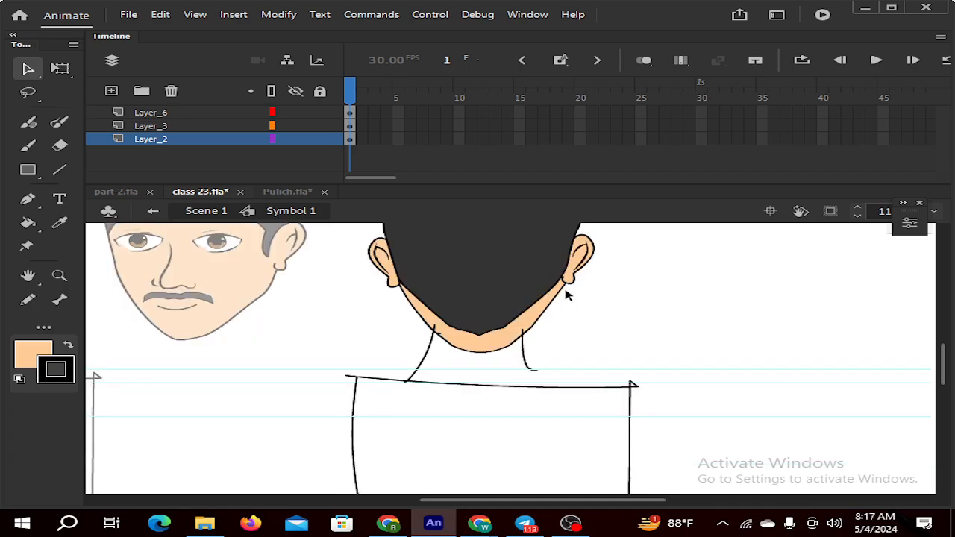
# Pull the nape's right outline inward at the earlobe and at the lower corner, adjust the curve between them, and leave the group
pyautogui.scroll(3, 566, 295)
pyautogui.click(545, 314)
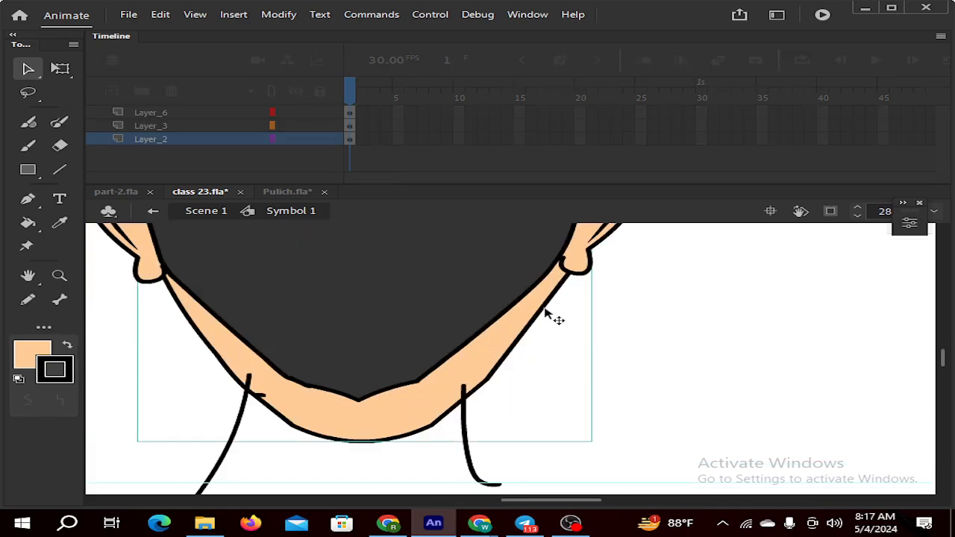
pyautogui.doubleClick(545, 314)
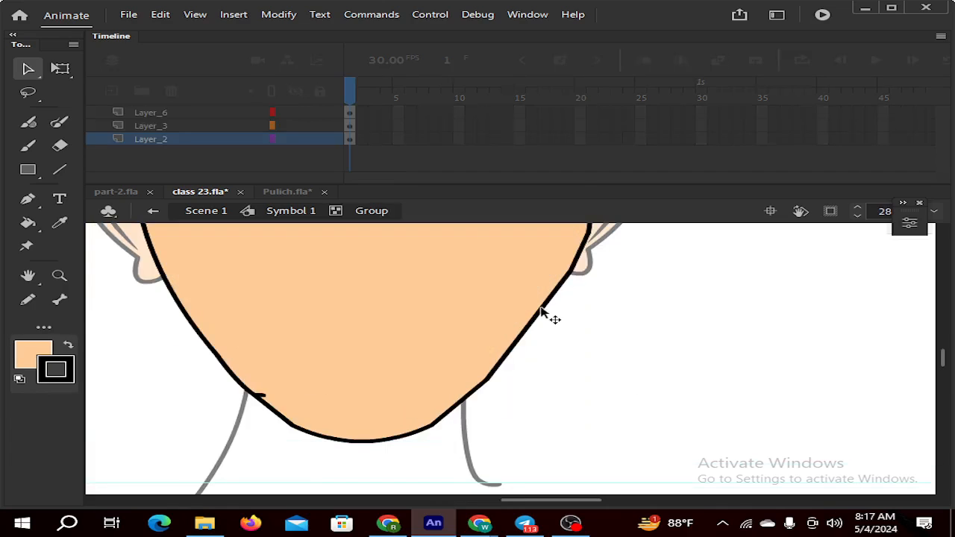
pyautogui.click(565, 273)
pyautogui.doubleClick(564, 280)
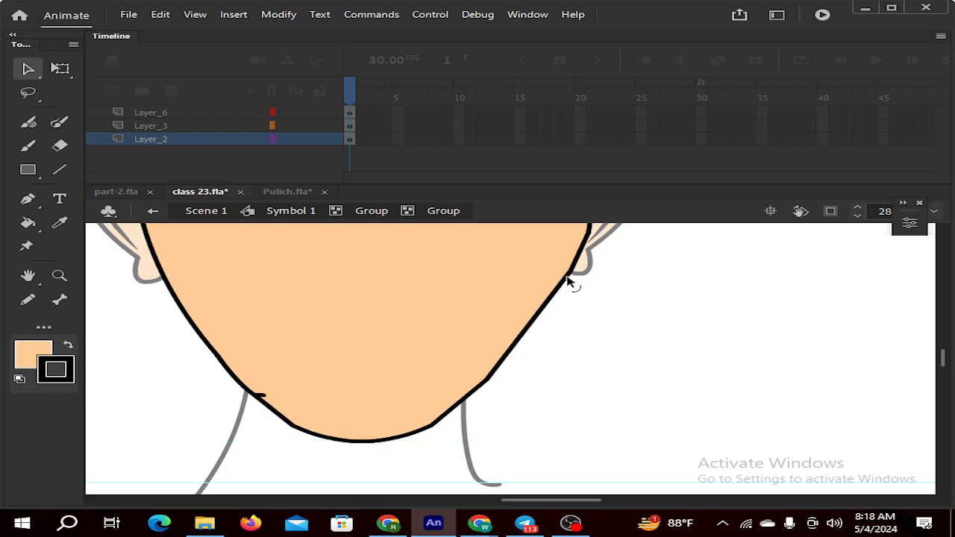
pyautogui.moveTo(567, 281); pyautogui.dragTo(554, 275)
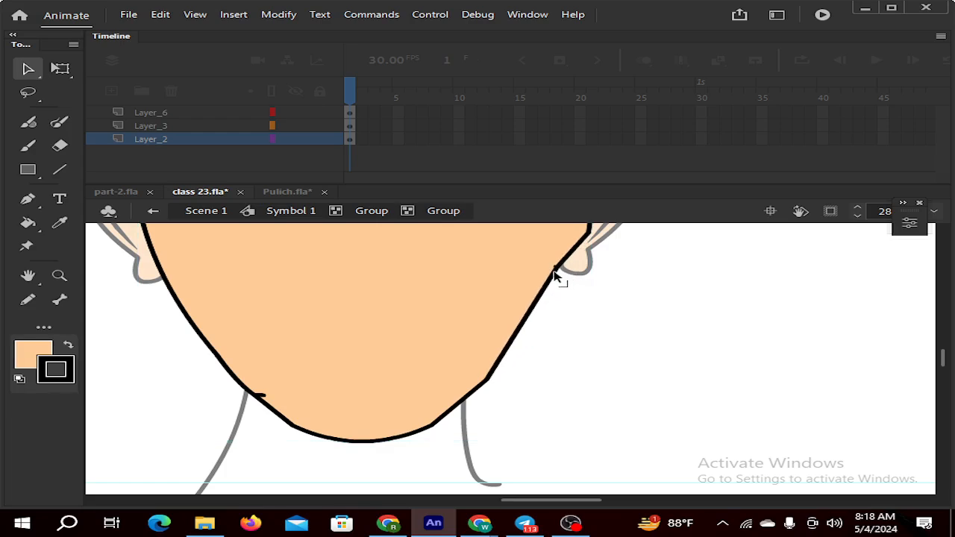
pyautogui.moveTo(517, 342); pyautogui.dragTo(512, 343)
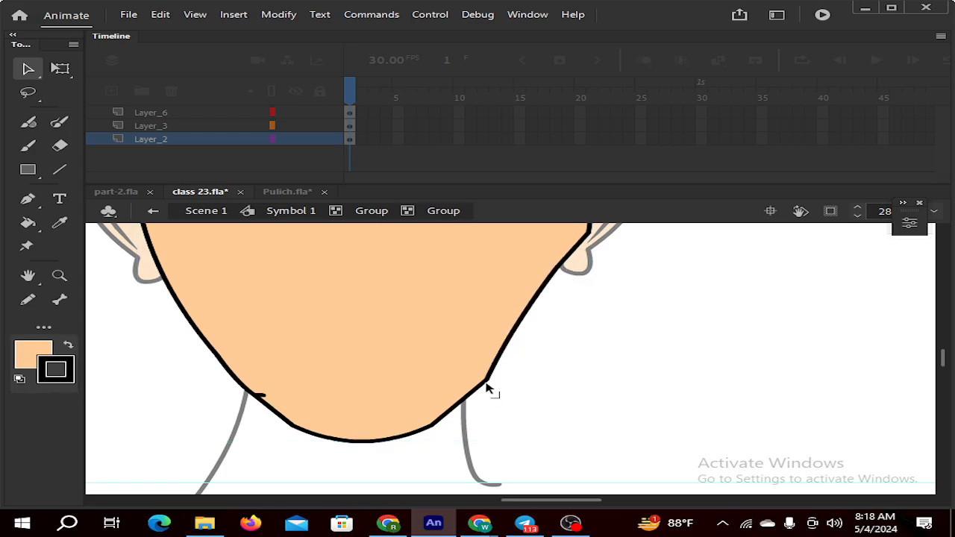
pyautogui.moveTo(481, 386); pyautogui.dragTo(480, 380)
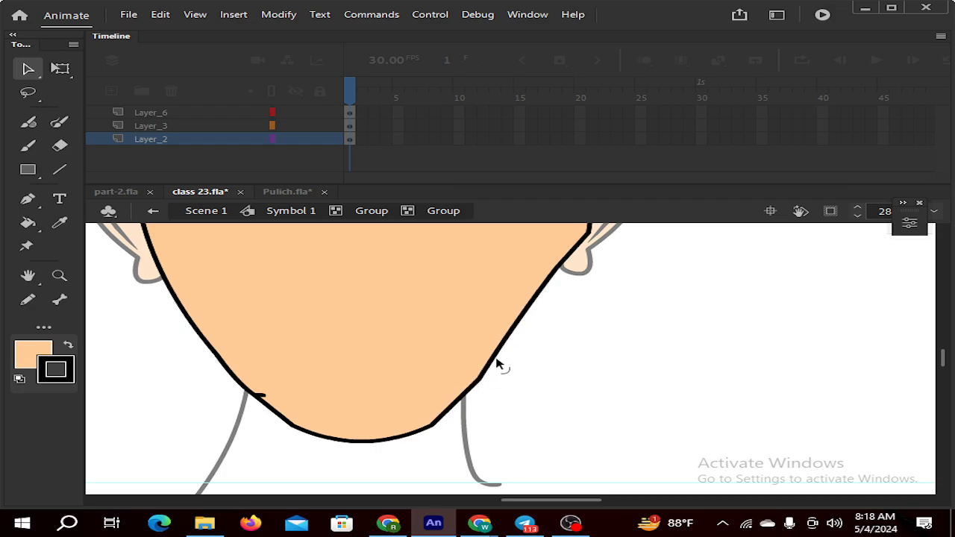
pyautogui.doubleClick(515, 362)
pyautogui.doubleClick(518, 364)
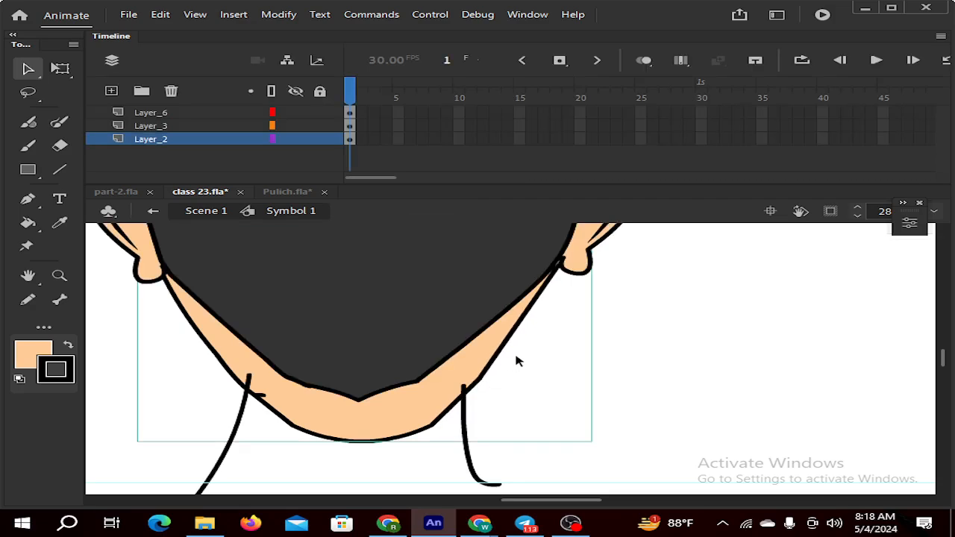
# Delete the left side, the right part of the bottom line and the right side of the torso sketch in Symbol 1
pyautogui.keyDown('ctrl'); pyautogui.scroll(-2, 518, 362); pyautogui.keyUp('ctrl')
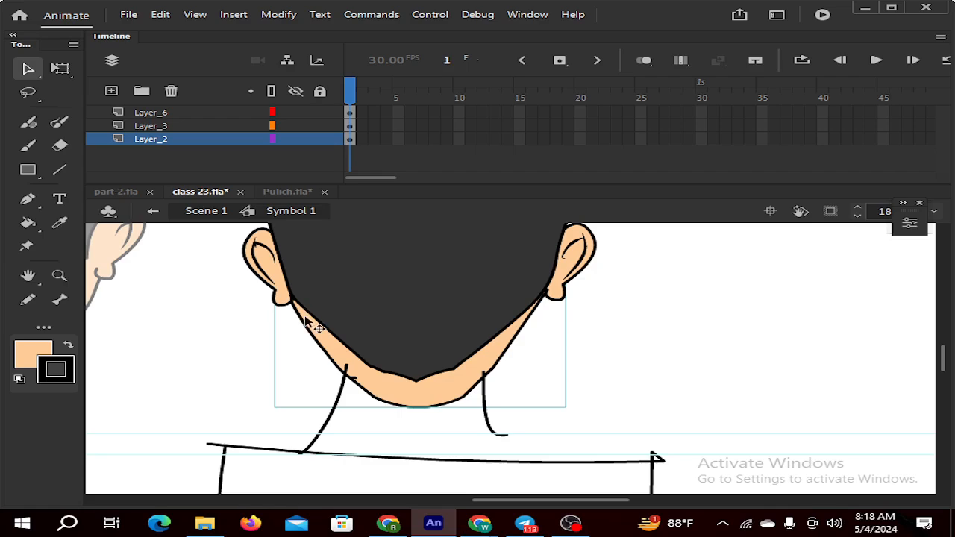
pyautogui.keyDown('ctrl'); pyautogui.scroll(-3, 288, 291); pyautogui.keyUp('ctrl')
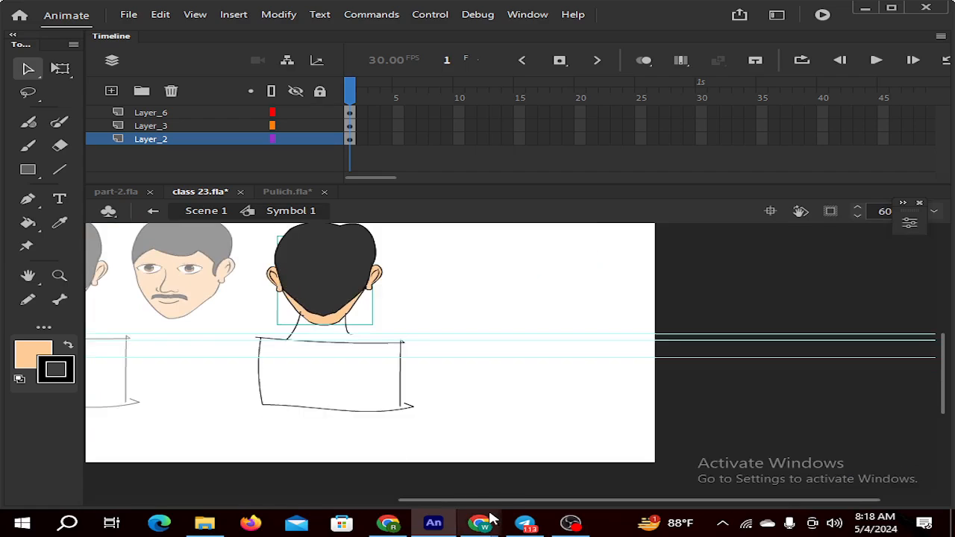
pyautogui.moveTo(476, 501); pyautogui.dragTo(422, 501)
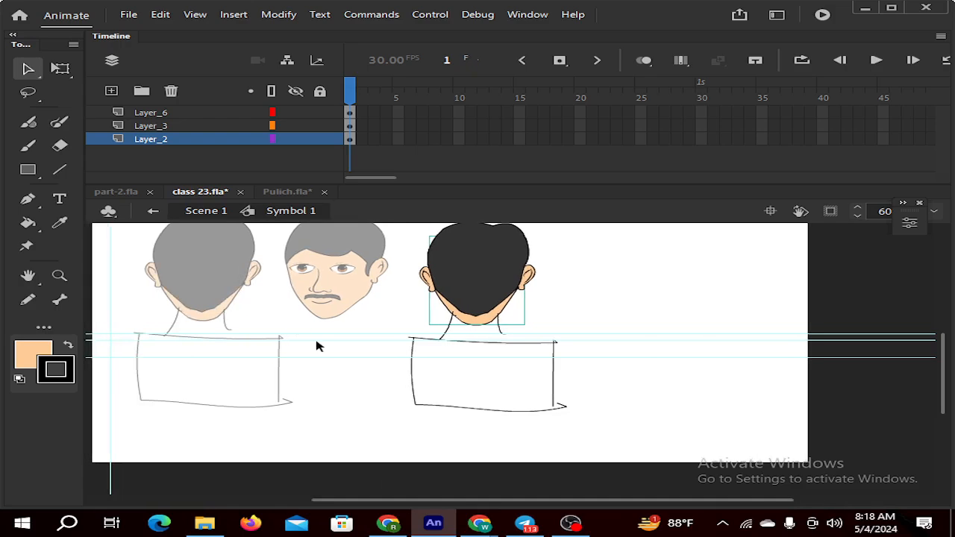
pyautogui.doubleClick(316, 403)
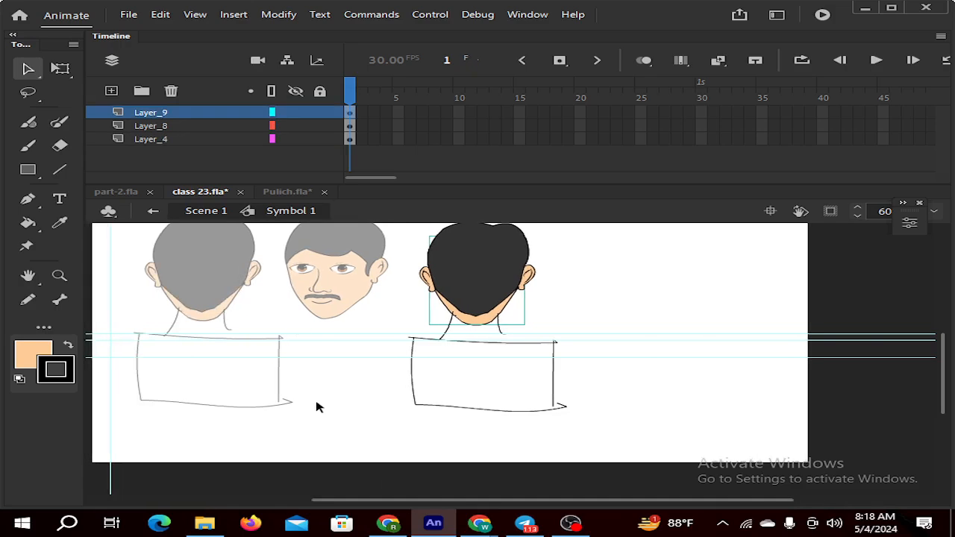
pyautogui.click(416, 403)
pyautogui.doubleClick(416, 403)
pyautogui.click(415, 401)
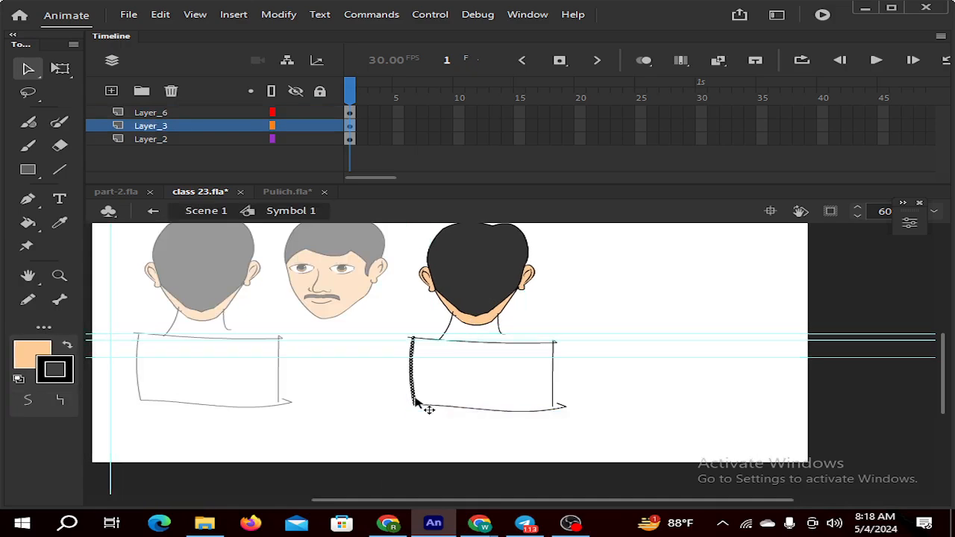
pyautogui.press('Delete')
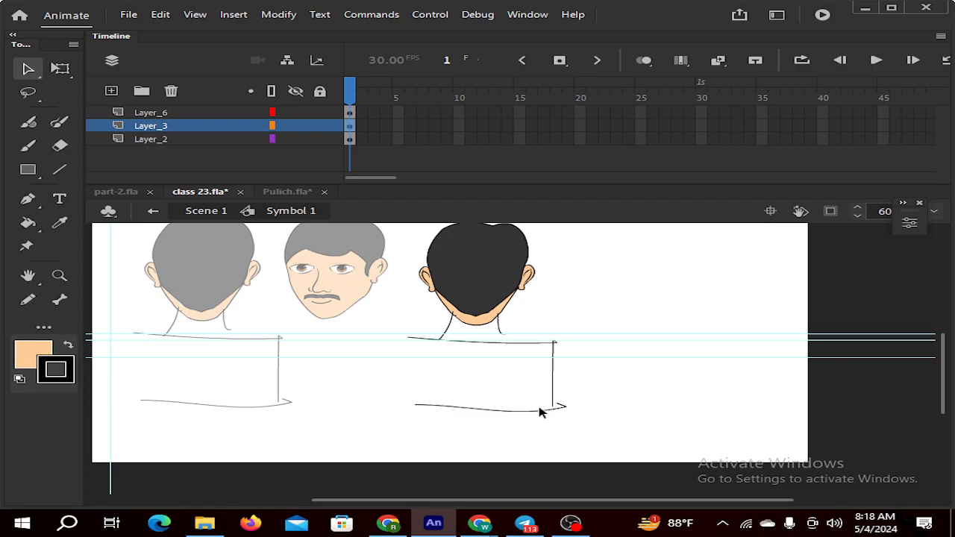
pyautogui.click(537, 411)
pyautogui.press('Delete')
pyautogui.click(554, 409)
pyautogui.press('Delete')
# Delete the torso sketch's top line, the rest of its bottom line and the small leftover strokes at the right corners
pyautogui.click(494, 342)
pyautogui.press('Delete')
pyautogui.click(425, 340)
pyautogui.press('Delete')
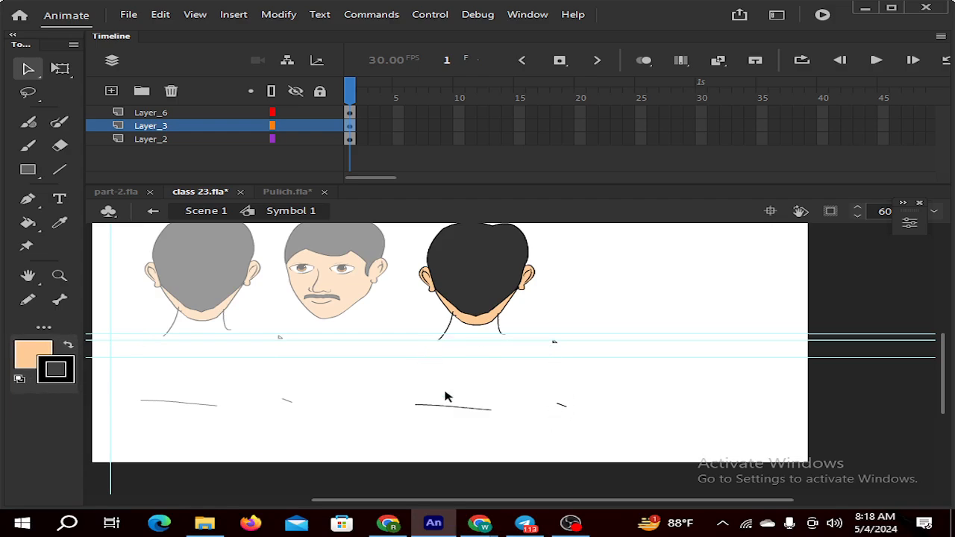
pyautogui.click(452, 410)
pyautogui.press('Delete')
pyautogui.moveTo(547, 321); pyautogui.dragTo(583, 426)
pyautogui.press('Delete')
pyautogui.press('Delete')
# Delete both neck lines below the back-view head and return to Scene 1
pyautogui.scroll(-2, 303, 343)
pyautogui.scroll(2, 303, 343)
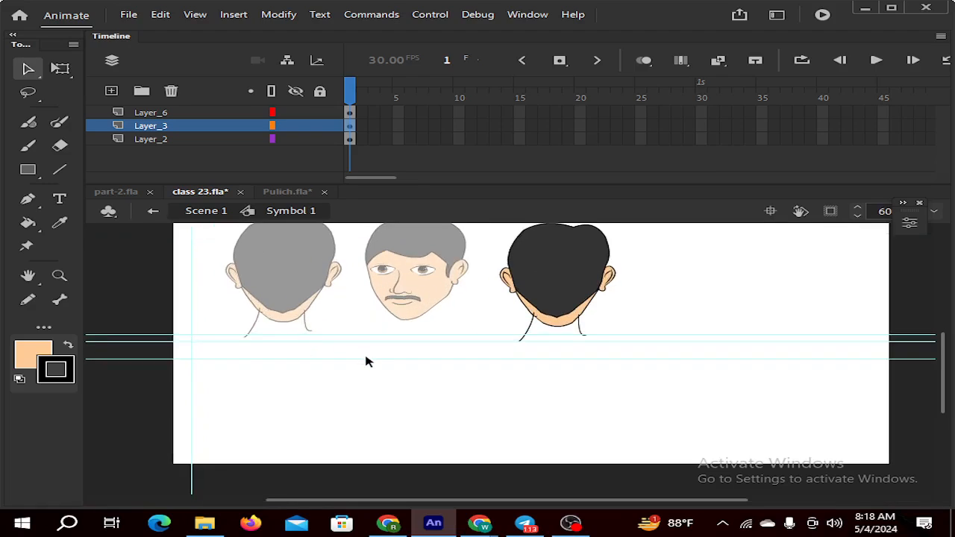
pyautogui.click(585, 337)
pyautogui.press('Delete')
pyautogui.click(521, 343)
pyautogui.press('Delete')
pyautogui.doubleClick(388, 406)
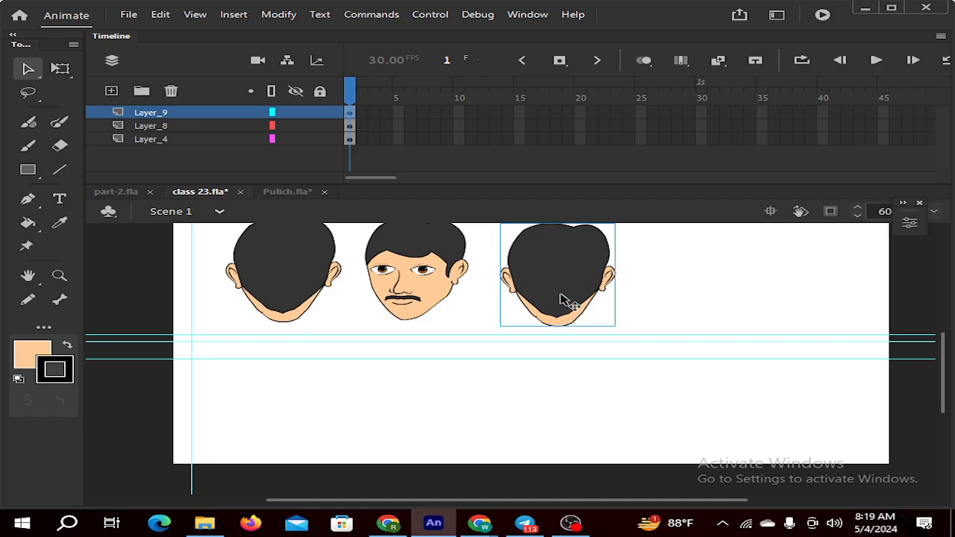
# Try placing a duplicate of the third head below the row, and undo it
pyautogui.moveTo(564, 300); pyautogui.dragTo(469, 386)
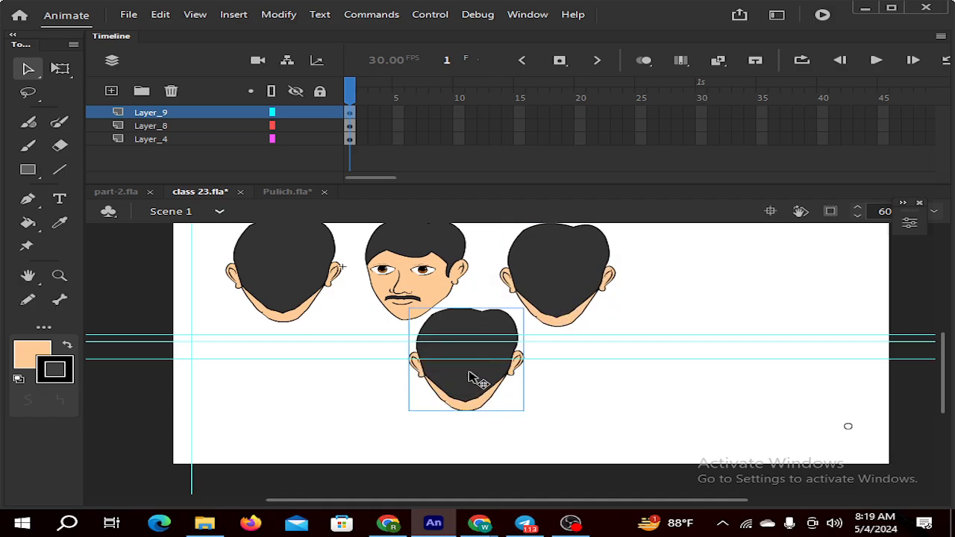
pyautogui.hotkey('ctrl', 'z')
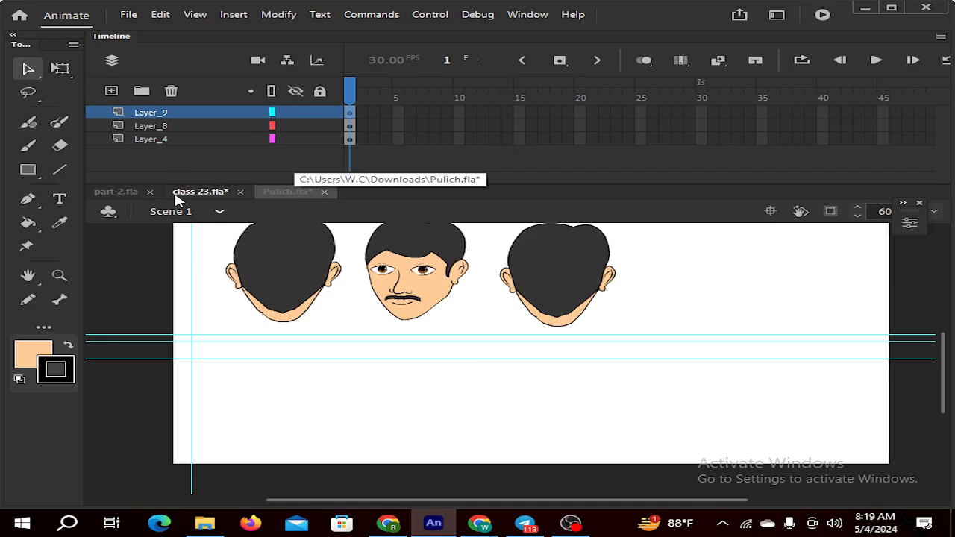
# Paste the copied artwork into Symbol 1 of Pulich.fla, putting duplicate library items into a folder, and return to class 23.fla
pyautogui.click(109, 193)
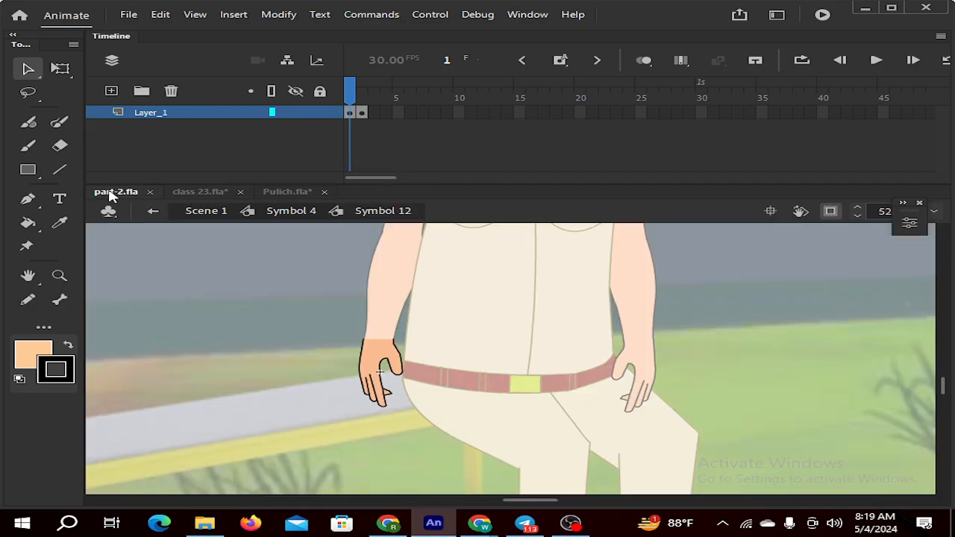
pyautogui.click(289, 193)
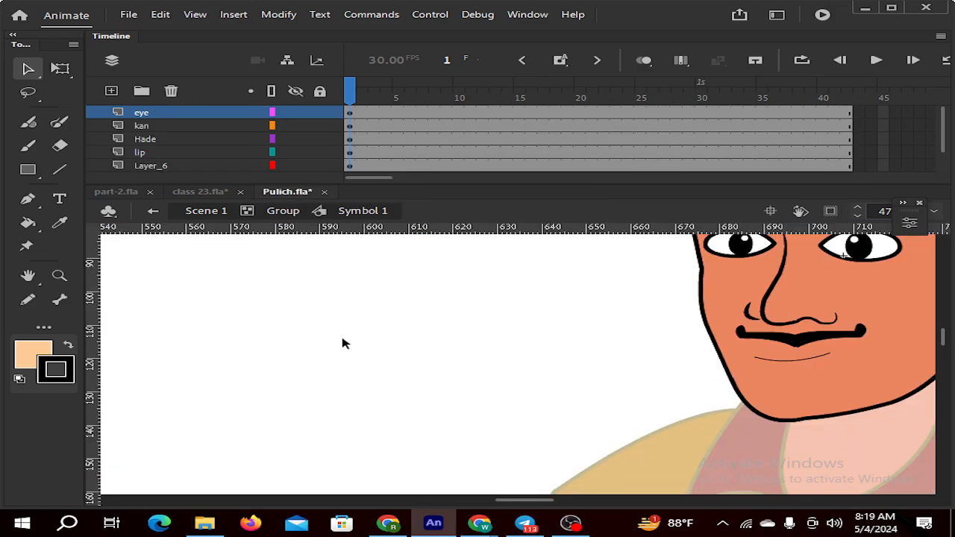
pyautogui.hotkey('ctrl', 'v')
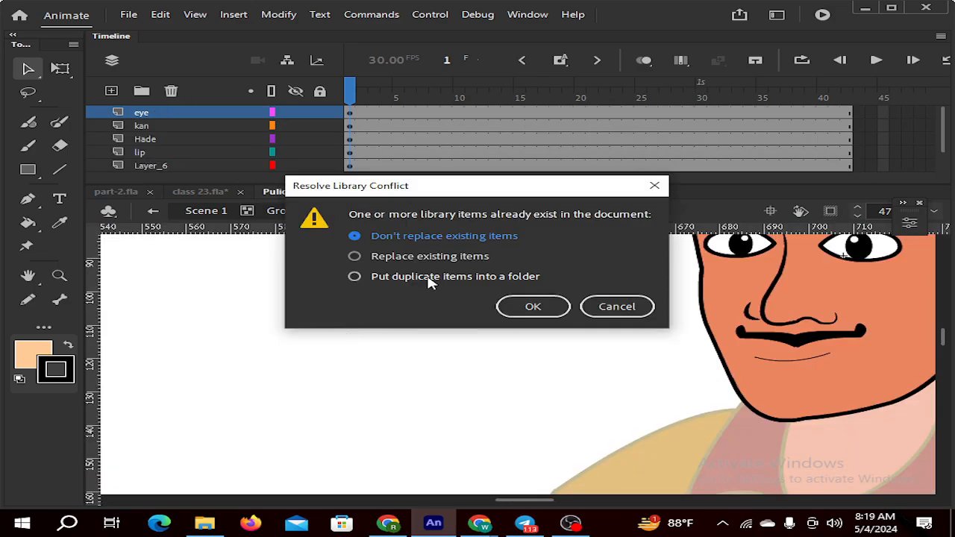
pyautogui.click(428, 279)
pyautogui.click(525, 304)
pyautogui.click(195, 192)
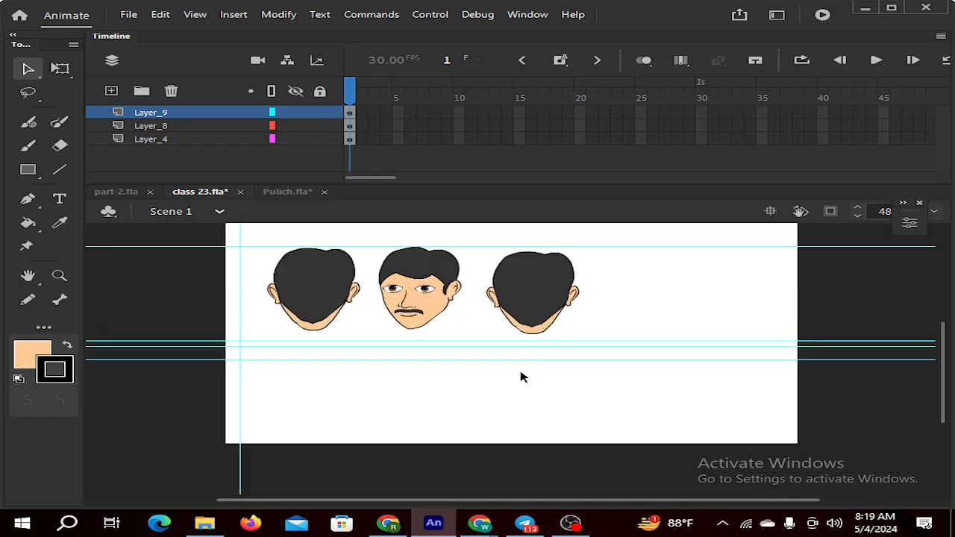
# Undo the recent edits in class 23.fla back to the point before the neck and torso were sketched
pyautogui.doubleClick(524, 378)
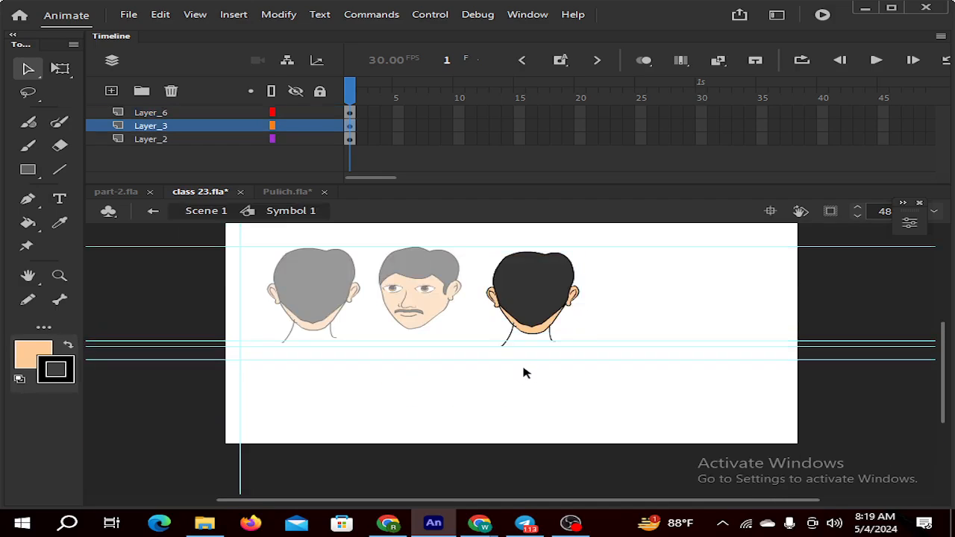
pyautogui.hotkey('ctrl', 'z')
pyautogui.hotkey('ctrl', 'z')
pyautogui.hotkey('ctrl', 'z')
pyautogui.hotkey('ctrl', 'z')
pyautogui.hotkey('ctrl', 'z')
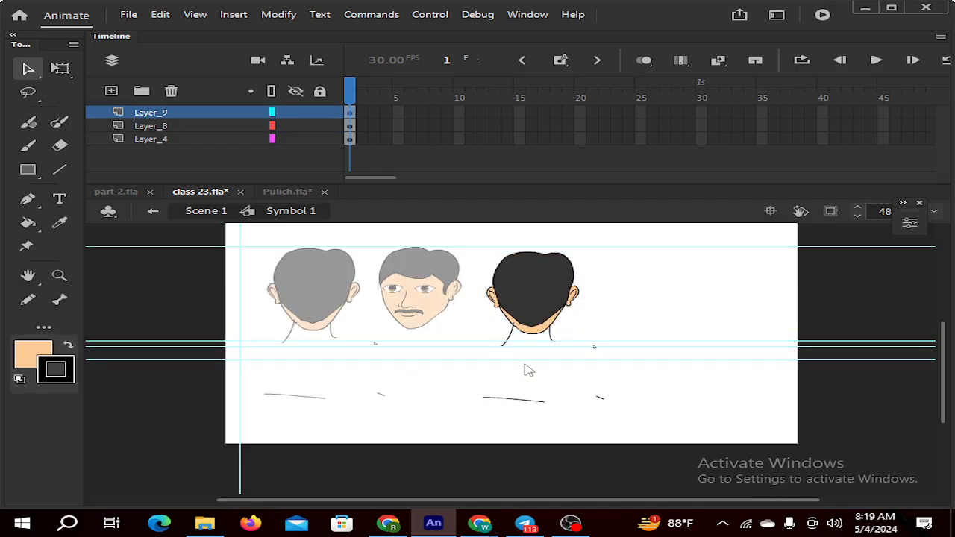
pyautogui.hotkey('ctrl', 'z')
pyautogui.hotkey('ctrl', 'z')
pyautogui.hotkey('ctrl', 'z')
pyautogui.hotkey('ctrl', 'z')
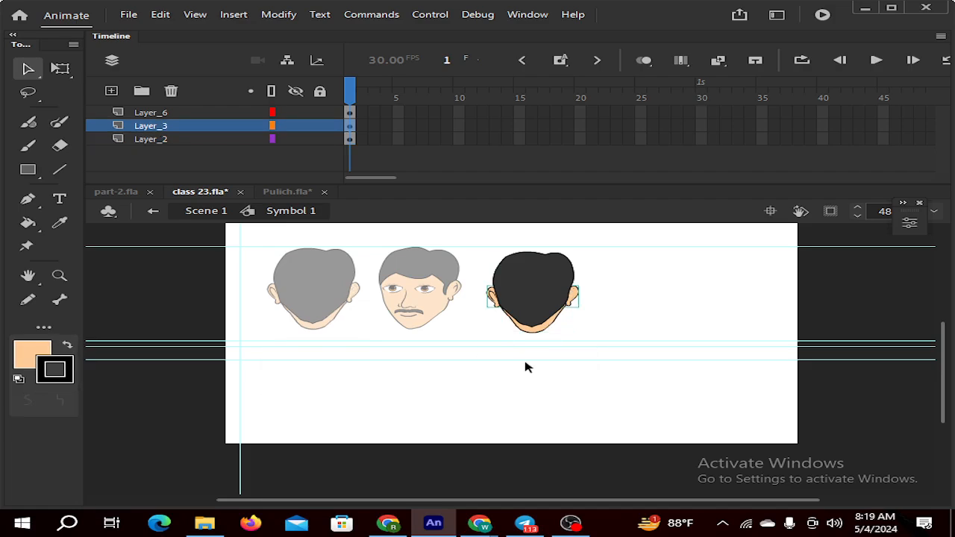
# Leave the third head's Symbol 1 and return to Scene 1
pyautogui.click(540, 319)
pyautogui.doubleClick(464, 370)
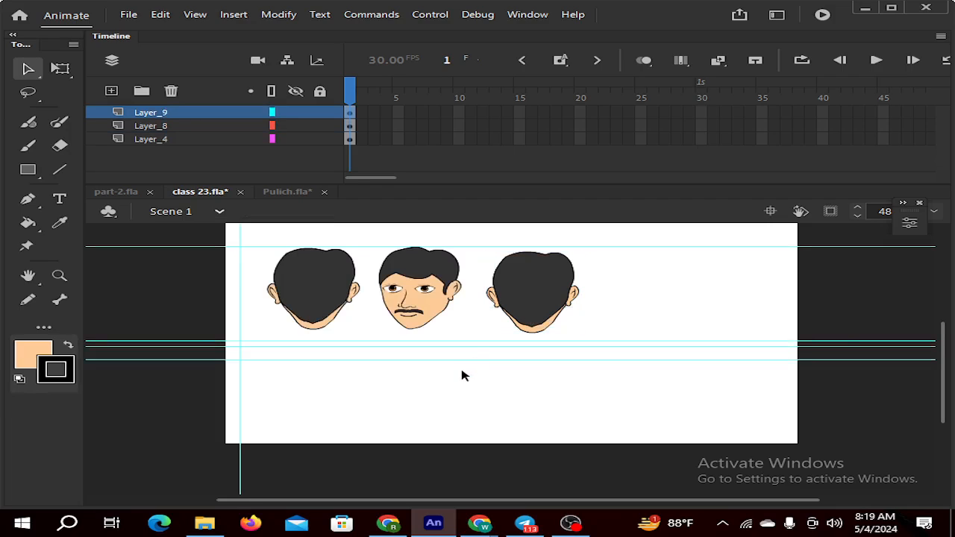
pyautogui.click(518, 320)
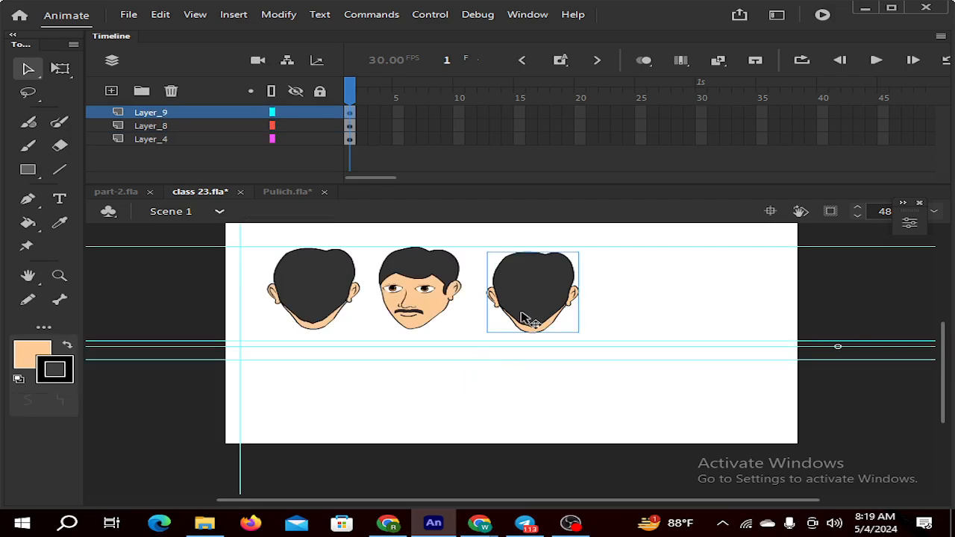
pyautogui.doubleClick(524, 317)
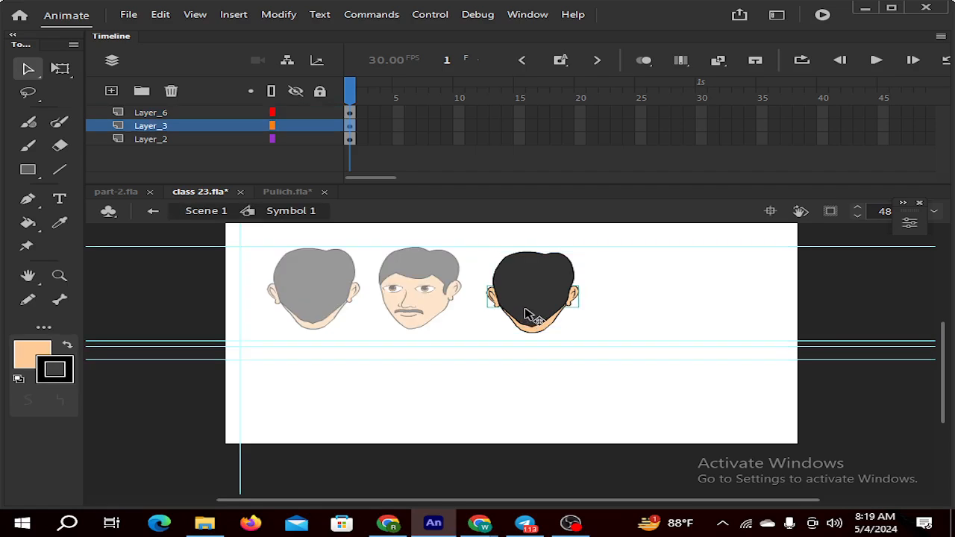
pyautogui.doubleClick(406, 388)
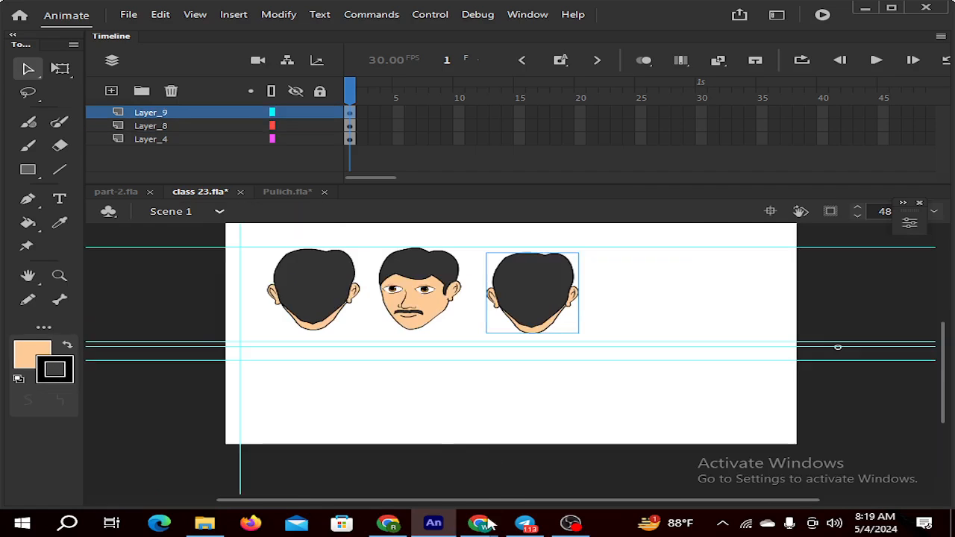
# Switch to the Google Meet call in Chrome to check it, and return to Animate
pyautogui.moveTo(485, 524)
pyautogui.click(406, 478)
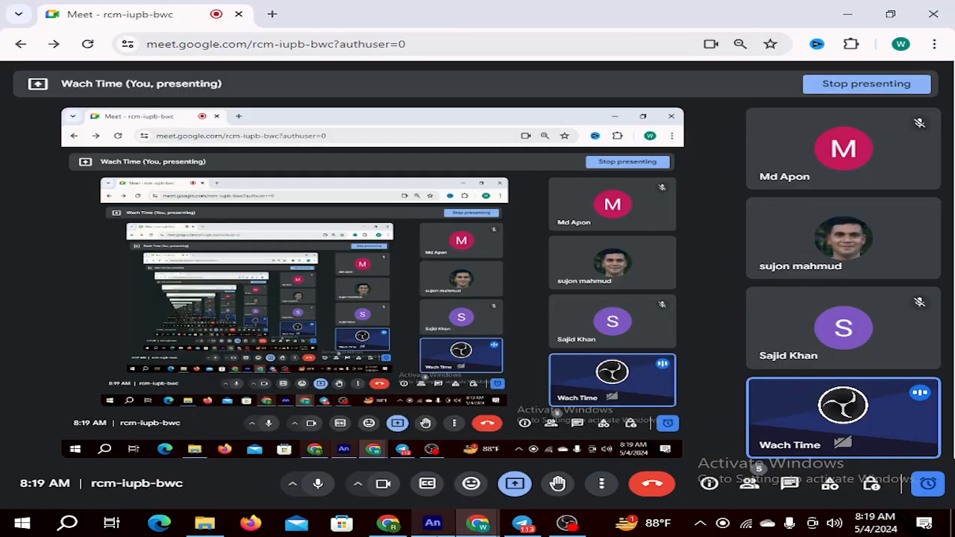
pyautogui.moveTo(432, 523)
pyautogui.click(427, 488)
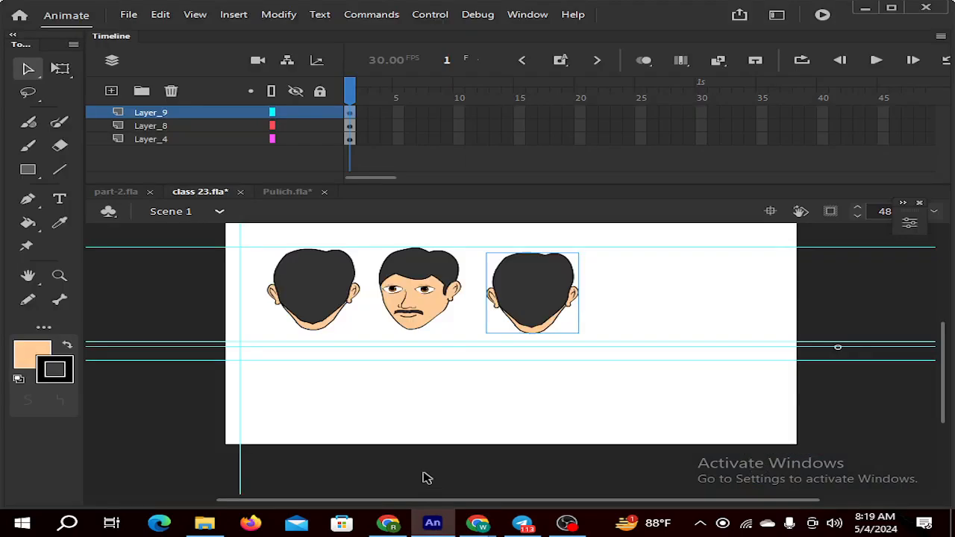
# Draw a circle with the Oval tool beside the third head and delete its fill, keeping only the black outline
pyautogui.click(27, 170)
pyautogui.click(104, 213)
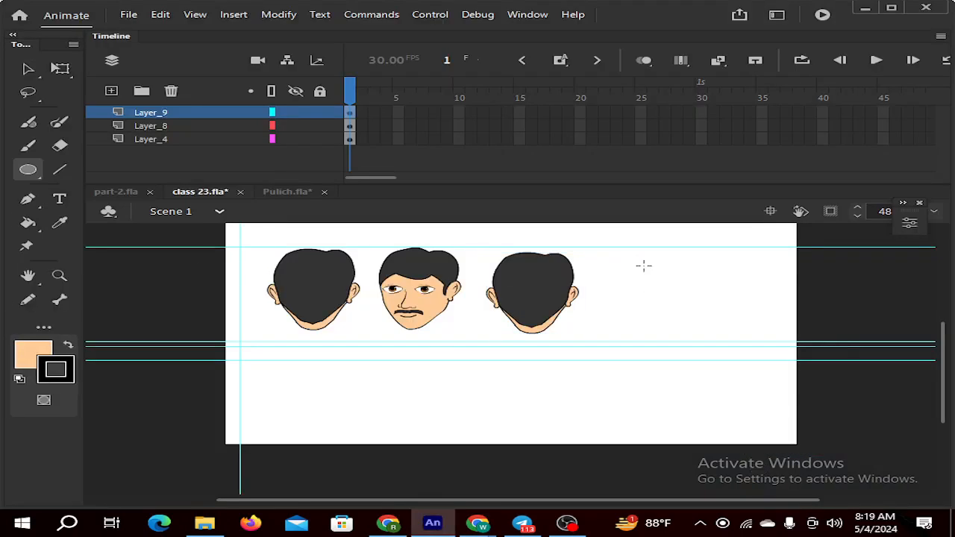
pyautogui.moveTo(634, 255); pyautogui.dragTo(719, 337)
pyautogui.press('v')
pyautogui.click(694, 319)
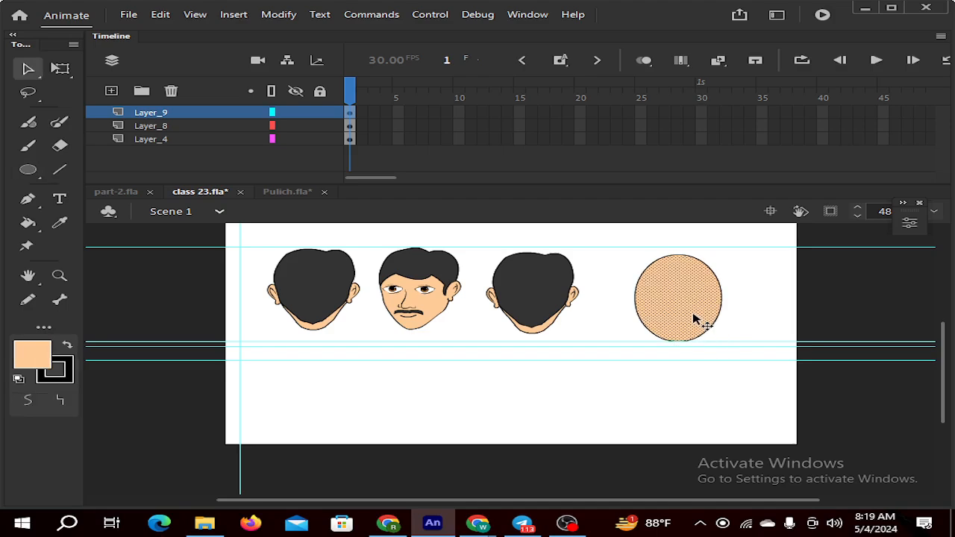
pyautogui.press('Delete')
# Draw a near-vertical line across the circle's front edge and reshape the arc outside it into a nose
pyautogui.click(59, 170)
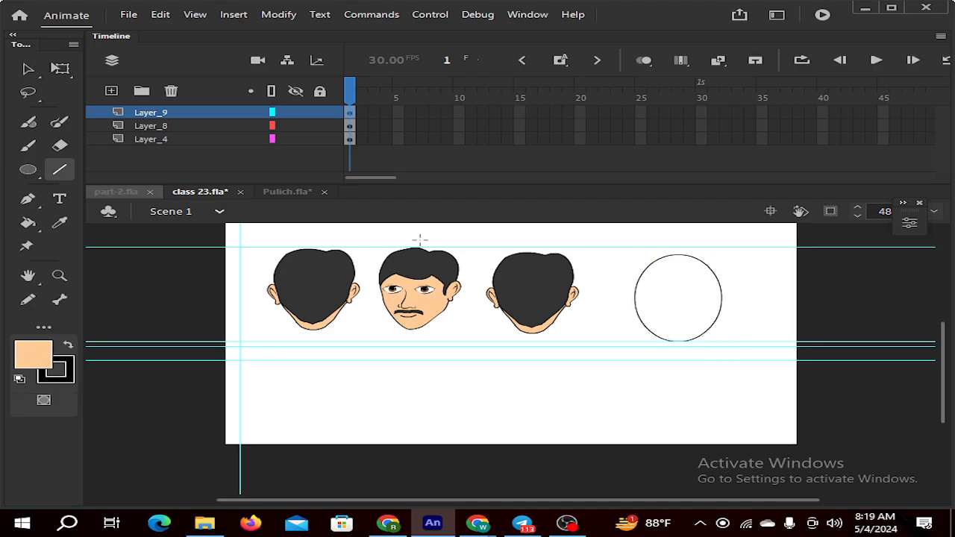
pyautogui.moveTo(651, 247); pyautogui.dragTo(646, 400)
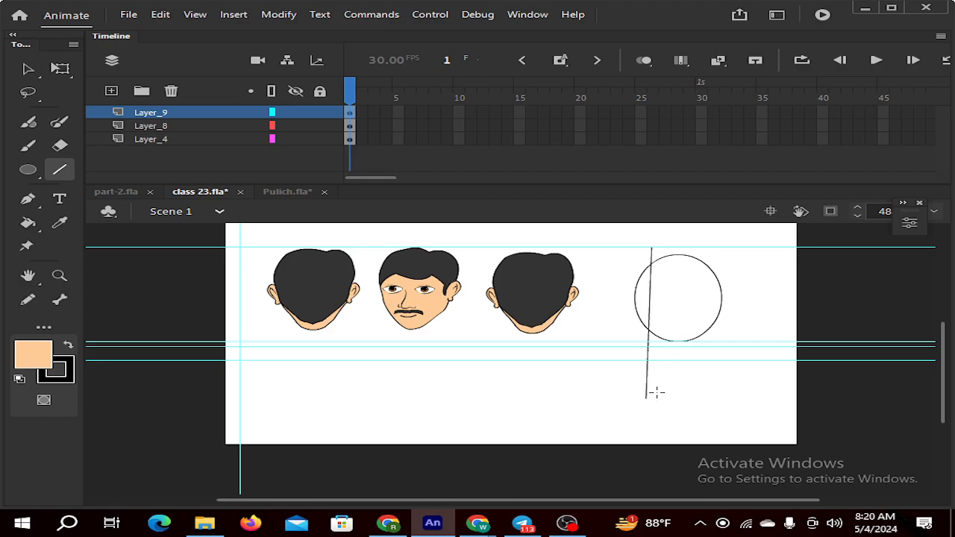
pyautogui.press('v')
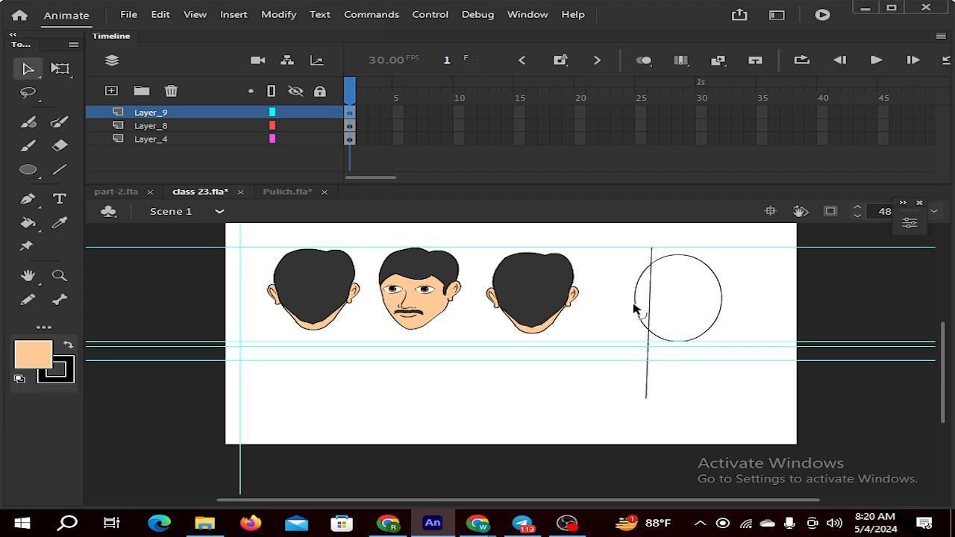
pyautogui.moveTo(635, 305); pyautogui.dragTo(646, 304)
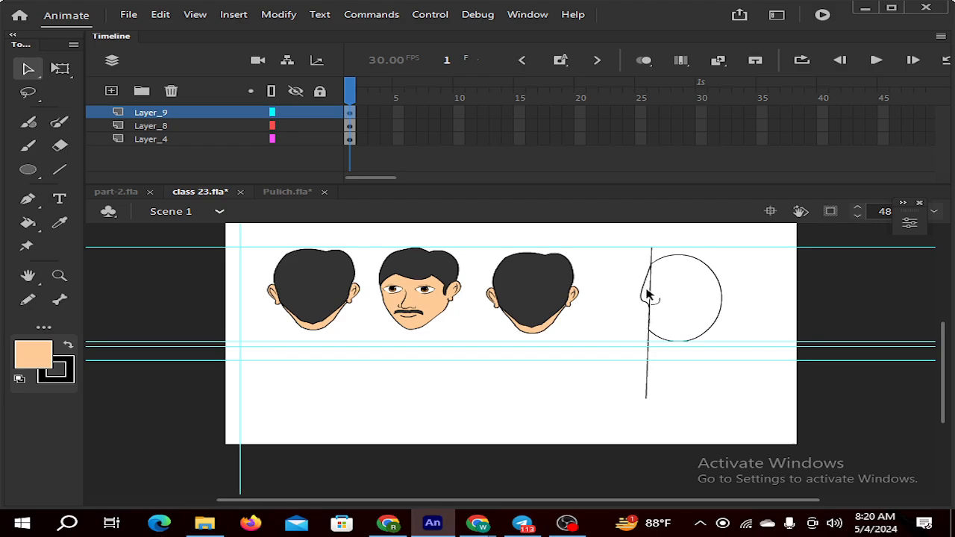
pyautogui.moveTo(647, 295); pyautogui.dragTo(649, 296)
# Pull the line below the nose inward to form a pointed mouth notch in the face profile
pyautogui.scroll(4, 653, 322)
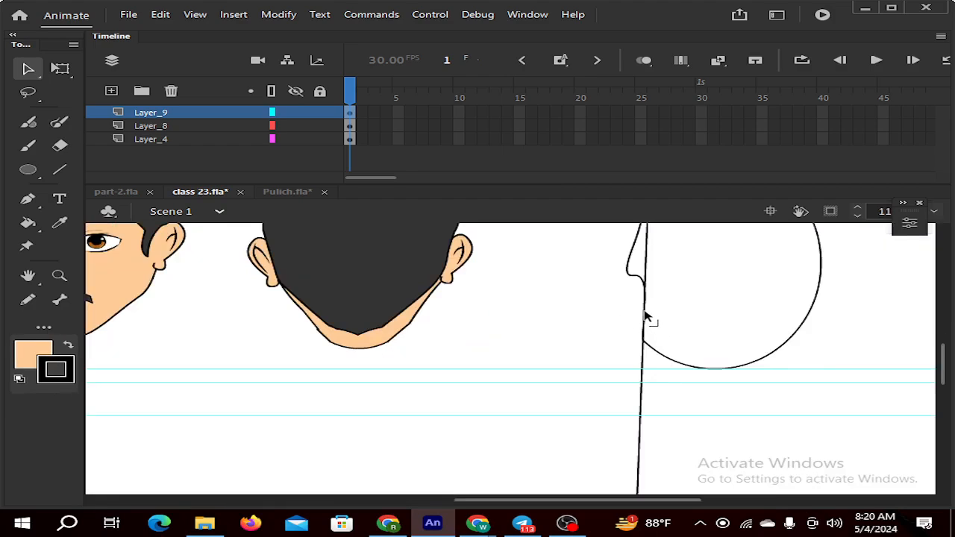
pyautogui.moveTo(646, 317); pyautogui.dragTo(652, 312)
pyautogui.moveTo(651, 304); pyautogui.dragTo(656, 307)
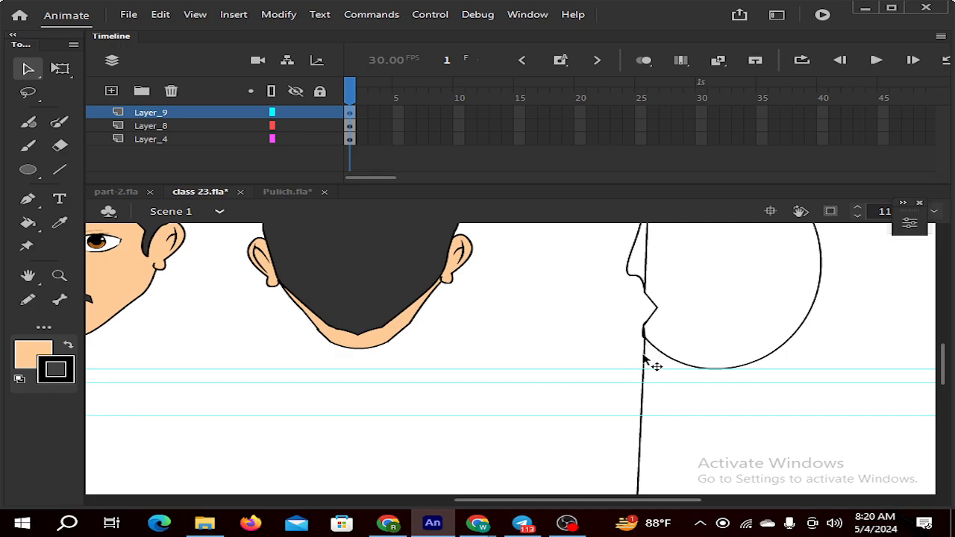
# Delete the leftover line segments below the mouth, behind the nose and above the forehead, and curve the upper lip and forehead
pyautogui.click(643, 362)
pyautogui.press('Delete')
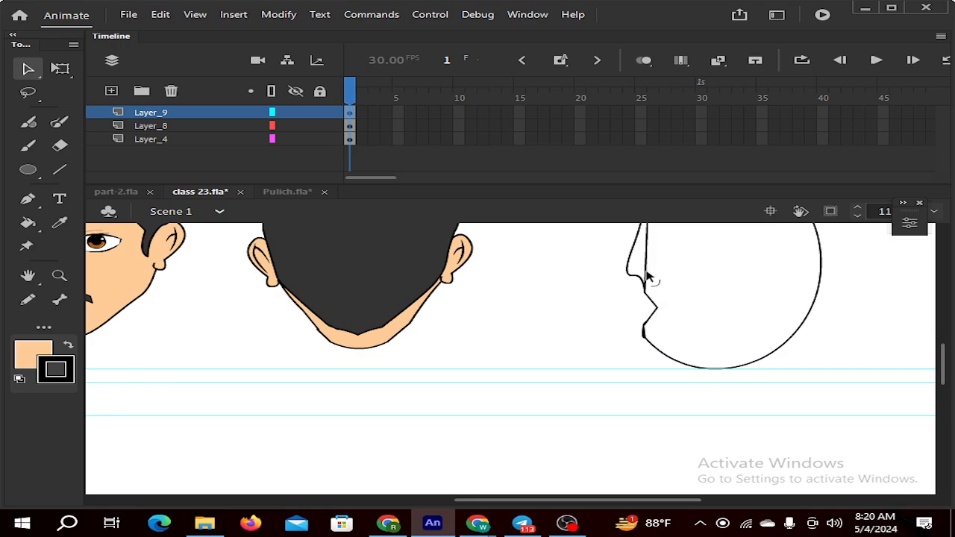
pyautogui.click(647, 274)
pyautogui.press('Delete')
pyautogui.scroll(3, 651, 279)
pyautogui.scroll(-3, 651, 282)
pyautogui.click(649, 257)
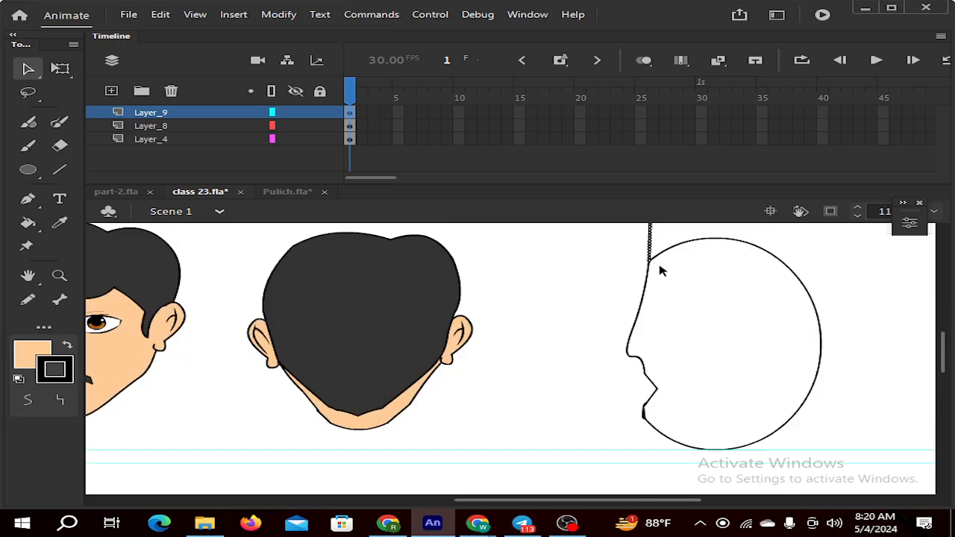
pyautogui.press('Delete')
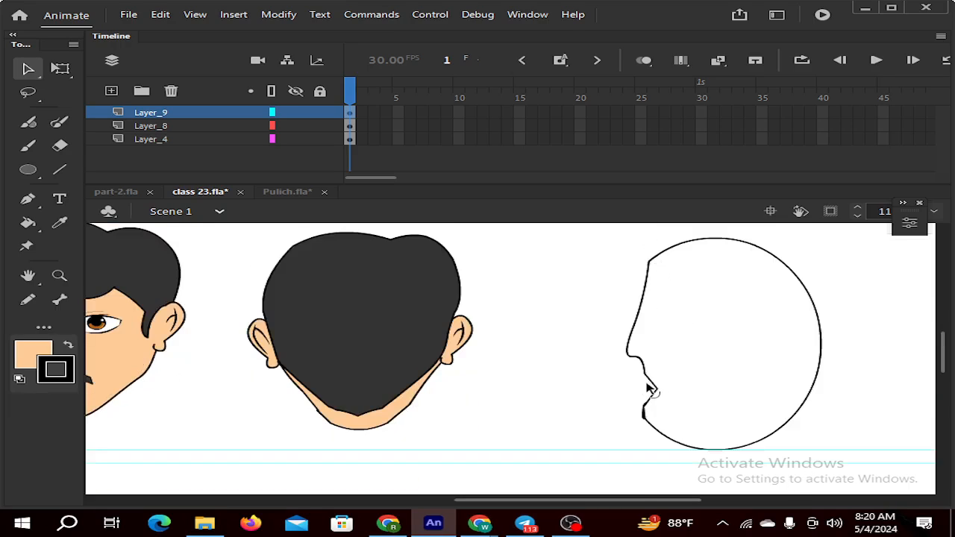
pyautogui.moveTo(648, 381); pyautogui.dragTo(631, 354)
pyautogui.moveTo(638, 317)
pyautogui.mouseDown()
pyautogui.moveTo(636, 339)
pyautogui.moveTo(639, 302)
pyautogui.mouseUp()
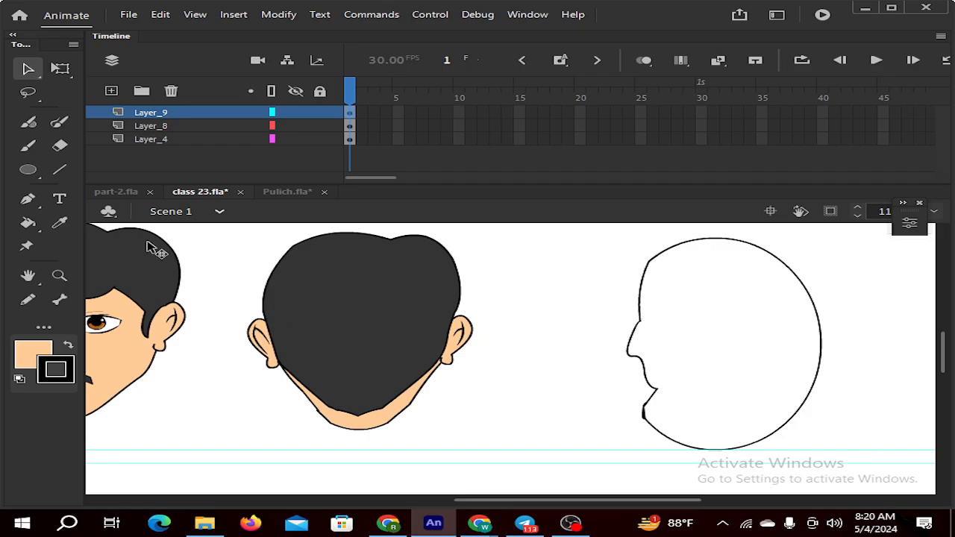
# Draw a hairline of connected straight lines from the brow across the side of the head to the nape
pyautogui.click(60, 172)
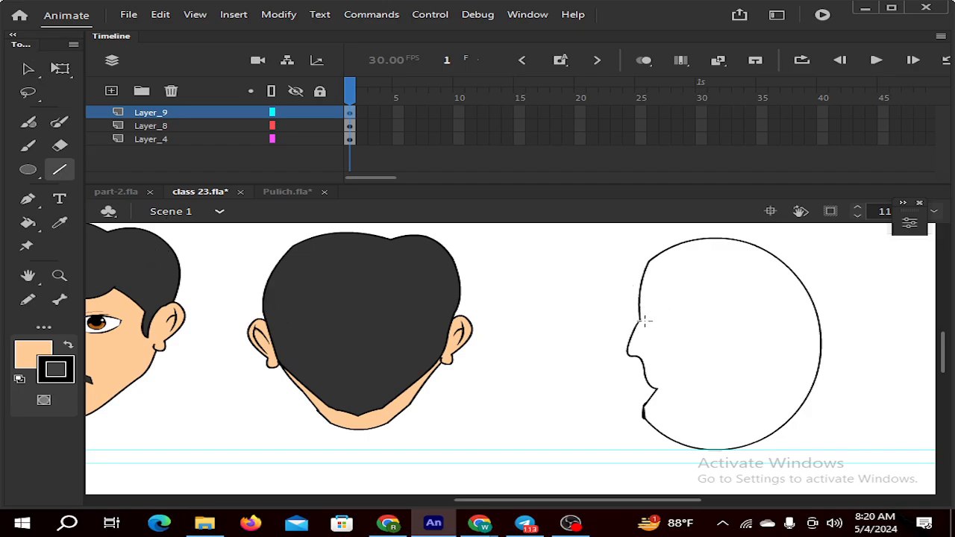
pyautogui.scroll(-2, 405, 353)
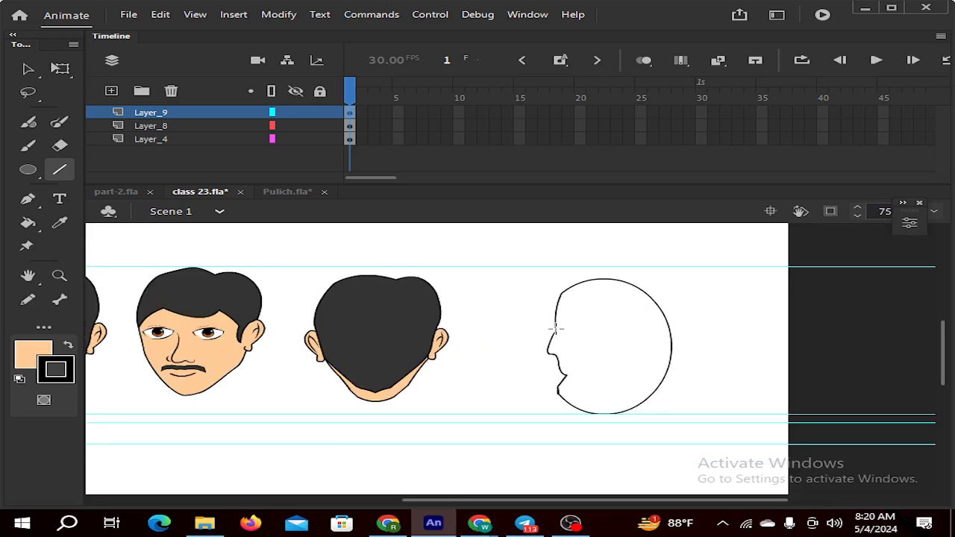
pyautogui.moveTo(607, 328)
pyautogui.mouseDown()
pyautogui.moveTo(555, 327)
pyautogui.moveTo(629, 346)
pyautogui.moveTo(660, 405)
pyautogui.mouseUp()
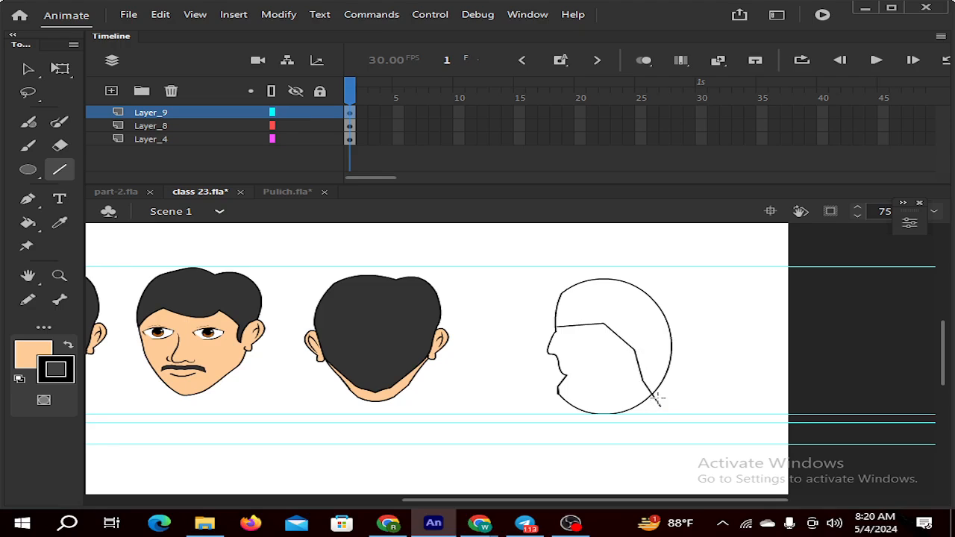
# Reshape the side-view hairline into a curve that rises from the brow, slopes to the back and bends toward the nape
pyautogui.press('v')
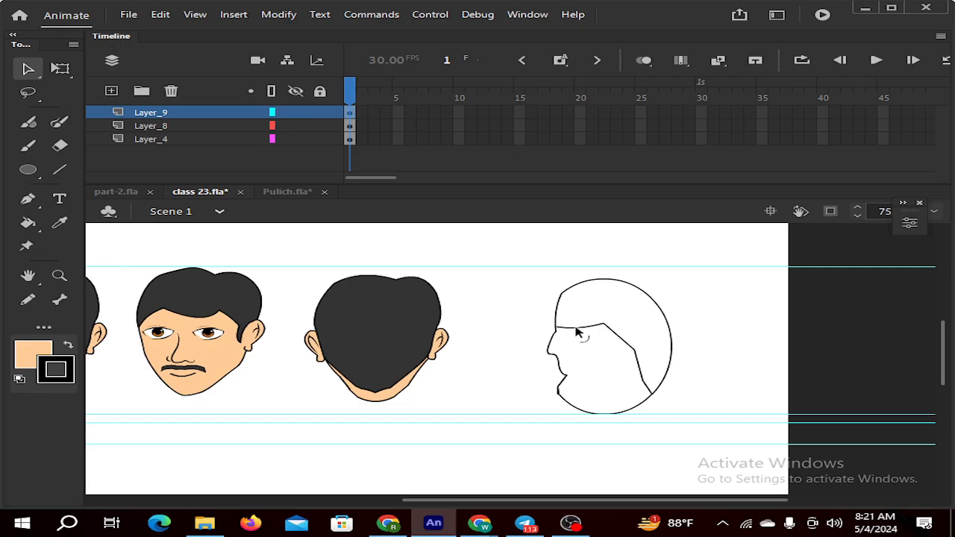
pyautogui.moveTo(624, 338); pyautogui.dragTo(618, 347)
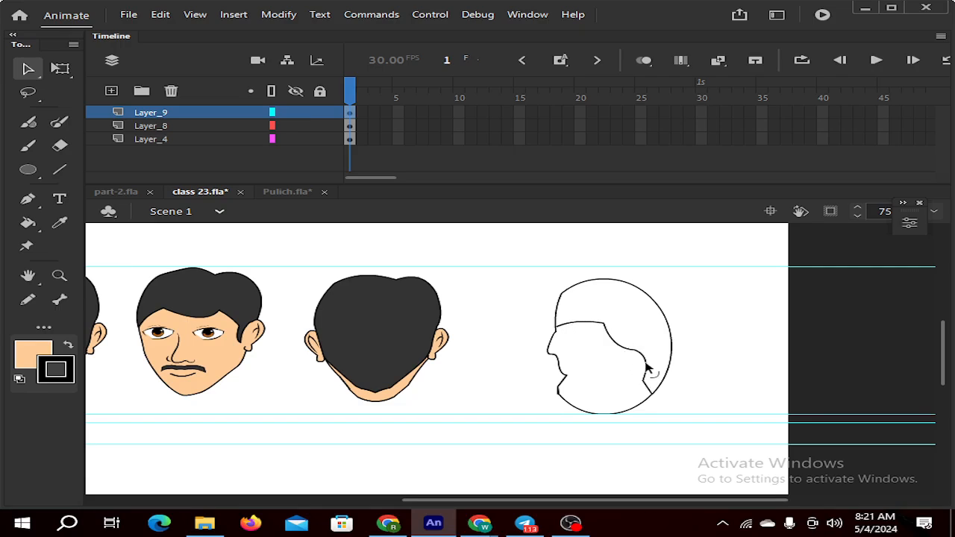
pyautogui.moveTo(619, 348); pyautogui.dragTo(629, 338)
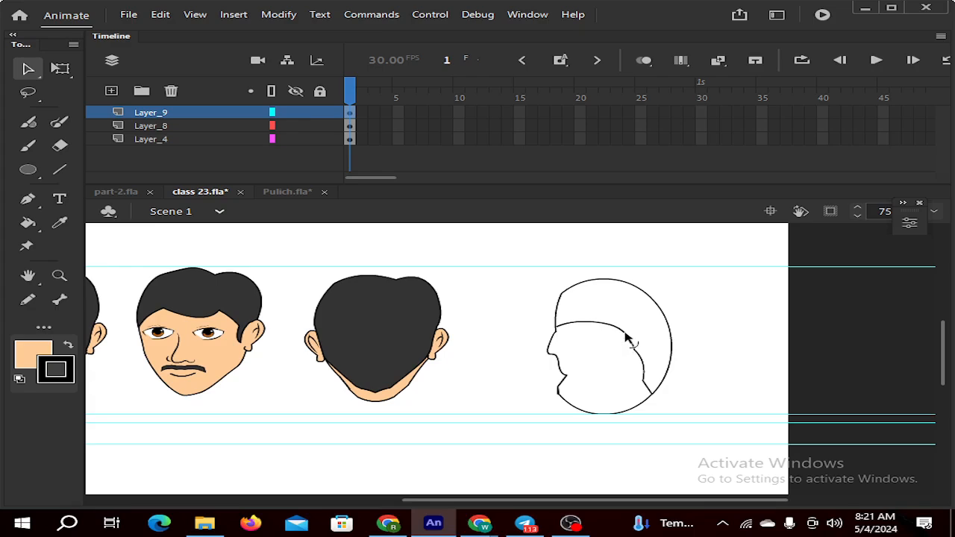
pyautogui.moveTo(567, 323); pyautogui.dragTo(593, 320)
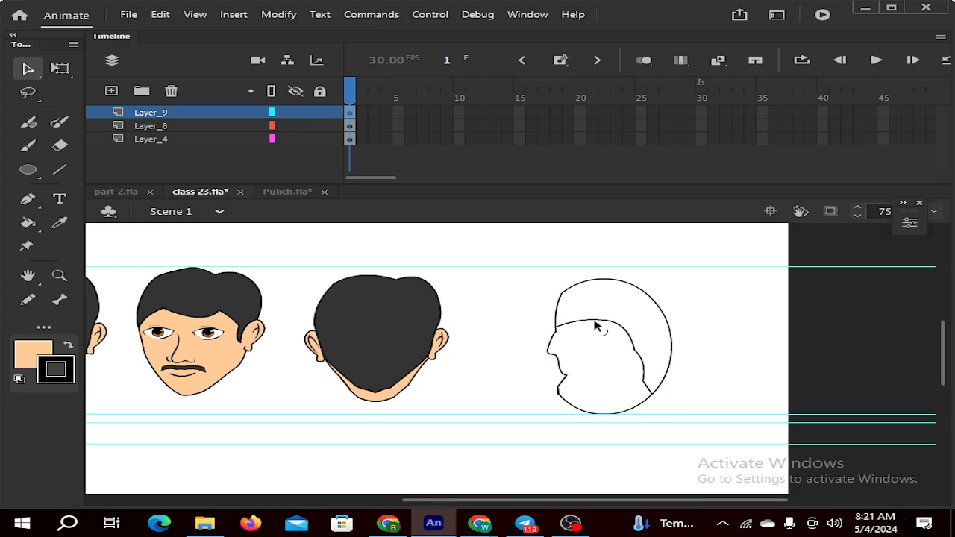
pyautogui.press('alt')
pyautogui.moveTo(596, 326); pyautogui.dragTo(616, 335)
pyautogui.moveTo(633, 367); pyautogui.dragTo(631, 359)
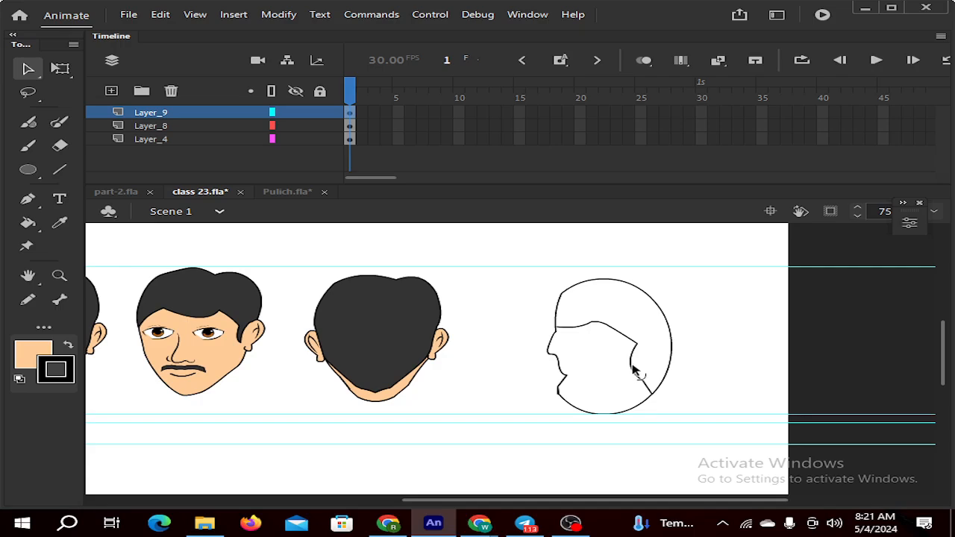
pyautogui.moveTo(635, 373); pyautogui.dragTo(648, 366)
# Compare the shape and size of the side-view outline with the three finished heads
pyautogui.scroll(-2, 608, 366)
pyautogui.scroll(3, 608, 370)
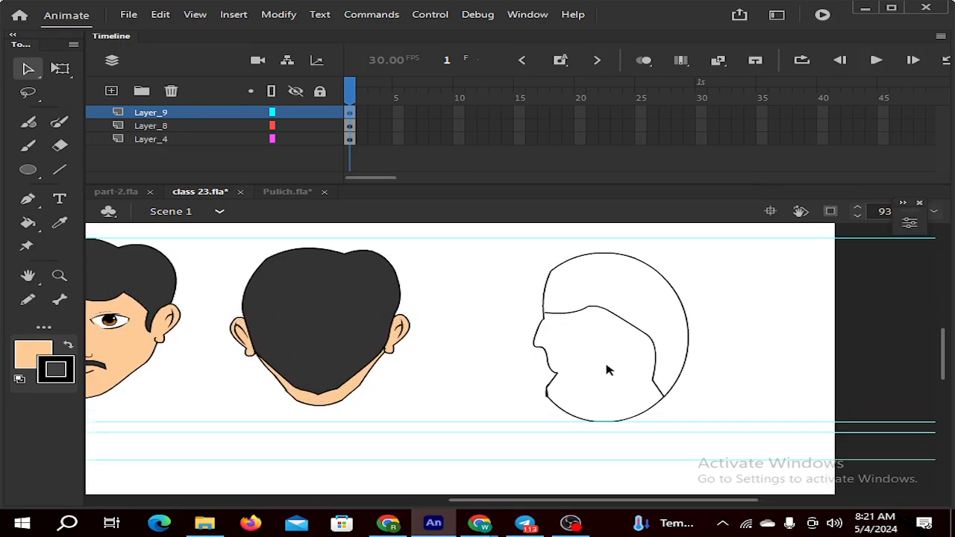
pyautogui.scroll(-2, 528, 399)
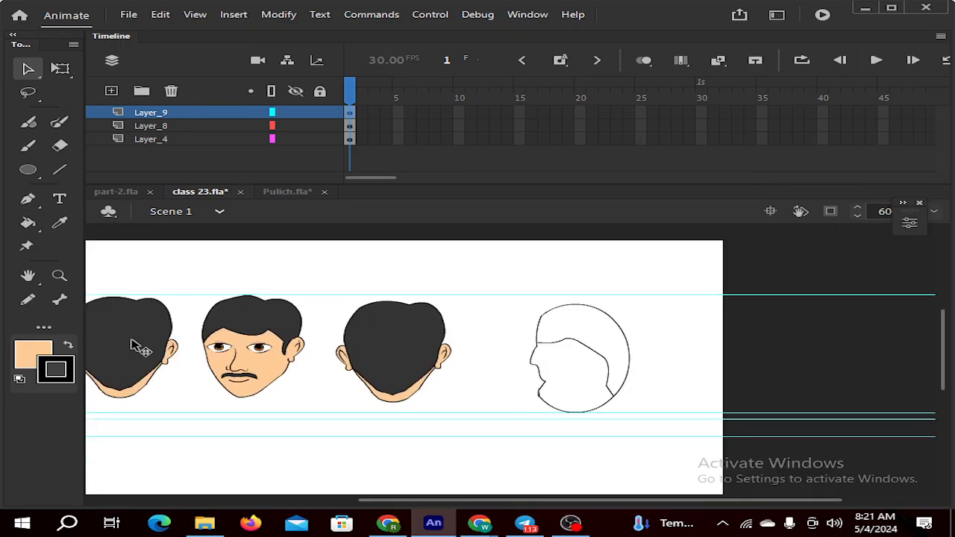
pyautogui.moveTo(459, 504); pyautogui.dragTo(412, 501)
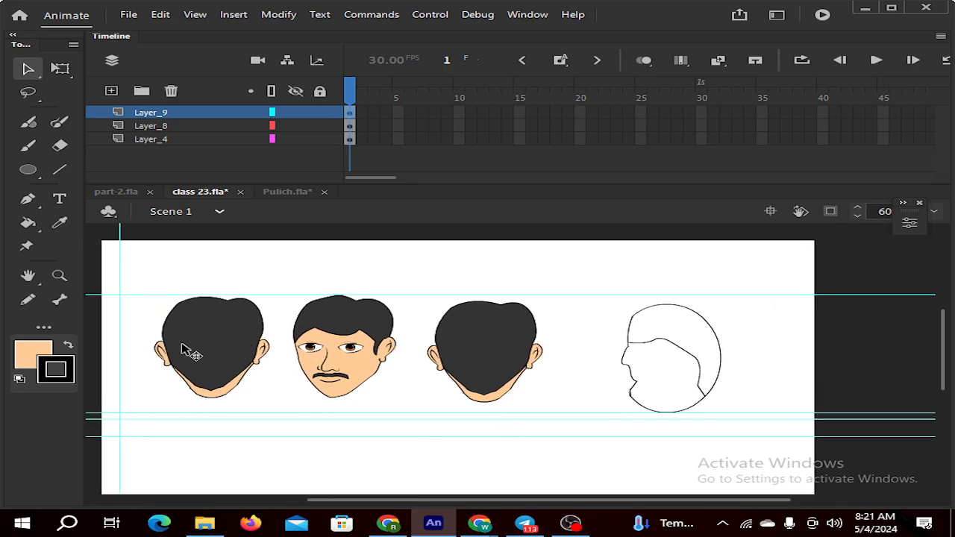
pyautogui.click(481, 355)
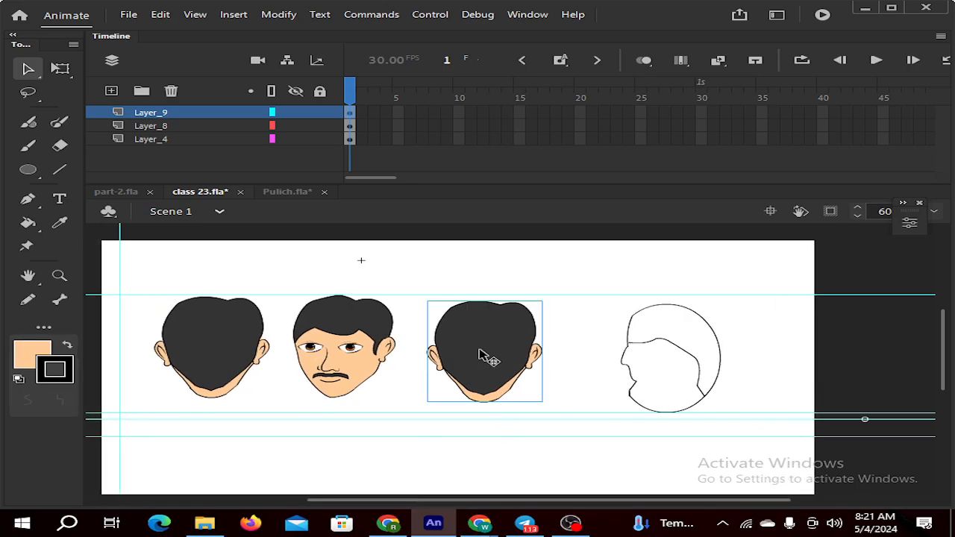
pyautogui.hotkey('ctrl', 'shift', 'a')
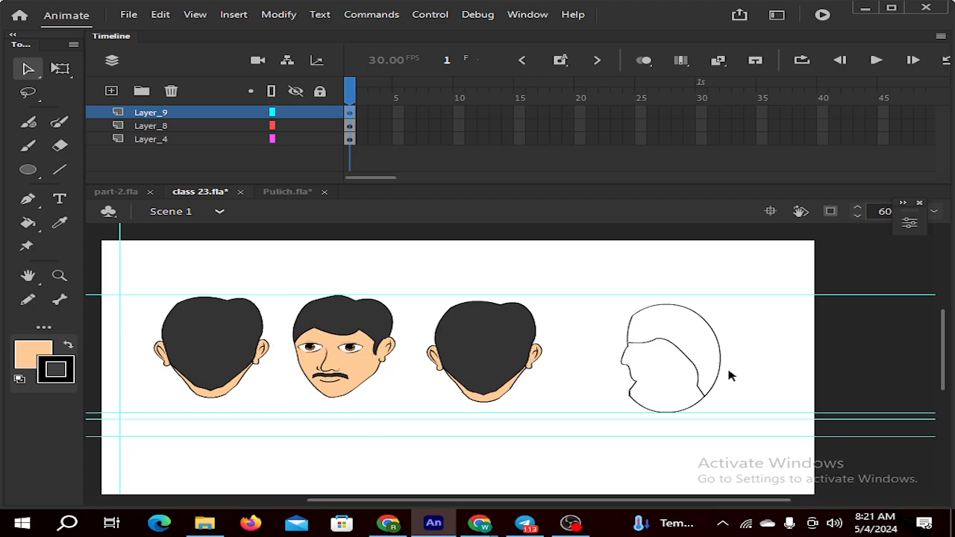
pyautogui.scroll(2, 670, 385)
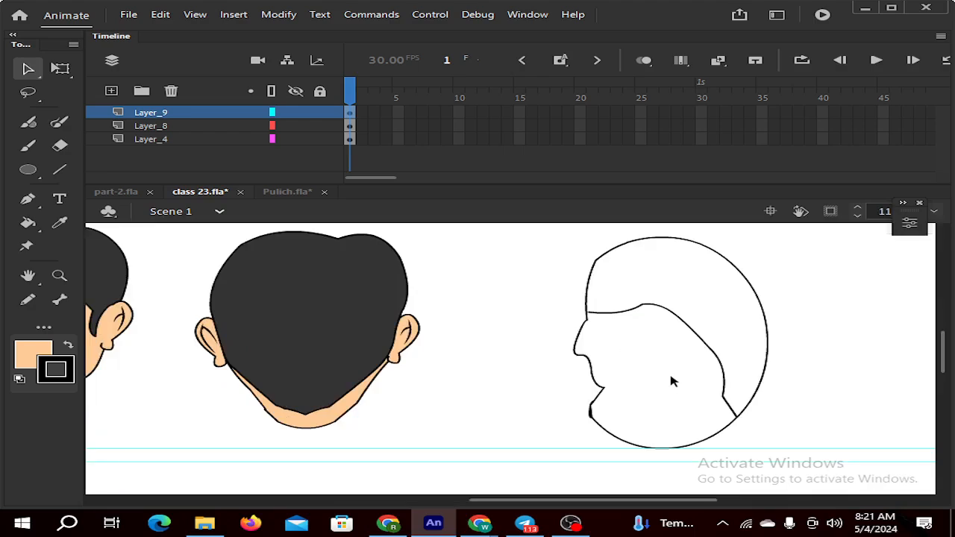
pyautogui.scroll(-2, 672, 381)
pyautogui.doubleClick(626, 356)
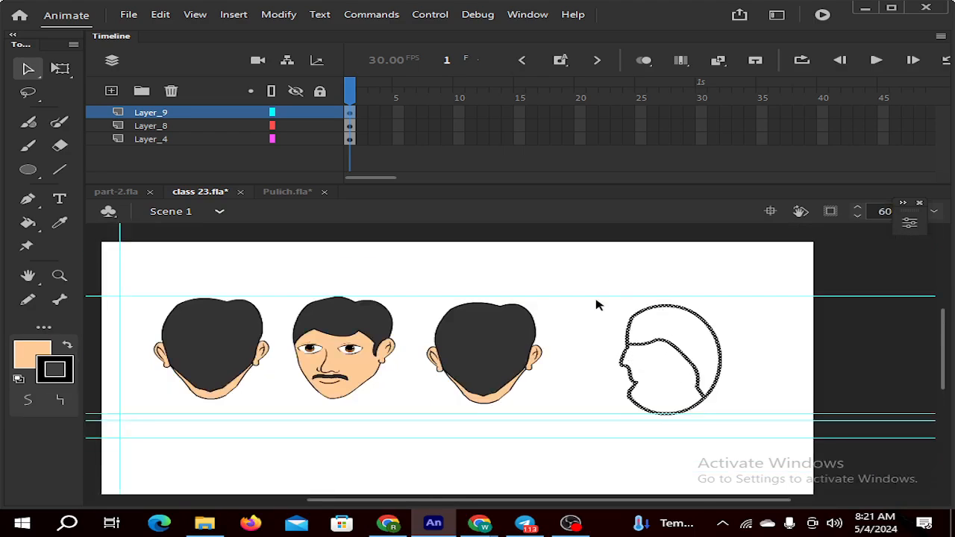
pyautogui.click(633, 376)
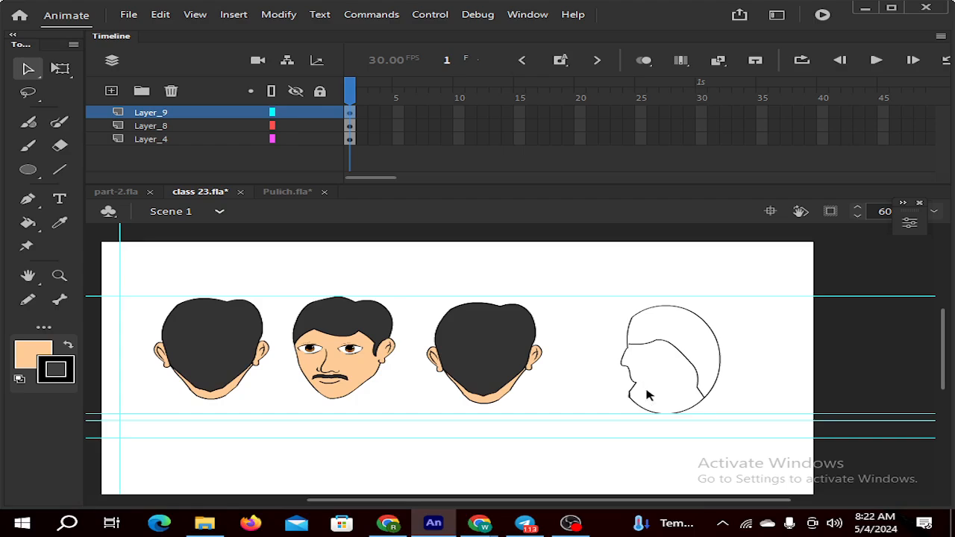
pyautogui.scroll(-1, 659, 373)
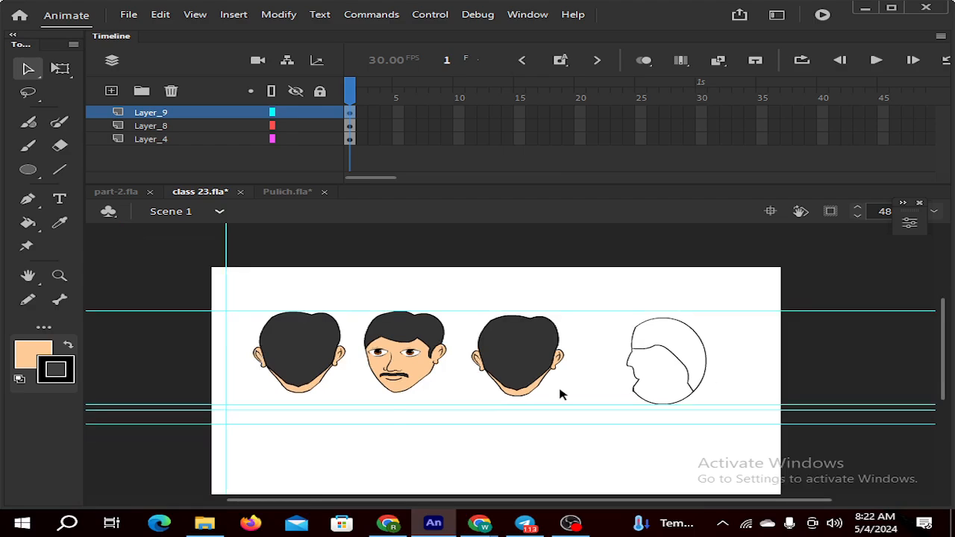
# Save the class 23.fla document with the three finished heads and the side-view head outline
pyautogui.scroll(-1, 302, 379)
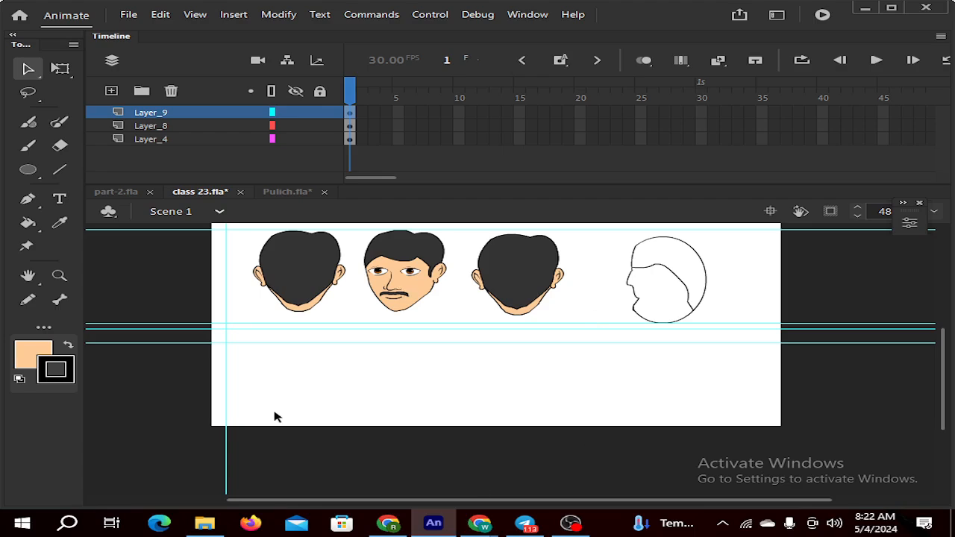
pyautogui.scroll(-1, 384, 374)
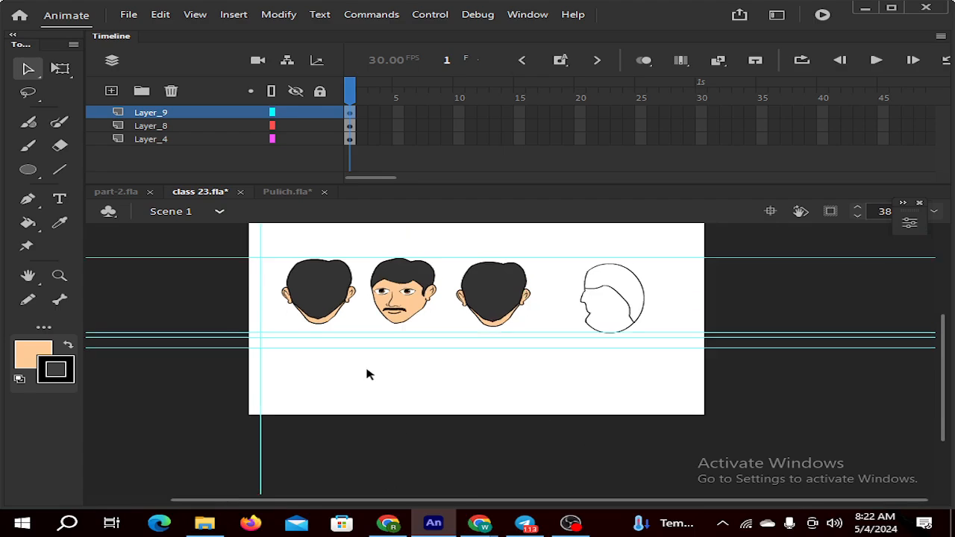
pyautogui.scroll(-1, 329, 347)
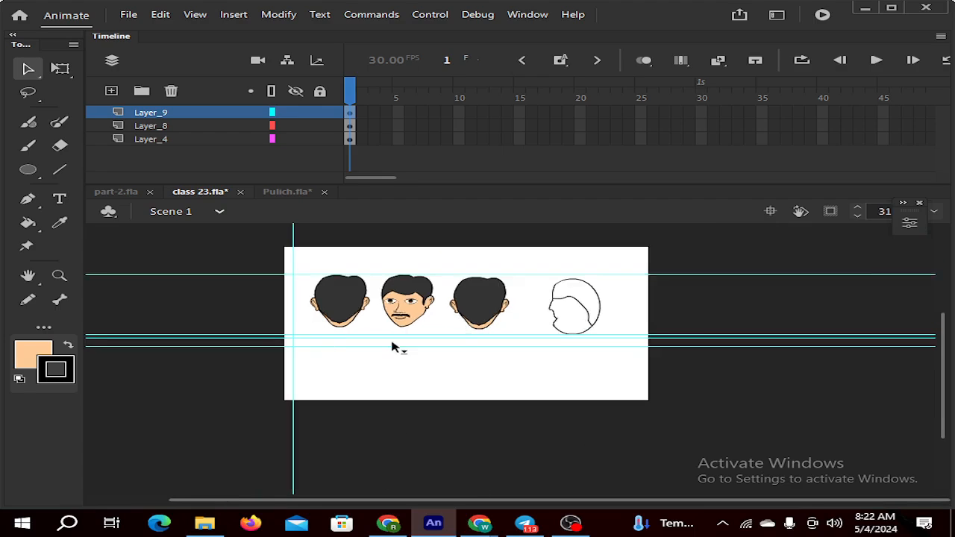
pyautogui.scroll(1, 346, 399)
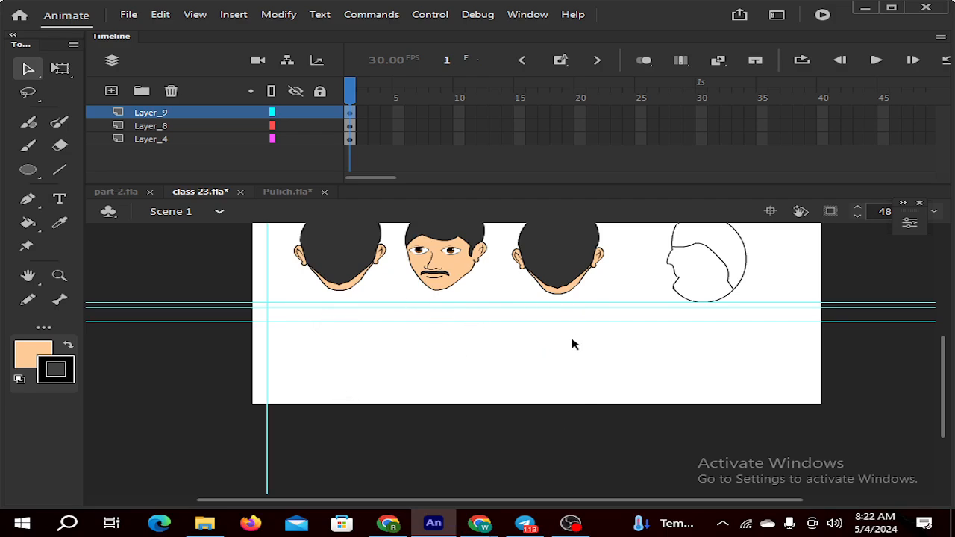
pyautogui.scroll(-1, 535, 344)
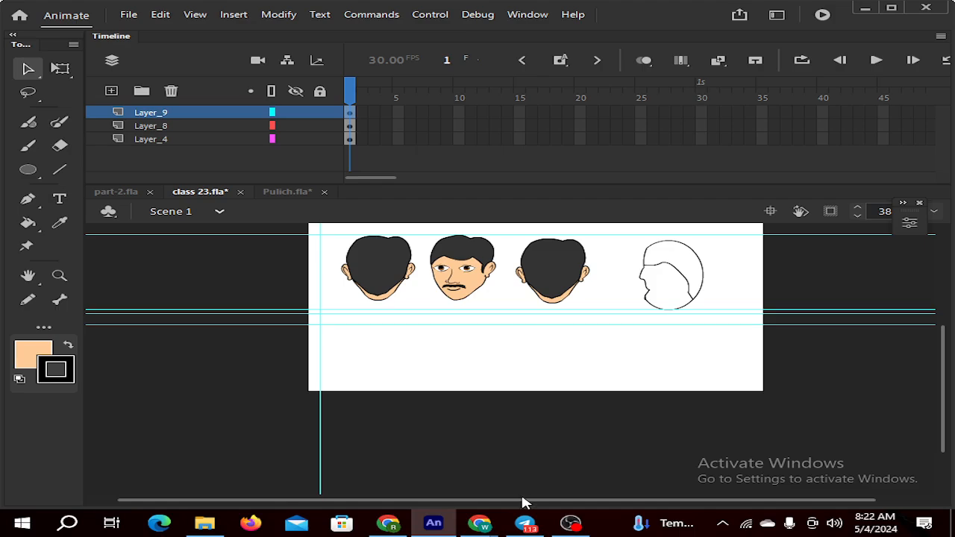
pyautogui.moveTo(526, 499); pyautogui.dragTo(536, 500)
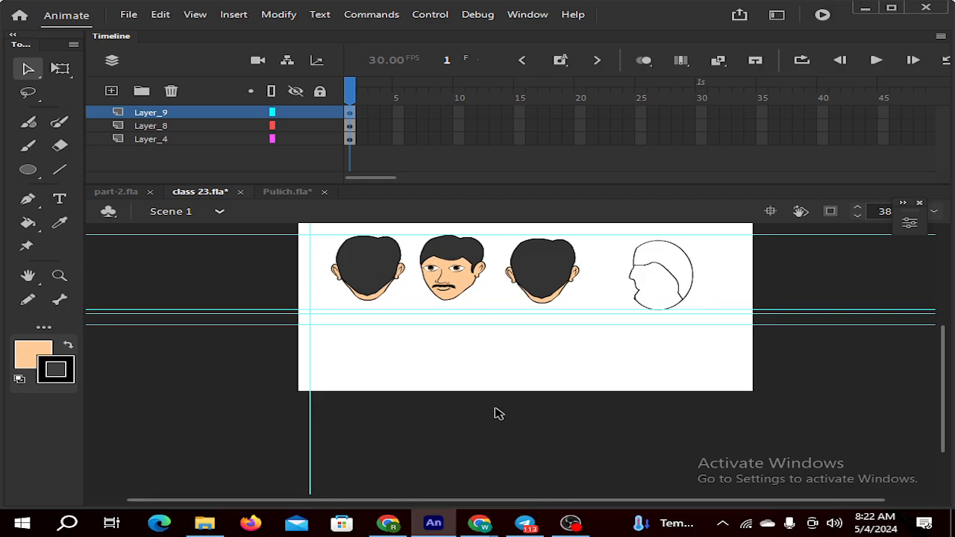
pyautogui.hotkey('ctrl', 's')
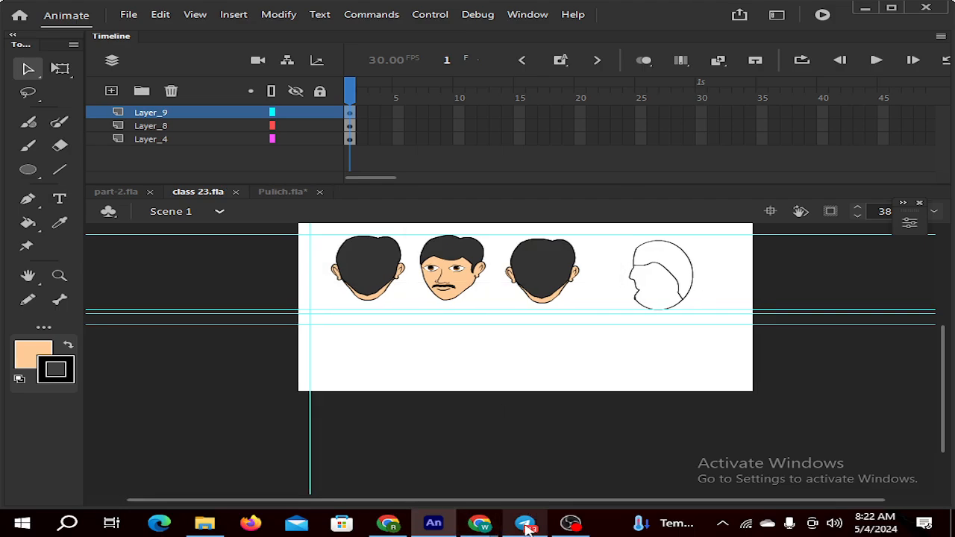
pyautogui.moveTo(479, 526)
pyautogui.click(403, 447)
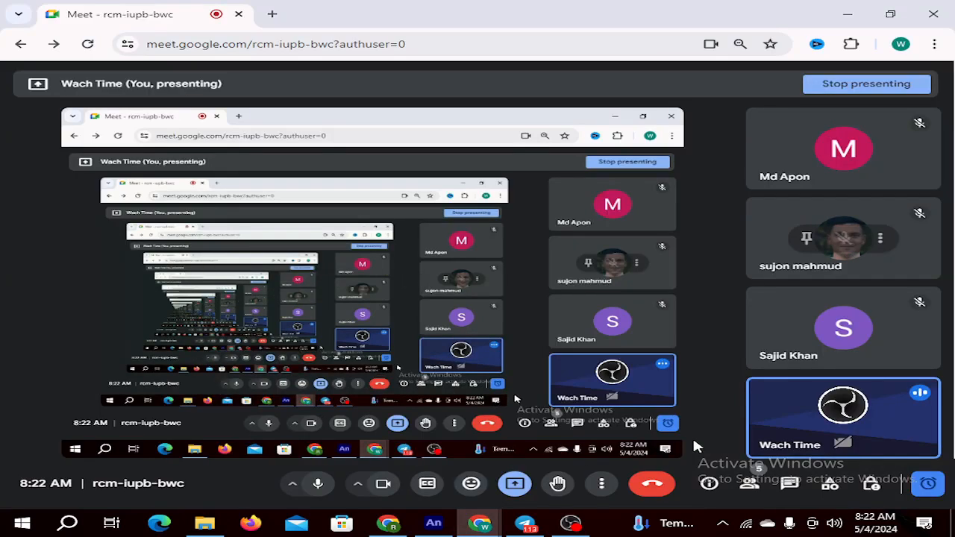
pyautogui.click(561, 525)
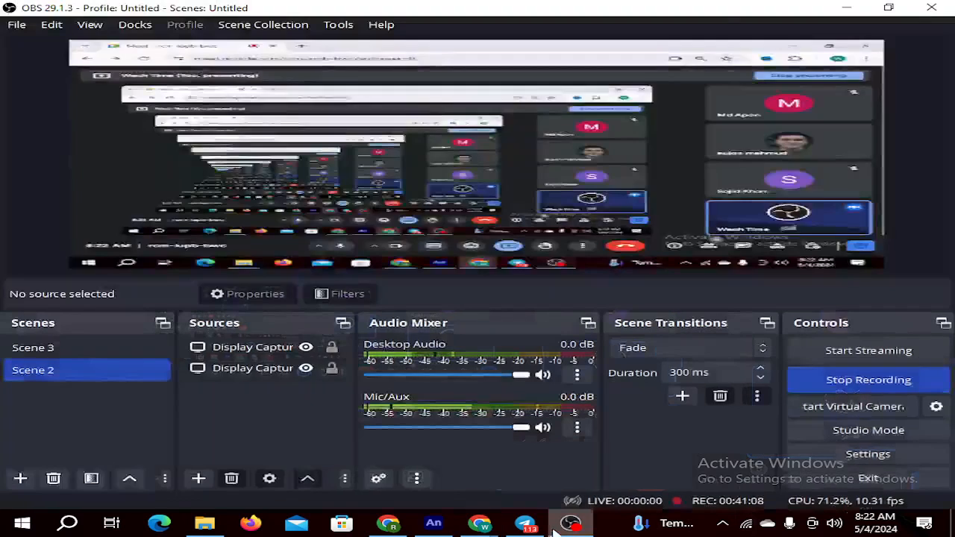